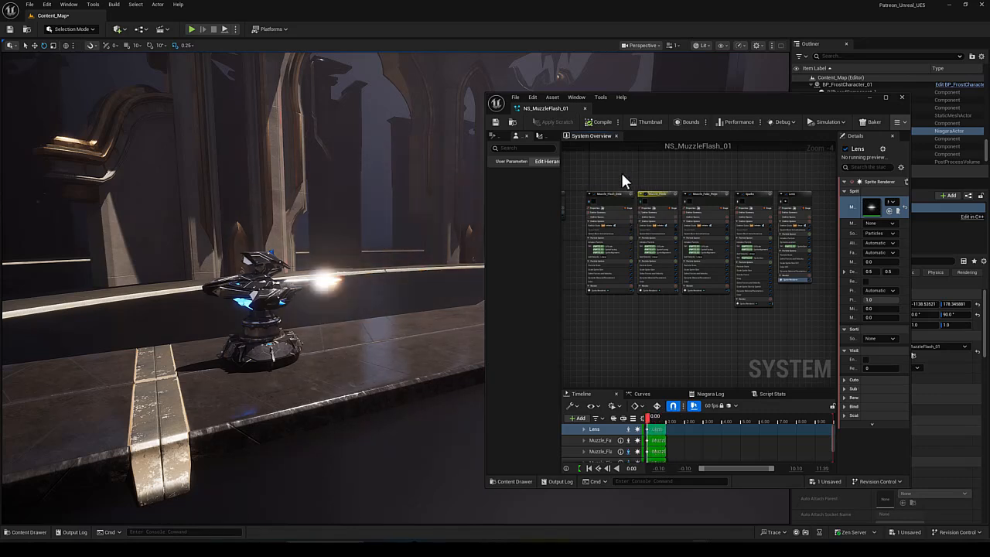
Isolate the two Muzzle_Flash emitters in the Niagara system to preview them together, and end the isolation so all emitters play
drag(613, 182, 685, 220)
right_click(663, 199)
click(601, 169)
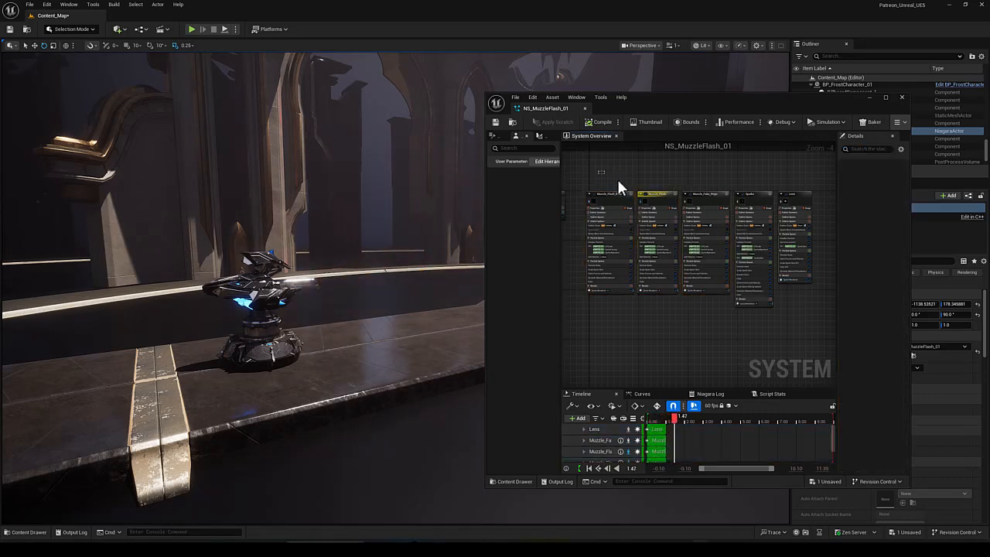
drag(600, 169, 665, 203)
right_click(666, 204)
click(686, 241)
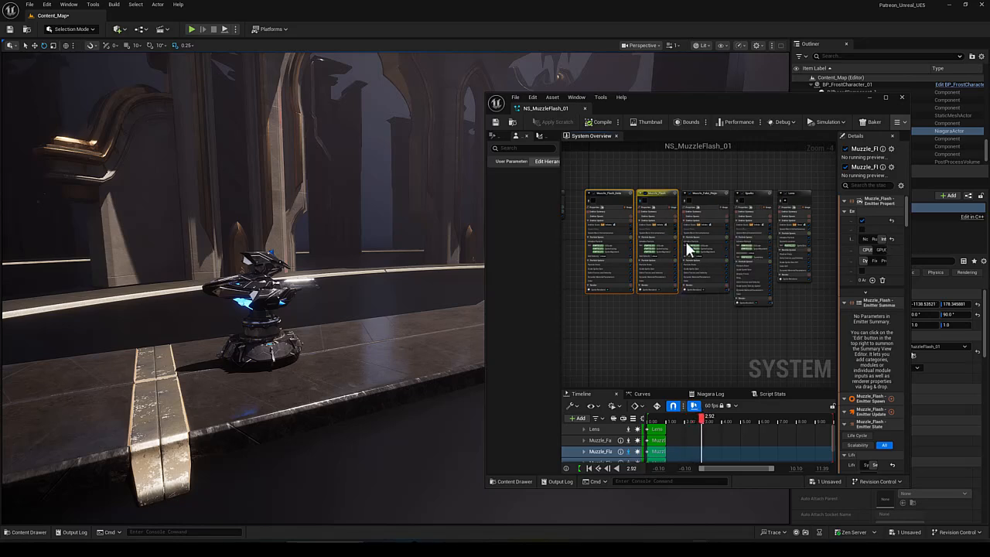
click(631, 160)
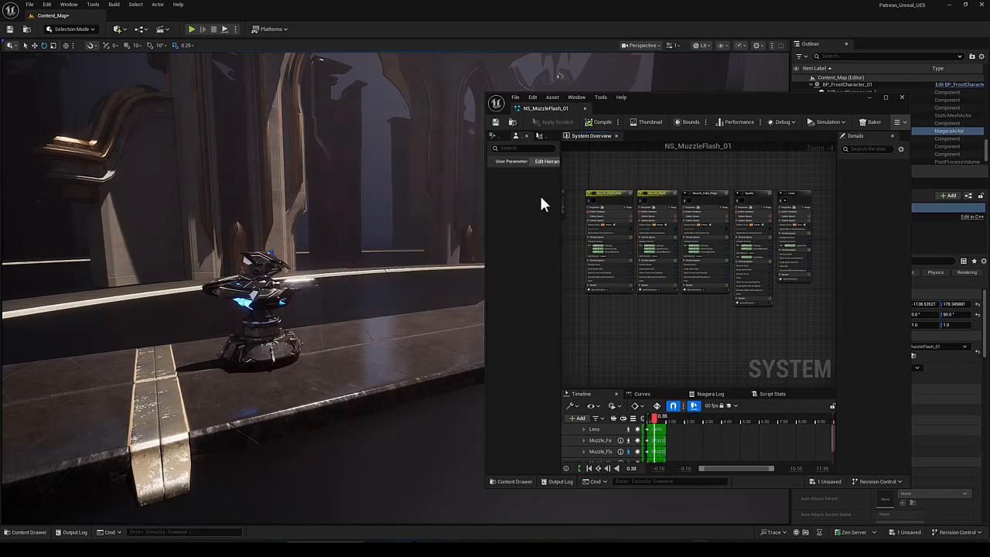
click(587, 202)
click(606, 170)
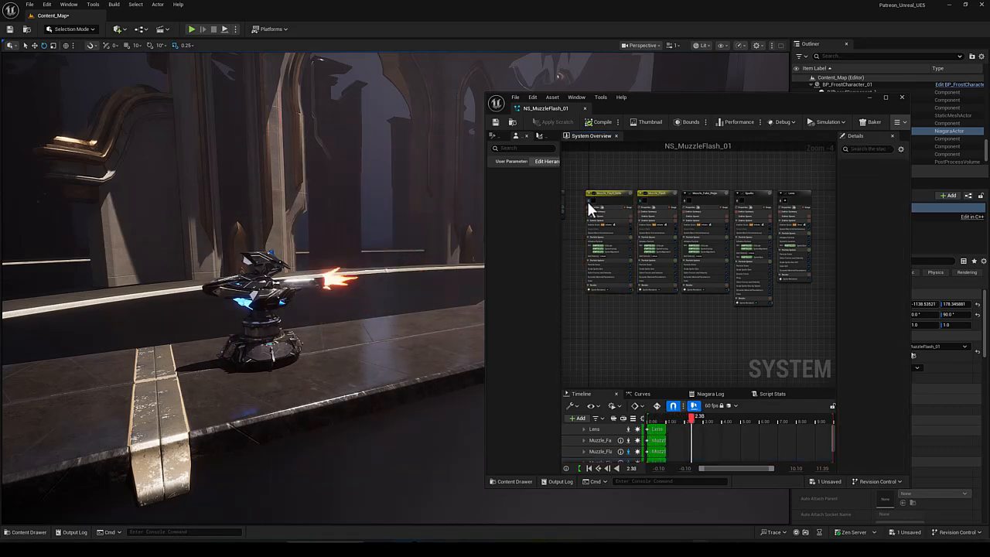
click(587, 201)
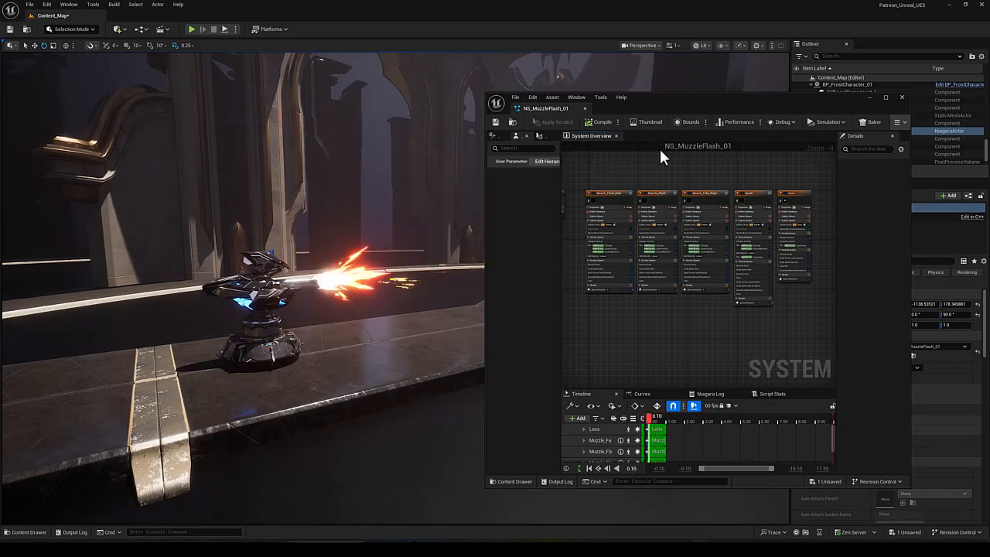
Preview the Muzzle_Fake_Project, Sparks and Lens emitters one at a time in isolation, and re-enable all emitters
scroll(684, 192, up, 2)
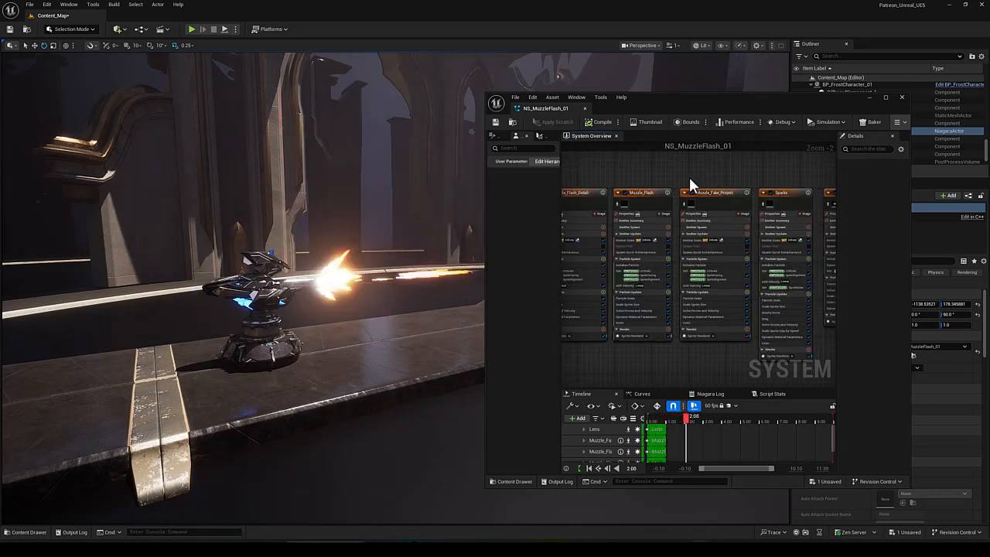
right_drag(685, 180, 622, 186)
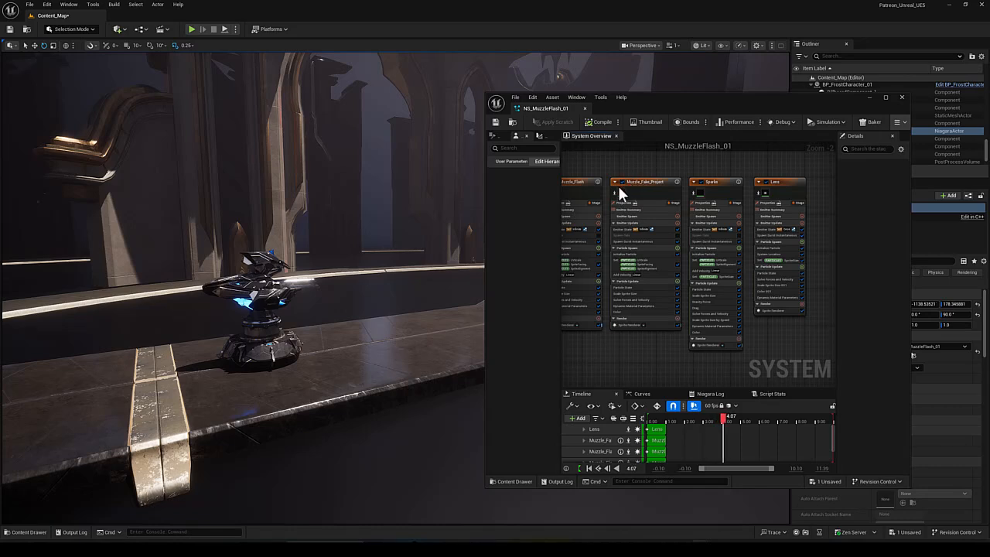
click(615, 182)
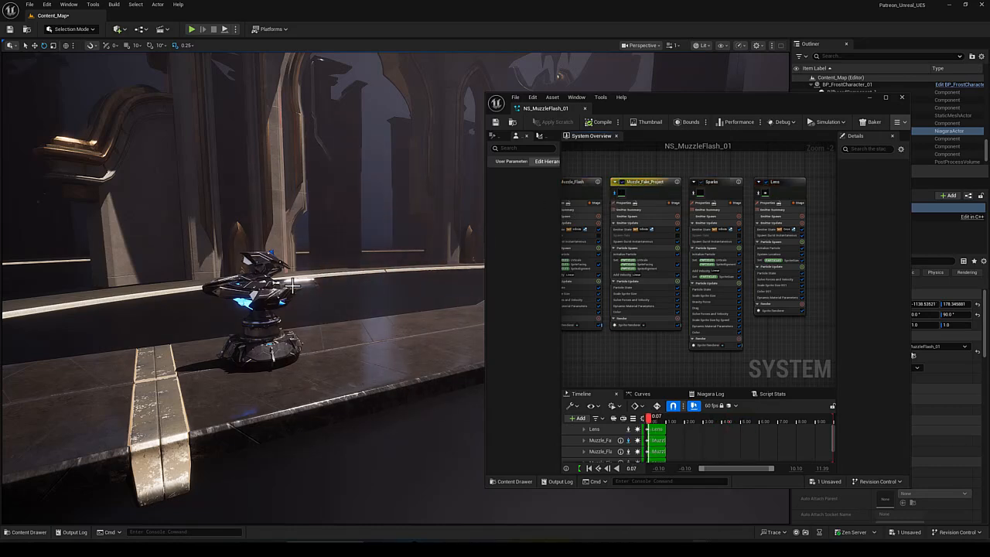
click(614, 182)
click(692, 181)
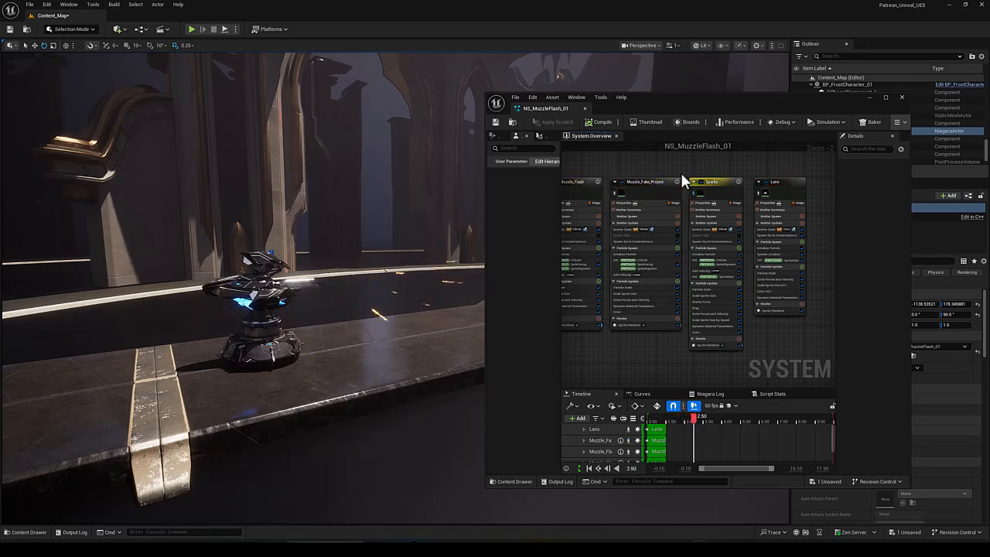
click(758, 182)
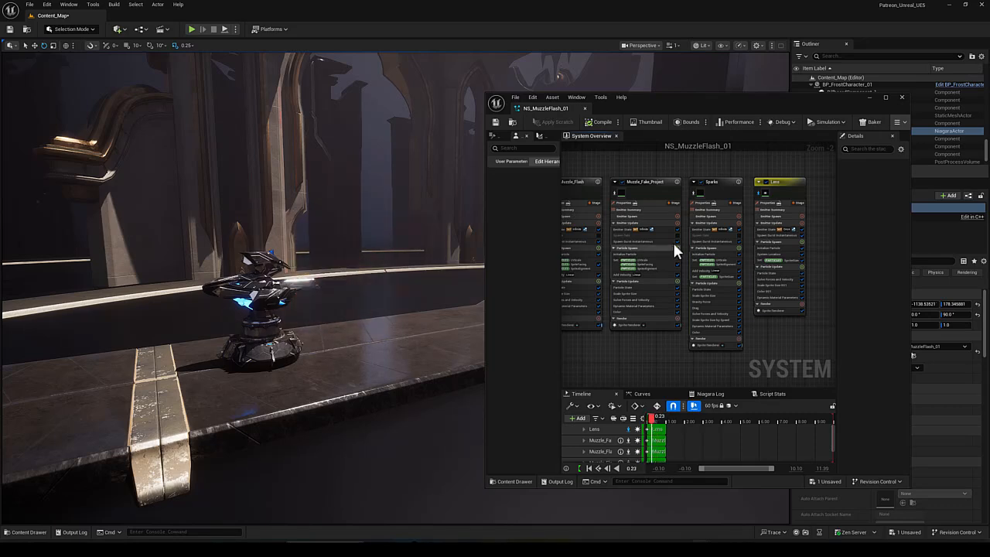
click(757, 182)
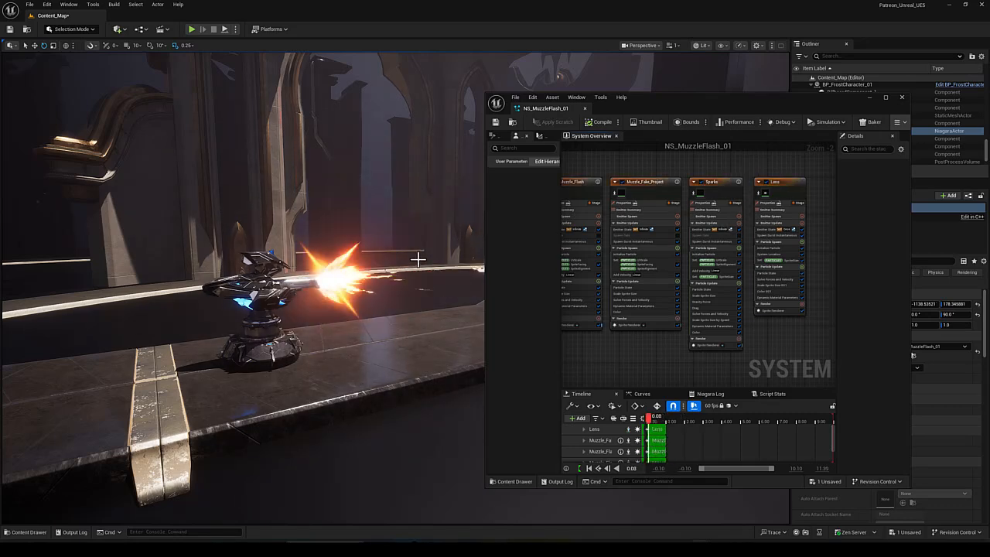
Examine the muzzle flash in the viewport's Shader Complexity view mode and return to Lit
right_drag(429, 257, 468, 272)
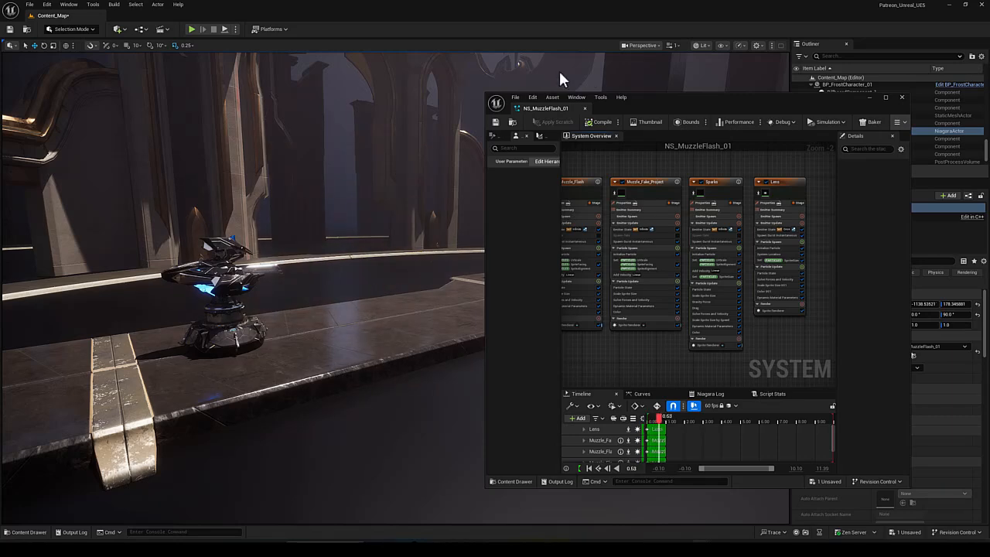
click(700, 45)
mouse_move(731, 158)
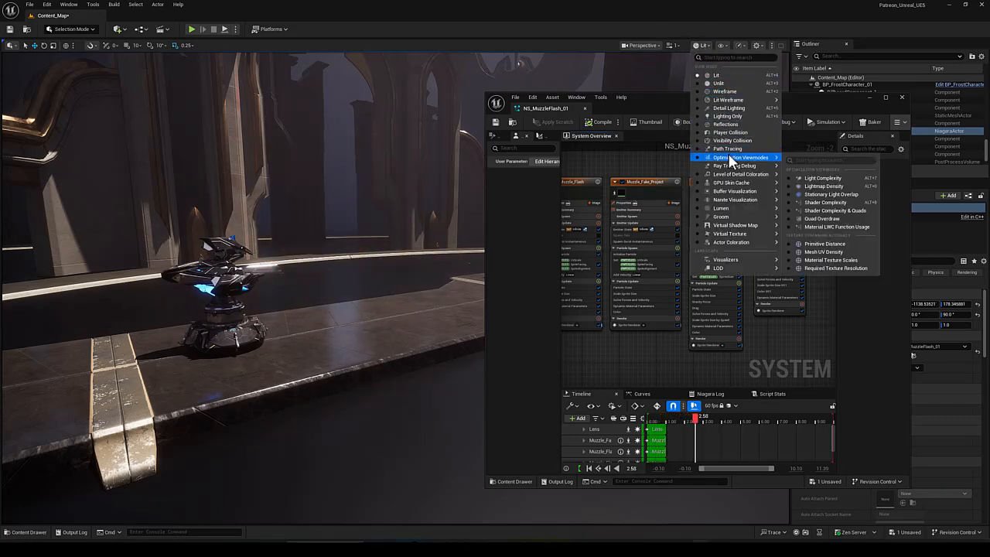
click(825, 202)
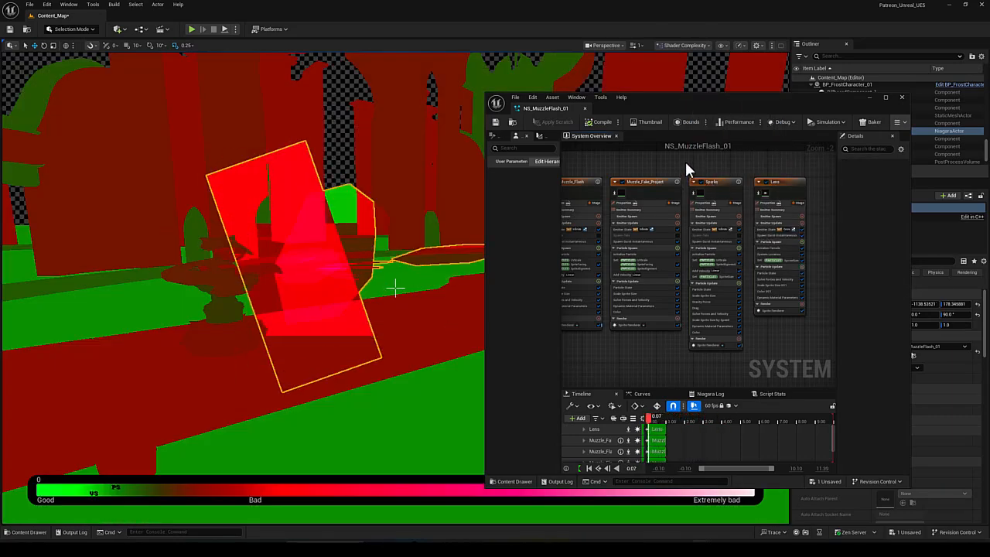
click(669, 46)
click(684, 81)
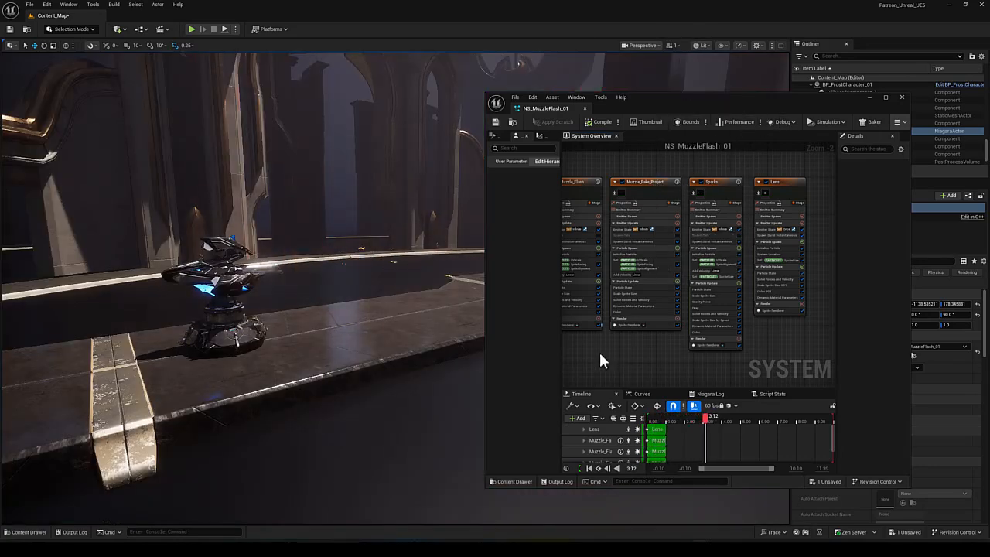
Browse the project content to the January_YT folder and examine the T_MuzzleFlash_01 and T_MuzzleFlash_02 textures
key(ctrl+space)
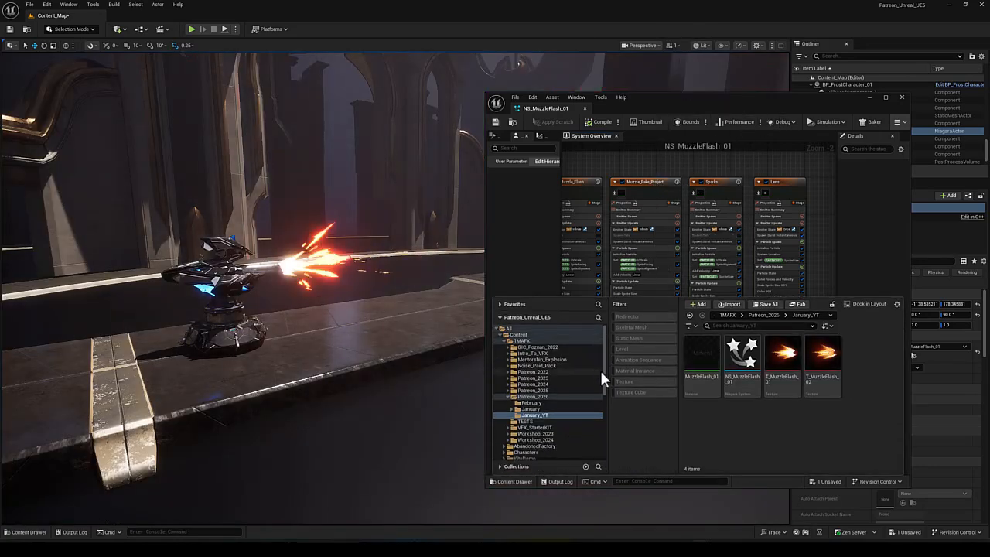
click(523, 403)
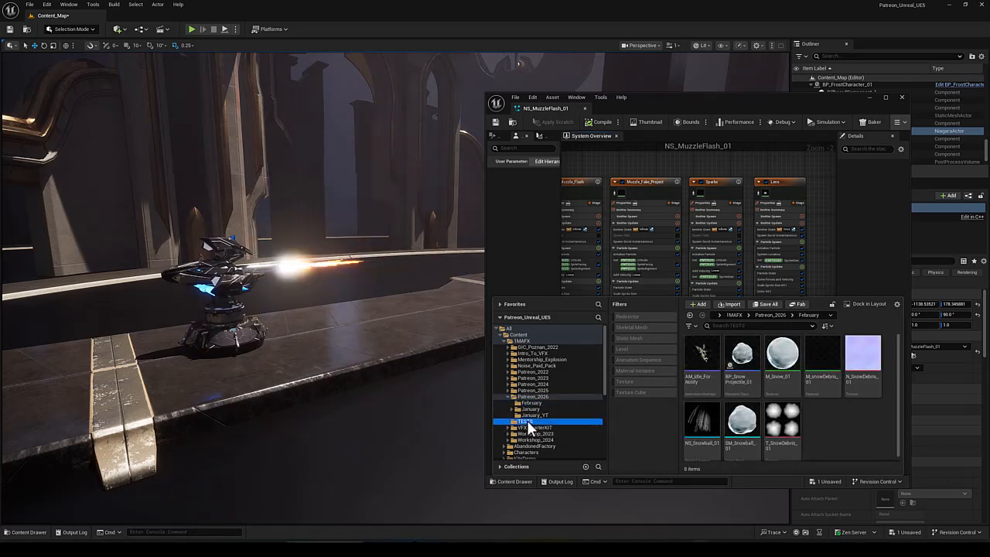
click(526, 415)
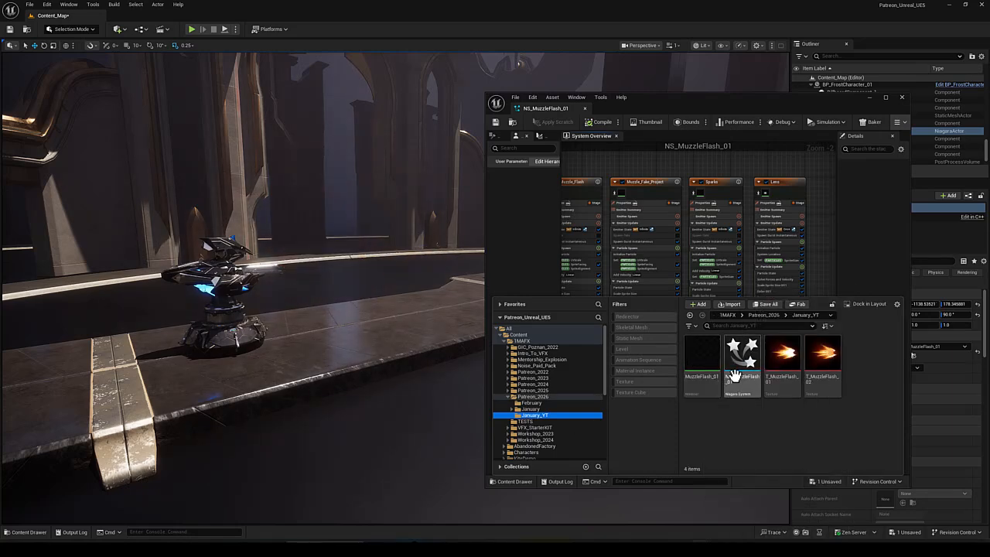
click(824, 356)
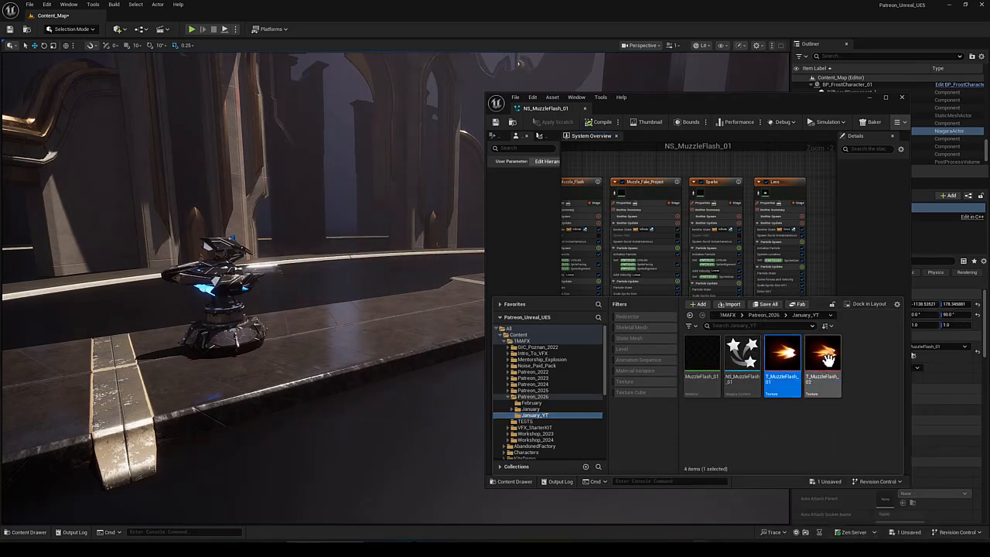
click(796, 415)
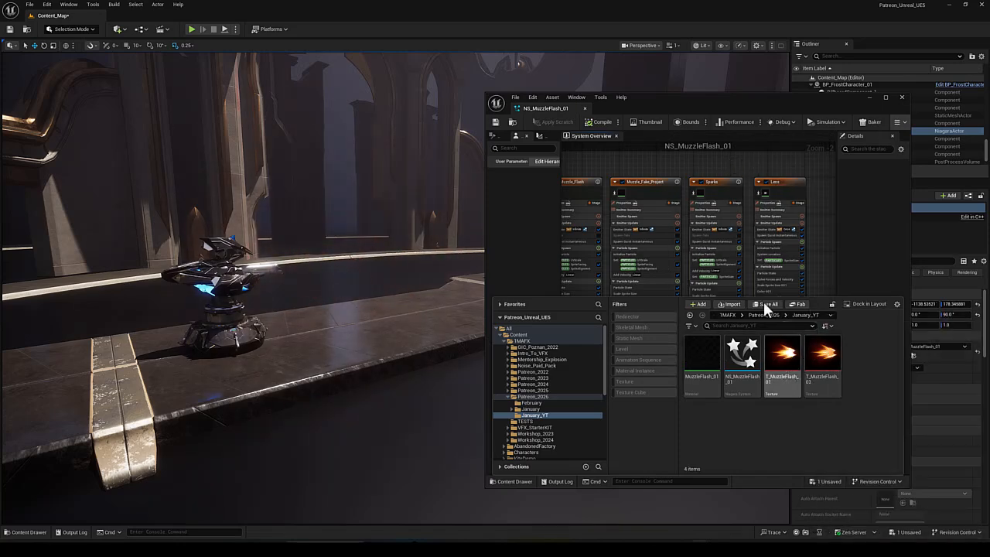
click(681, 168)
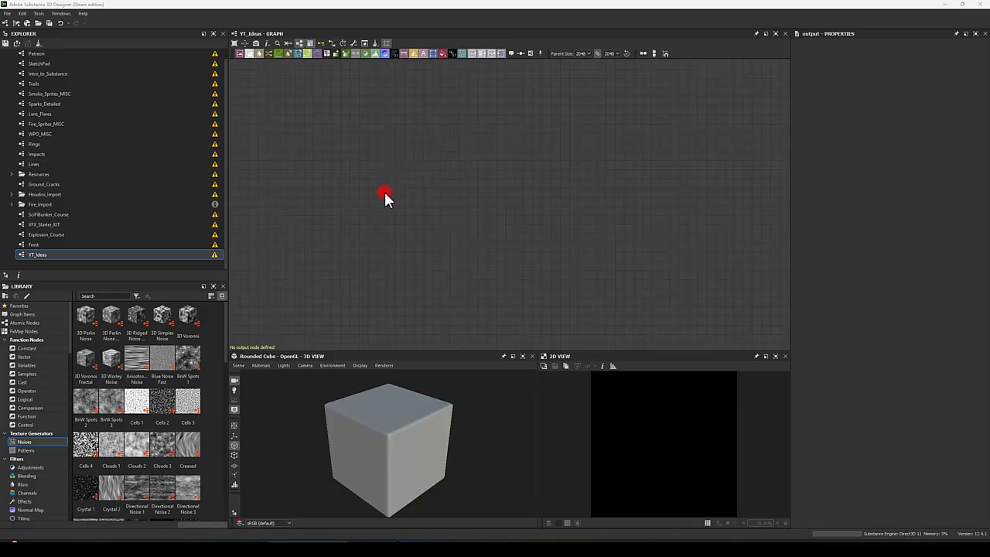
Switch to Substance 3D Designer and add a Shape node to the YT_Ideas graph
click(383, 189)
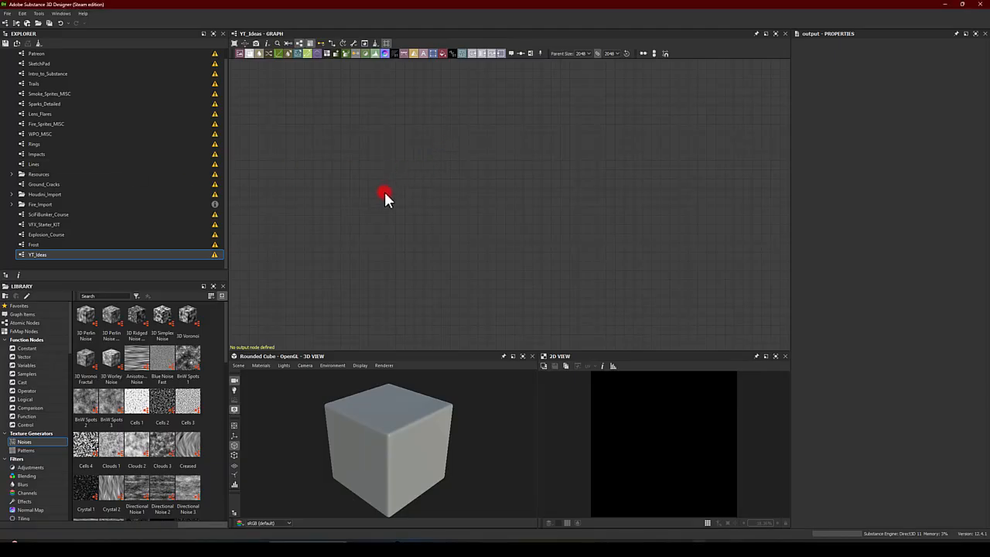
key(space)
text(shape)
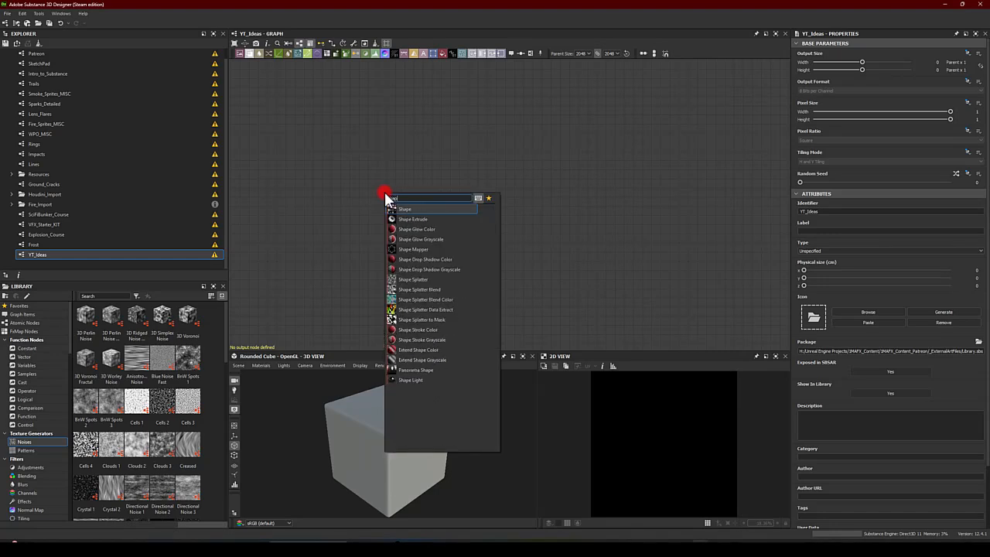
click(412, 209)
scroll(389, 198, up, 3)
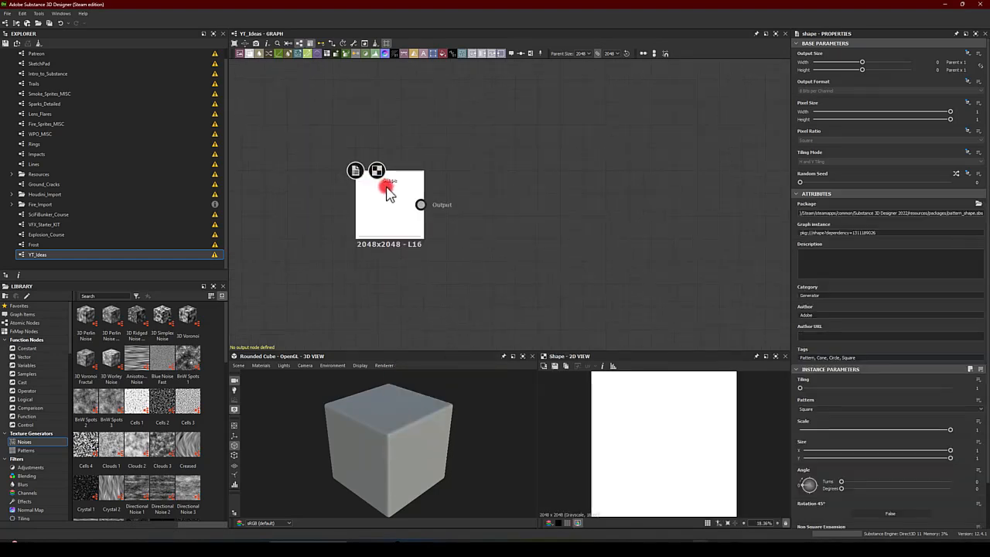
scroll(400, 246, down, 1)
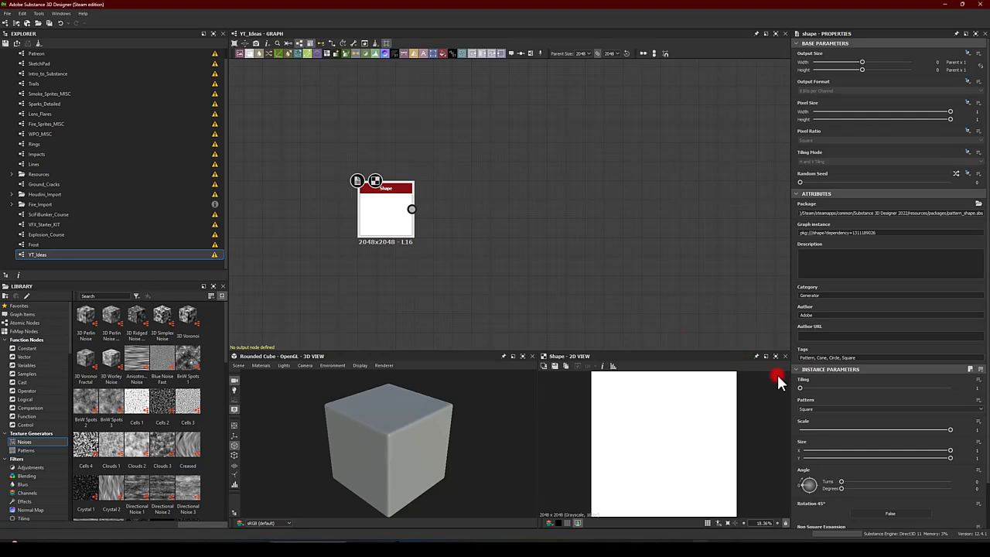
Set the Shape node's pattern to Paraboloid and narrow its X size to 0.6
click(810, 407)
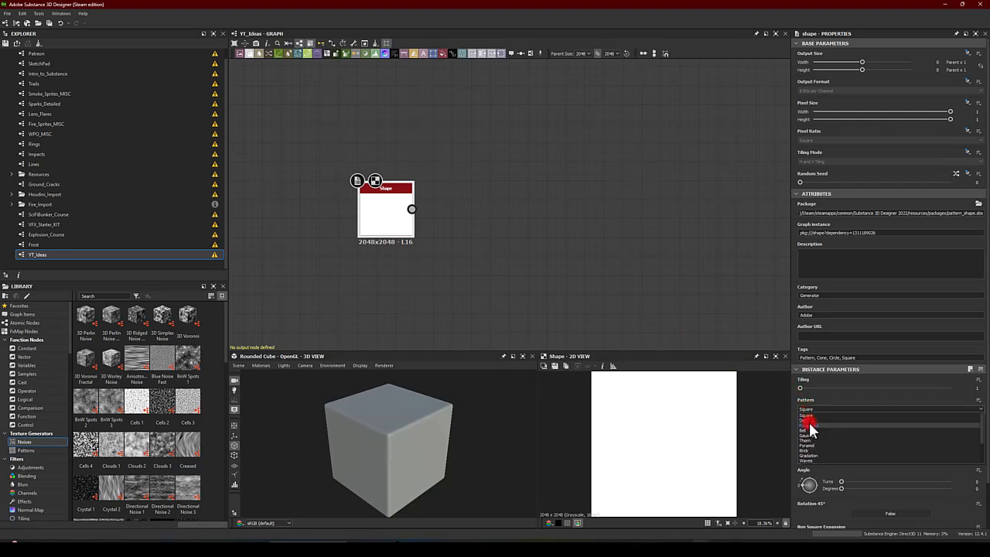
click(808, 426)
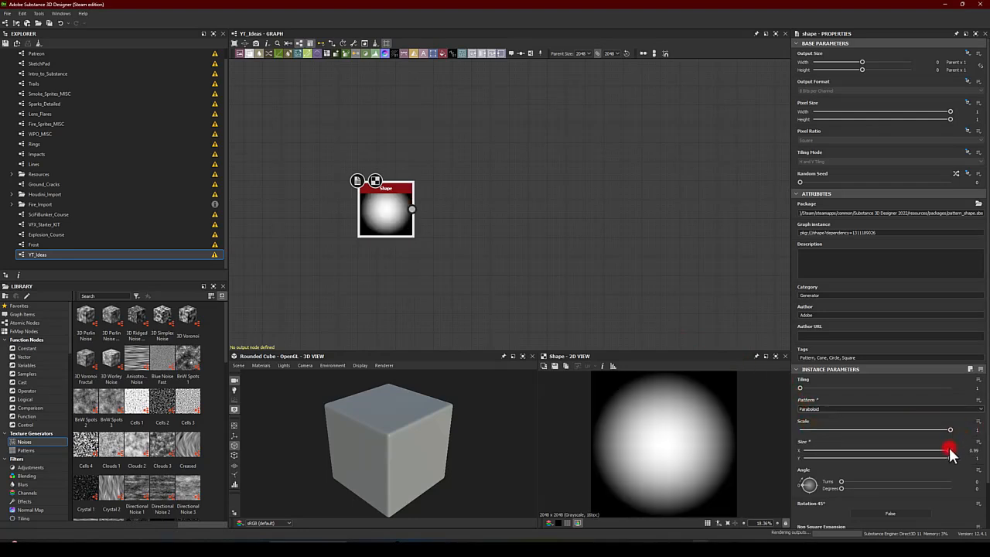
drag(949, 450, 892, 452)
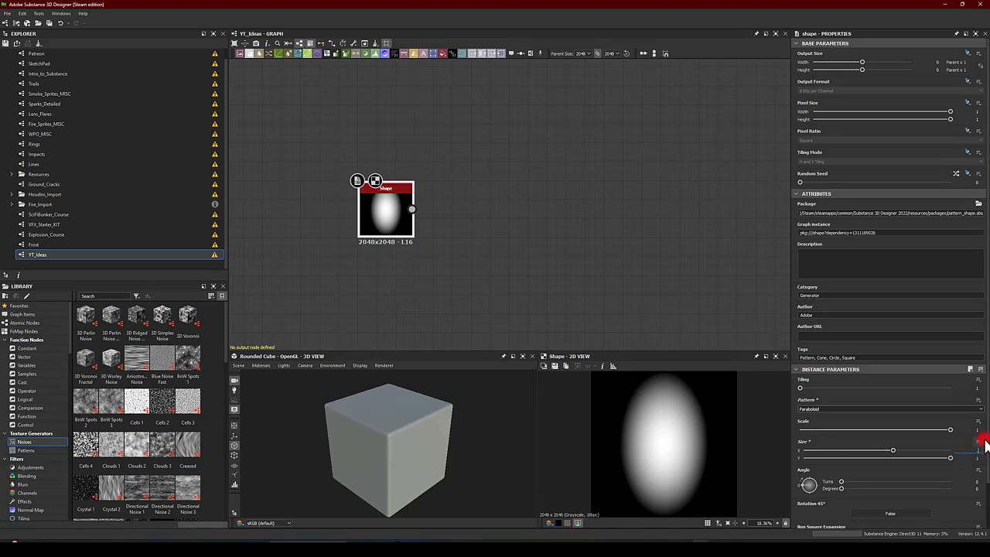
Add a Tile Sampler node to the graph beside the Shape node
click(498, 170)
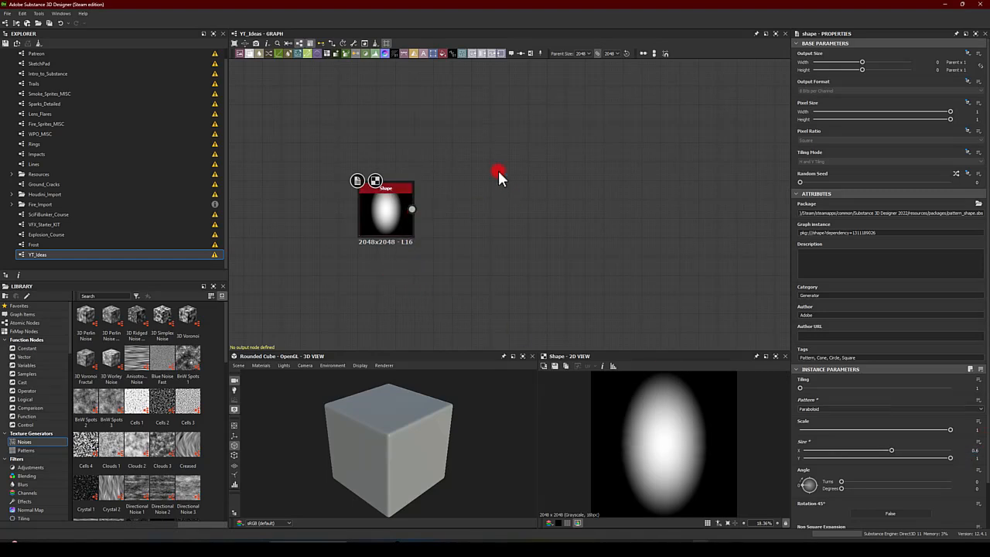
key(space)
text(tile sam)
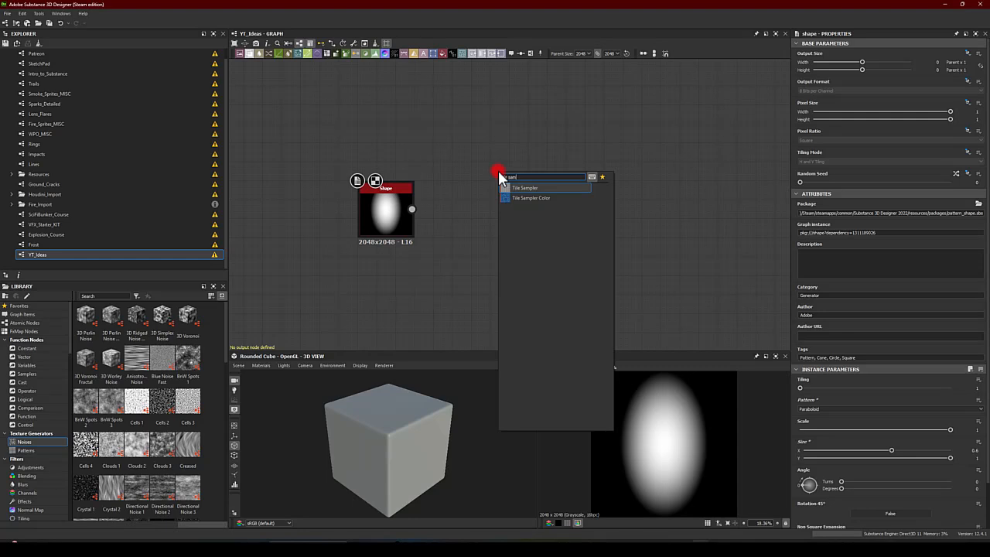
click(525, 187)
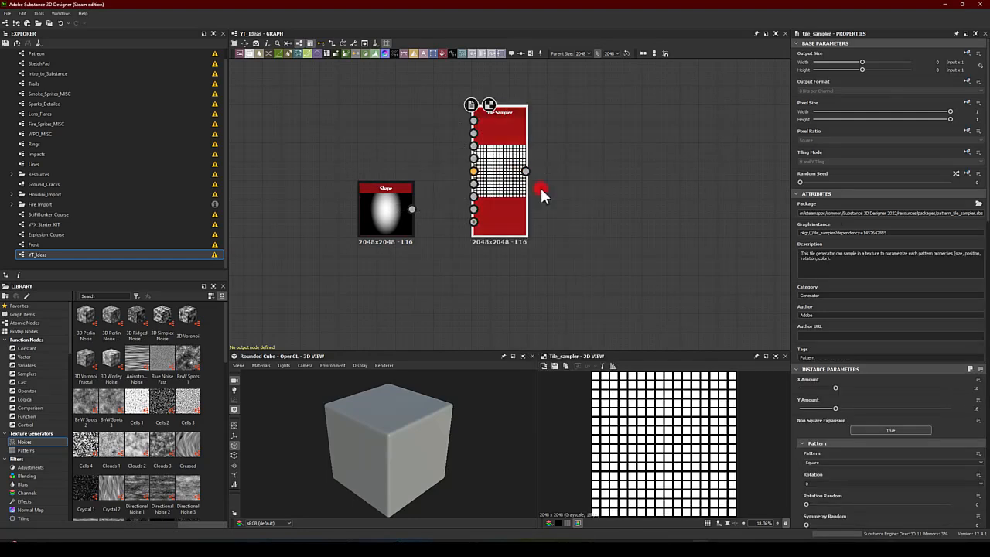
Set the Tile Sampler's X Amount to 7 and Y Amount to 5, and choose the Disc pattern
click(971, 407)
text(5)
key(Return)
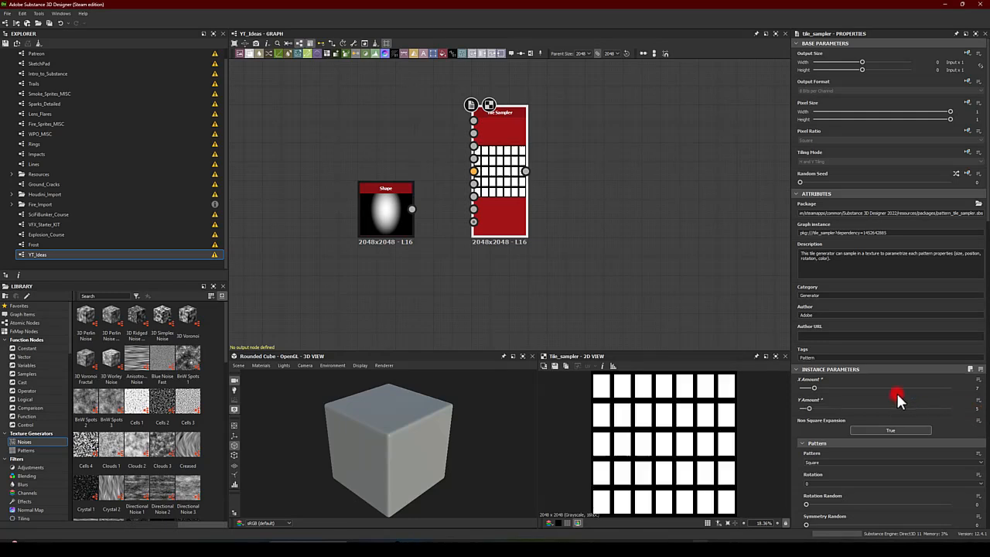
click(823, 461)
click(801, 471)
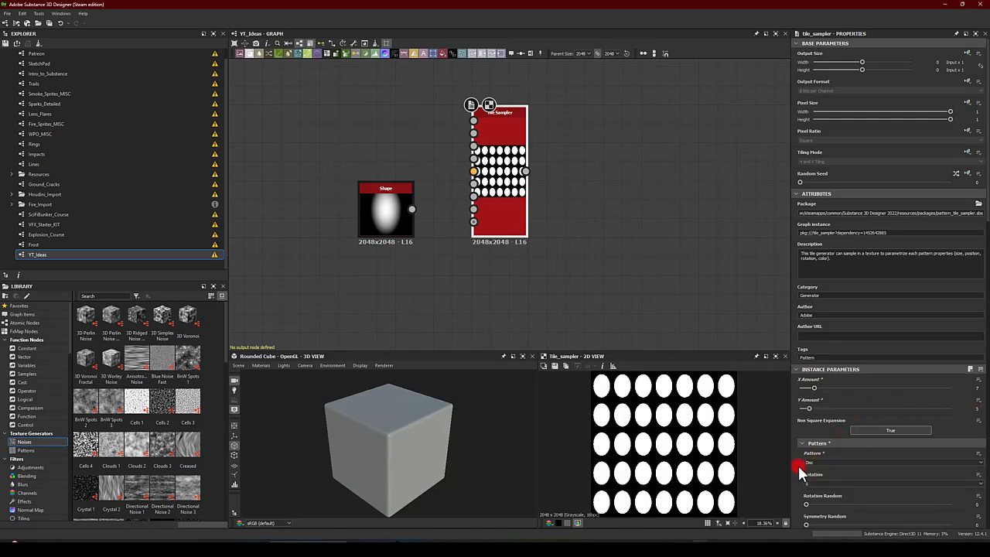
Scatter the Tile Sampler's discs by raising Position Random to about 80% of its slider range
scroll(812, 456, down, 4)
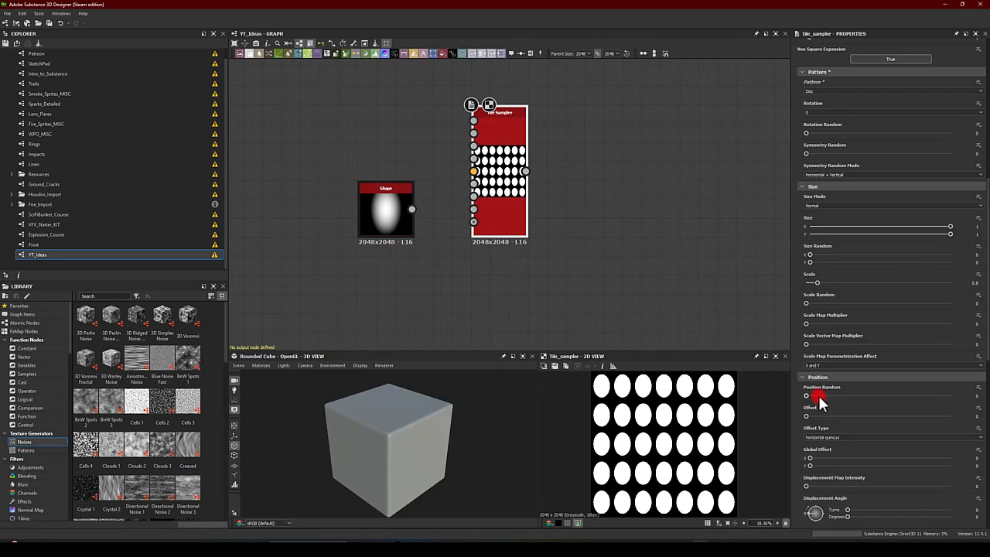
click(927, 396)
scroll(811, 437, down, 2)
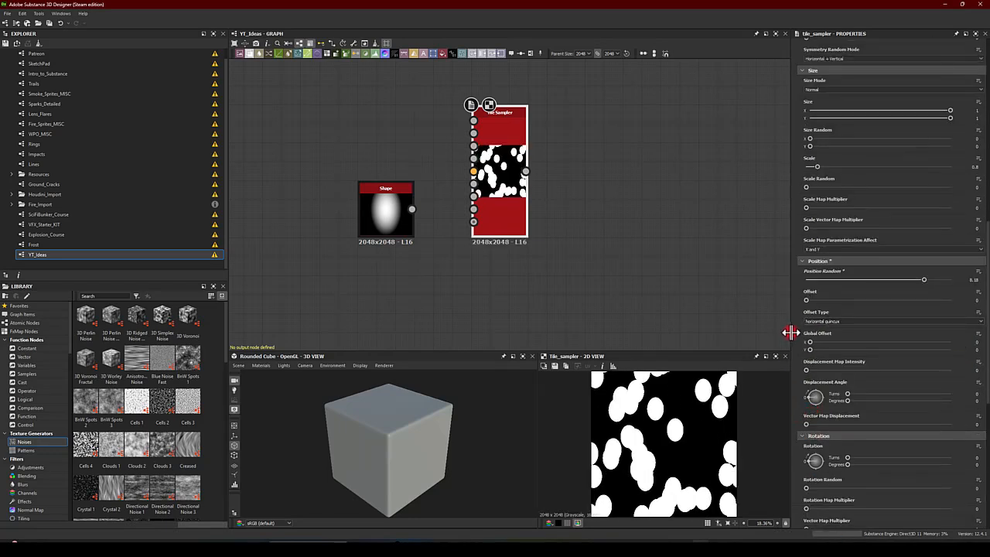
Connect the Shape node's output to the Tile Sampler's Mask Map Input
scroll(895, 308, down, 2)
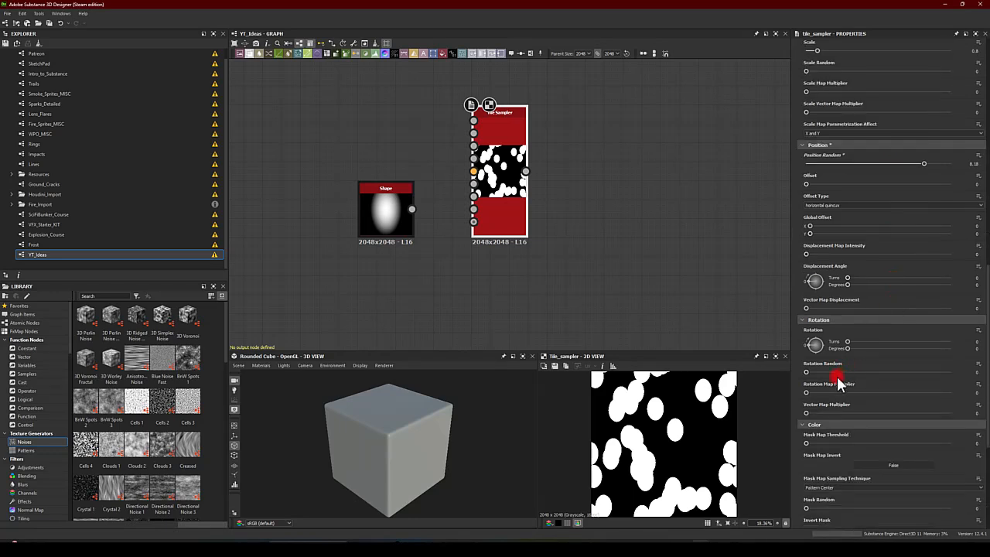
scroll(840, 378, down, 1)
drag(454, 197, 474, 198)
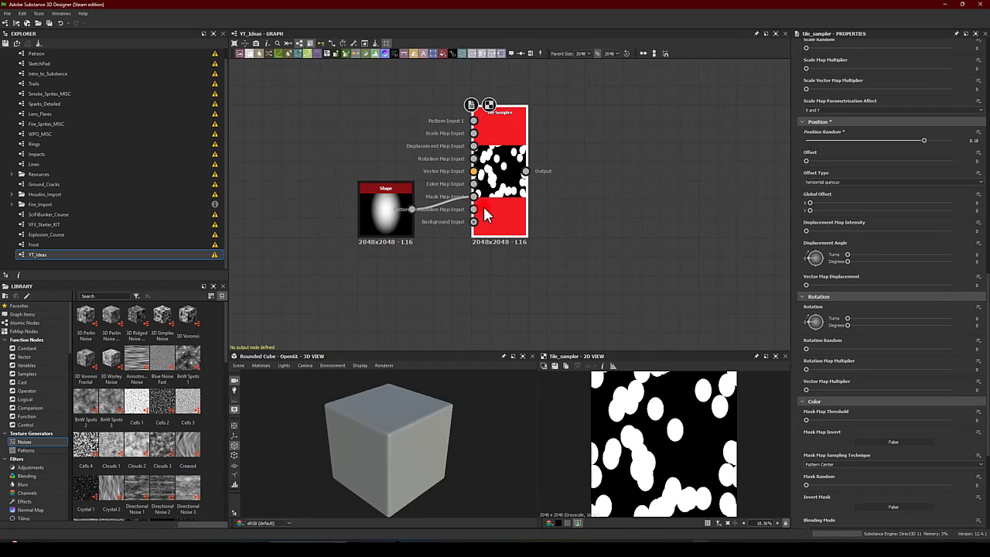
Set the Tile Sampler's Mask Map Threshold to 1 and Mask Map Invert to True
drag(838, 420, 970, 421)
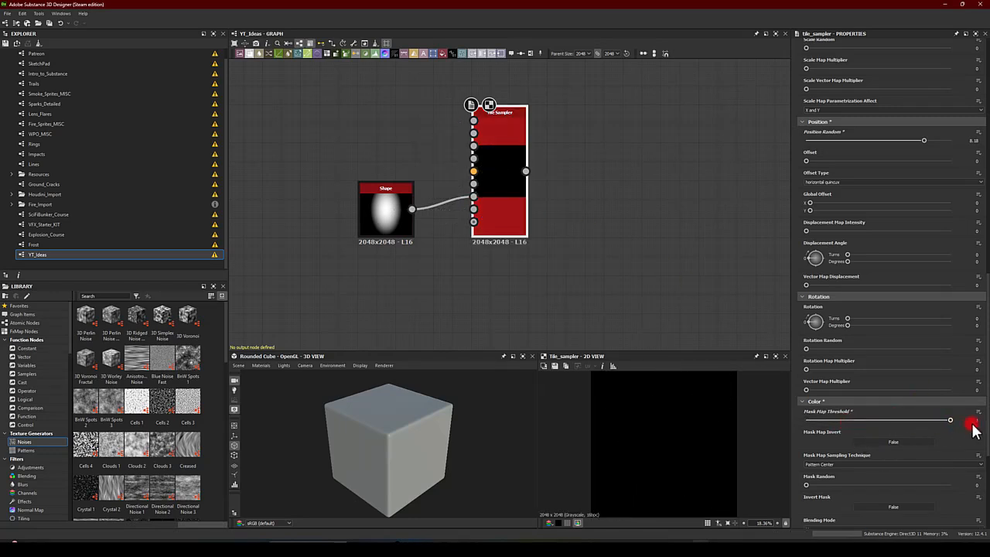
click(891, 444)
click(711, 482)
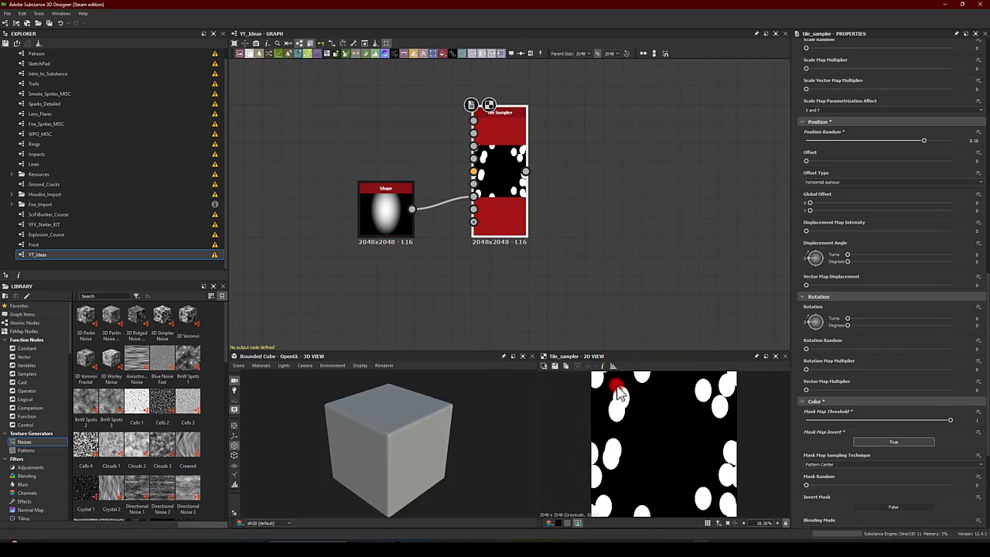
Enlarge the Tile Sampler's discs to a Scale of 2.62 and reduce Position Random to 3.93
scroll(888, 369, up, 4)
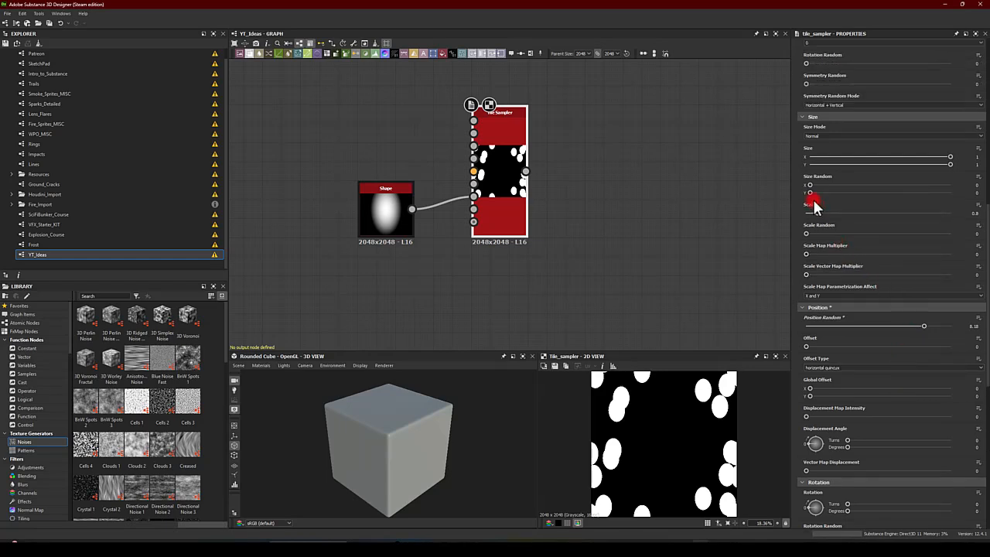
drag(819, 218, 843, 219)
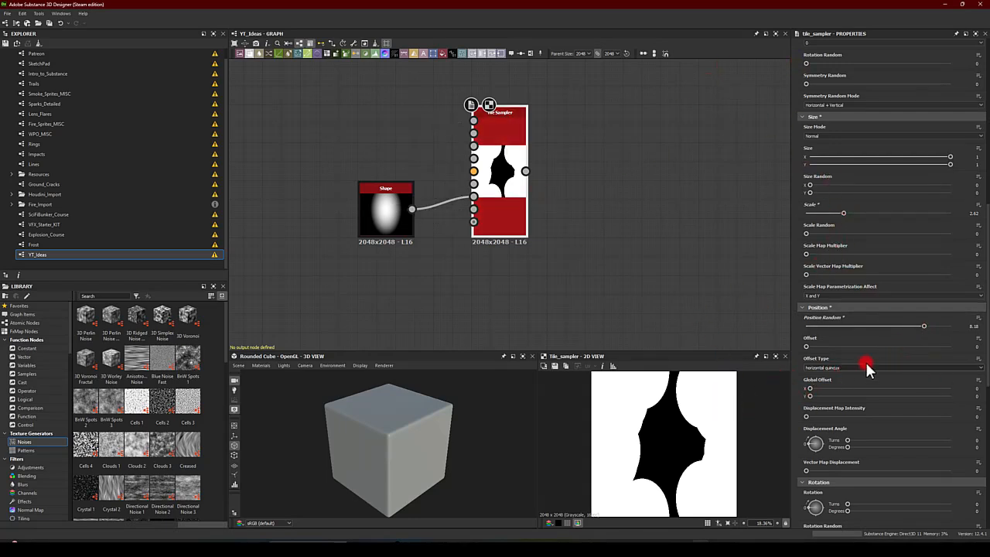
drag(923, 327, 863, 325)
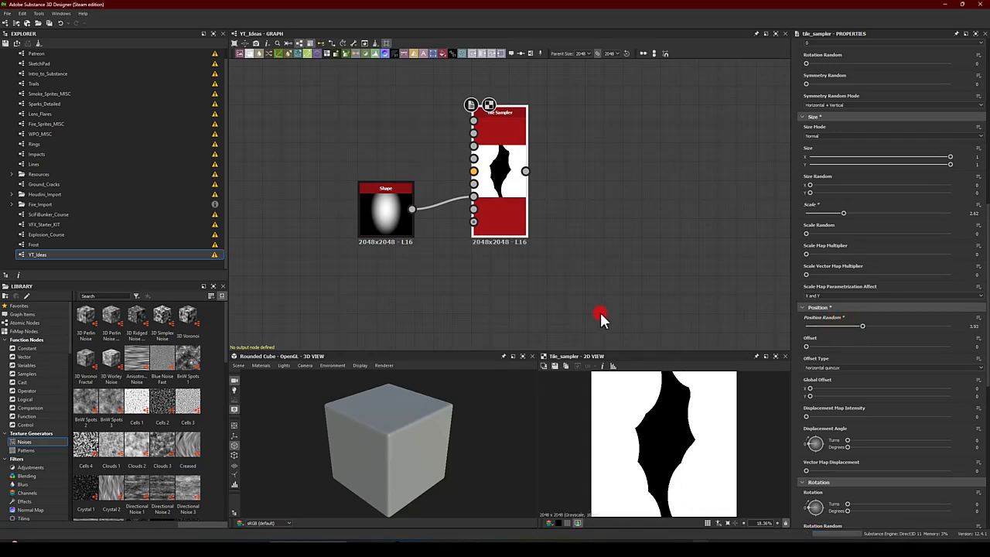
Set the Shape node's X size to 0.64 and the Tile Sampler's X Amount to 11 and Y Amount to 6
click(380, 209)
mouse_move(893, 403)
mouse_down()
mouse_move(853, 401)
mouse_move(963, 403)
mouse_move(898, 403)
mouse_up()
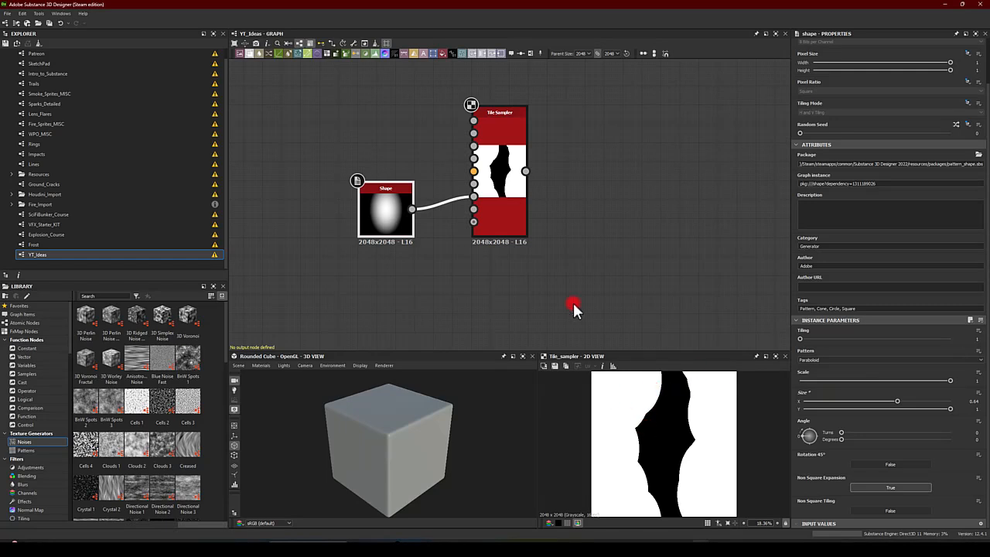
click(512, 184)
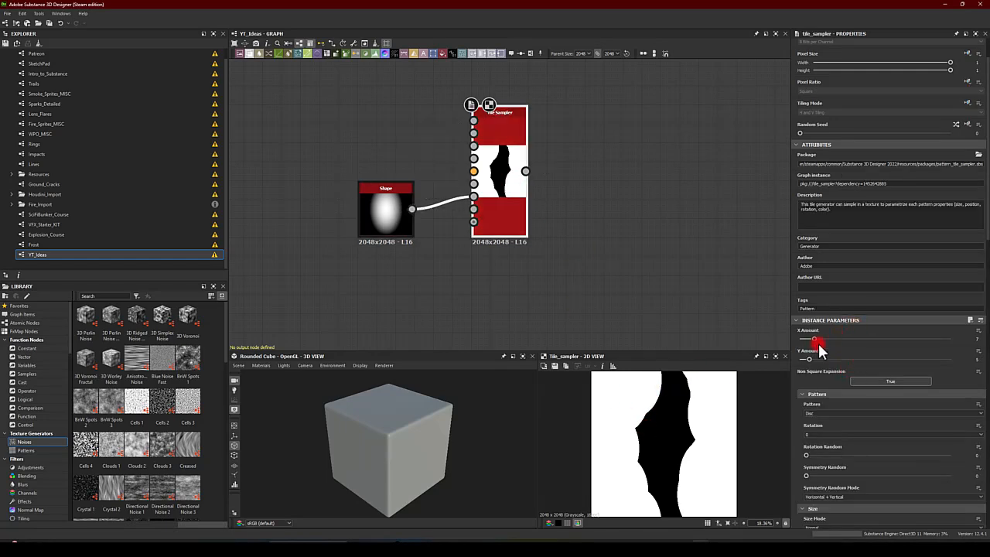
drag(815, 342, 825, 346)
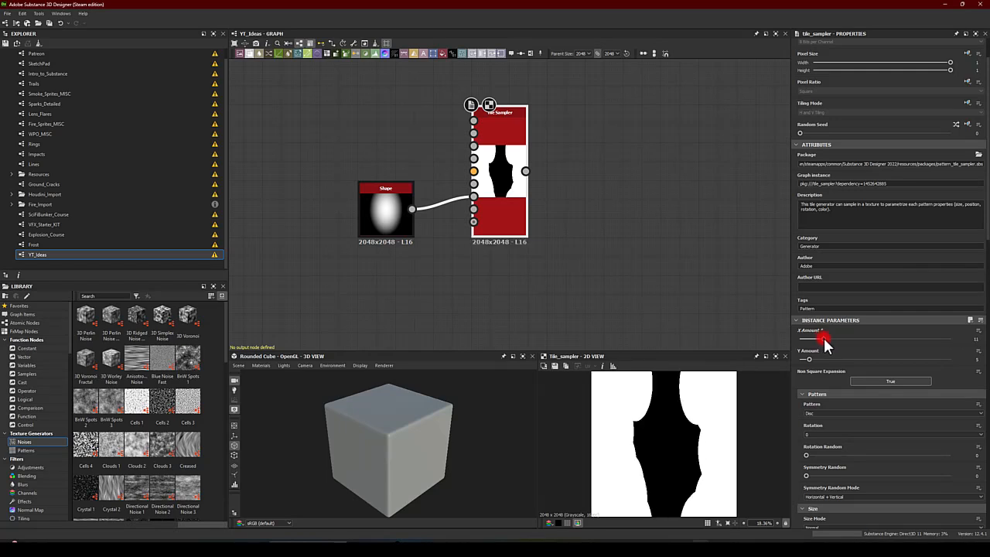
mouse_move(810, 360)
mouse_down()
mouse_move(825, 358)
mouse_move(801, 359)
mouse_move(812, 362)
mouse_up()
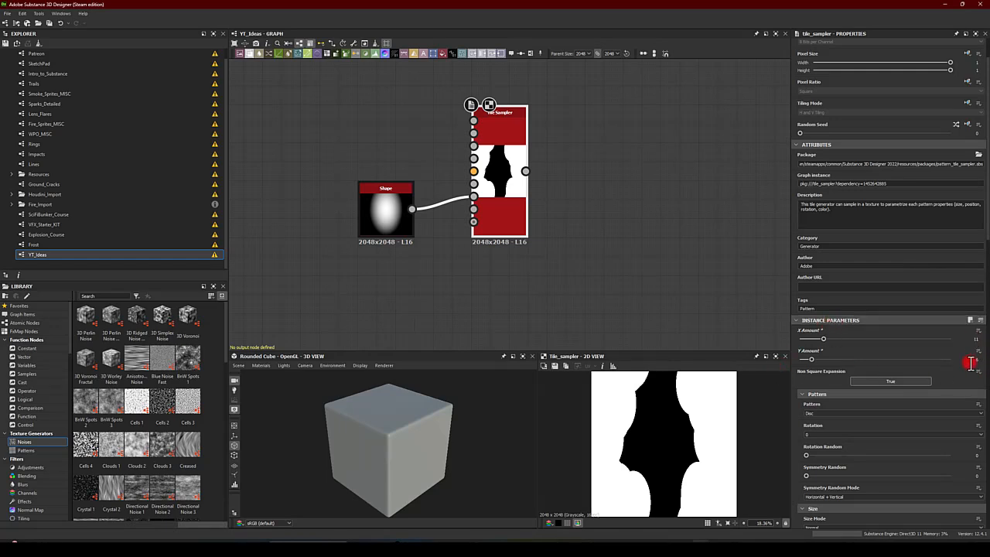
middle_drag(550, 186, 389, 256)
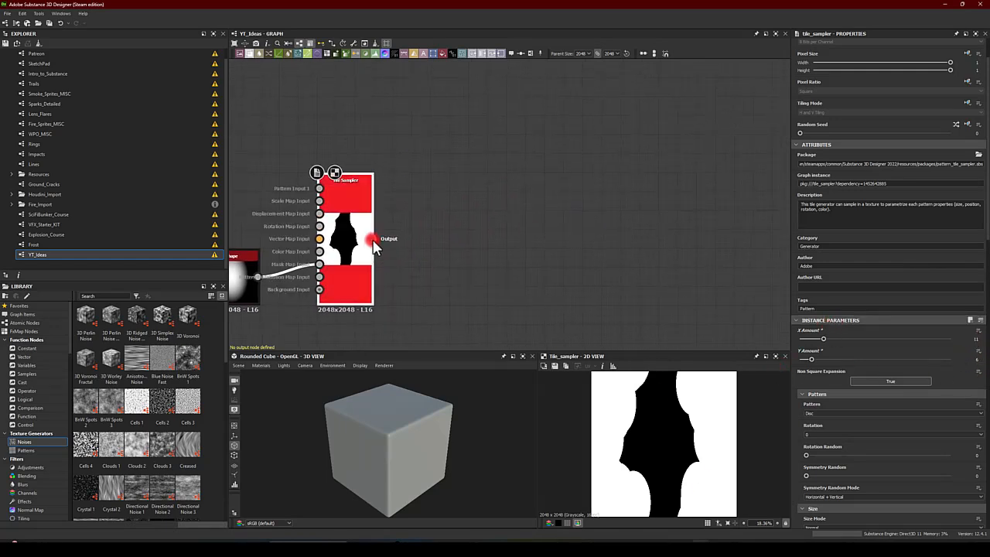
drag(372, 240, 439, 220)
text(tr)
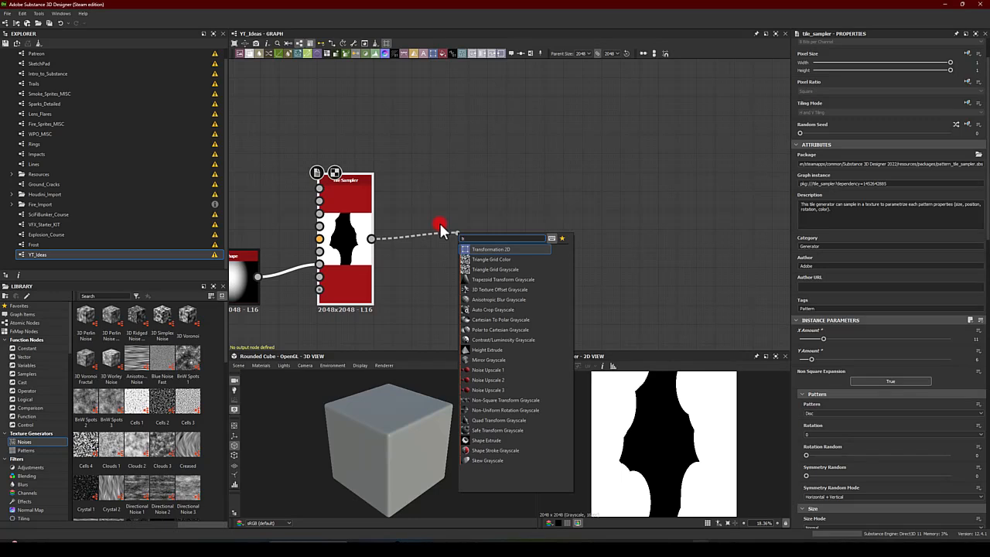
key(Escape)
Add an Invert Grayscale node after the Tile Sampler
drag(372, 238, 539, 243)
text(inv)
click(458, 245)
Add a Transformation 2D node after Invert Grayscale and place it close beside that node
text(trans)
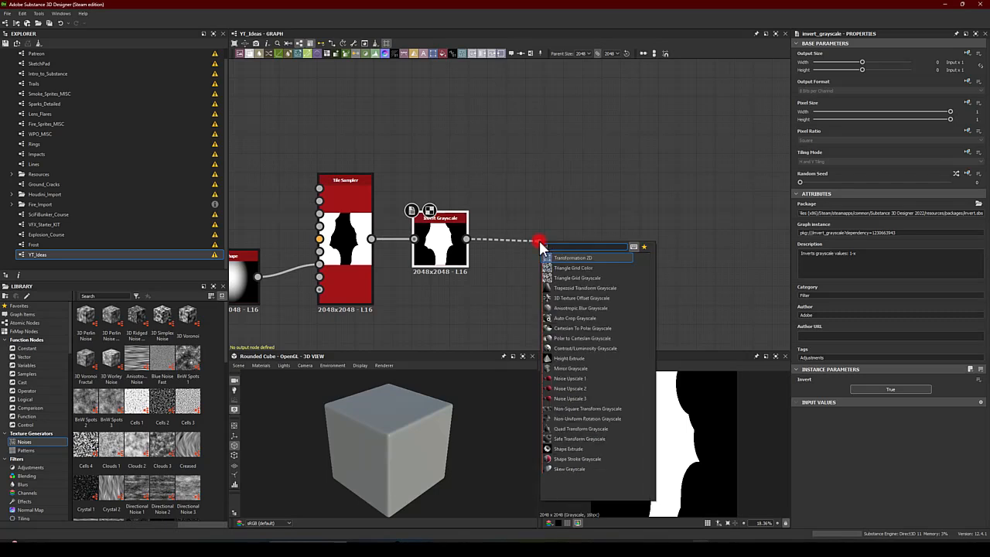
key(Return)
drag(554, 240, 524, 239)
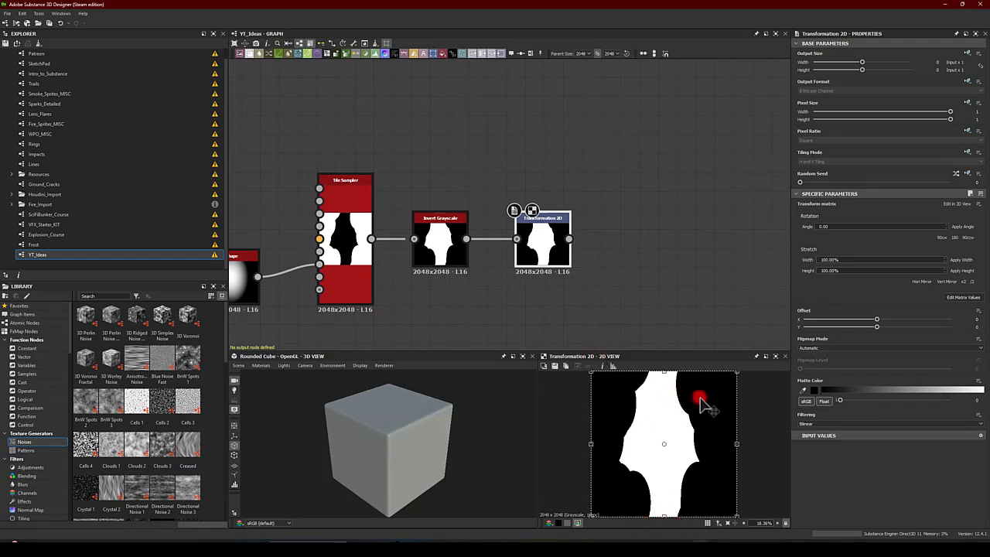
Add a Trapezoid Transform Grayscale node after the Transformation 2D and set its Top Stretch to 0.9
drag(537, 246, 601, 229)
text(tra)
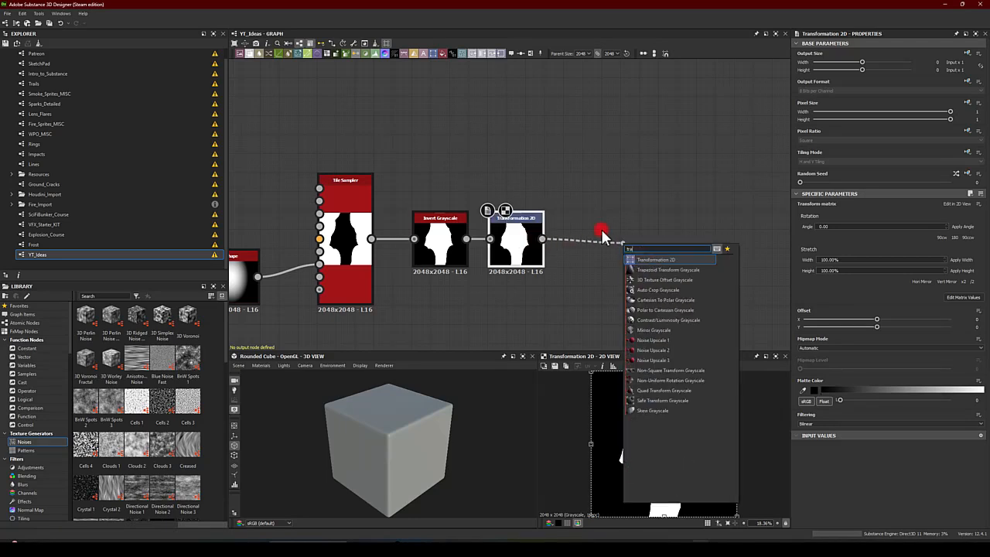
click(642, 269)
drag(642, 230, 585, 235)
drag(799, 391, 970, 391)
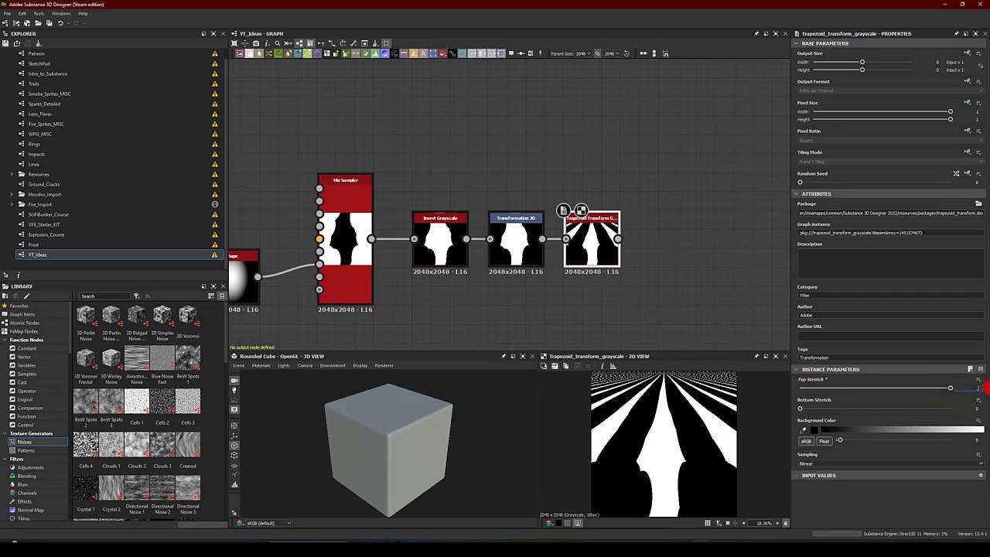
key(Return)
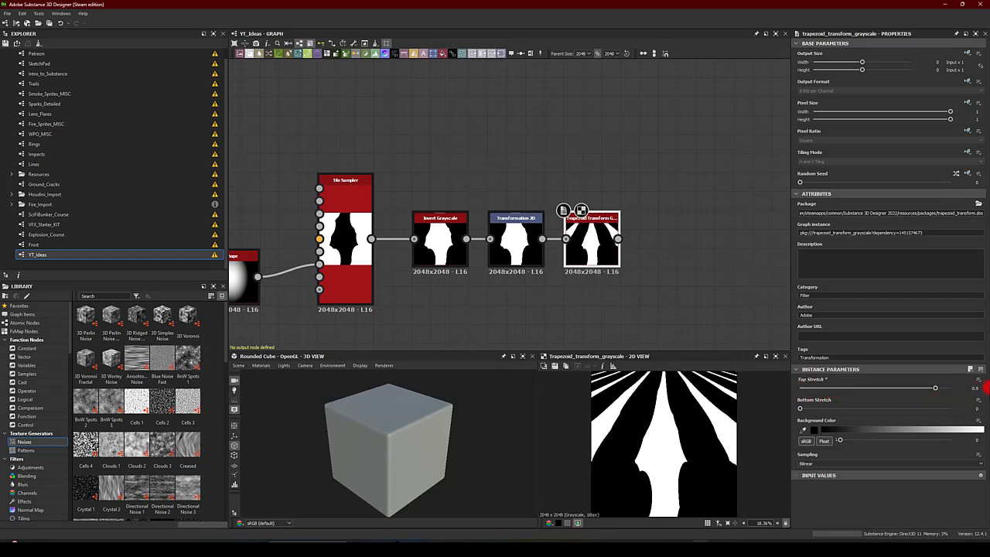
Override the Trapezoid Transform node's inherited Tiling Mode and turn tiling off
click(966, 153)
click(945, 178)
click(819, 161)
click(812, 167)
Try rotating the Transformation 2D node ahead of the trapezoid in 180° steps
click(504, 232)
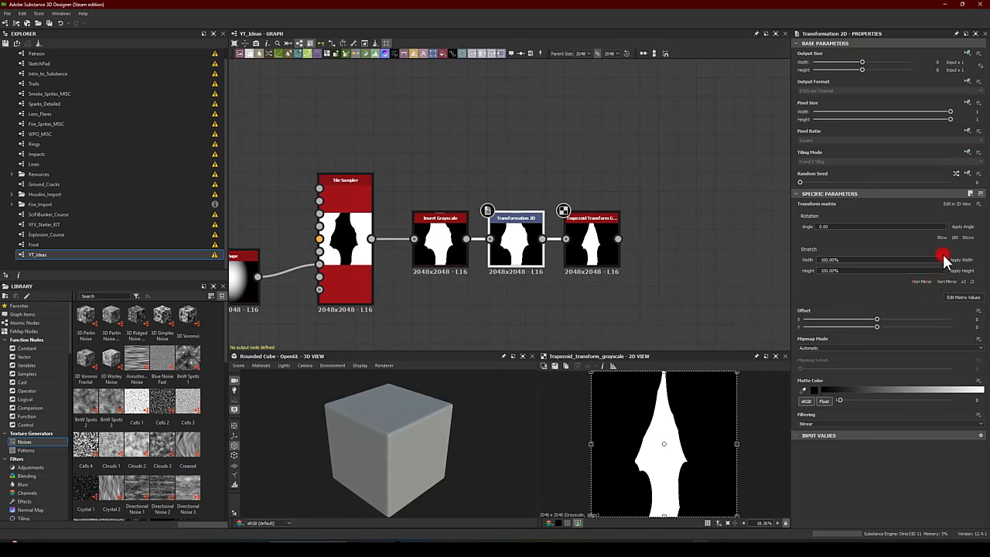
click(959, 242)
click(955, 239)
click(956, 238)
click(956, 238)
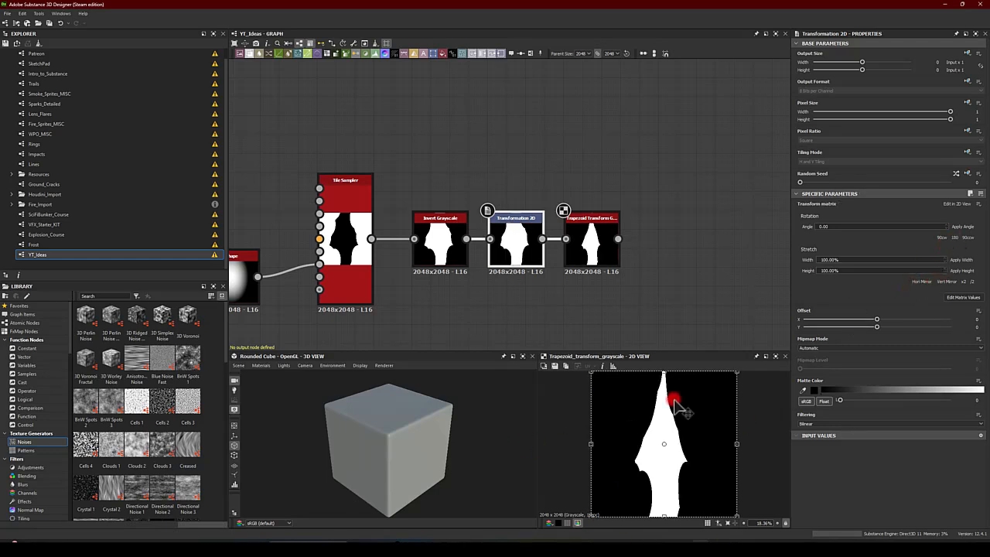
Add a second Transformation 2D node after the Trapezoid Transform and apply its 90cw rotation
middle_drag(709, 262, 494, 232)
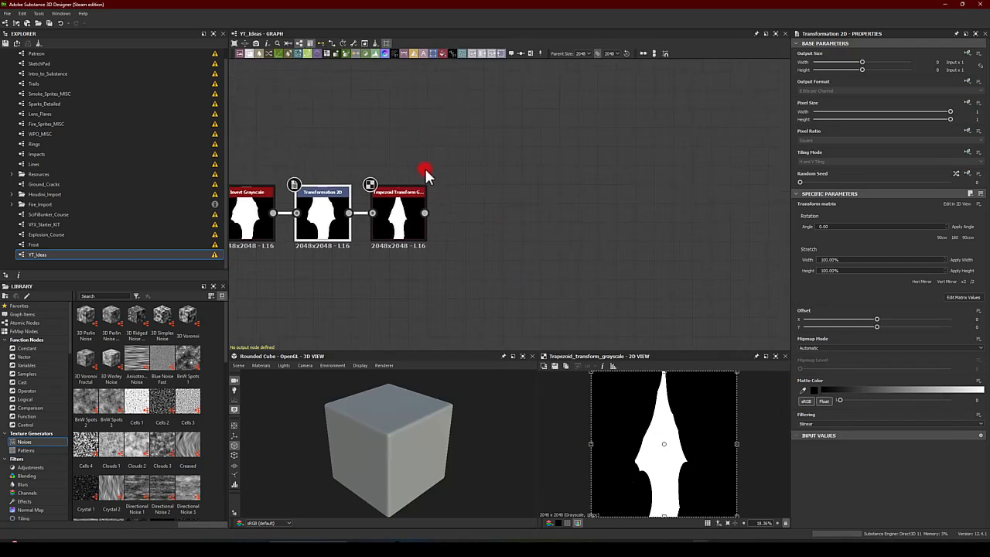
click(391, 208)
drag(425, 213, 531, 222)
text(tra)
click(541, 231)
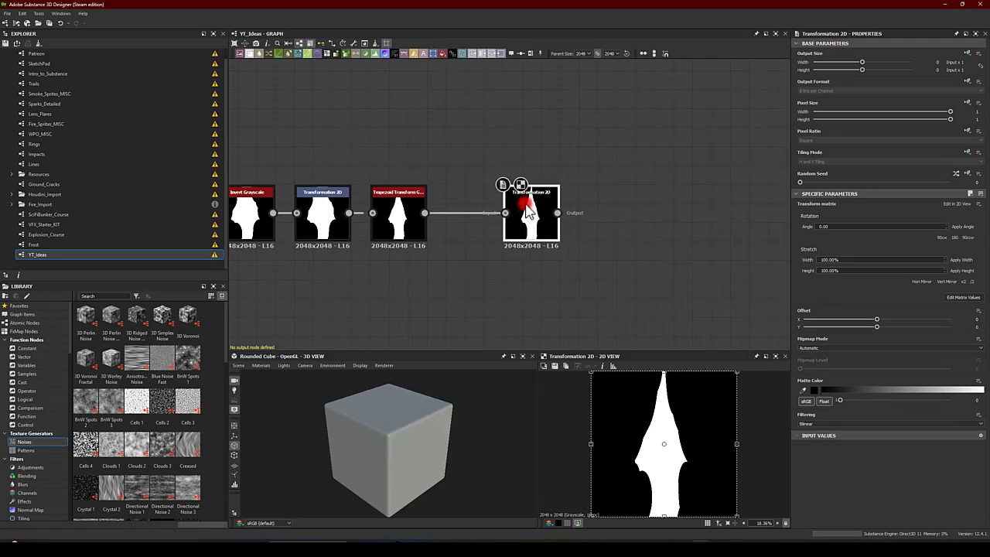
click(941, 237)
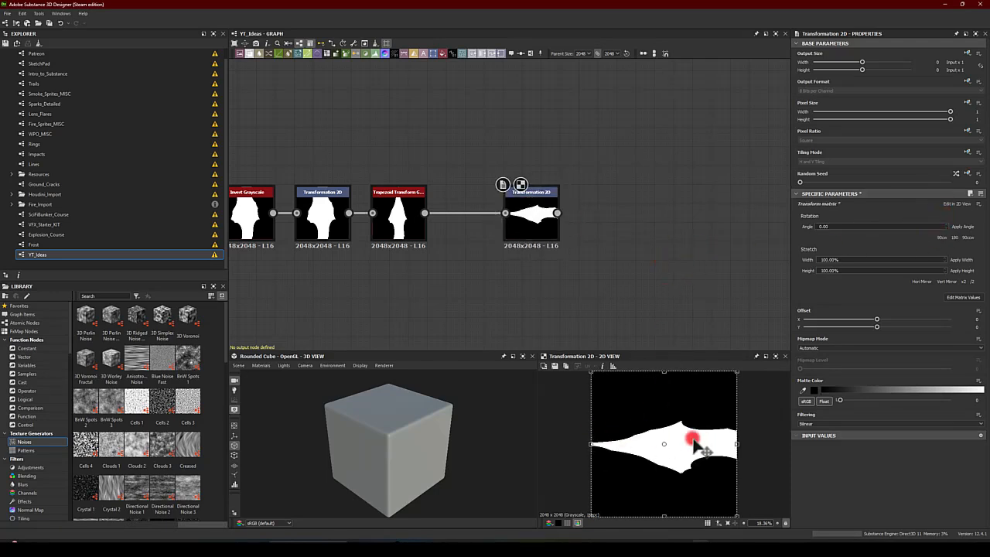
Scale the rotated flash shape down slightly and evenly so it sits just inside the canvas edges
click(519, 224)
middle_drag(470, 136, 391, 196)
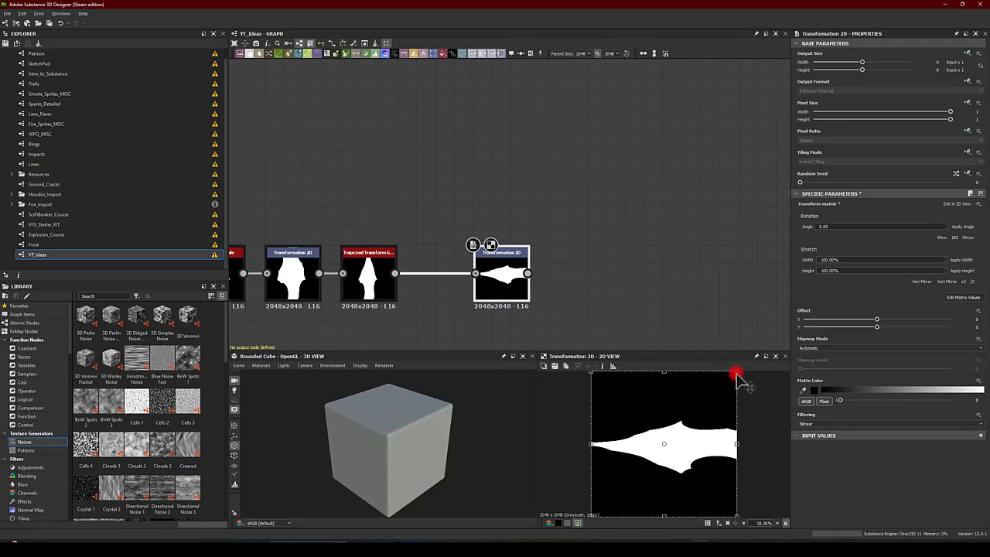
drag(736, 371, 729, 378)
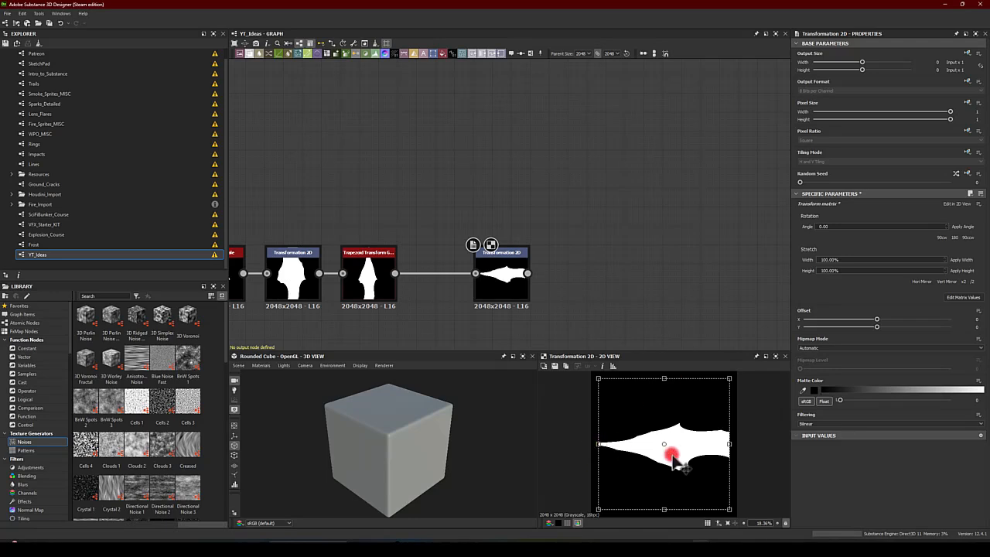
Branch a Splatter Circular node off the Trapezoid Transform's output, above the second Transformation 2D node
middle_drag(426, 235, 485, 251)
drag(453, 288, 506, 164)
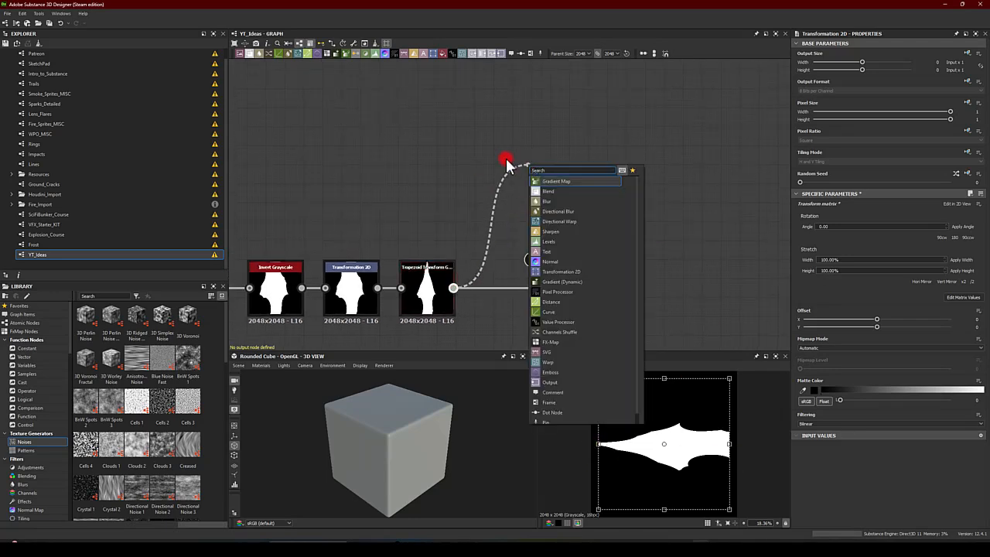
text(spla)
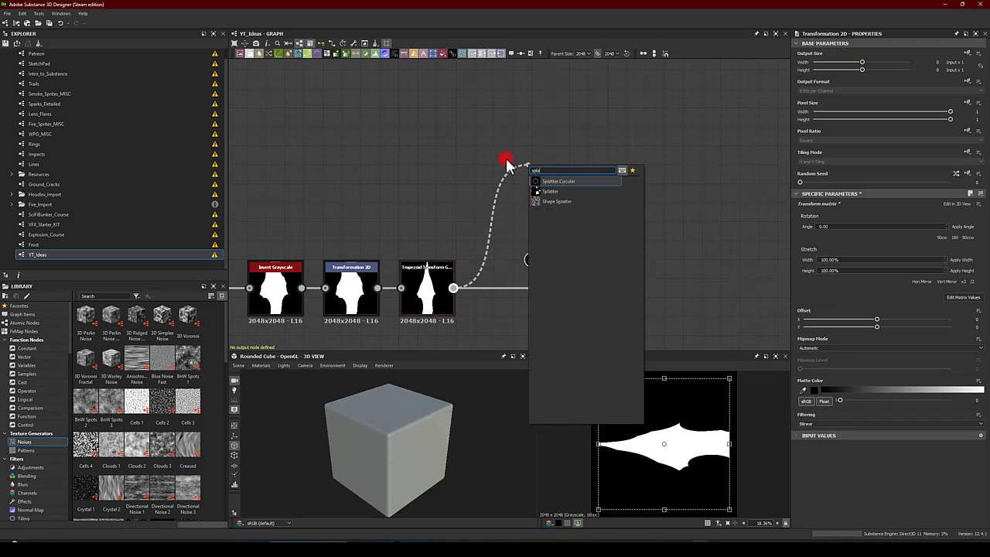
click(543, 181)
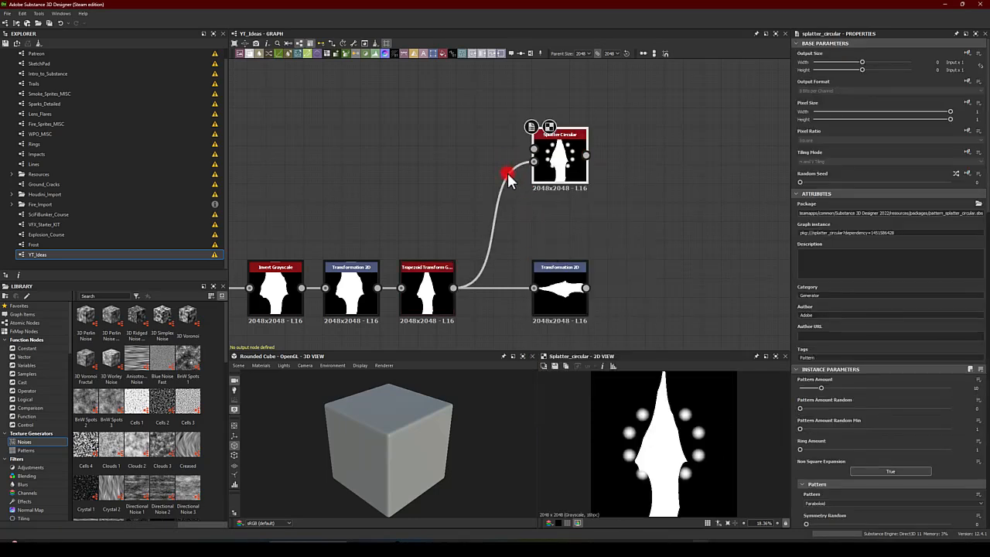
Disconnect the Splatter Circular's Background input and connect the Trapezoid Transform's output to its Pattern Input 1 instead
mouse_move(533, 160)
mouse_down()
mouse_move(523, 160)
mouse_move(534, 160)
mouse_up()
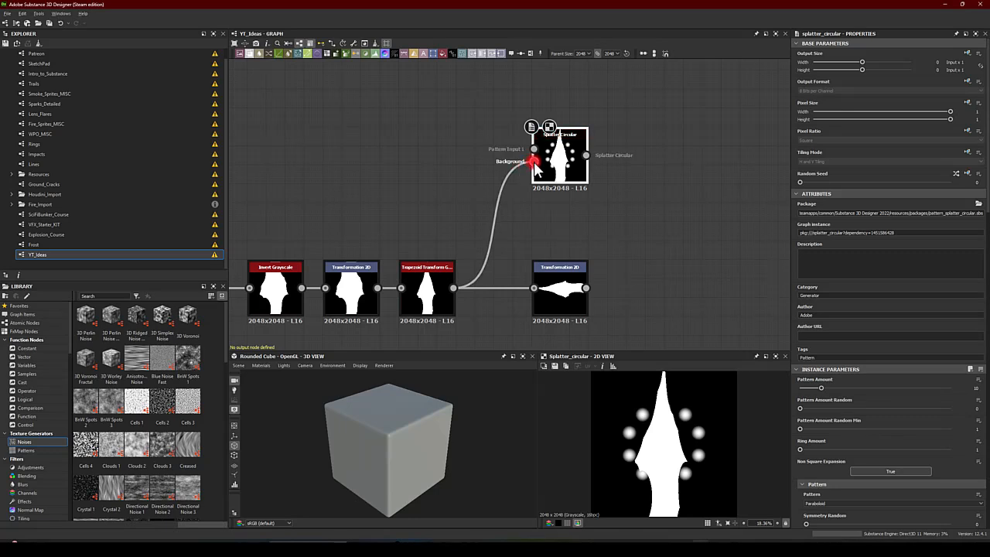
double_click(534, 161)
alt+click(533, 161)
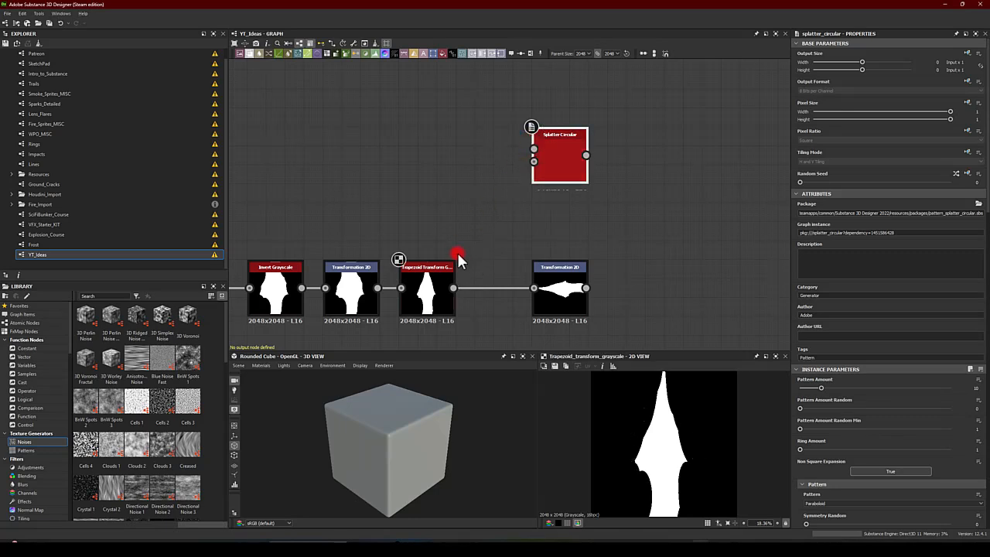
drag(452, 290, 534, 149)
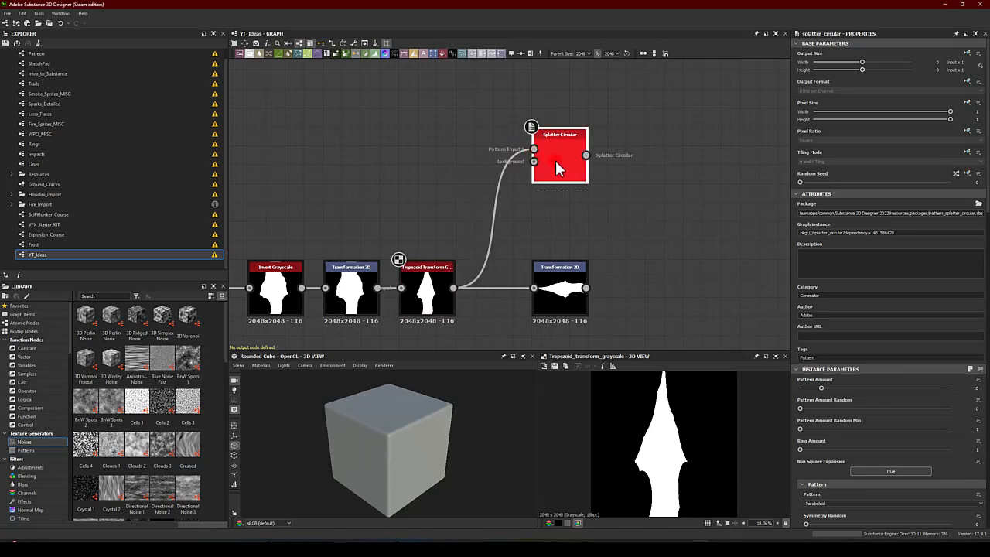
Preview the Splatter Circular node, set its Pattern to Image Input and its Pattern Amount to 6
double_click(555, 160)
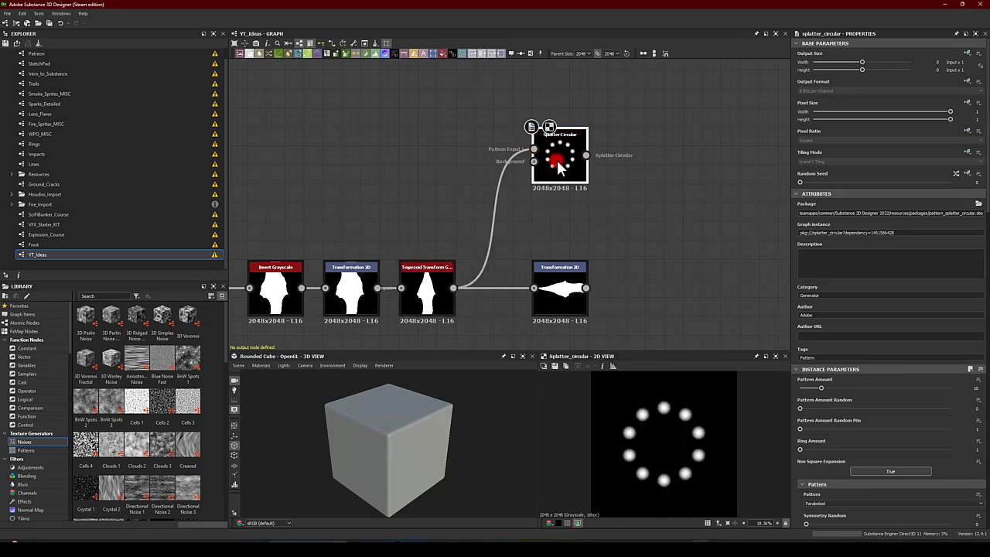
click(817, 503)
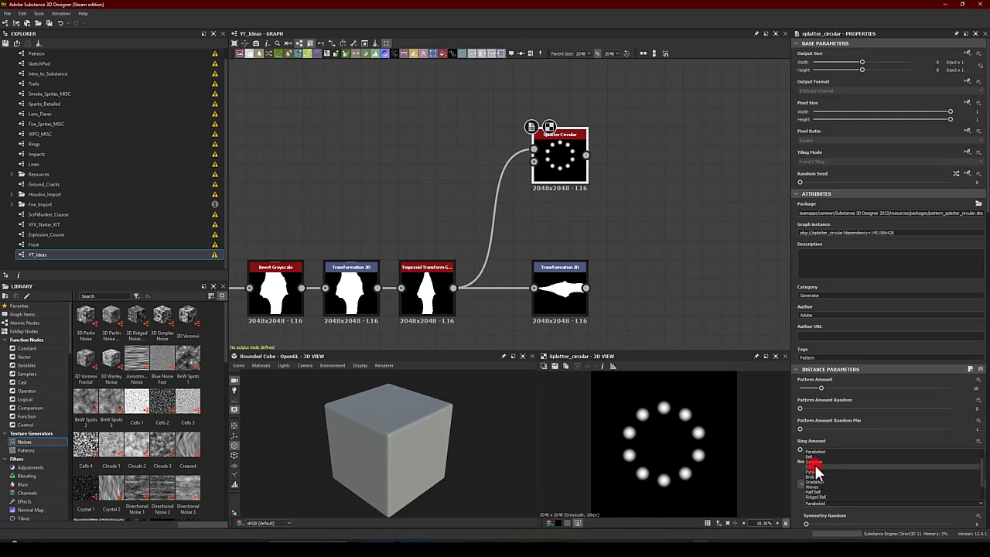
scroll(817, 459, up, 3)
click(812, 452)
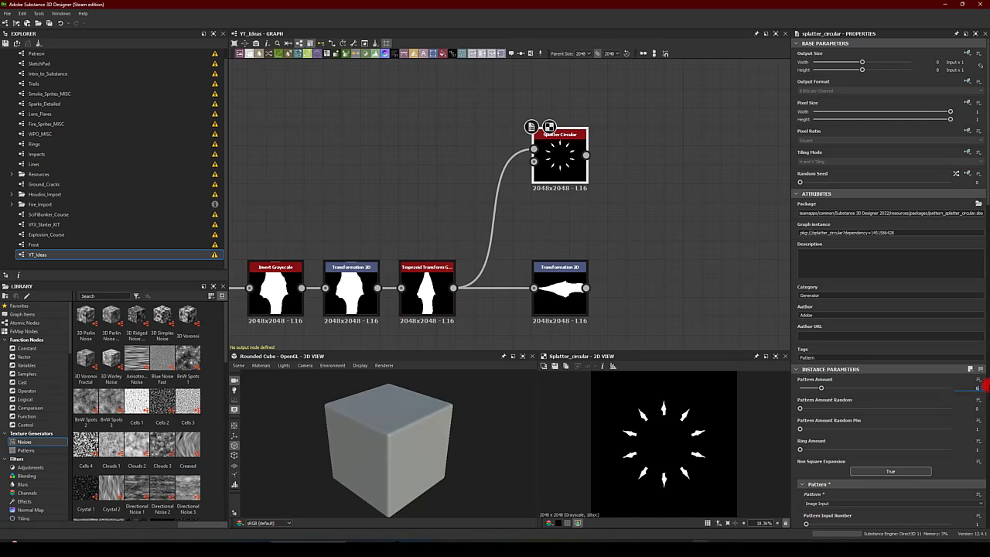
key(Return)
scroll(835, 464, down, 5)
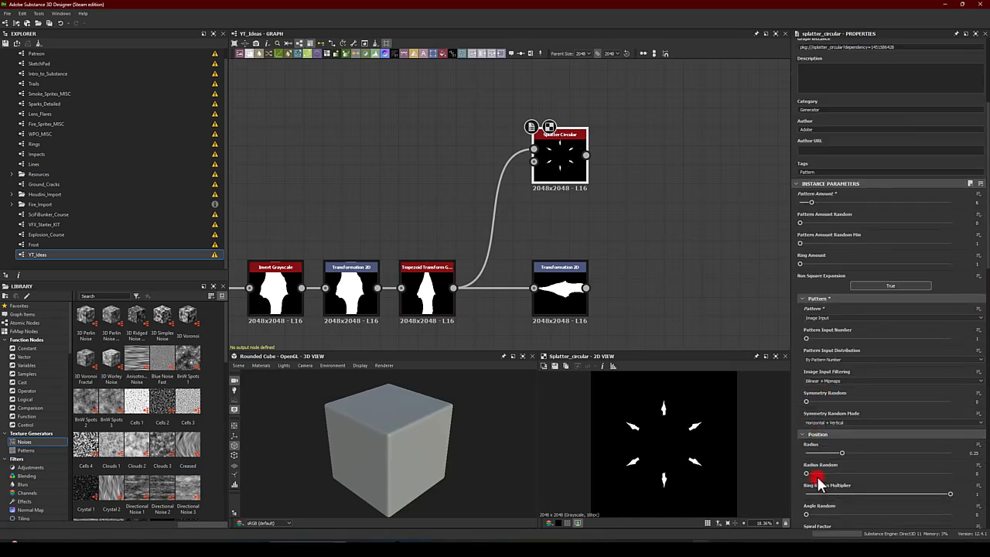
Set the Splatter Circular's Symmetry Random to 1 and its Symmetry Random Mode to Horizontal
drag(813, 400, 976, 411)
click(833, 424)
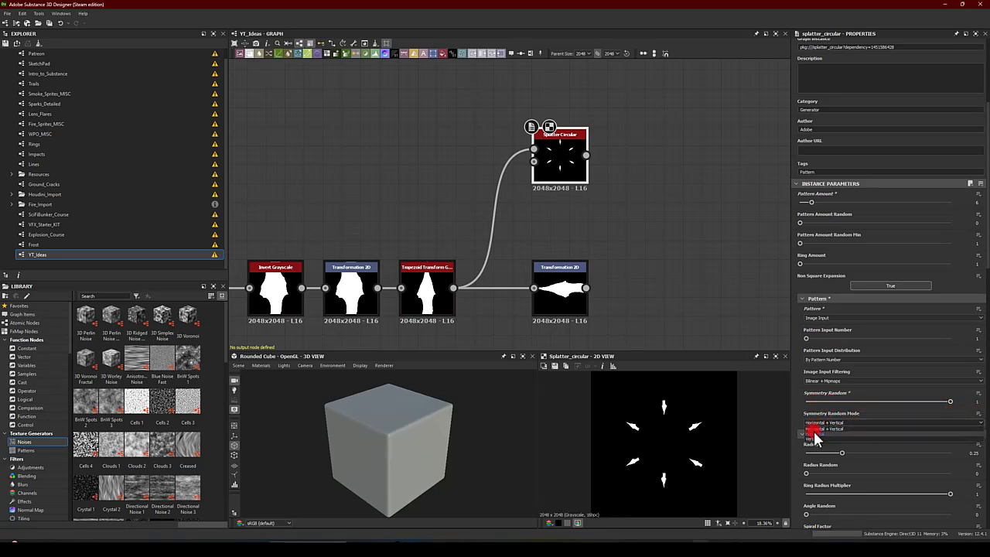
click(810, 431)
Reduce the Splatter Circular's Spread to 0.28 and set its Global Offset X to 0.48
scroll(800, 414, down, 3)
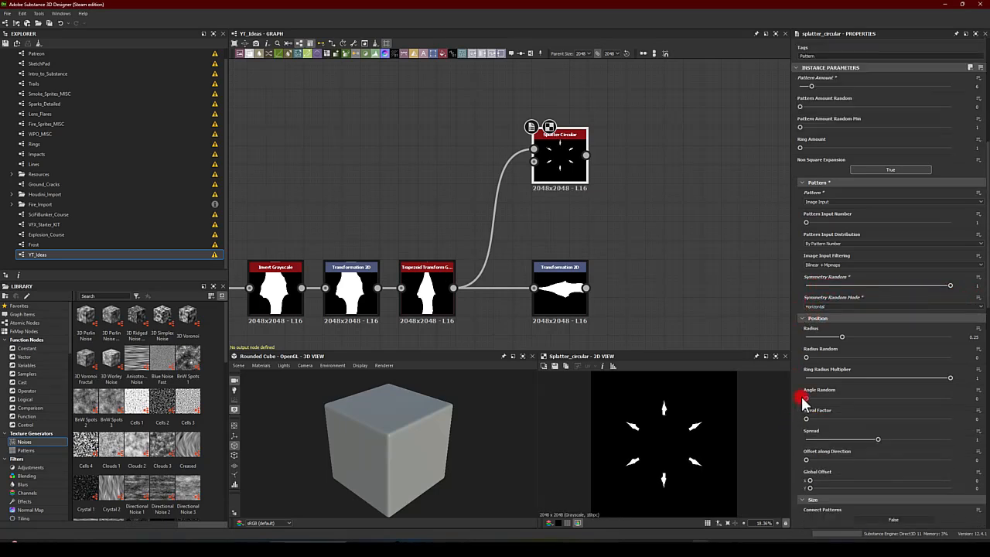
drag(837, 440, 827, 442)
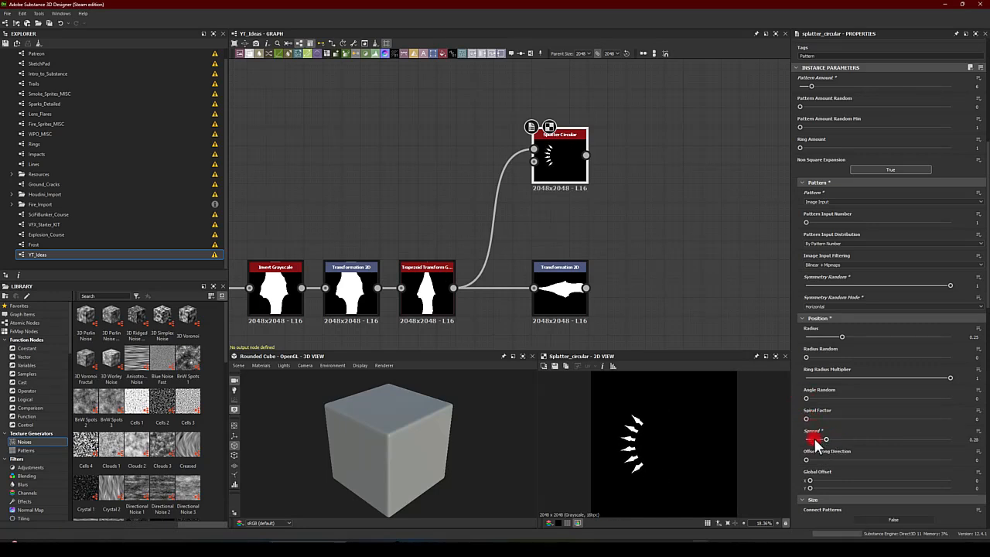
drag(809, 481, 877, 489)
Set the splatter's Size X and Y to 1 and reduce its Scale to 0.42
scroll(841, 457, down, 5)
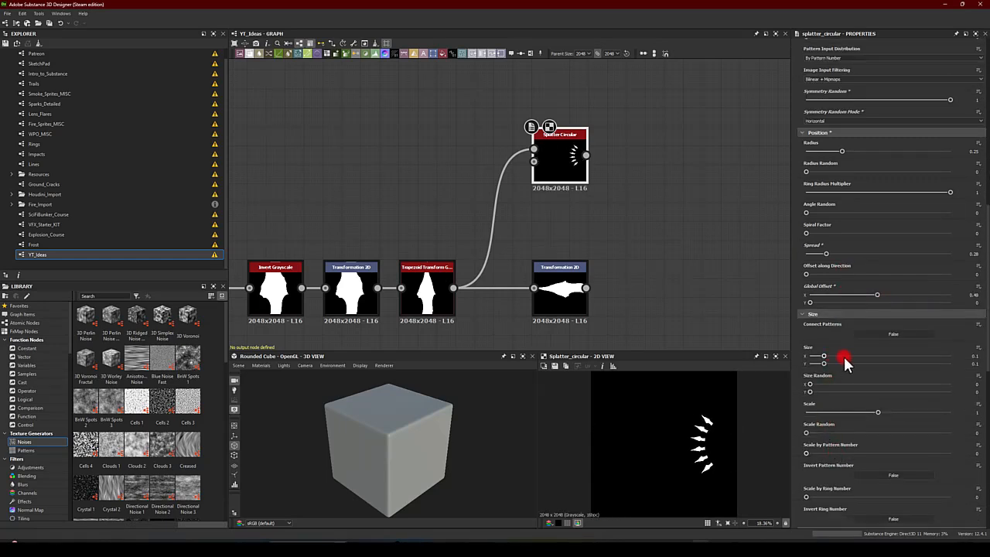
click(976, 356)
text(1)
key(Tab)
key(Return)
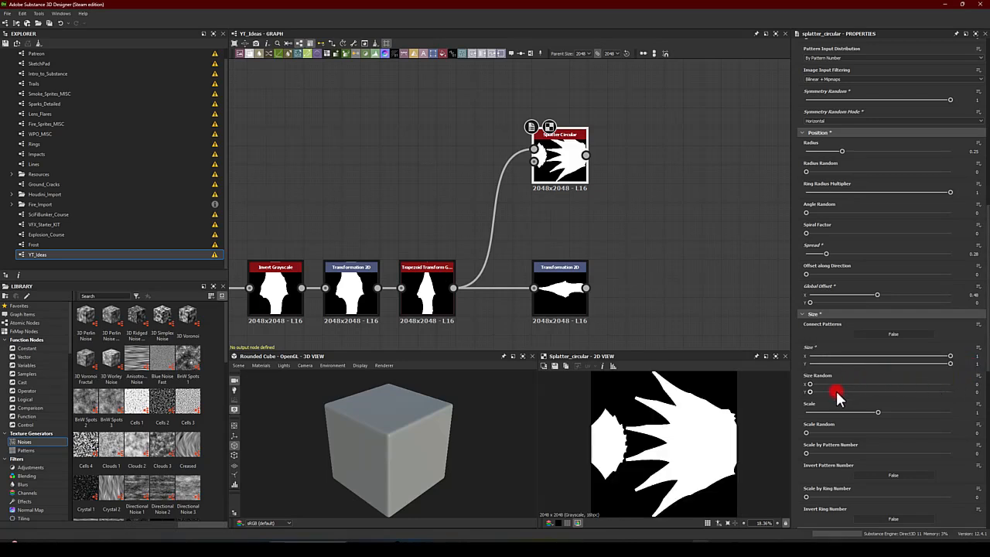
drag(876, 414, 834, 412)
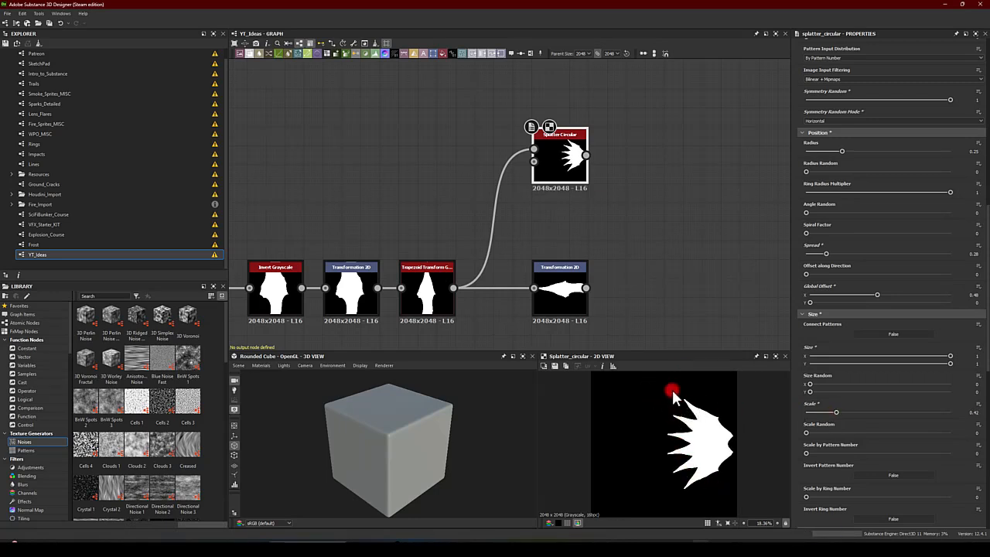
Set the splatter's Size Y to 1.5, Size Random X to 0.77 and Y to 0.66, and Global Offset X to 0.41
drag(950, 357, 963, 378)
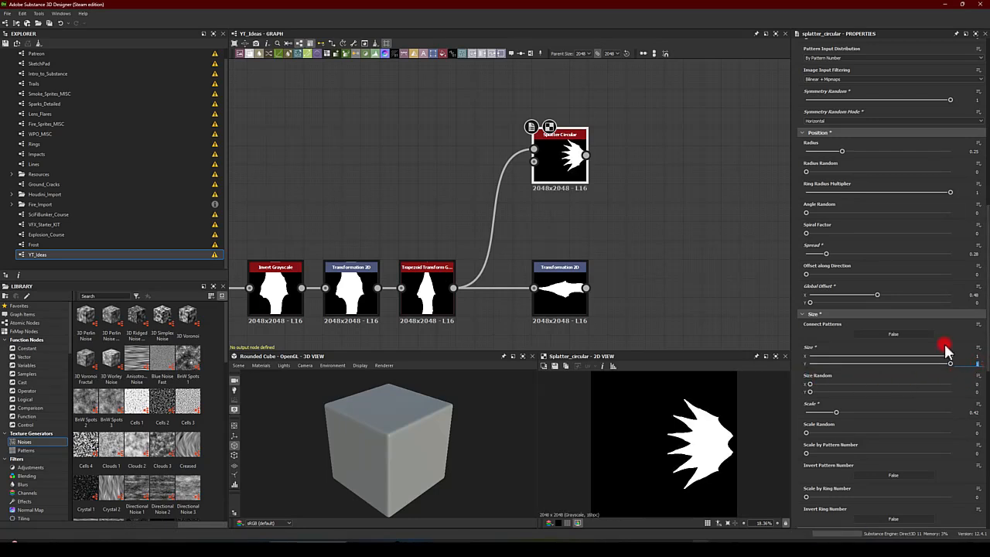
key(Return)
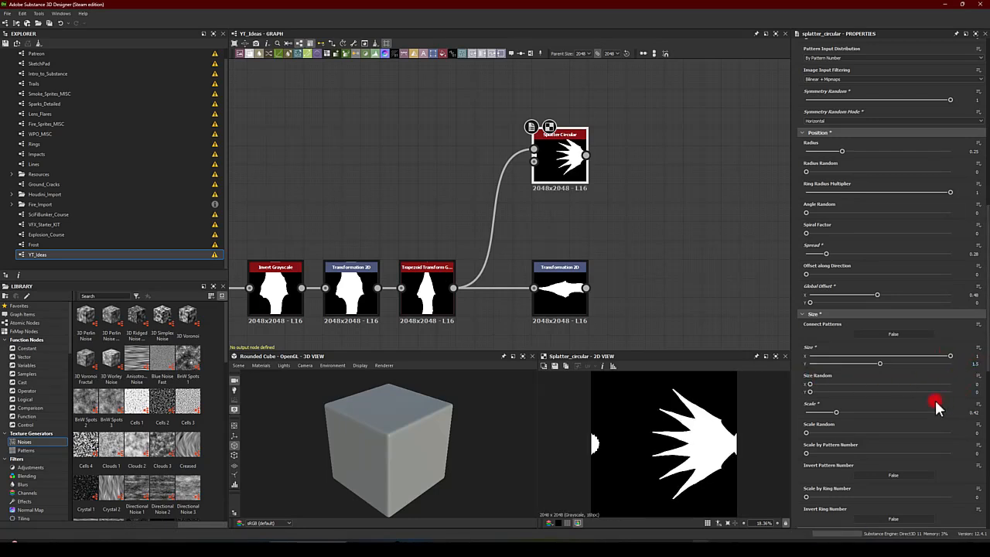
drag(809, 389, 917, 387)
drag(812, 395, 901, 398)
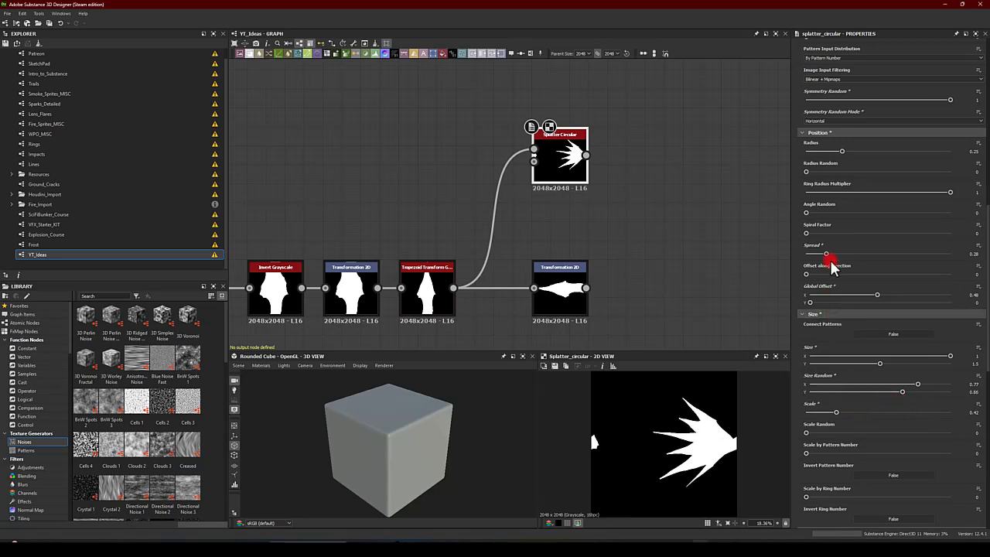
drag(815, 293, 869, 294)
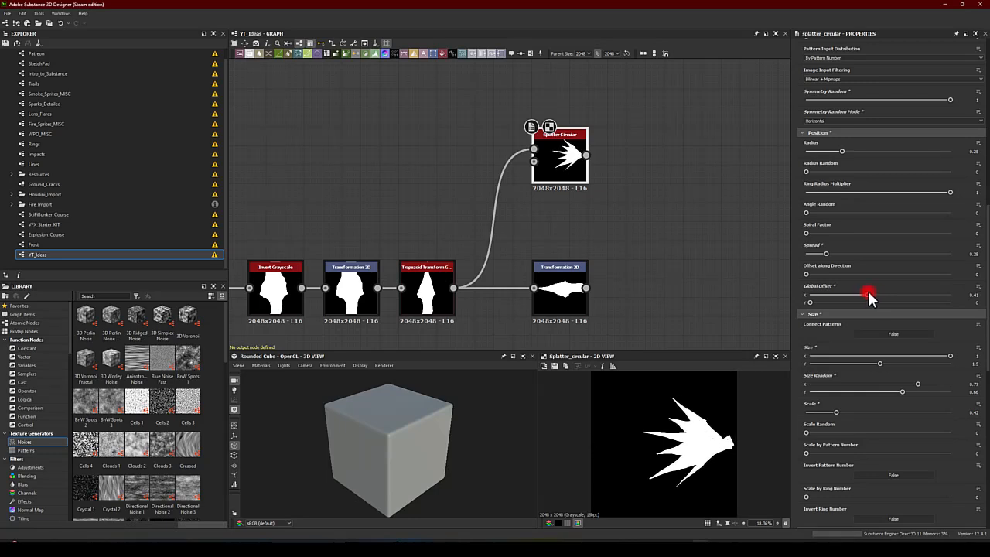
Combine the second Transformation 2D and the Splatter Circular in a new Blend node using Max (Lighten) blending
drag(586, 288, 673, 237)
text(bl)
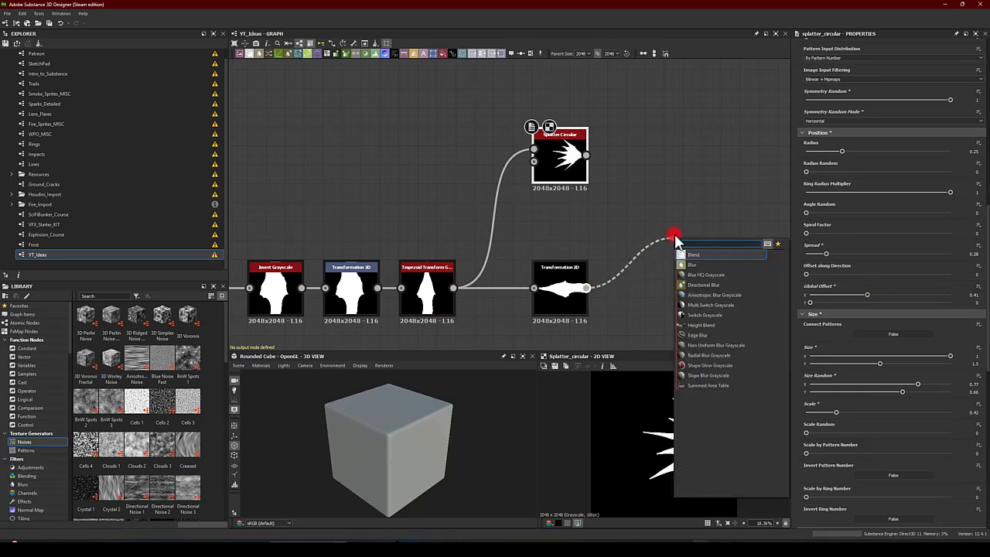
click(688, 255)
drag(585, 156, 666, 219)
click(805, 234)
click(809, 264)
middle_drag(693, 168, 652, 160)
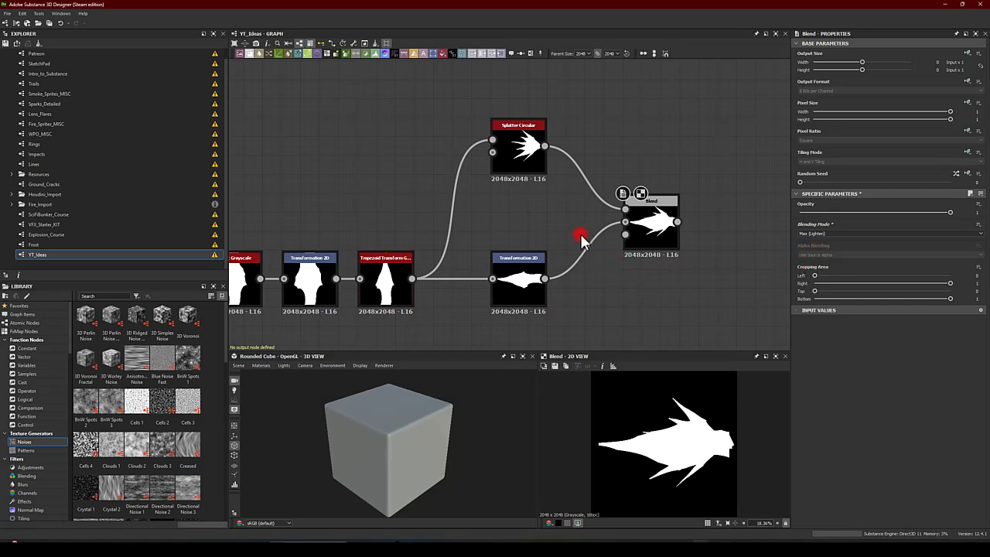
With the Blend still previewed, set the Splatter Circular's Radius to 0.29 and Size Y to 1.92
click(519, 150)
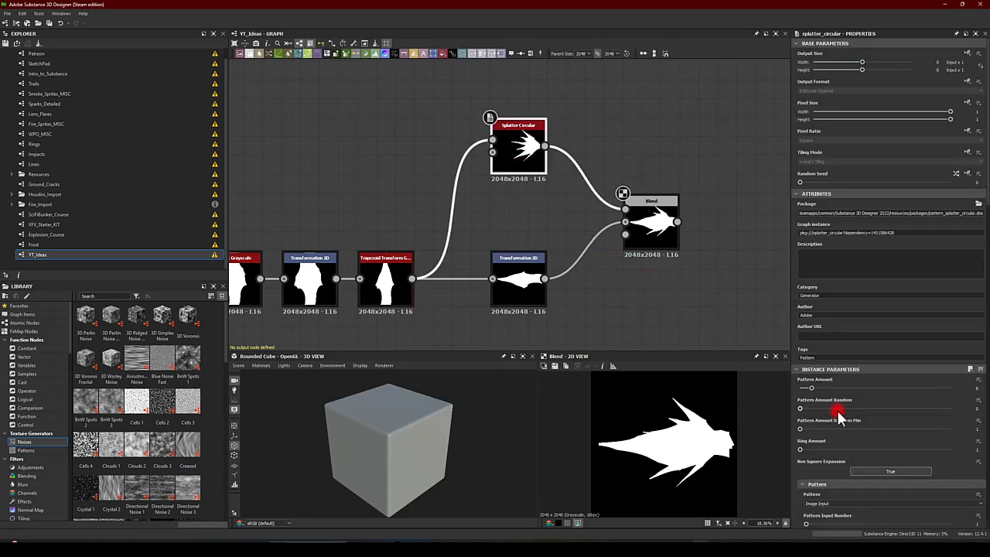
scroll(851, 382, down, 3)
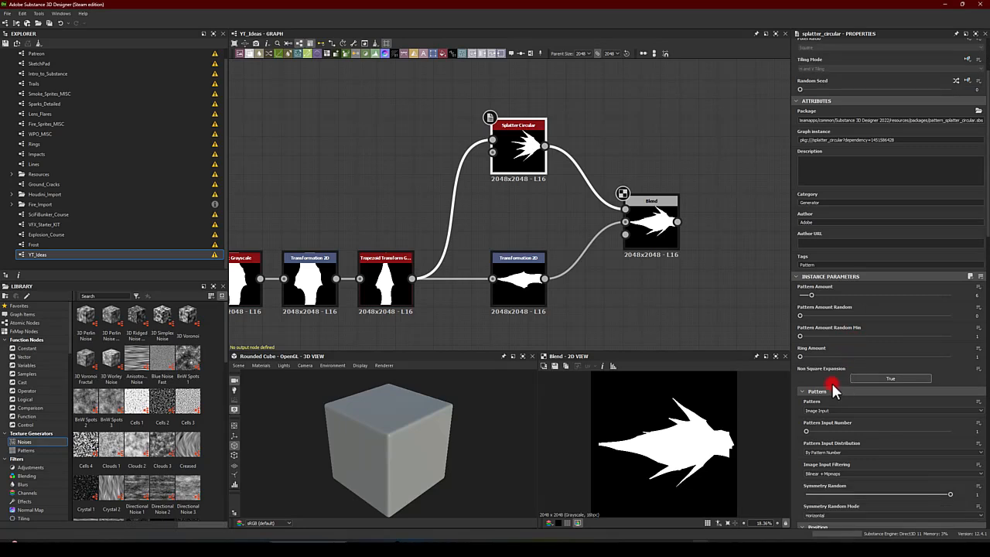
scroll(831, 315, down, 7)
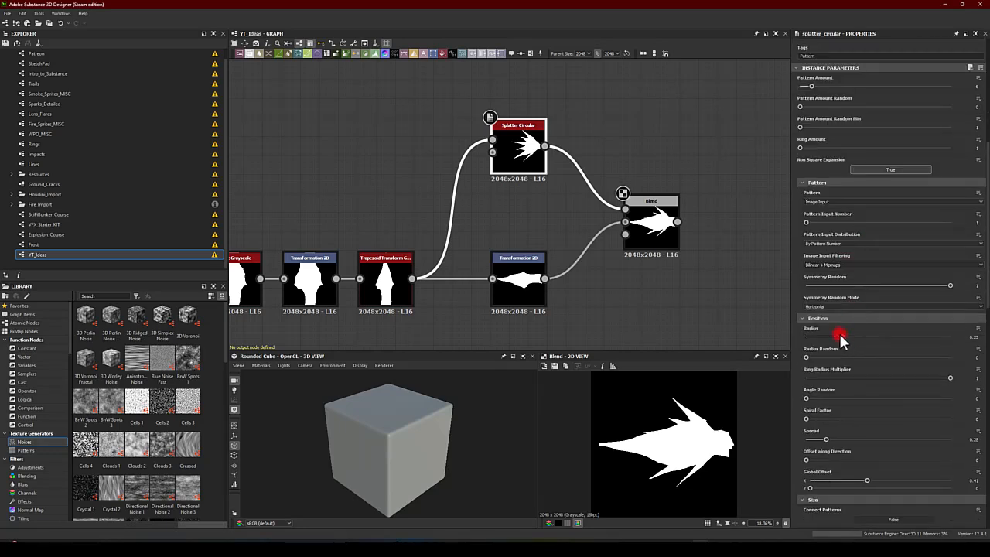
mouse_move(841, 339)
mouse_down()
mouse_move(862, 338)
mouse_move(848, 331)
mouse_up()
scroll(843, 355, down, 3)
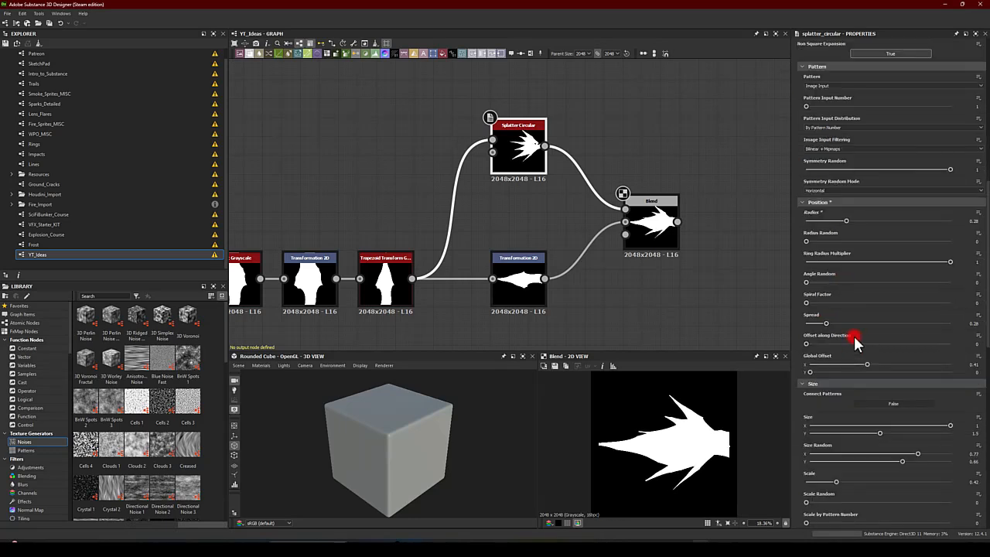
mouse_move(881, 341)
mouse_down()
mouse_move(908, 345)
mouse_move(884, 329)
mouse_up()
mouse_move(848, 129)
mouse_down()
mouse_move(856, 131)
mouse_move(848, 131)
mouse_up()
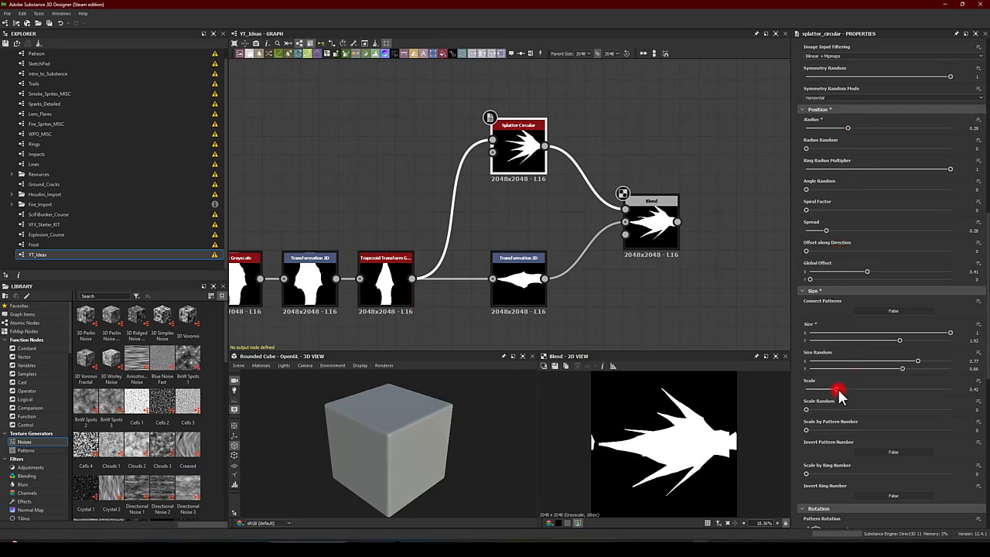
Set the splatter's Size Random to X 0.81 and Y 0.69, Size Y to 1.69, and Spread to 0.21
drag(918, 367, 957, 336)
drag(898, 340, 890, 341)
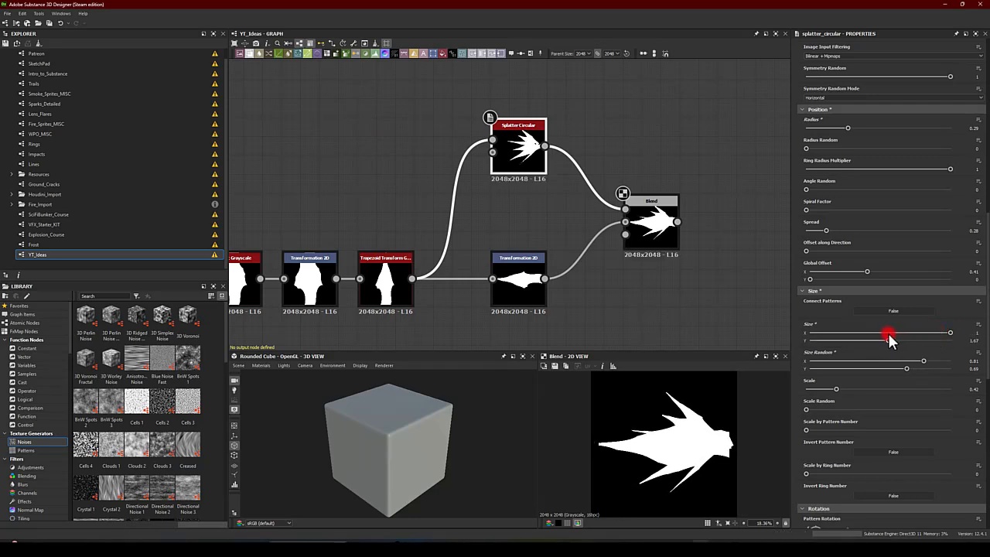
drag(887, 337, 888, 337)
drag(825, 231, 823, 232)
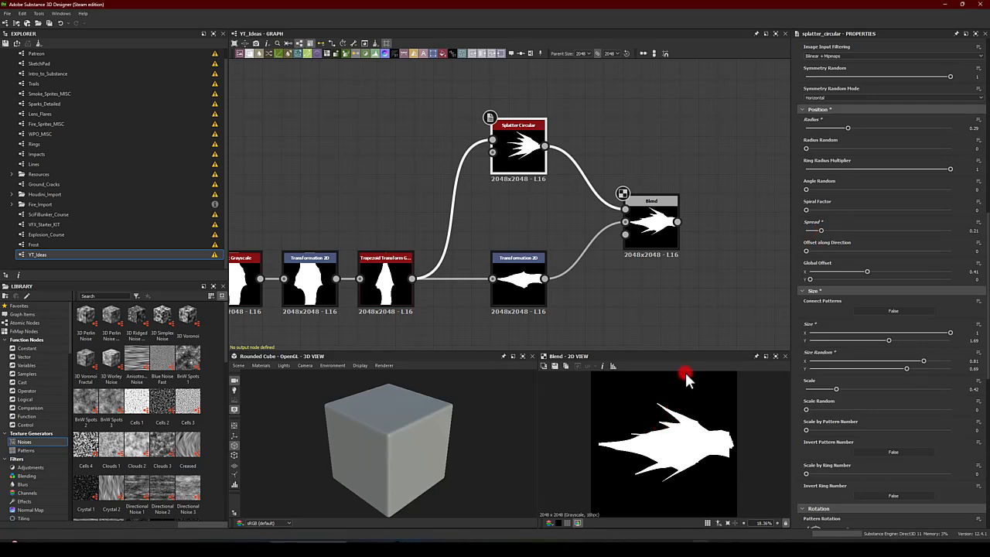
Squash the central flash shape vertically in the second Transformation 2D and align it with the middle of the splatter
click(524, 275)
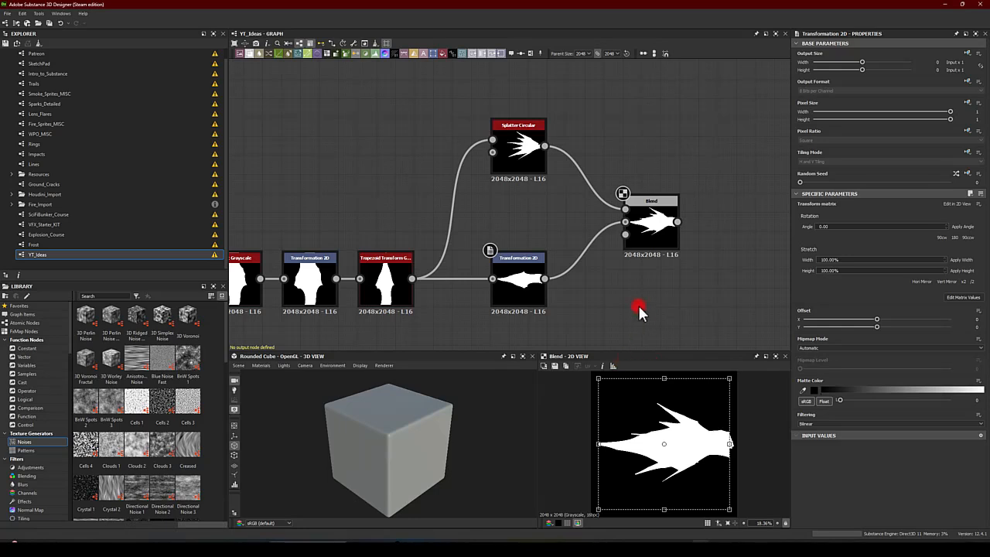
click(517, 281)
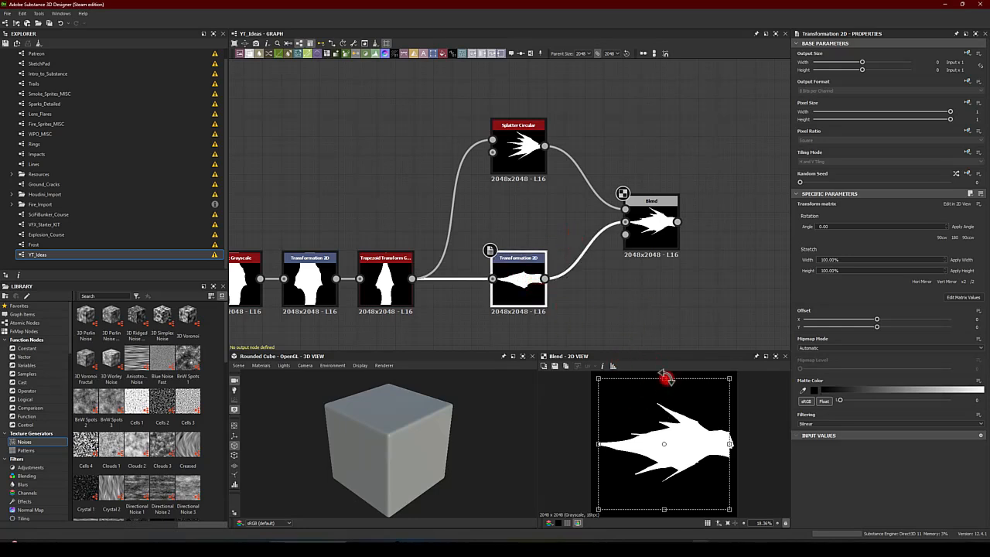
drag(663, 378, 661, 399)
drag(680, 443, 680, 441)
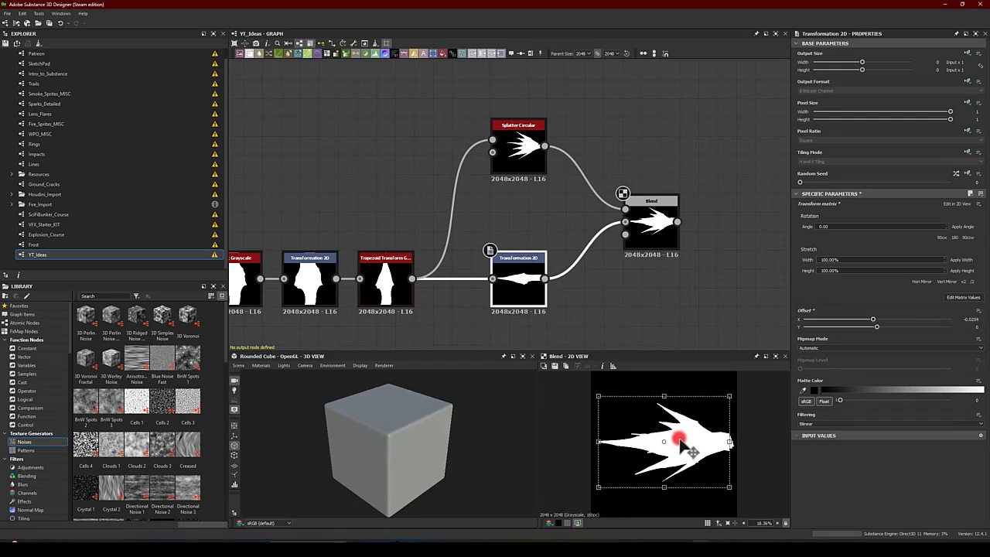
click(654, 276)
click(649, 220)
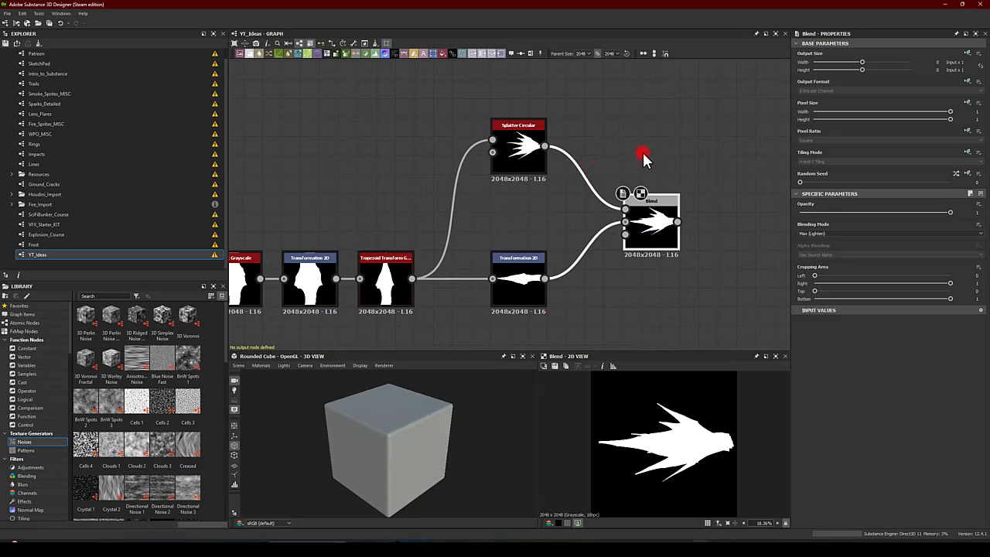
Set the Splatter Circular's Spread to 0.28 and reduce its Radius to 0.17
middle_drag(644, 158, 537, 154)
click(397, 150)
scroll(826, 325, down, 1)
scroll(823, 350, down, 5)
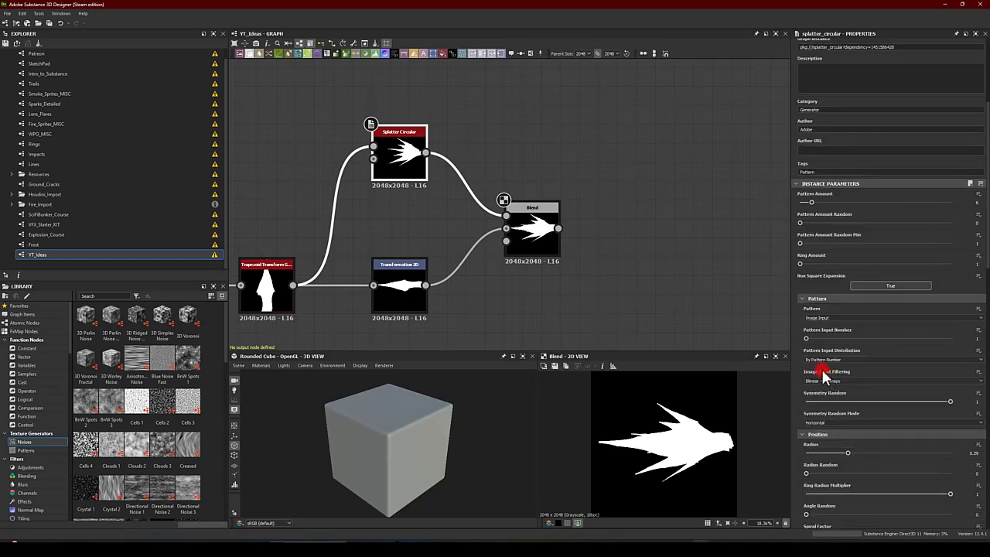
mouse_move(820, 461)
mouse_down()
mouse_move(838, 466)
mouse_move(825, 466)
mouse_up()
drag(849, 366, 811, 365)
click(570, 424)
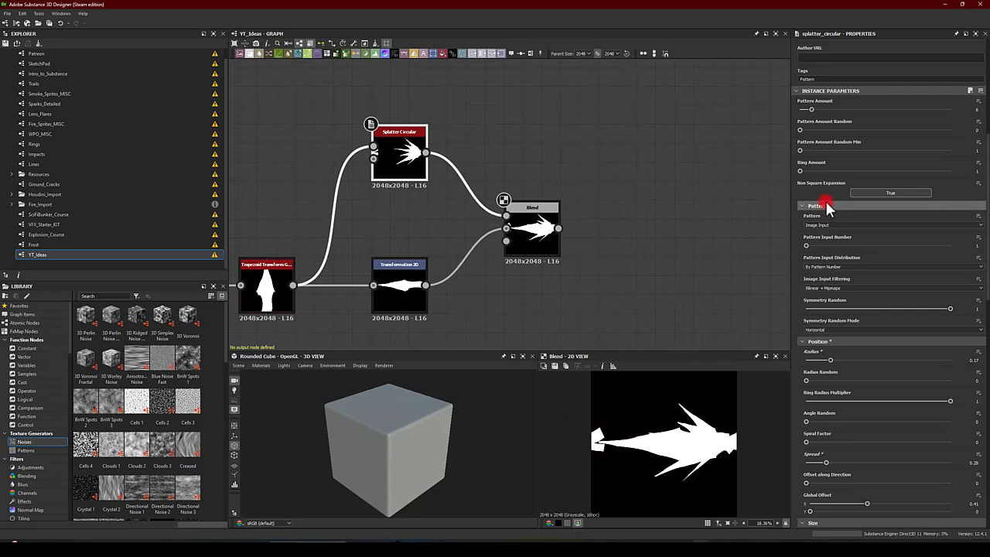
Set the Splatter Circular's Tiling Mode to Absolute inheritance with No Tiling
scroll(869, 177, up, 3)
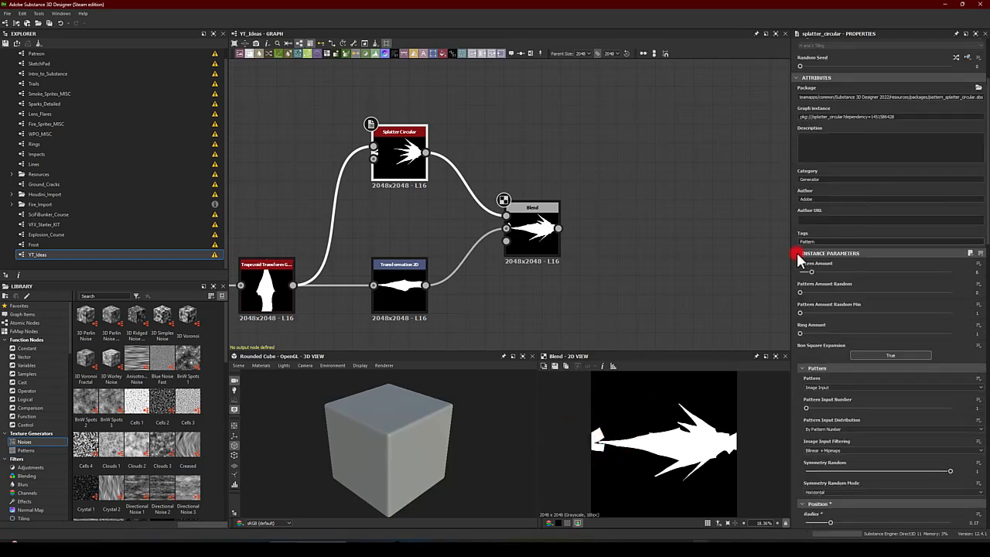
scroll(857, 250, up, 2)
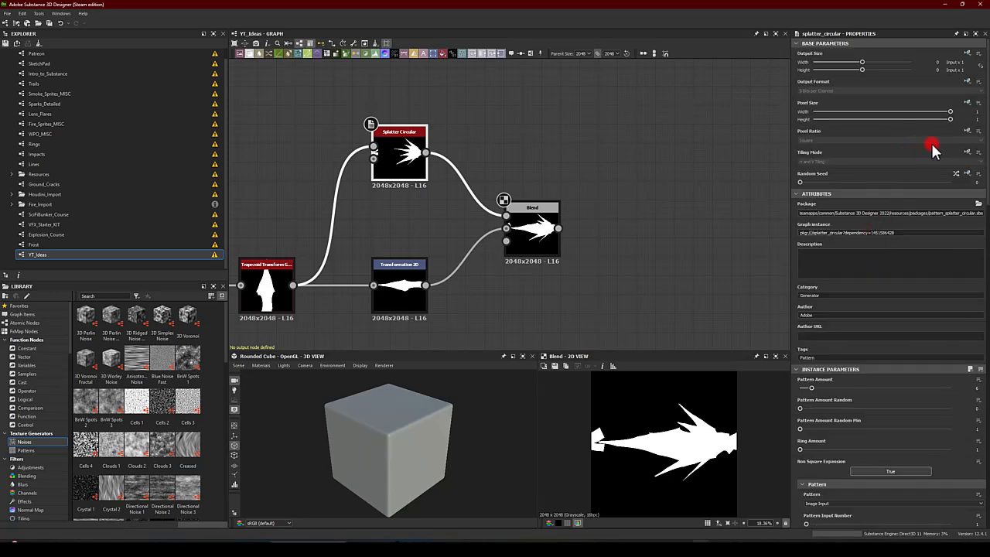
click(966, 153)
click(950, 183)
click(806, 161)
click(806, 167)
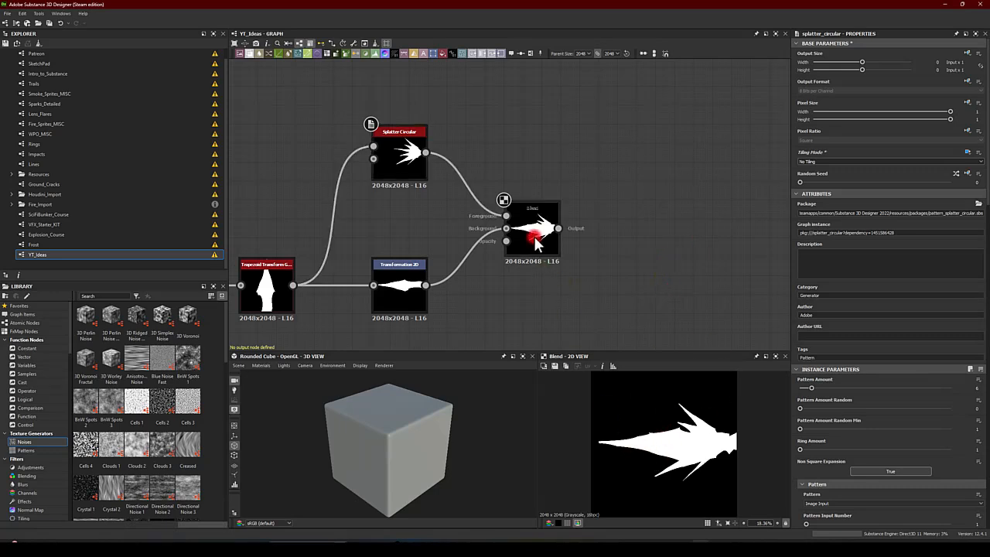
Increase the Splatter Circular's Spread to 0.35 and its Scale to 0.53
click(374, 159)
scroll(804, 393, down, 1)
scroll(735, 387, down, 1)
click(404, 147)
scroll(901, 395, down, 3)
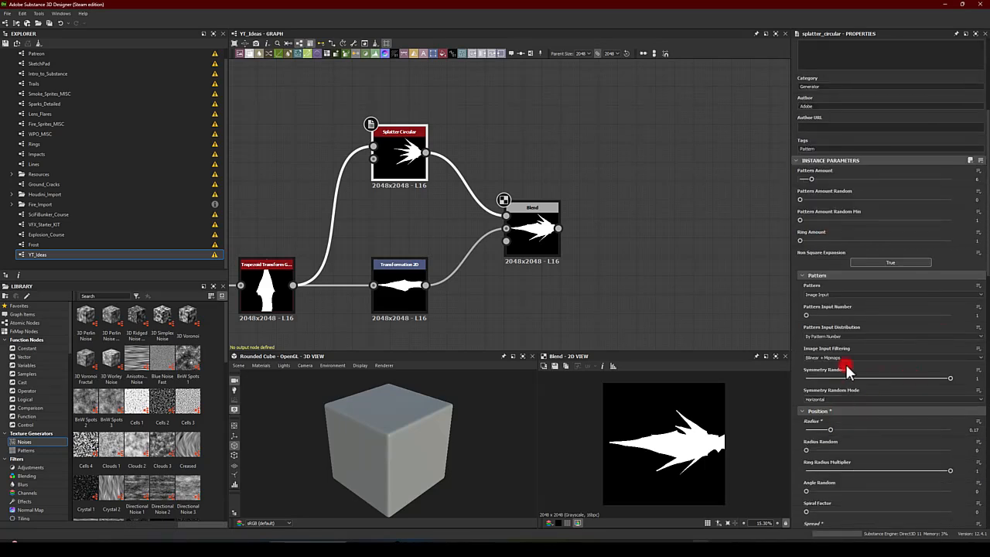
scroll(850, 365, down, 3)
drag(825, 439, 844, 462)
scroll(842, 446, down, 4)
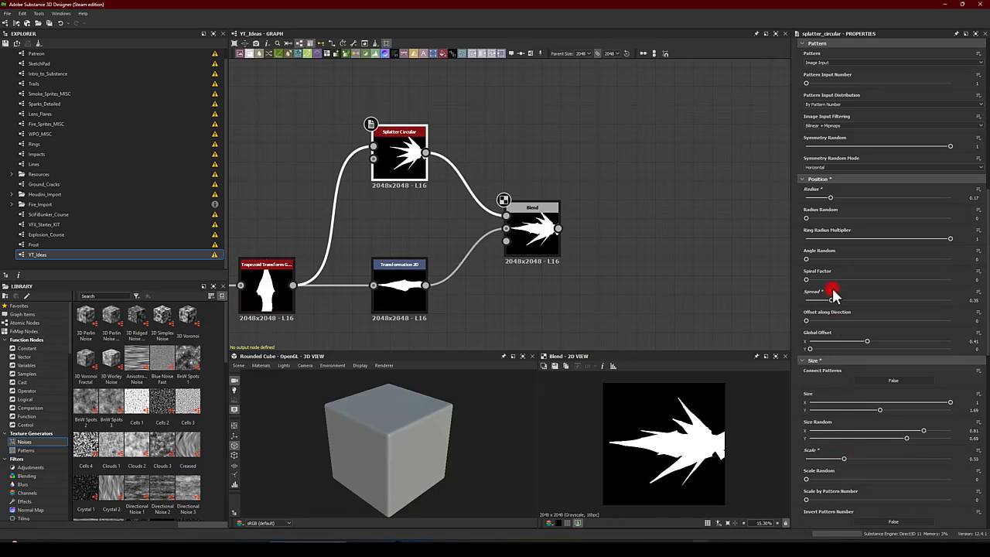
Refine the splatter with Spread 0.24, Size Y 1.9, and Size Random X and Y both at 0.5
drag(831, 303, 823, 296)
click(879, 410)
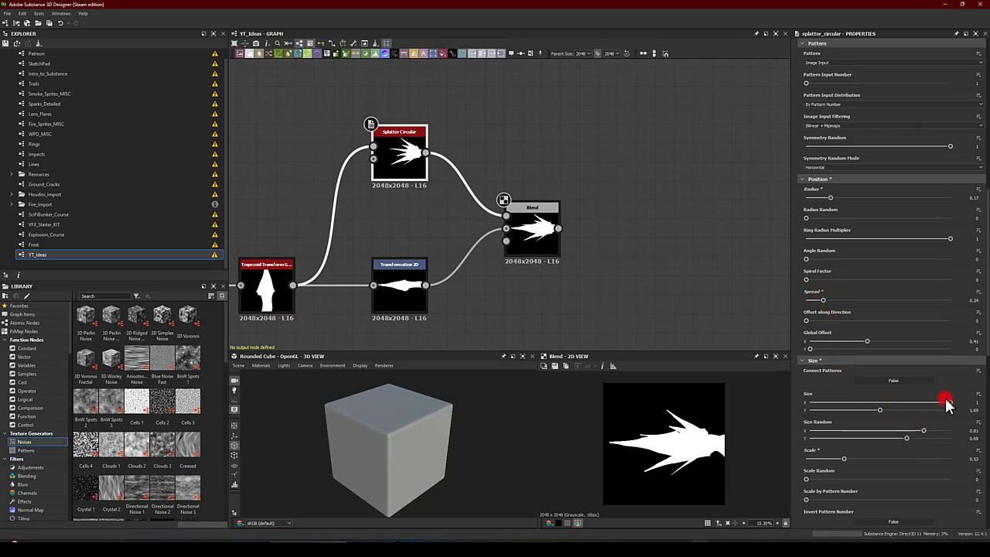
mouse_move(881, 416)
mouse_down()
mouse_move(905, 416)
mouse_move(888, 409)
mouse_move(808, 435)
mouse_move(980, 435)
mouse_move(877, 429)
mouse_up()
click(904, 436)
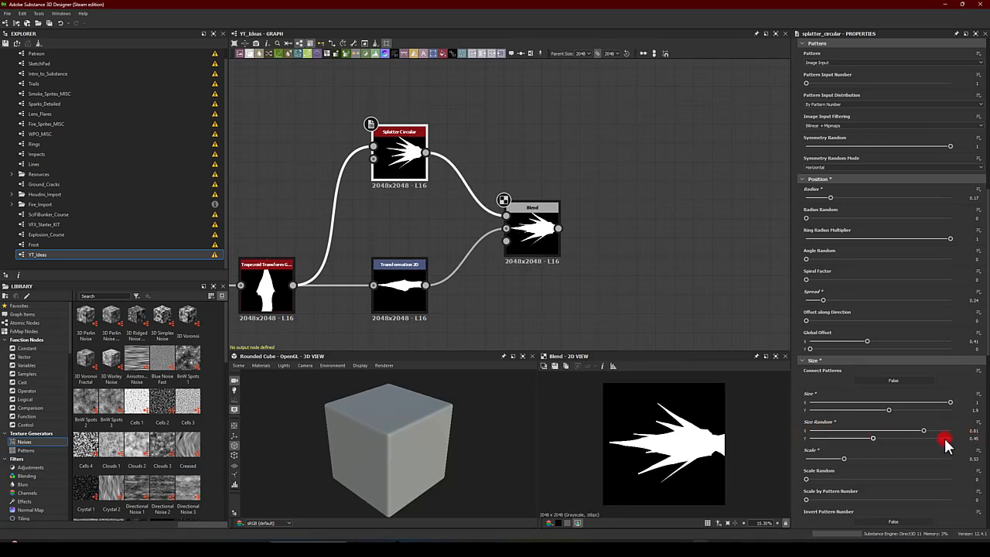
drag(966, 437, 877, 439)
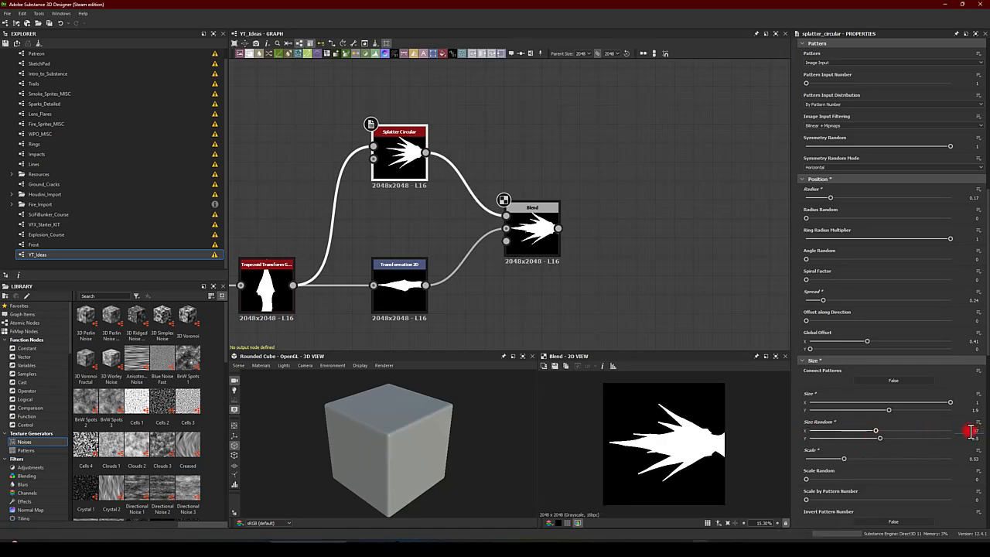
middle_drag(658, 225, 615, 302)
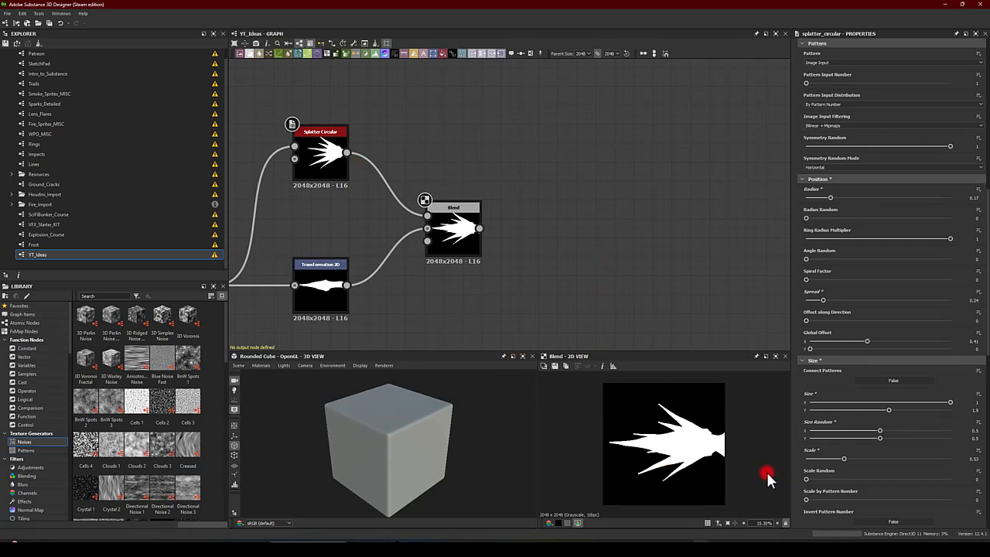
middle_drag(598, 232, 570, 247)
middle_drag(391, 166, 659, 159)
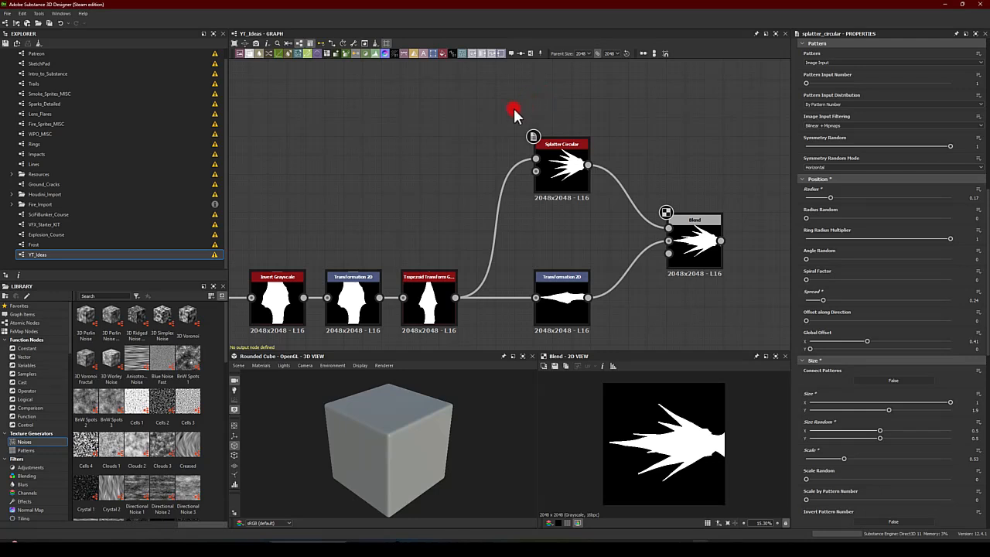
Insert a Transformation 2D node between the Splatter Circular and the Blend, and show the Blend in the 2D view
middle_drag(452, 127, 439, 170)
drag(558, 207, 656, 273)
text(tr)
click(562, 179)
double_click(662, 286)
click(490, 194)
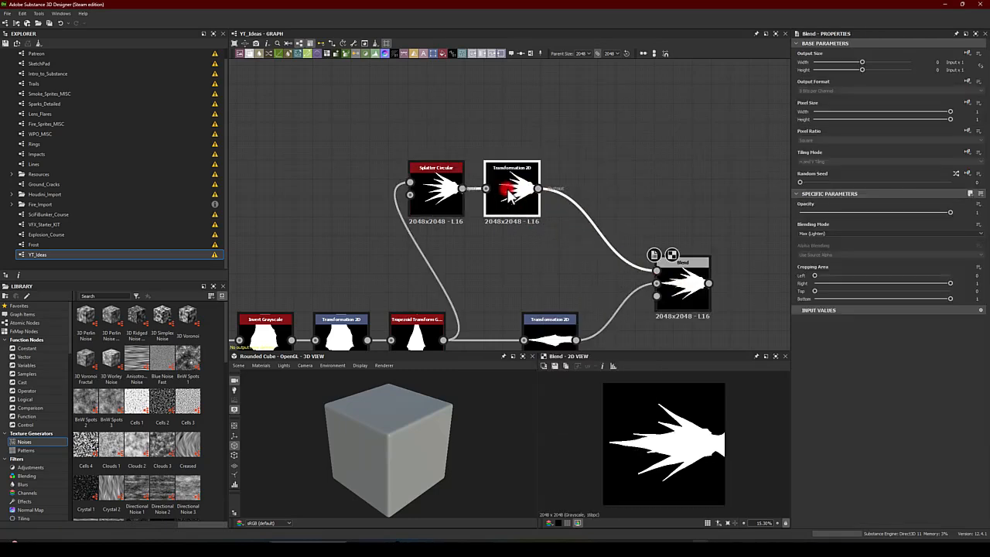
Frame the Splatter Circular together with its Transformation 2D and title the frame "Var 1"
drag(365, 104, 592, 240)
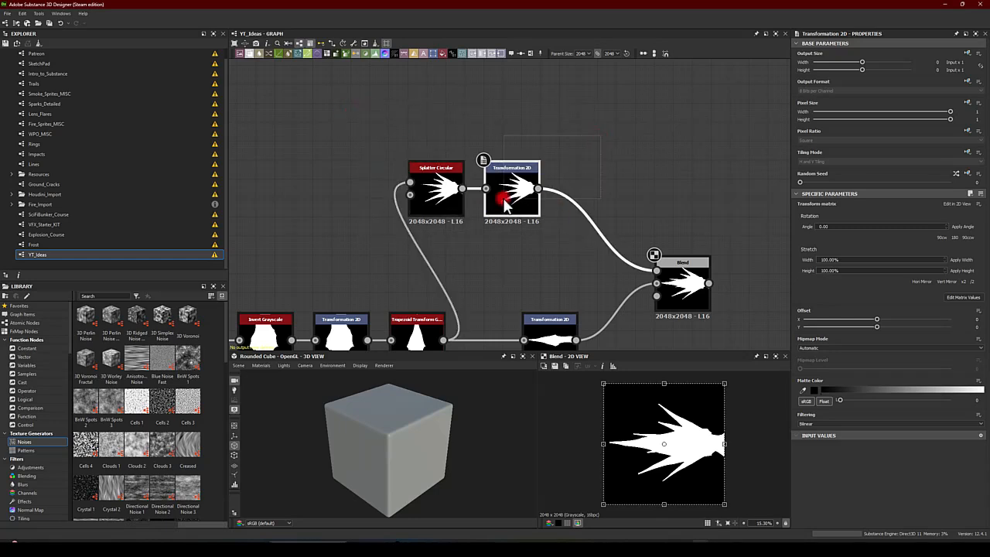
click(531, 54)
double_click(816, 82)
text(Var 1)
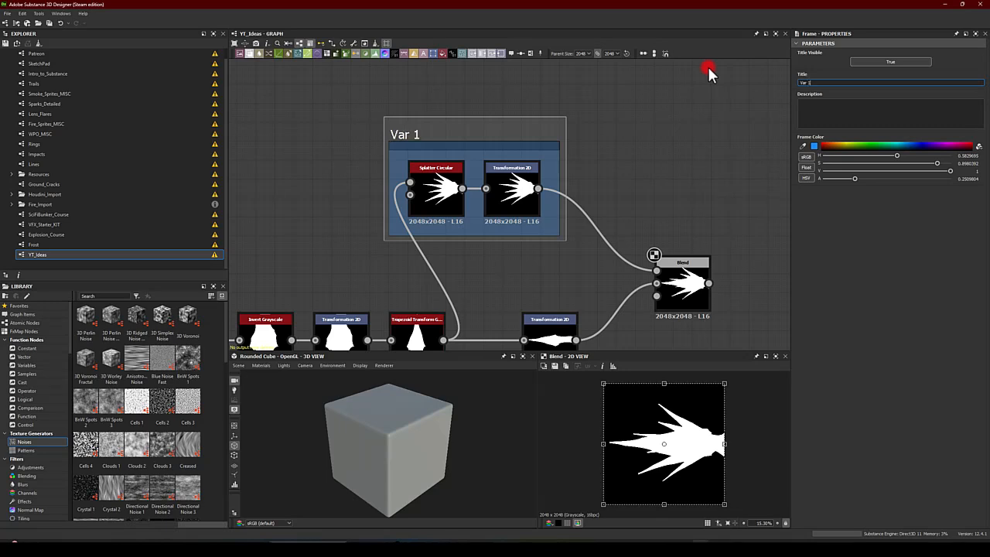
Move the Var 1 frame up and to the right, and line up the Blend with the lower Transformation 2D
drag(421, 145, 469, 117)
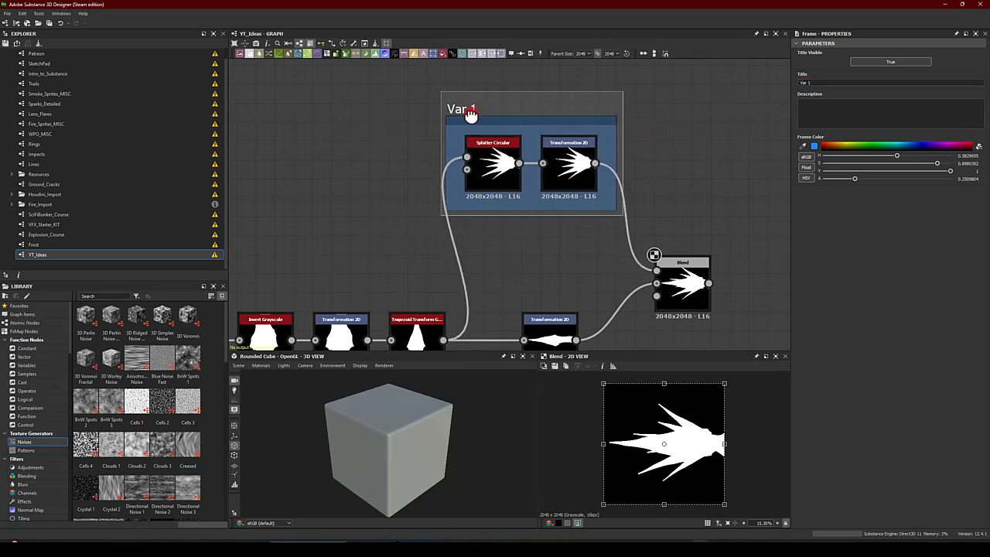
middle_drag(674, 294, 537, 207)
drag(540, 183, 560, 238)
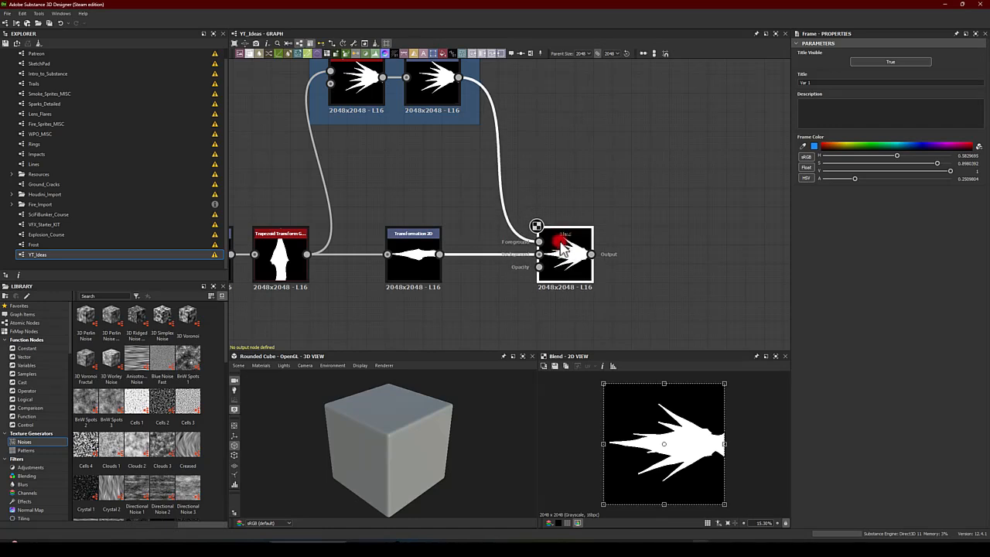
middle_drag(390, 133, 416, 220)
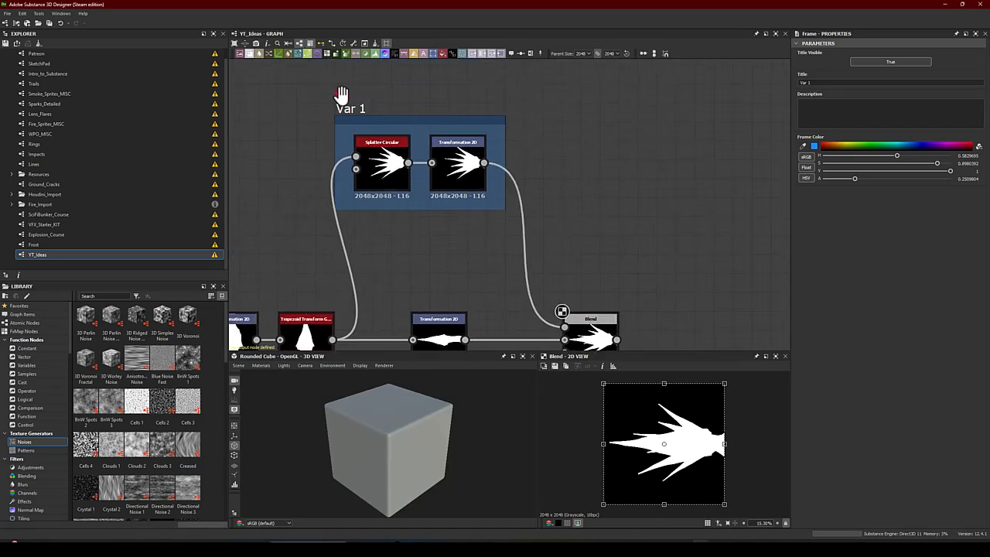
middle_drag(614, 208, 585, 220)
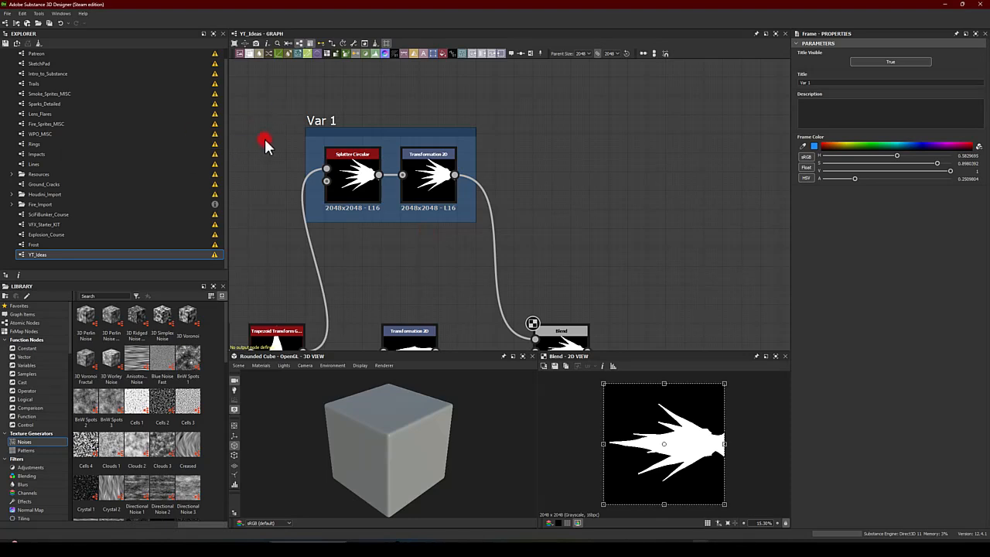
middle_drag(515, 268, 471, 193)
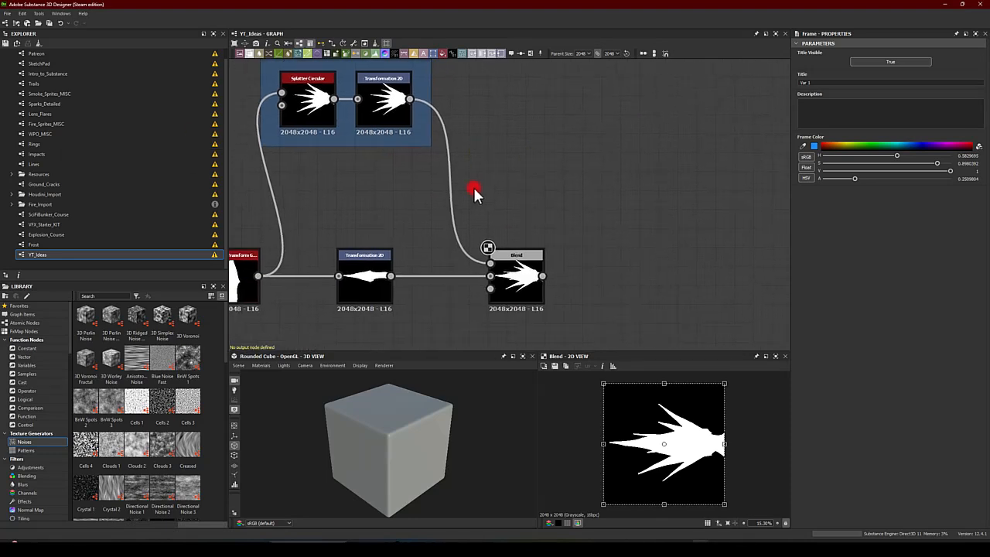
Add a Transformation 2D after the Blend, shrink the flash slightly and shift it right to meet the image edge
click(502, 268)
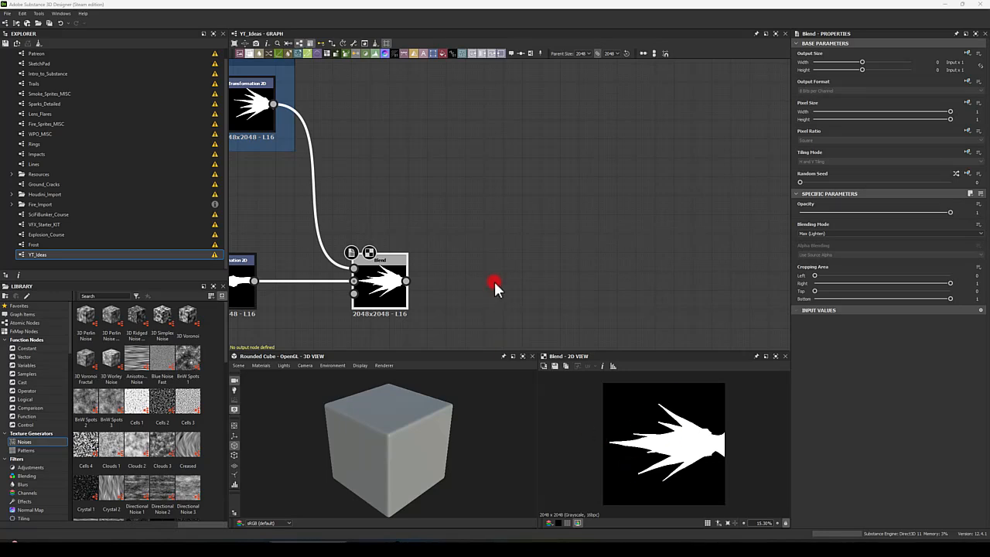
middle_drag(493, 289, 510, 275)
drag(515, 253, 472, 271)
text(tra)
click(533, 269)
drag(723, 384, 717, 396)
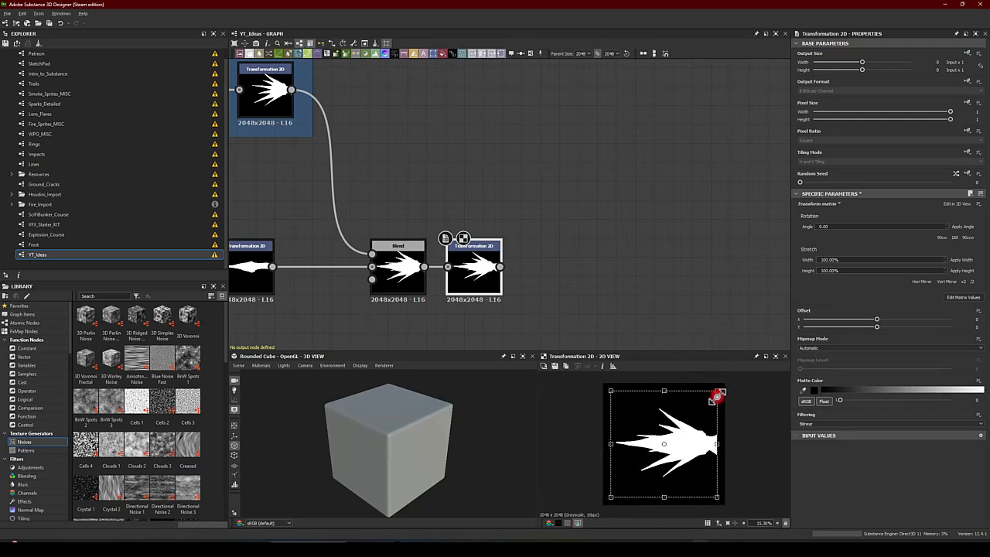
drag(685, 424, 695, 431)
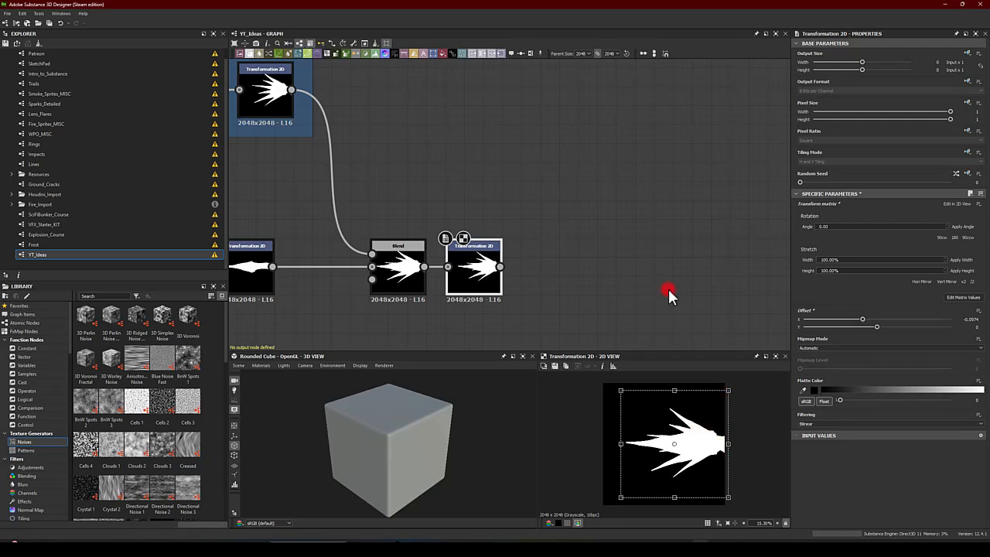
Add a Slope Blur Grayscale node fed by the new Transformation 2D
middle_drag(512, 210, 481, 199)
drag(507, 234, 571, 295)
text(slope)
click(588, 209)
Add a Gradient Linear 1 node below the flash chain and set its Rotation to 90° for a left-to-right gradient
middle_drag(524, 195, 535, 103)
key(space)
text(grad)
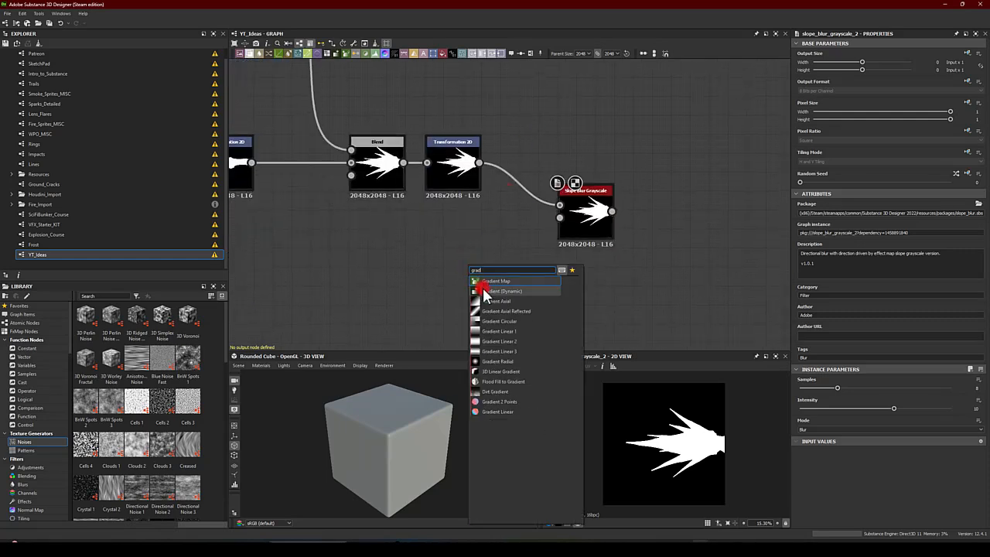
click(488, 331)
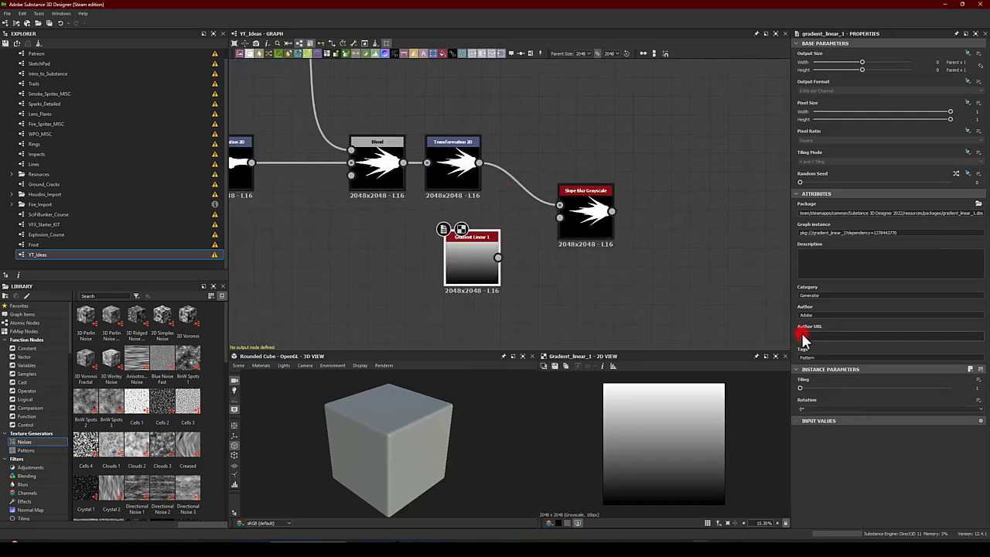
click(803, 408)
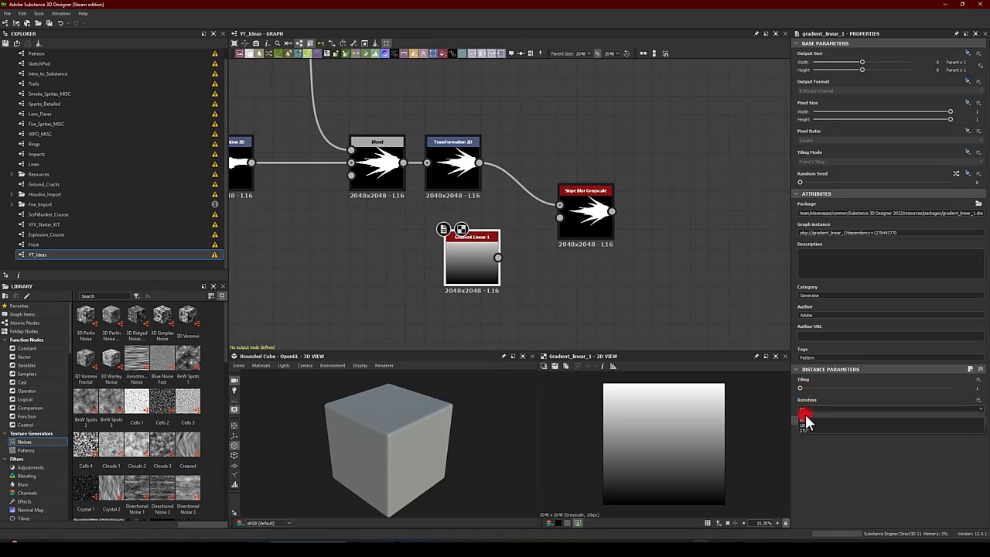
click(805, 418)
Connect the gradient to the Slope Blur's slope input and set Samples to 32
drag(497, 257, 588, 218)
click(585, 212)
drag(837, 388, 982, 408)
drag(893, 413, 986, 416)
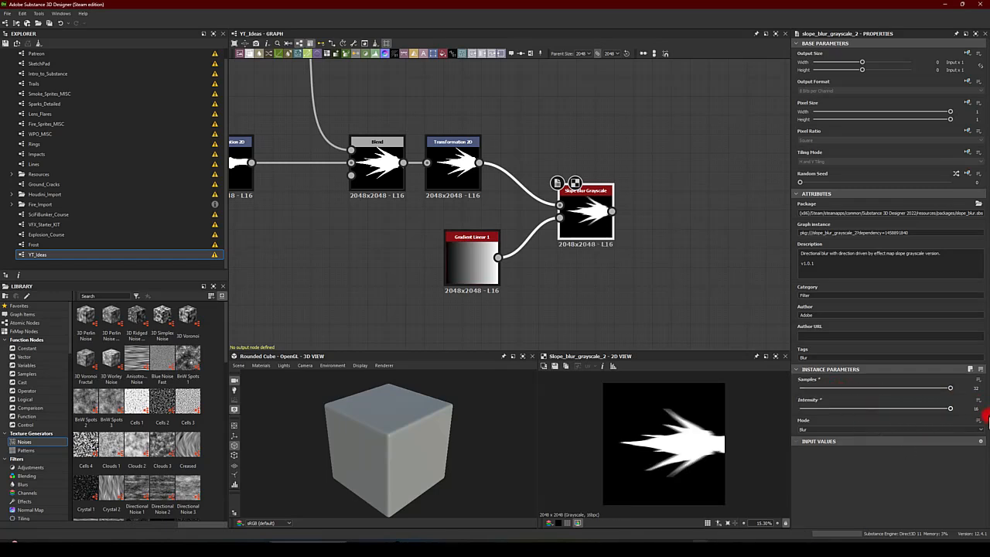
drag(950, 409, 956, 409)
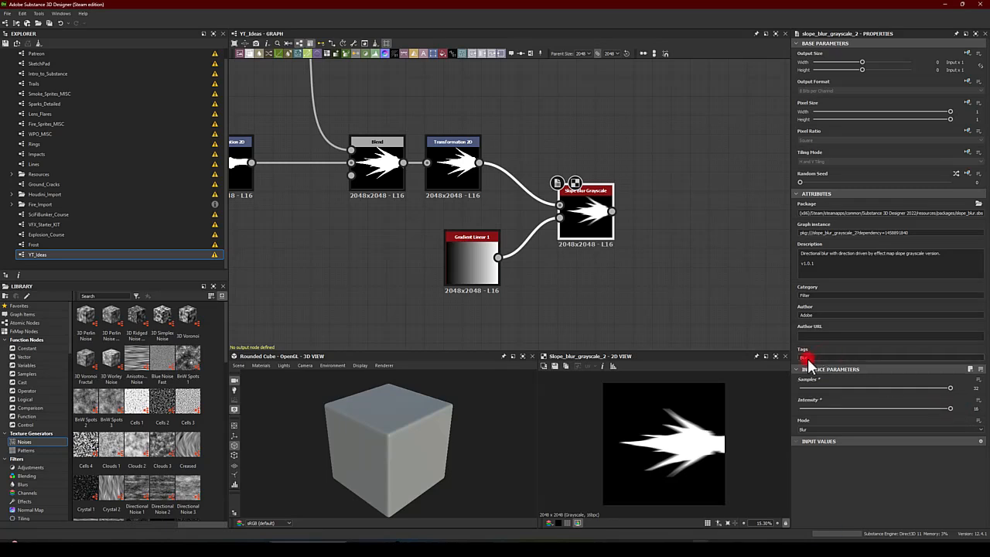
key(ctrl+z)
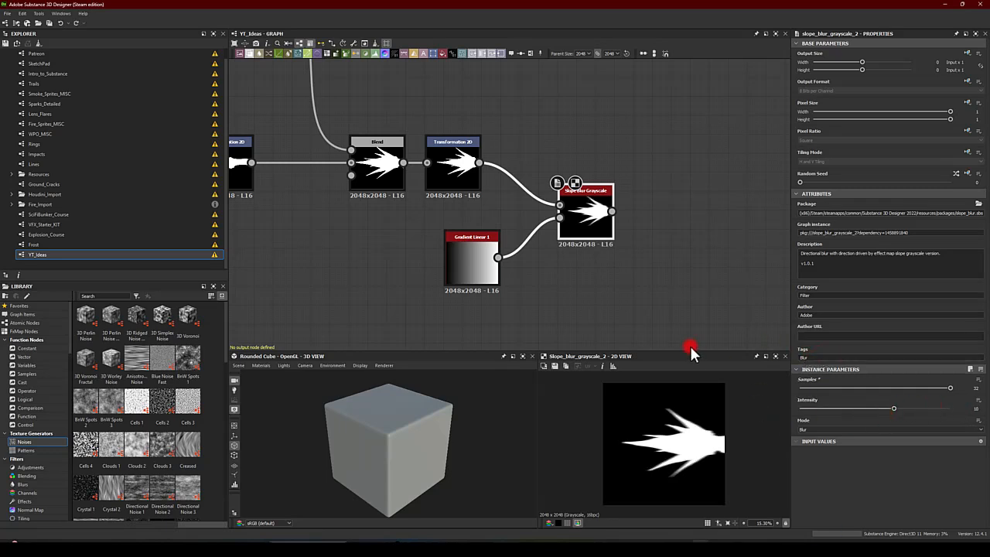
Add a Directional Blur after the Slope Blur Grayscale and line the two nodes up side by side
middle_drag(683, 287, 563, 284)
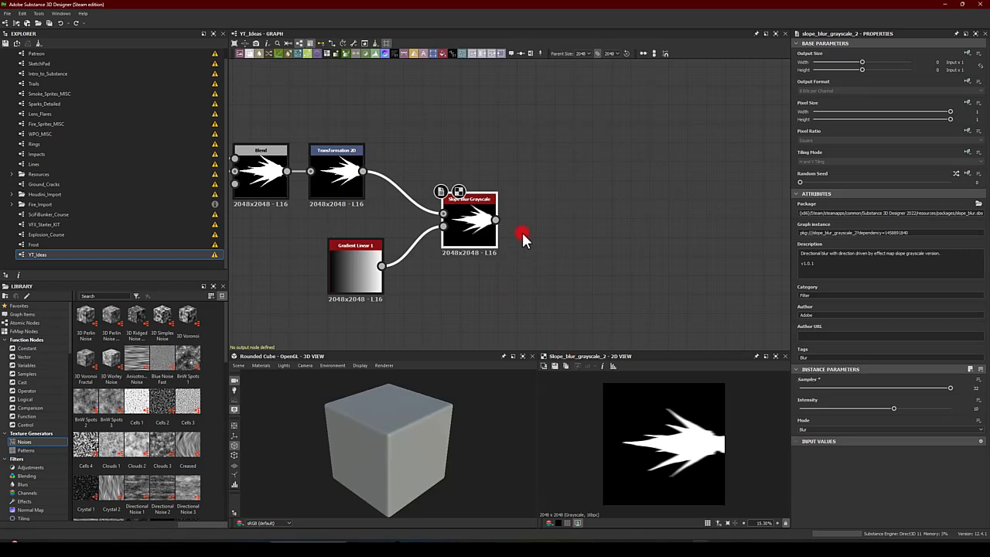
drag(550, 221, 565, 220)
text(dir)
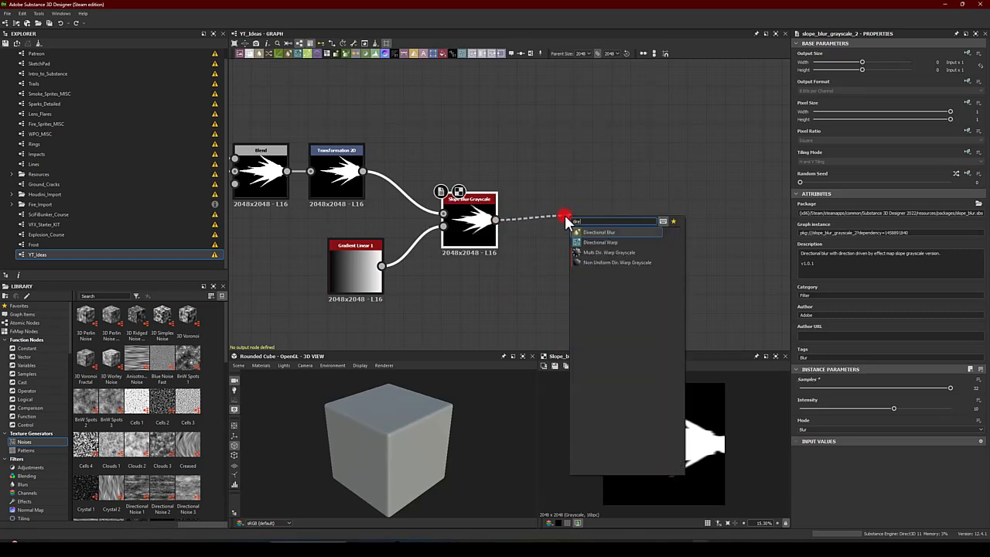
key(Return)
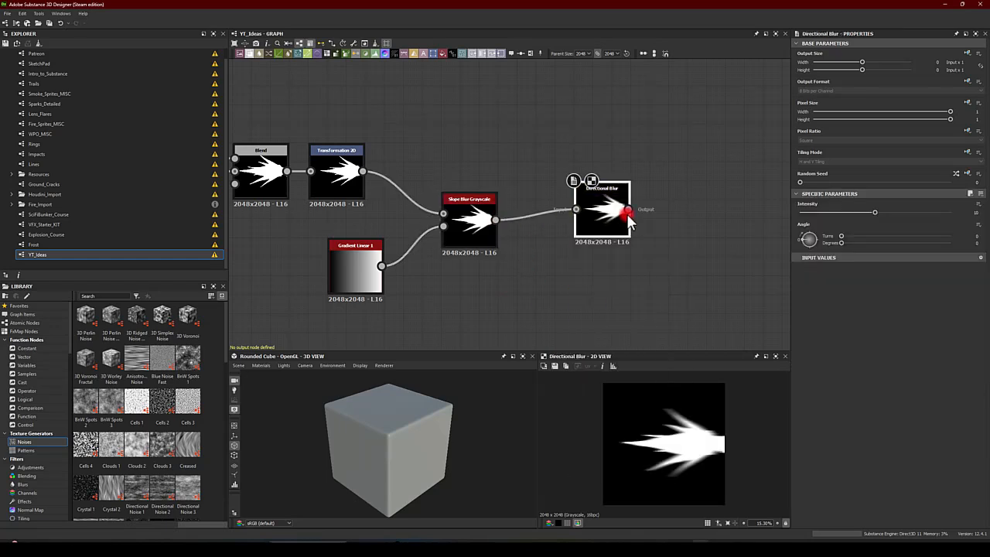
key(space)
click(584, 159)
drag(597, 195, 540, 213)
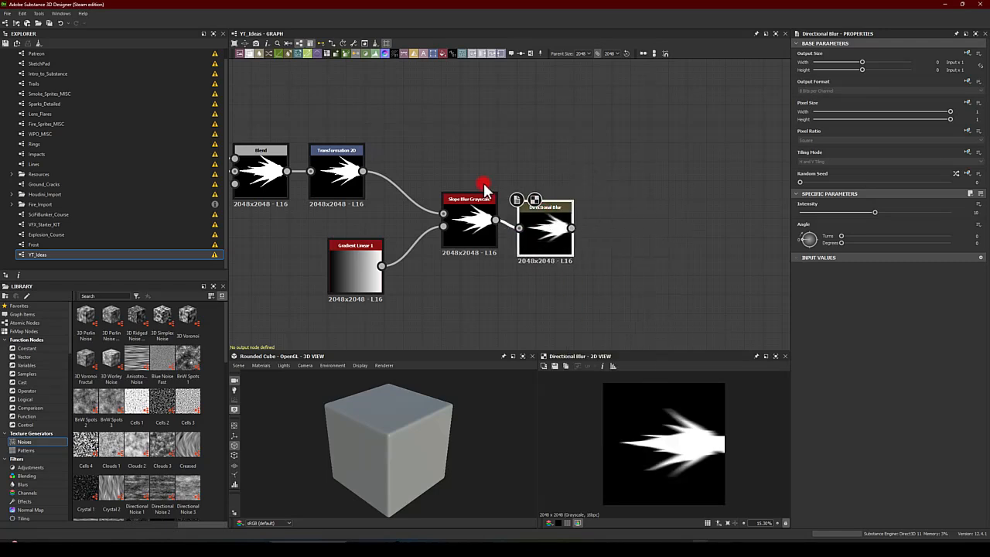
drag(466, 203, 466, 211)
click(552, 216)
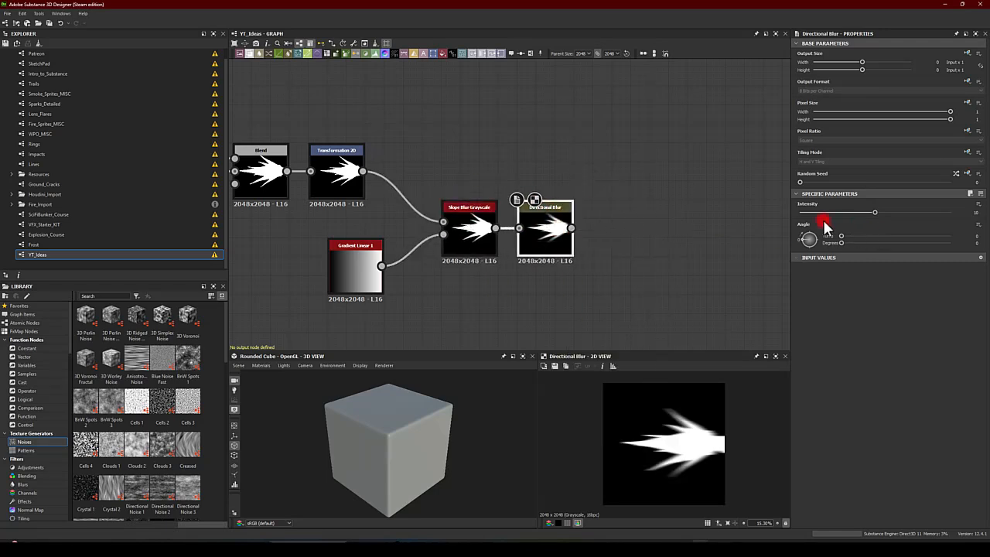
Add a Transformation 2D after the Directional Blur and place it directly beside that node
middle_drag(572, 178, 535, 147)
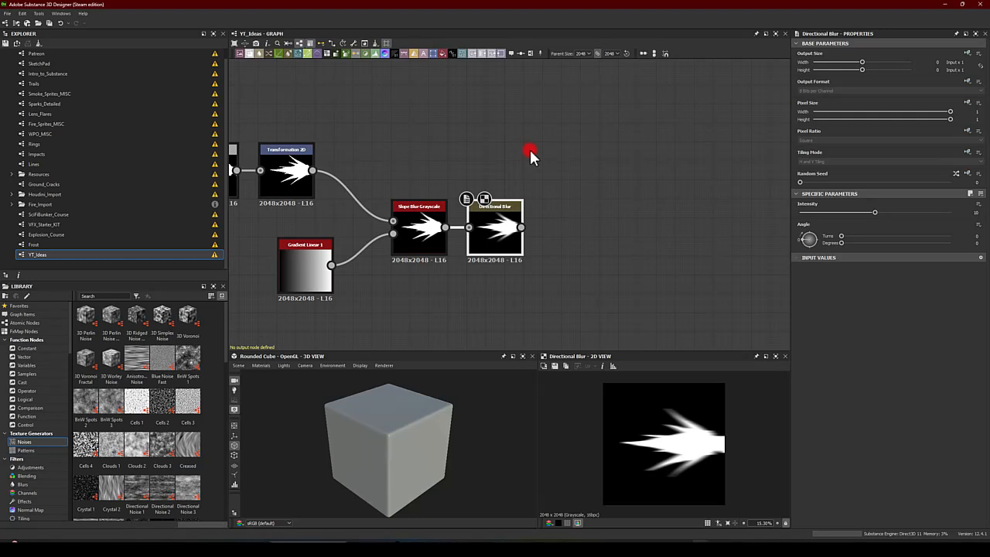
middle_drag(502, 85, 450, 139)
drag(468, 280, 551, 281)
text(trans)
key(Return)
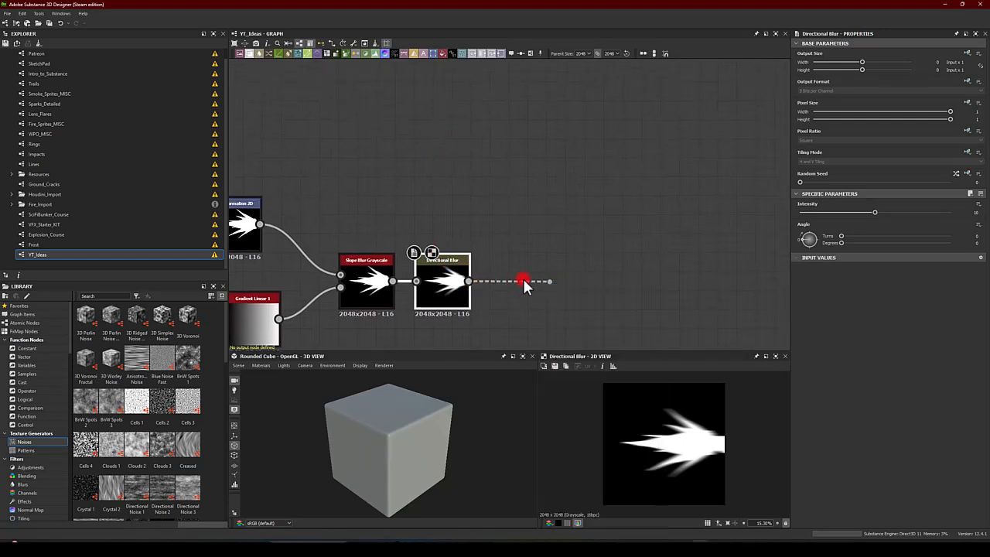
drag(570, 270, 515, 271)
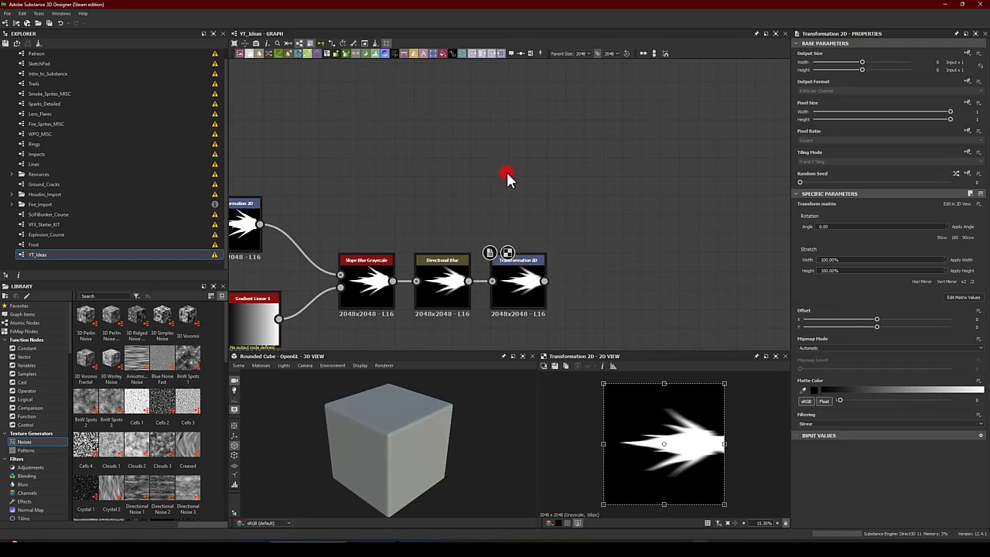
Branch a Blur HQ Grayscale node from the Transformation 2D that feeds the Slope Blur
middle_drag(466, 126, 499, 167)
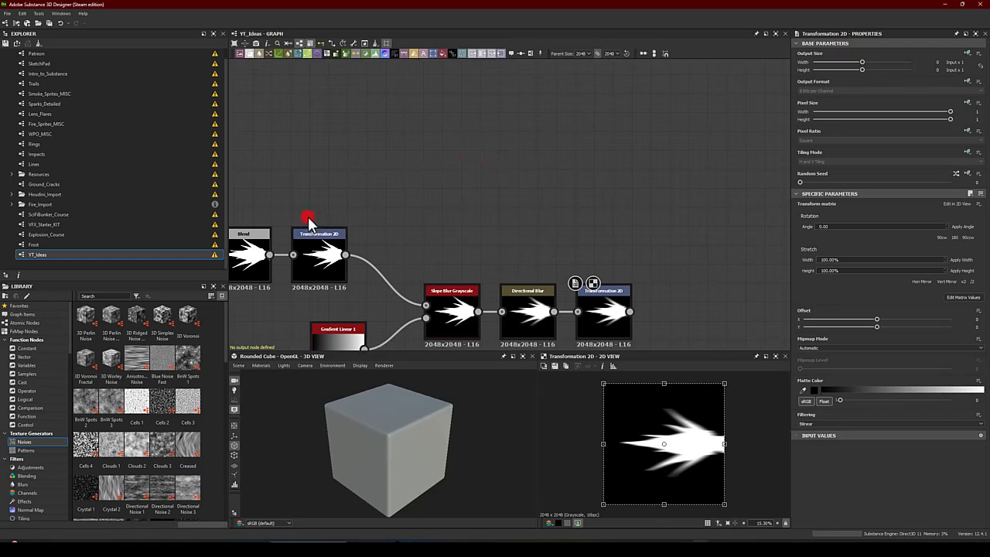
drag(481, 186, 486, 186)
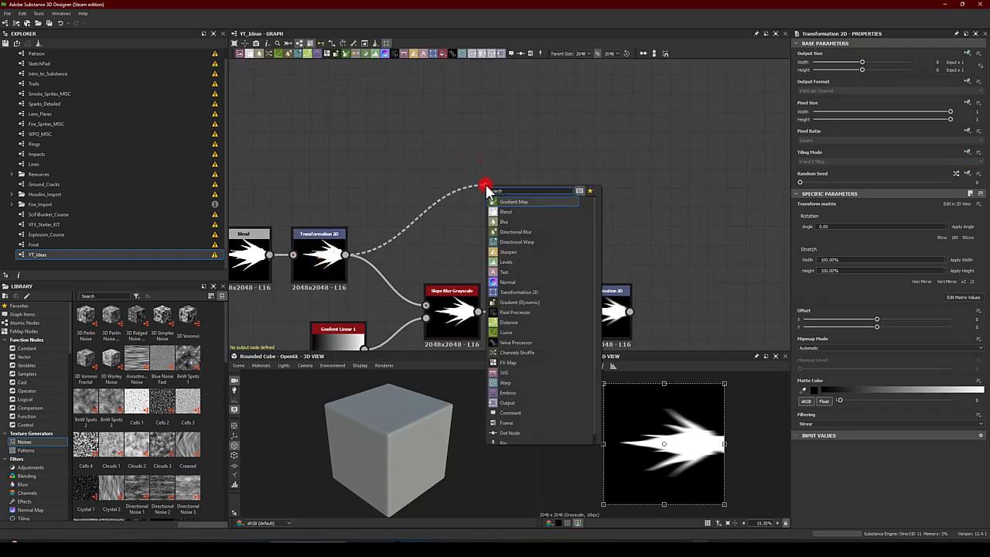
text(bl)
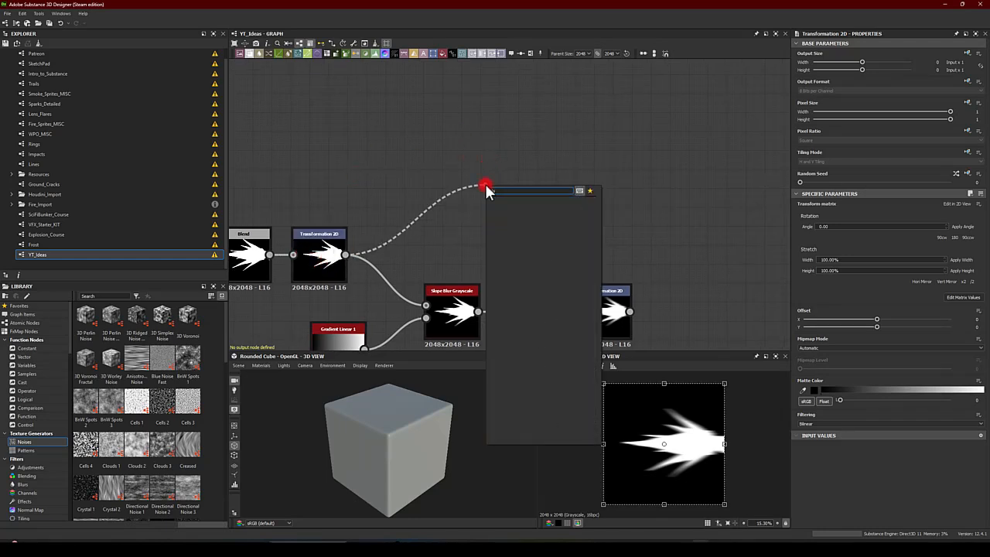
text(u)
click(511, 212)
Add a Transformation 2D after the Blur HQ Grayscale and place it farther along the upper branch
drag(503, 173, 532, 171)
text(tra)
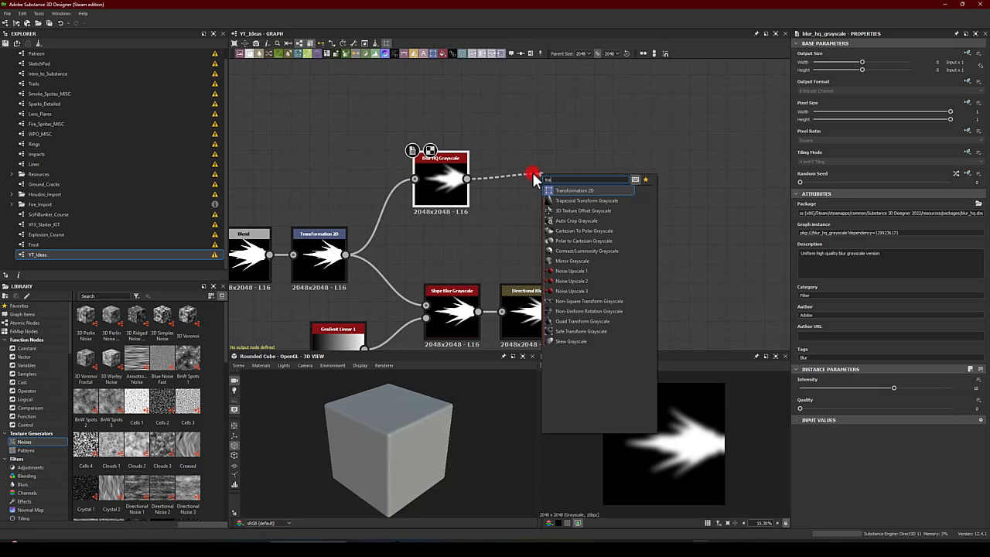
key(Return)
drag(564, 176, 607, 178)
Blend the upper blurred branch over the lower Directional Blur branch with the blending mode Max (Lighten)
middle_drag(641, 247, 587, 216)
drag(648, 221, 648, 222)
text(blend)
key(Return)
drag(577, 146, 655, 211)
click(817, 233)
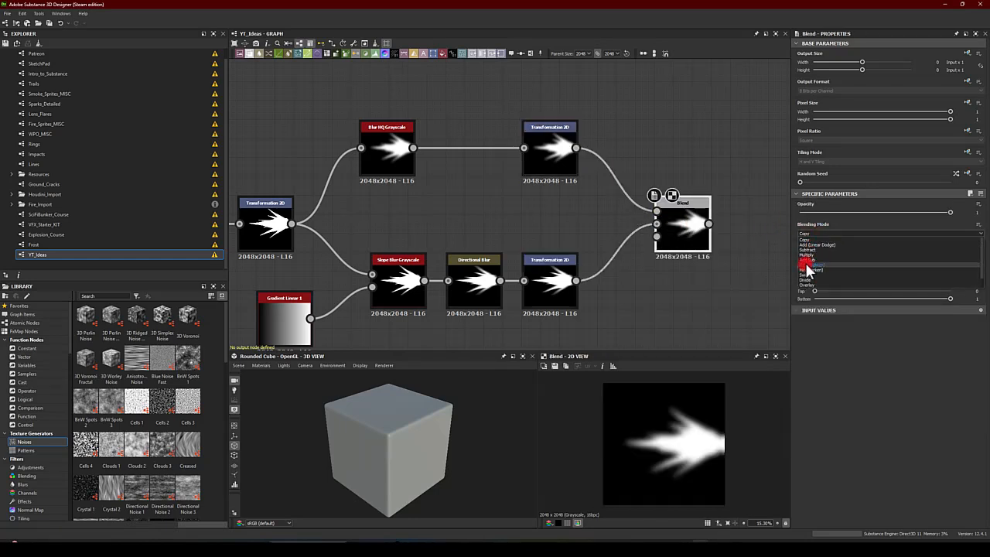
click(806, 269)
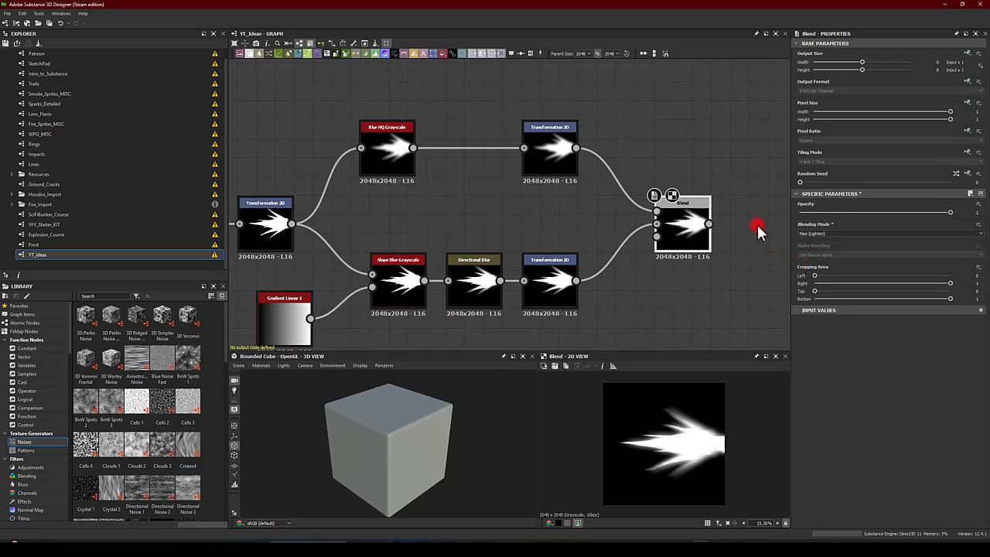
Enlarge the Blur HQ branch slightly with its Transformation 2D and shift it left to form a glow around the flash
drag(947, 214, 956, 258)
click(532, 149)
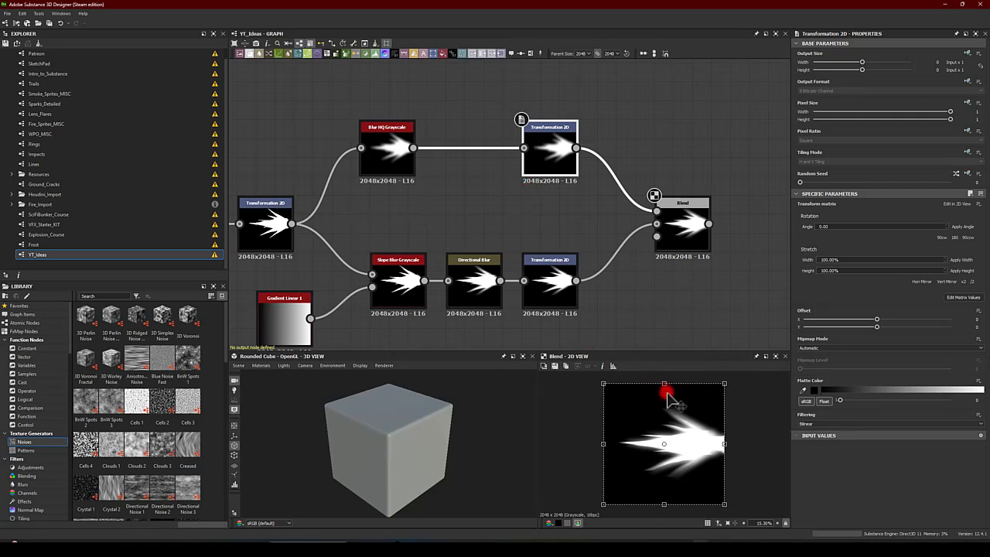
drag(697, 429, 721, 385)
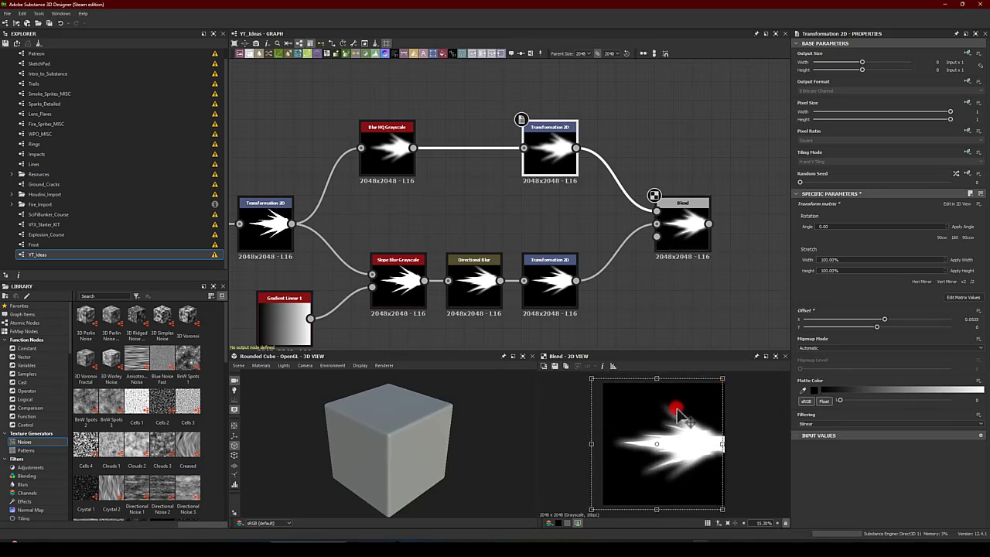
Set the opacity of the Blend node joining the upper and lower flash branches to 0.5
click(671, 221)
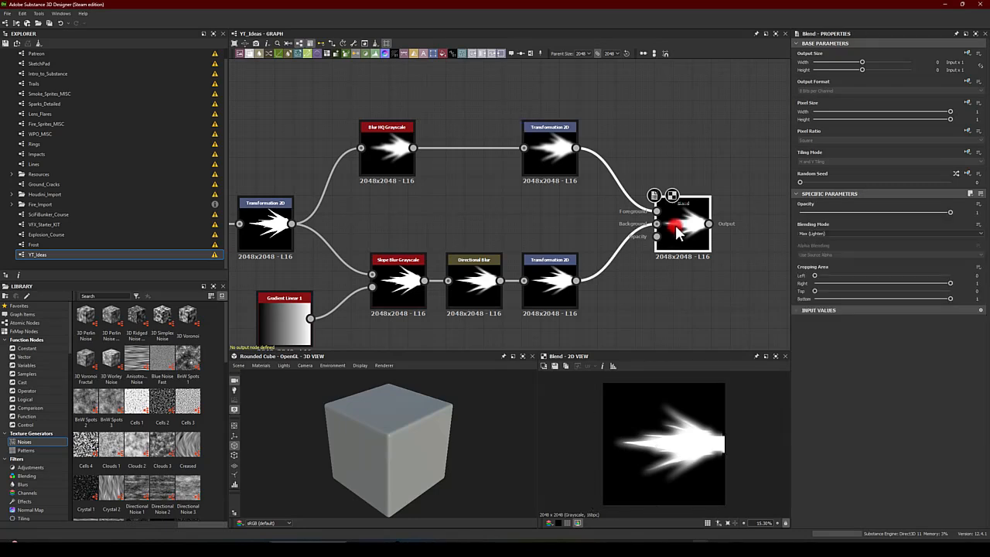
drag(948, 214, 858, 214)
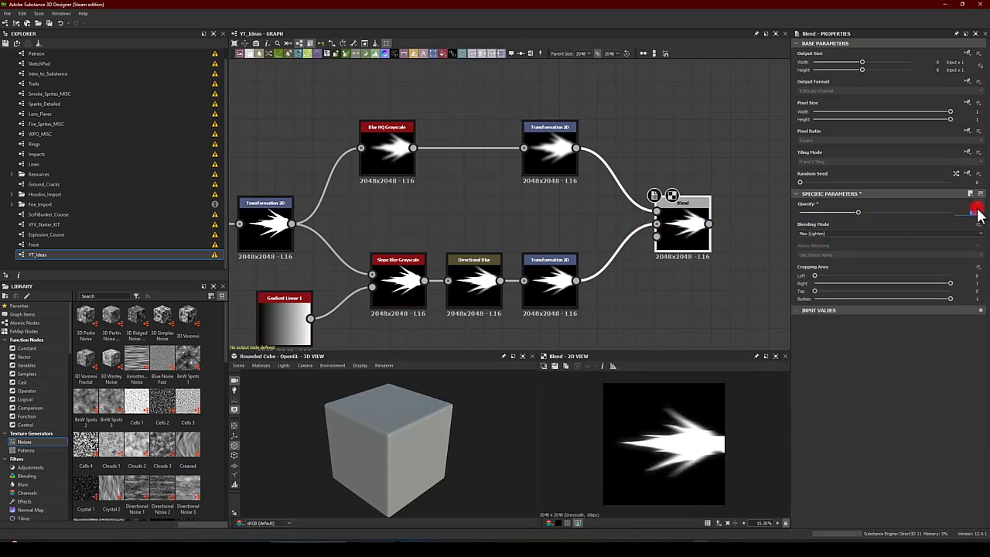
key(Return)
click(700, 141)
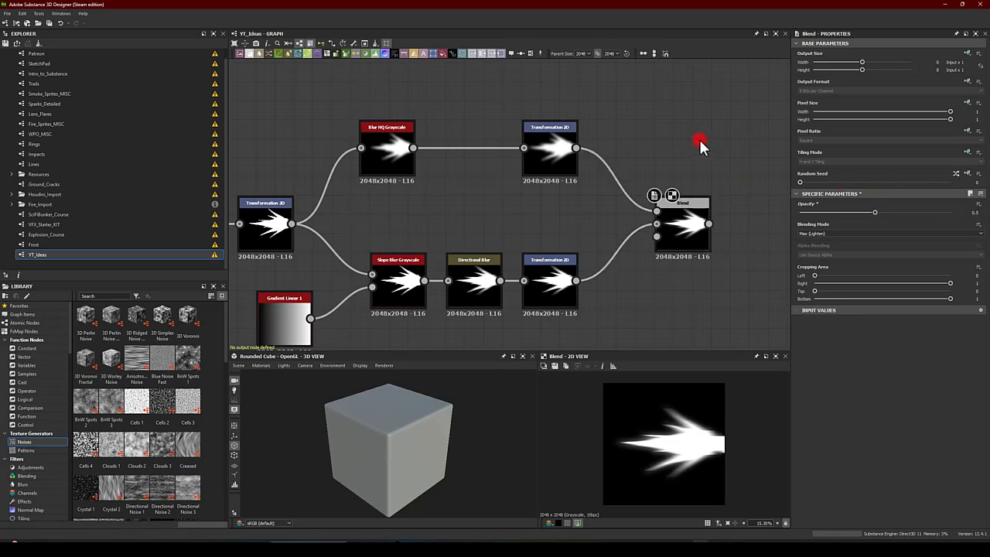
Add another Blend node up and to the right, fed by the output of the existing glow Blend
middle_drag(719, 192, 541, 124)
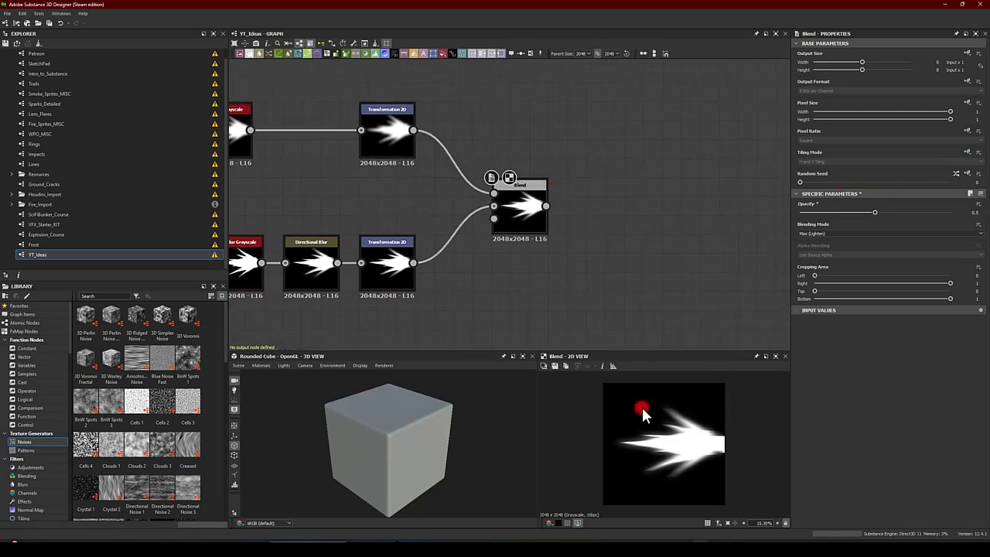
middle_drag(553, 180, 518, 222)
middle_drag(523, 168, 554, 202)
middle_drag(508, 180, 514, 215)
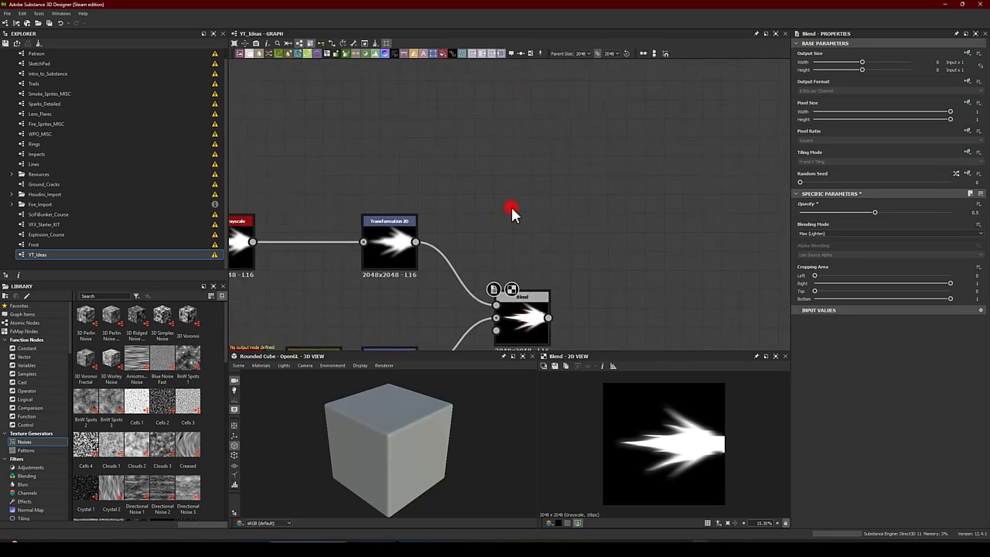
middle_drag(591, 324, 568, 291)
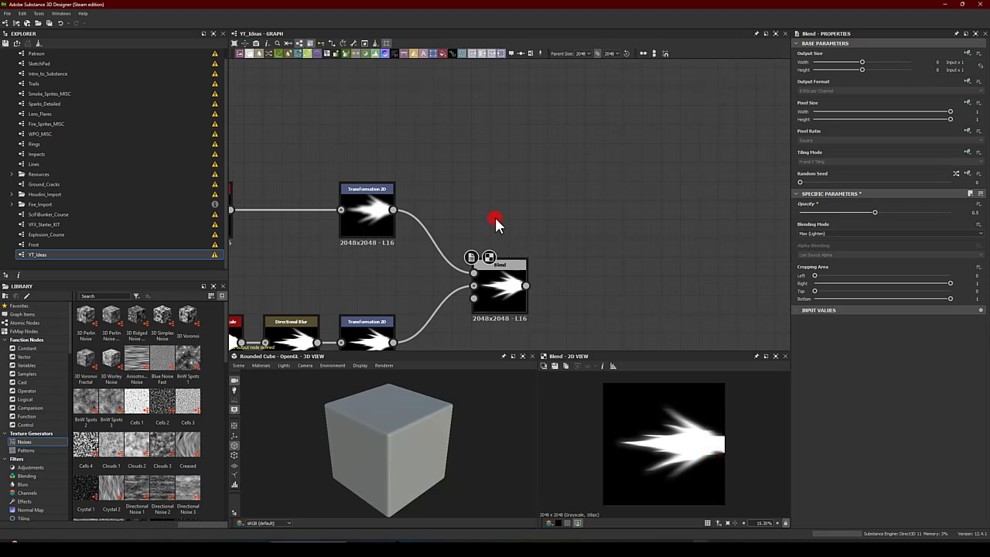
middle_drag(510, 230, 535, 224)
drag(569, 271, 661, 139)
text(bll)
key(Return)
Add a Gradient Linear 1 node above the blurred branch and set its Rotation to 90°
middle_drag(500, 120, 564, 197)
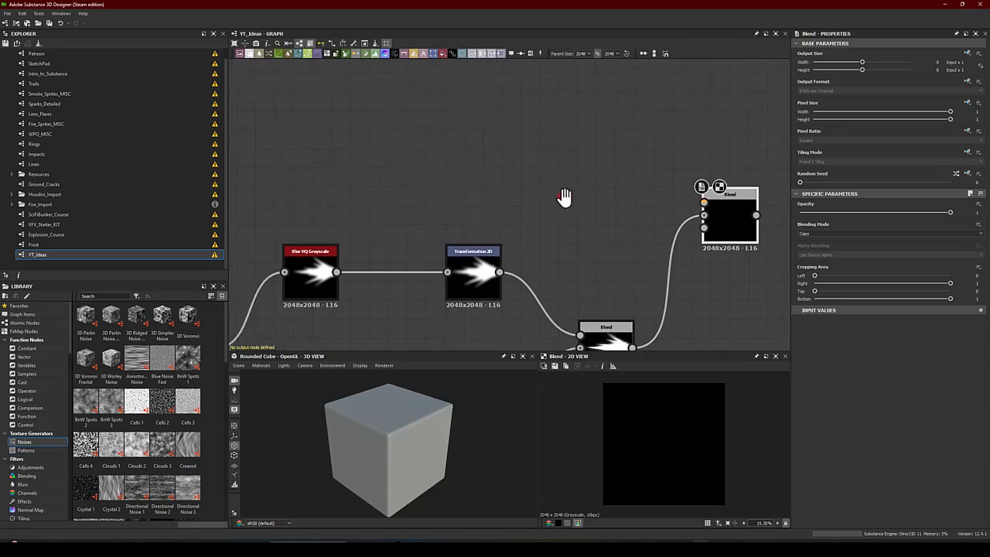
key(space)
text(grad)
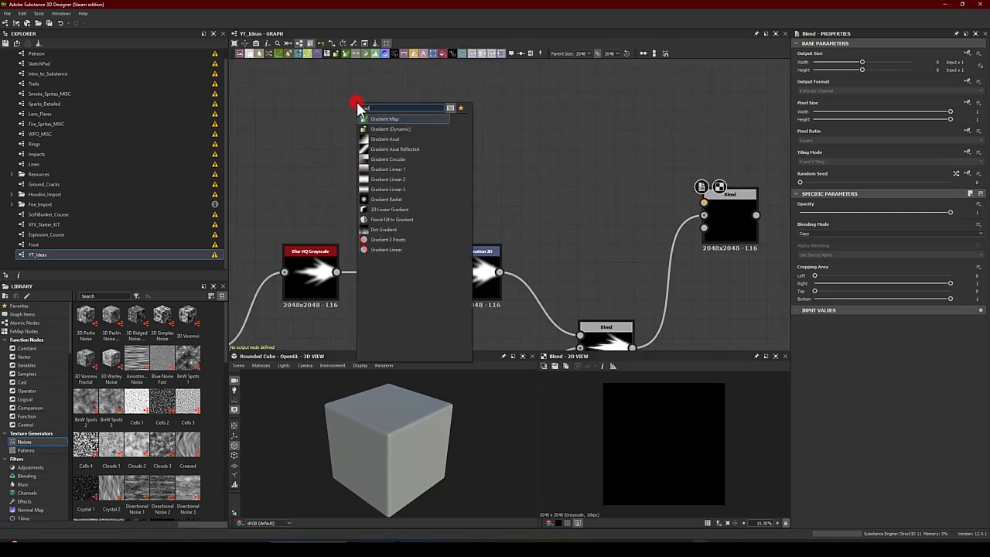
click(375, 169)
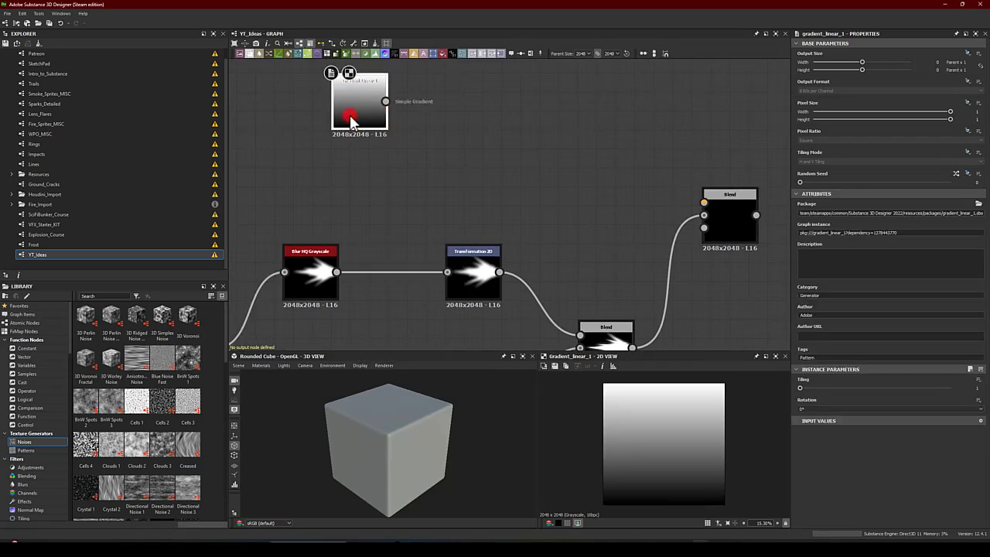
click(808, 407)
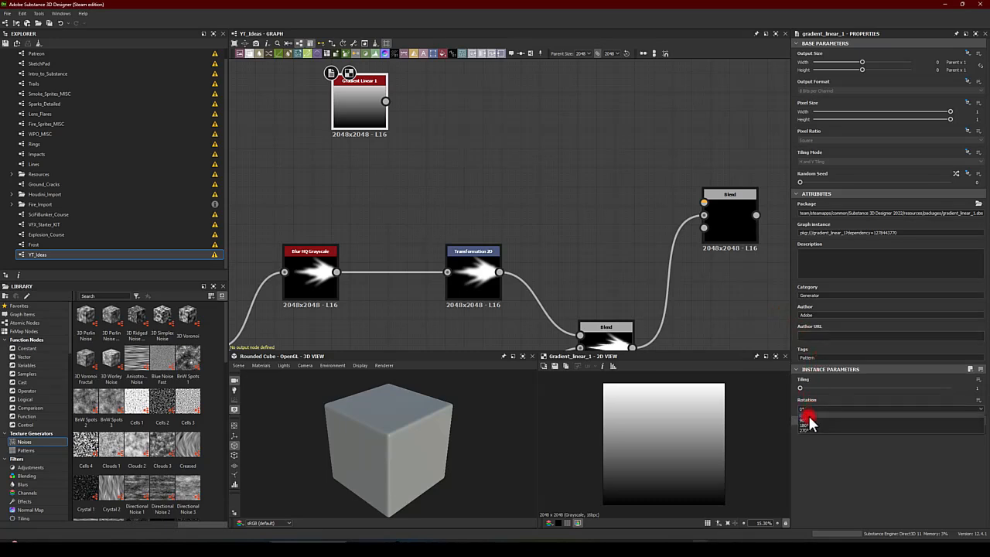
click(806, 417)
middle_drag(460, 131, 422, 192)
click(422, 127)
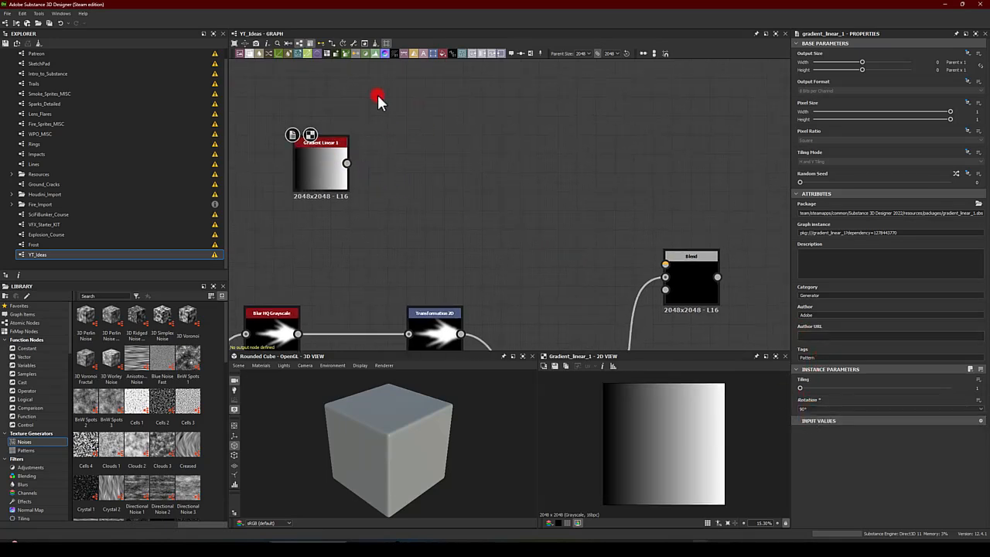
Add a Tile Sampler with the Disc pattern and connect the gradient to its Mask Map Input
key(space)
text(tile sa)
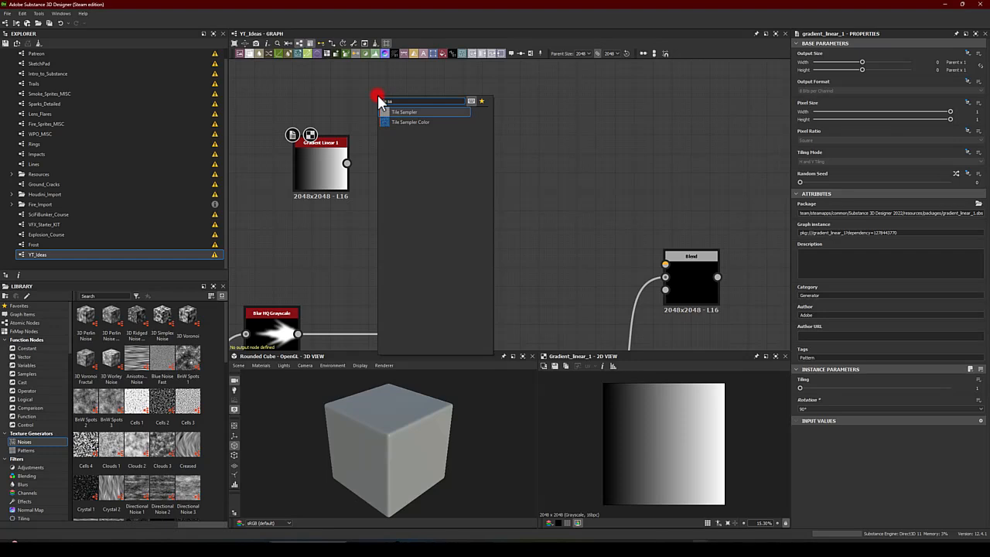
key(Return)
drag(386, 106, 485, 181)
drag(347, 163, 447, 190)
click(819, 462)
click(818, 485)
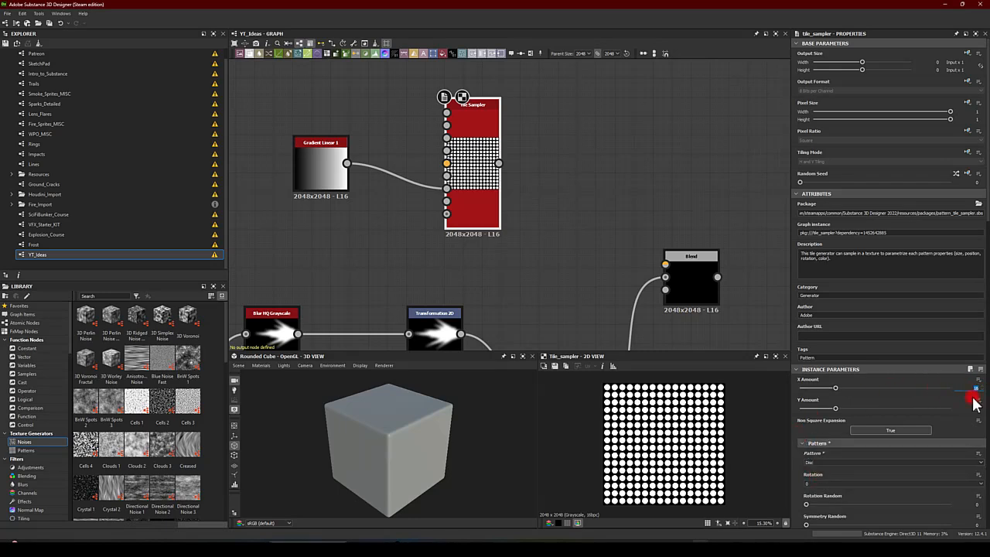
Set the Tile Sampler's X Amount and Y Amount to 6
drag(968, 406, 987, 407)
text(6)
key(Return)
Raise the Tile Sampler's Position Random to 10 and set its Mask Map Threshold to 0.55
scroll(805, 422, down, 2)
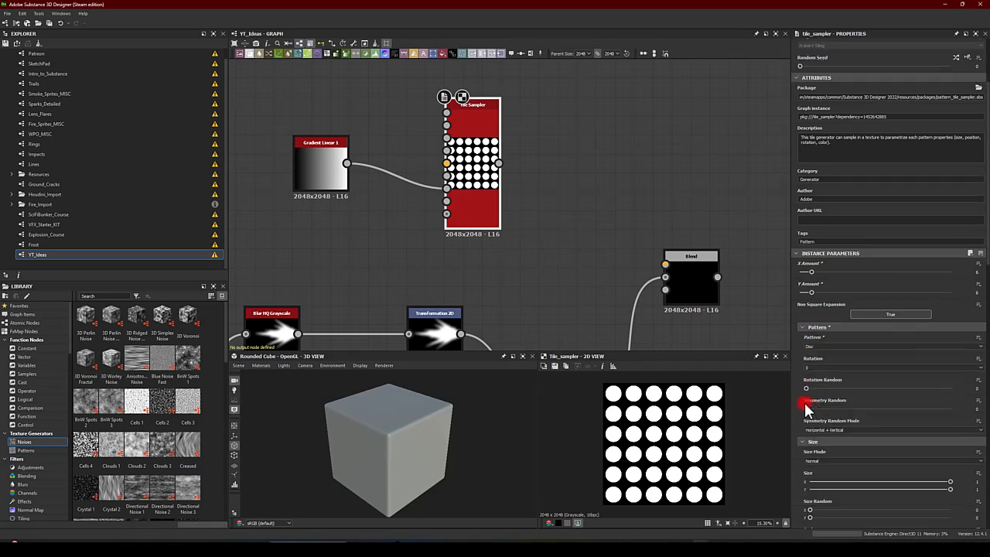
scroll(822, 386, down, 3)
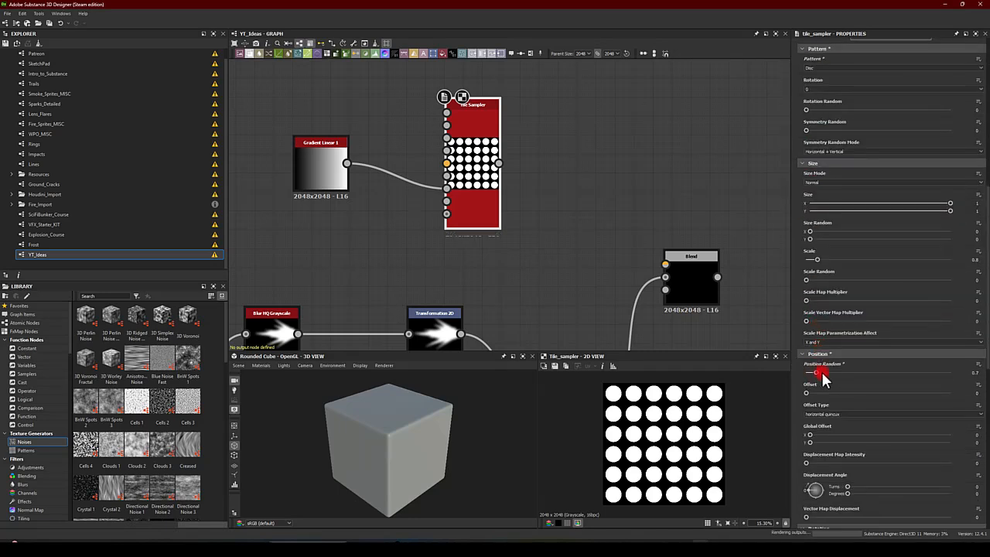
drag(812, 374, 918, 386)
scroll(854, 428, down, 4)
drag(826, 423, 888, 423)
Enlarge the discs to a Scale of about 2.3 and raise the Mask Map Threshold to 0.82
scroll(839, 260, up, 2)
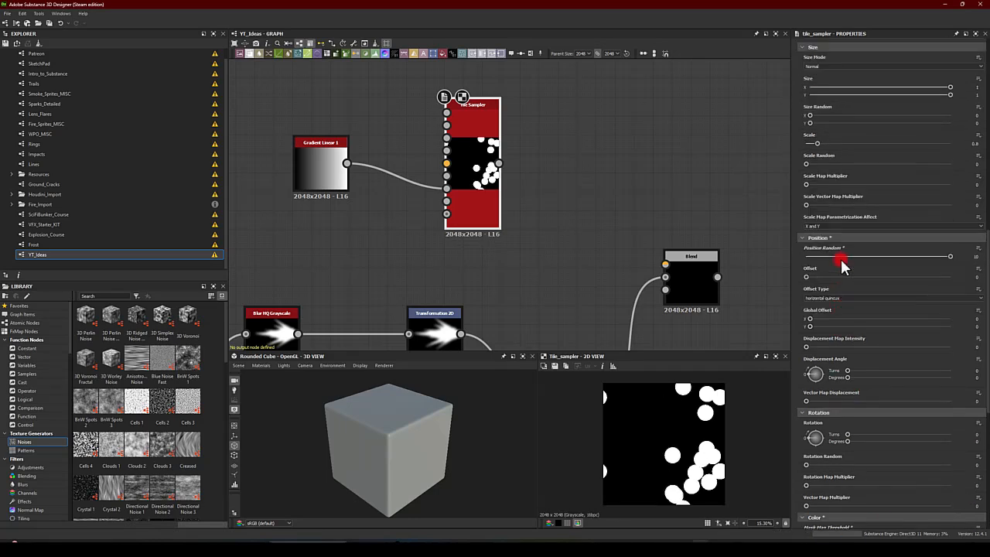
drag(817, 147, 838, 148)
click(815, 439)
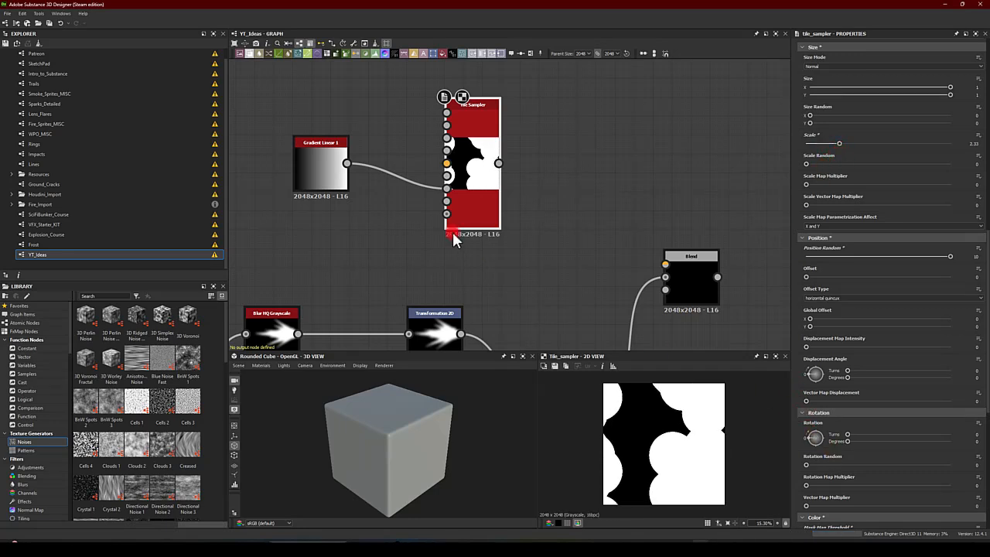
scroll(831, 313, down, 3)
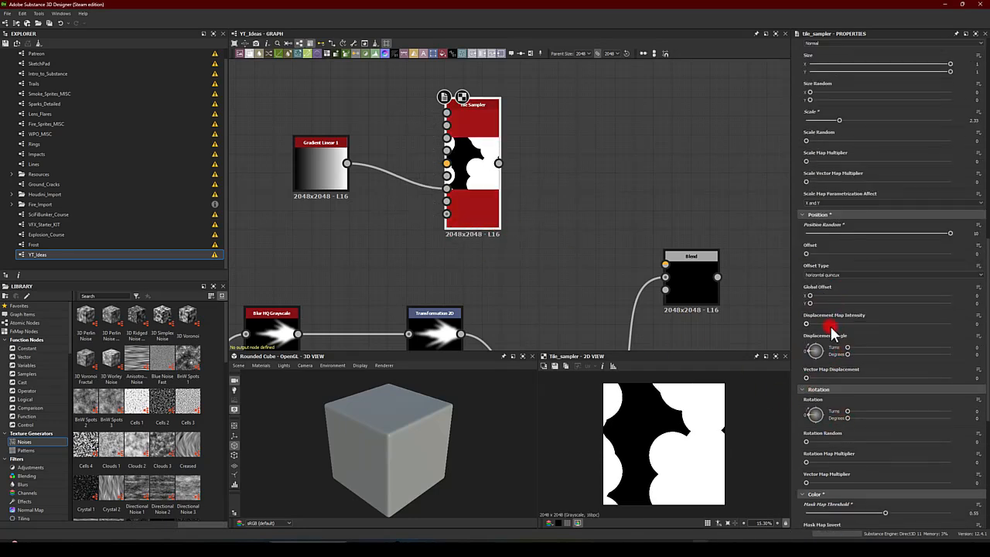
drag(893, 398, 924, 402)
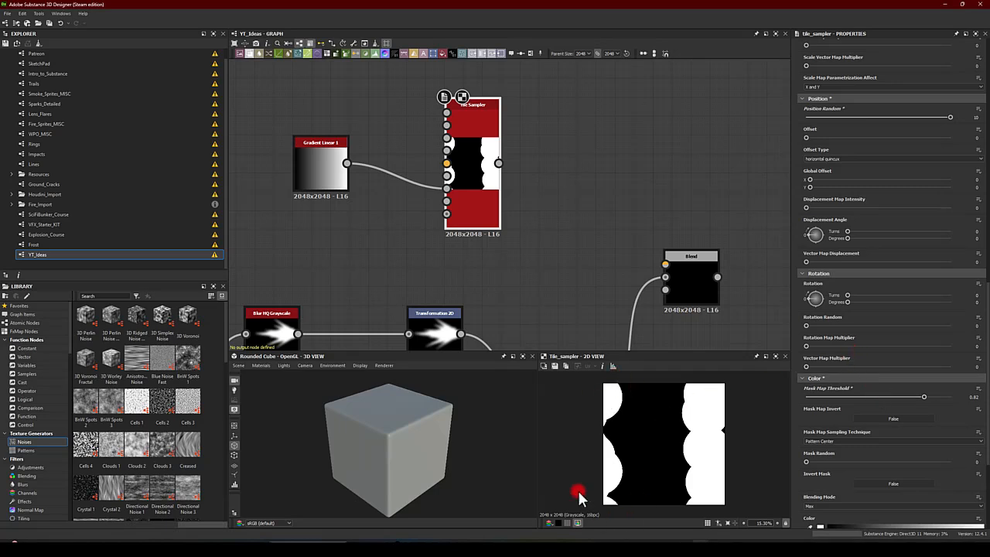
Add a second Gradient Linear 1 node and place it below the Tile Sampler, moving the sampler up to make room
drag(468, 172, 431, 153)
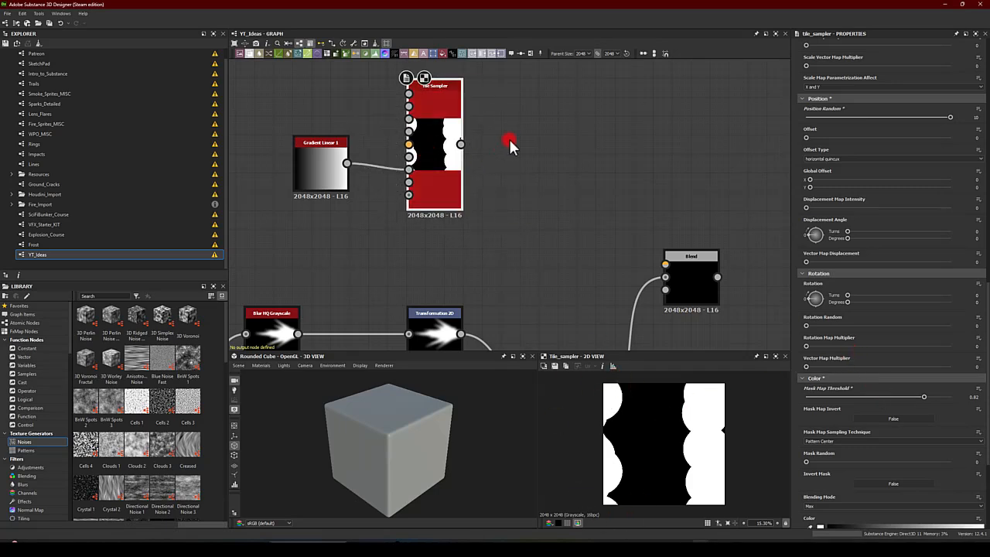
middle_drag(511, 145, 489, 216)
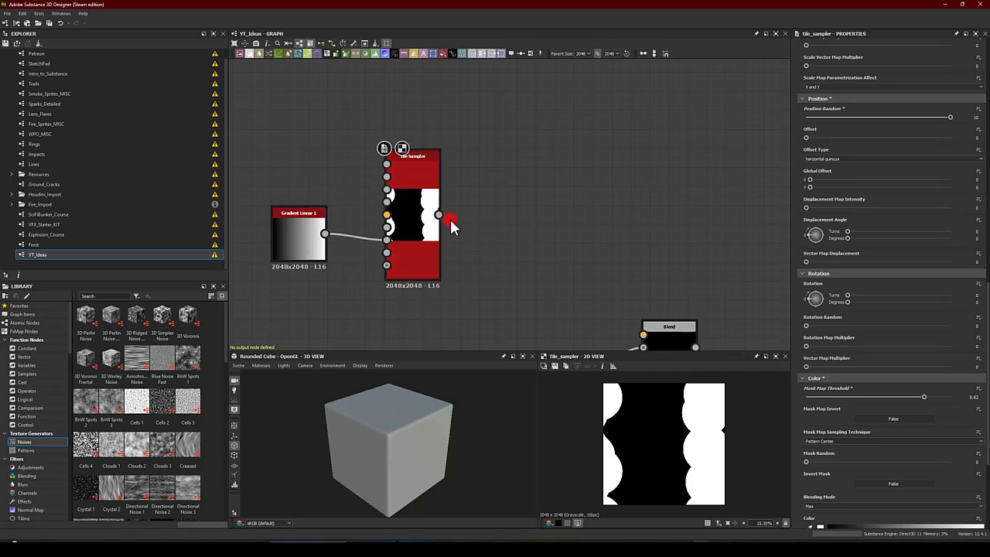
key(space)
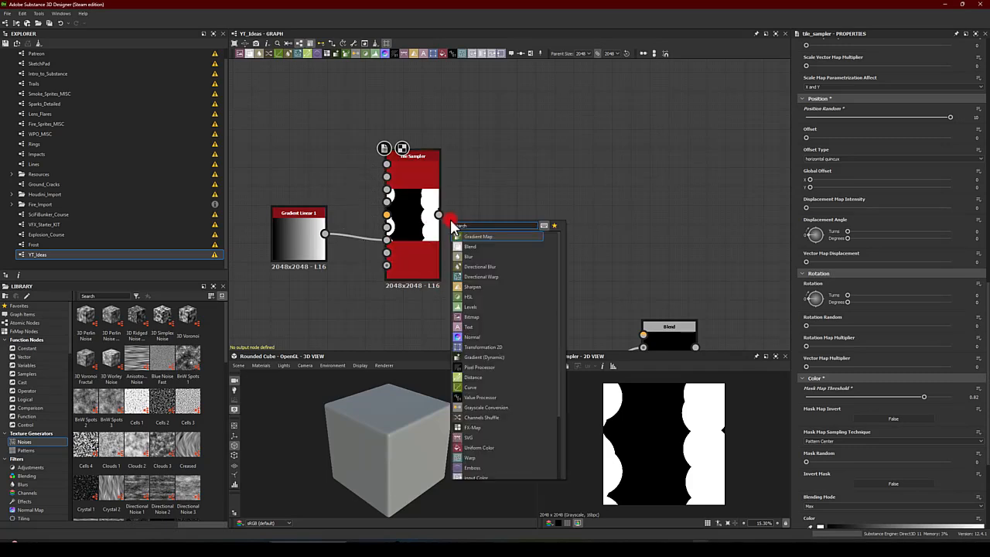
text(gr)
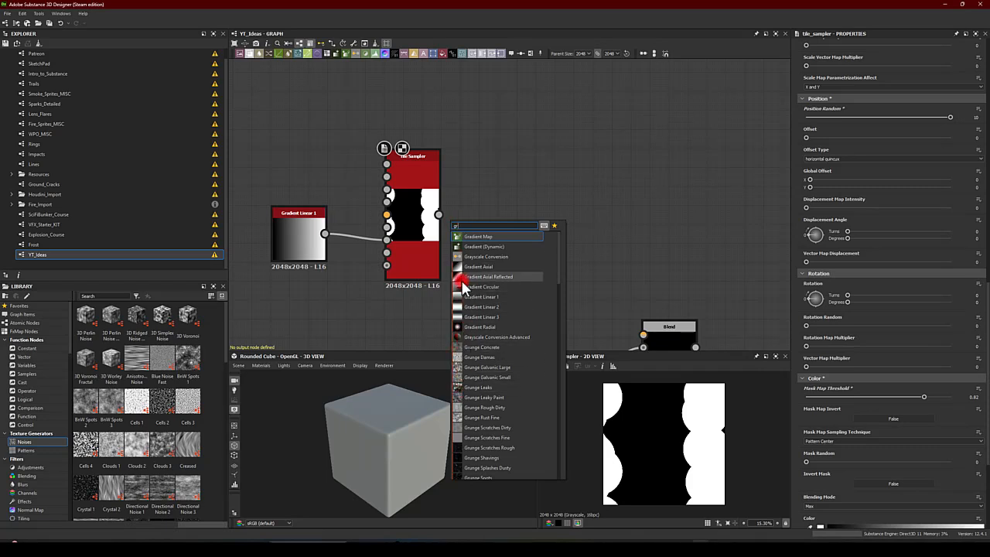
text(ad)
click(466, 288)
drag(424, 228, 493, 188)
drag(440, 249, 460, 154)
drag(539, 184, 456, 238)
Attach a Histogram Scan to the second gradient and set that gradient's Rotation to 270°
drag(533, 210, 559, 204)
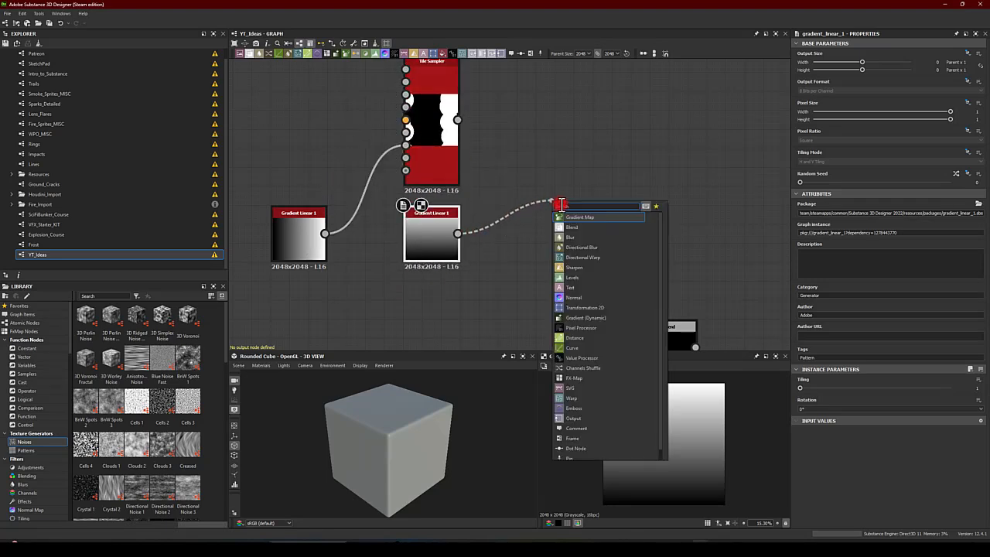
text(scan)
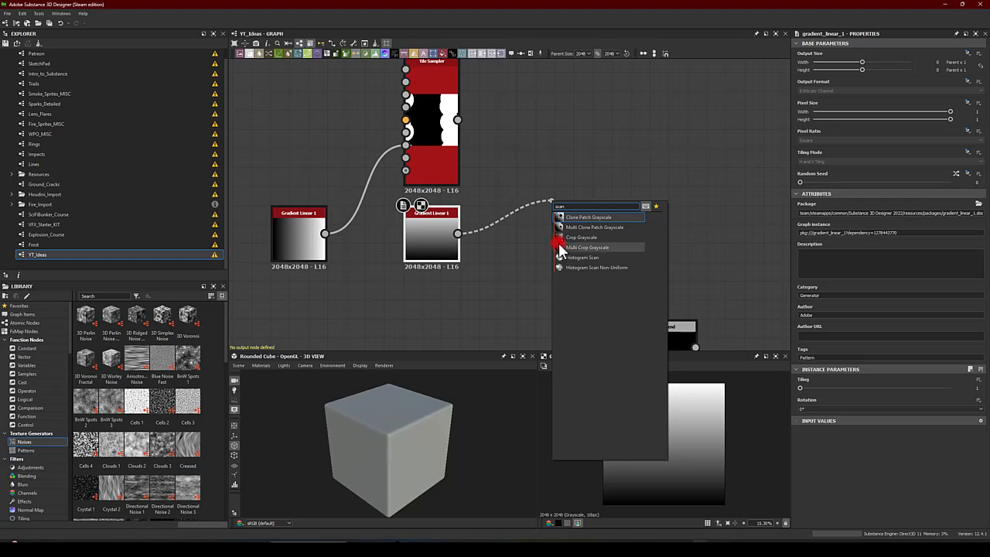
click(569, 258)
click(421, 220)
click(811, 408)
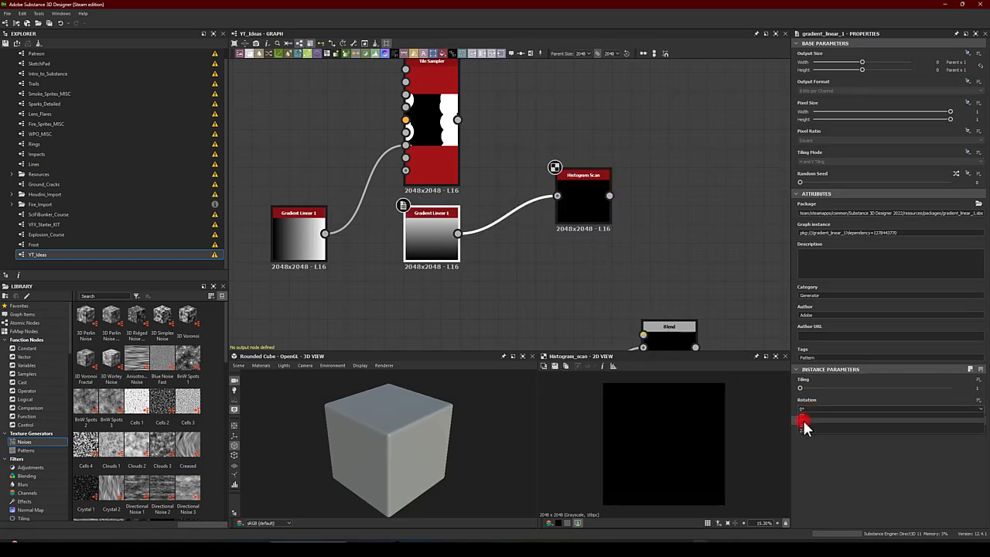
click(805, 429)
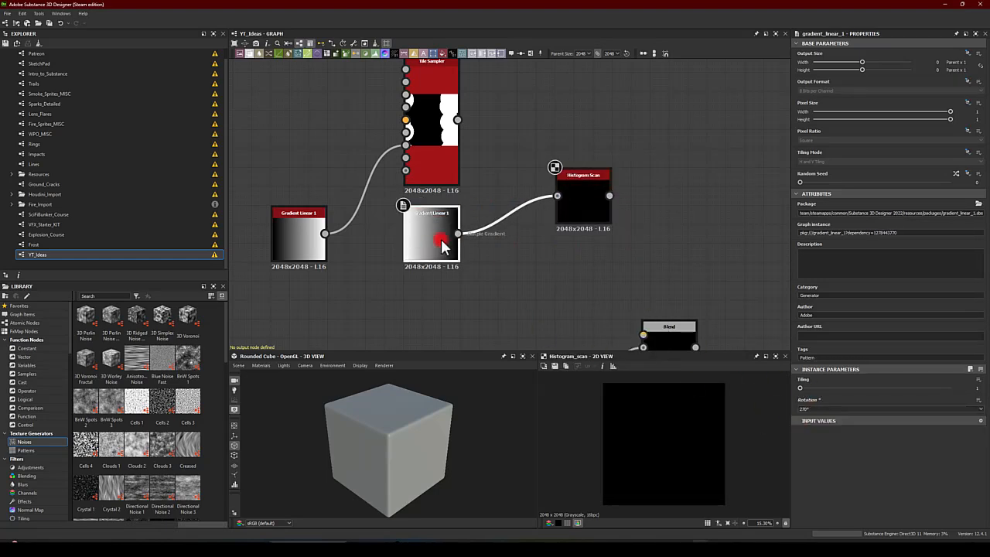
Set the Histogram Scan's Position to 0.27 and Contrast to 0.73, and place it beside its gradient
click(590, 208)
drag(800, 389, 914, 424)
drag(587, 182, 531, 222)
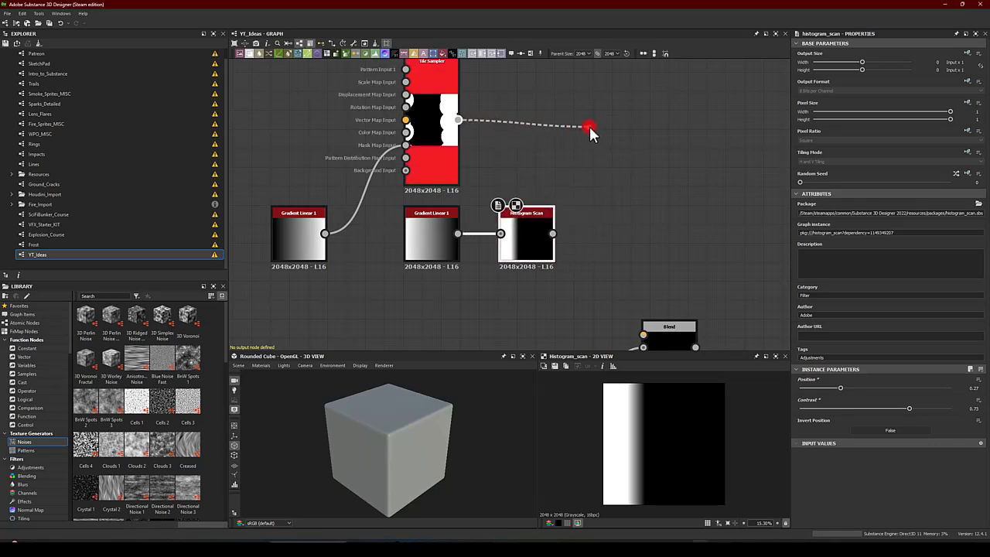
Subtract the Histogram Scan from the Tile Sampler with a new Blend node, using the scan as foreground
drag(589, 126, 590, 128)
text(bl)
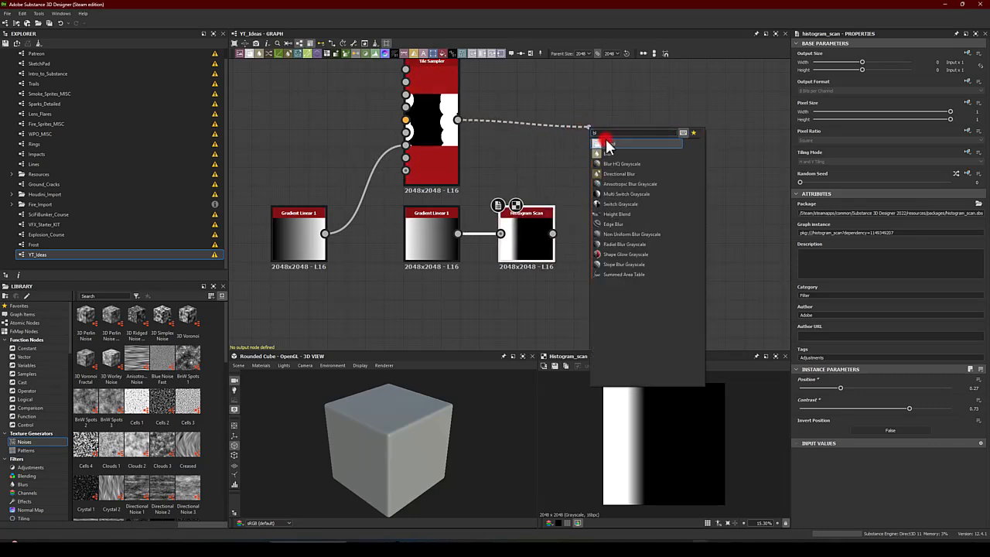
click(606, 143)
click(801, 235)
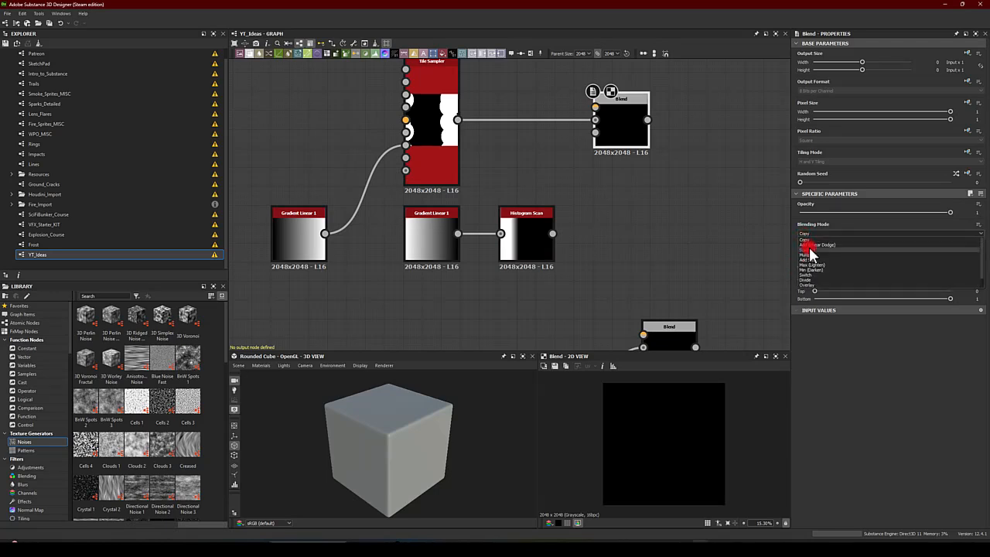
click(808, 249)
drag(552, 233, 595, 120)
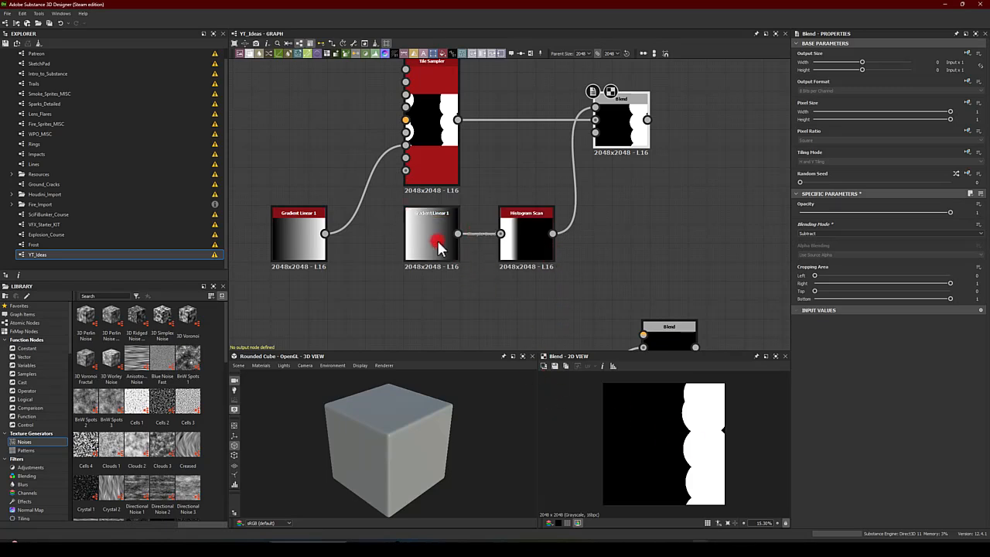
Soften the Histogram Scan's falloff by setting Position to 0.74 and Contrast to 0.14
click(513, 228)
drag(841, 393, 818, 415)
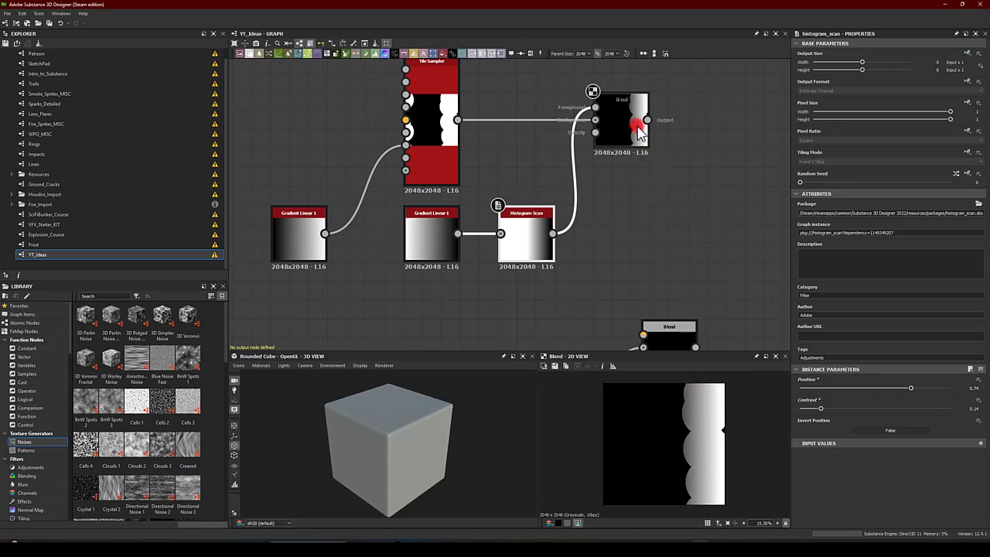
drag(634, 133, 656, 133)
Add a Directional Blur after the subtracting Blend, place it alongside, and set its Intensity to 20
middle_drag(658, 132, 467, 199)
drag(473, 169, 538, 172)
text(dire)
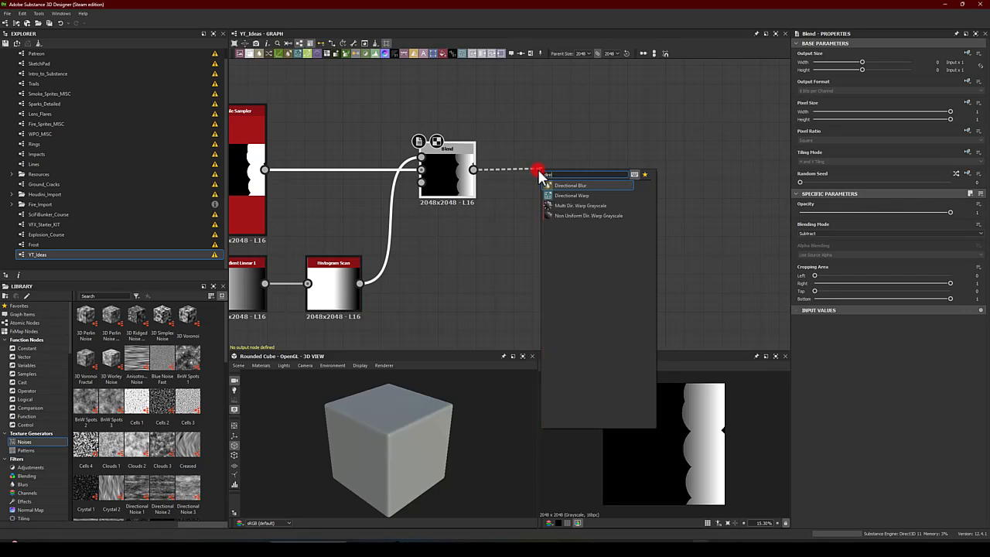
key(Return)
drag(539, 174, 520, 174)
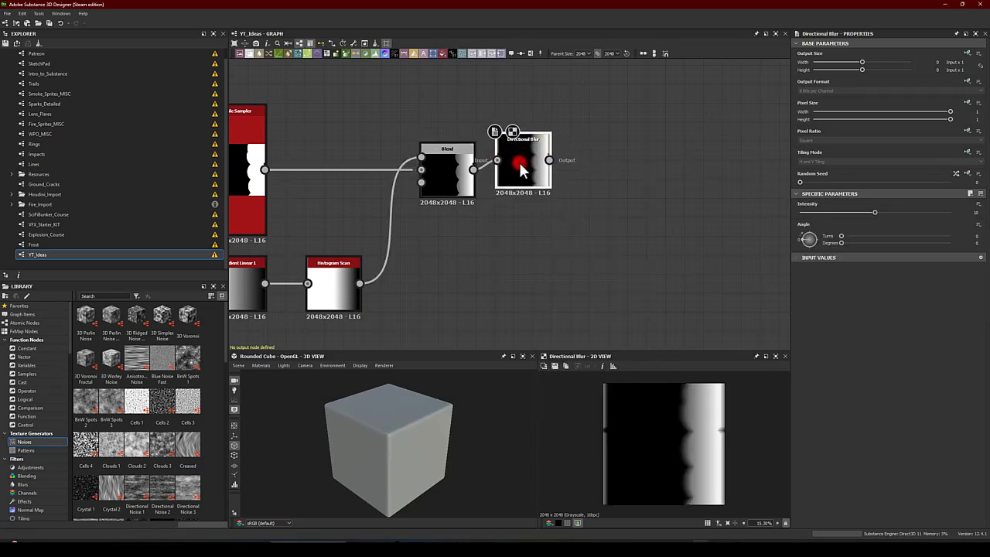
mouse_move(876, 214)
mouse_down()
mouse_move(986, 221)
mouse_move(887, 216)
mouse_up()
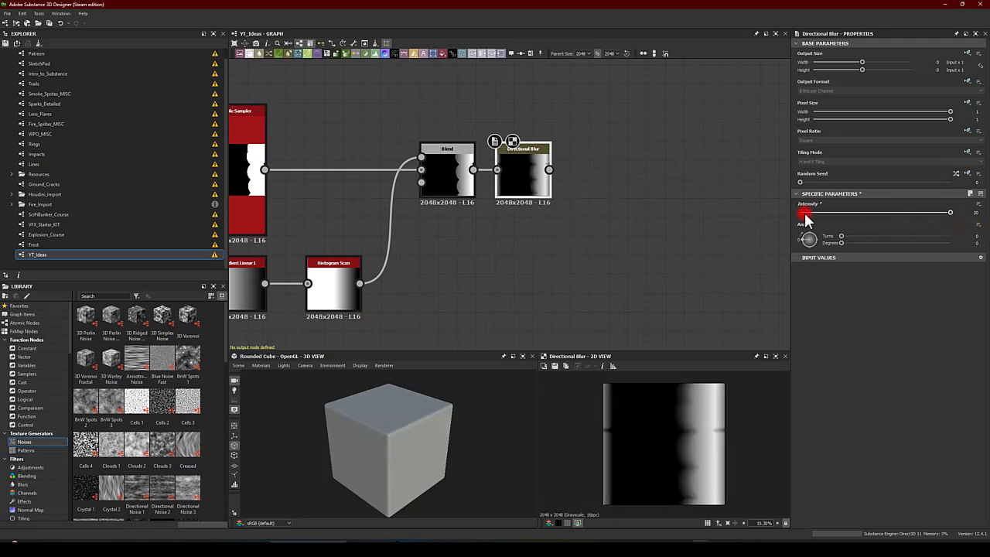
Override the Directional Blur's inherited Tiling Mode and set it to No Tiling
middle_drag(465, 224, 514, 206)
click(966, 154)
click(950, 175)
click(809, 164)
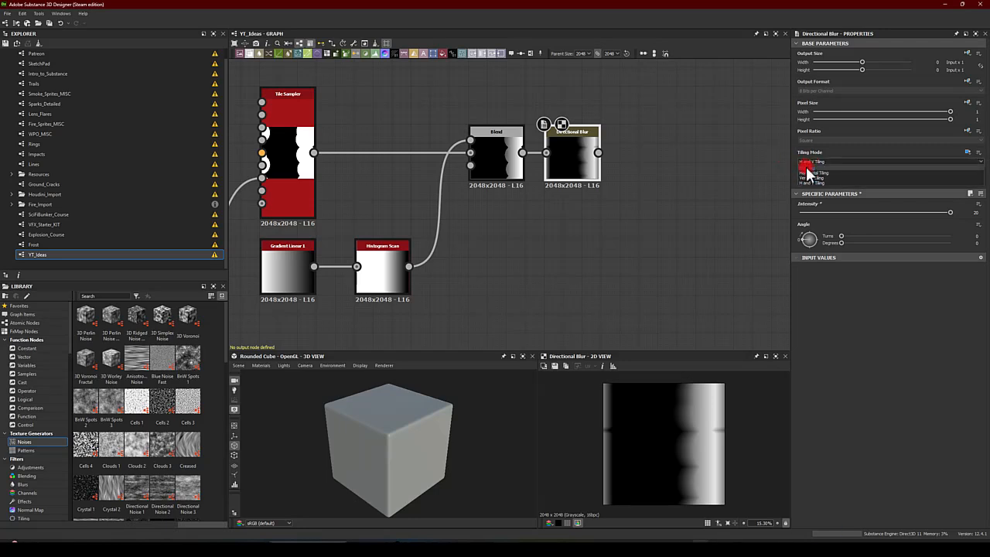
click(770, 184)
Connect the Directional Blur to the foreground of the lower Blend and set its Blending Mode to Subtract
middle_drag(610, 239, 509, 203)
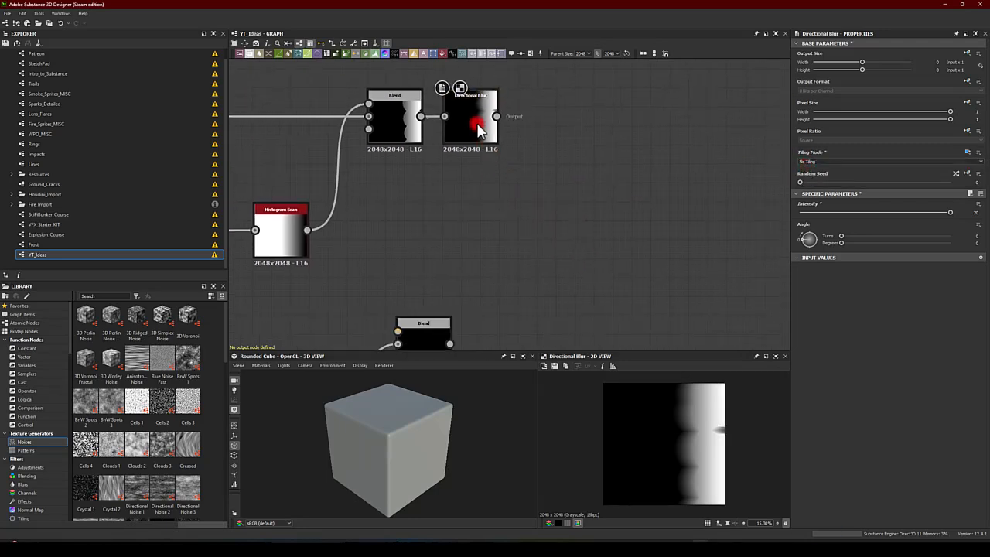
drag(501, 125, 398, 330)
middle_drag(404, 302, 482, 209)
click(509, 264)
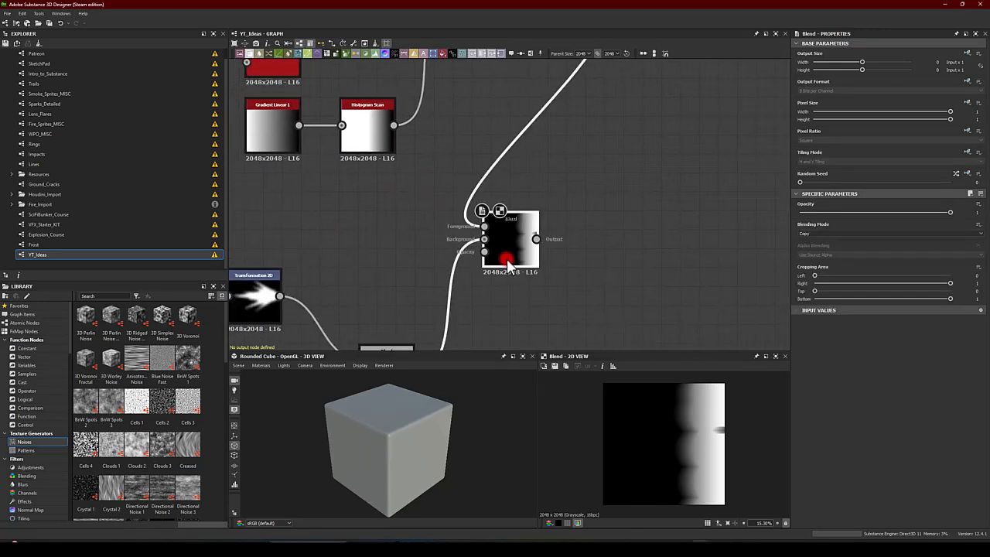
click(801, 233)
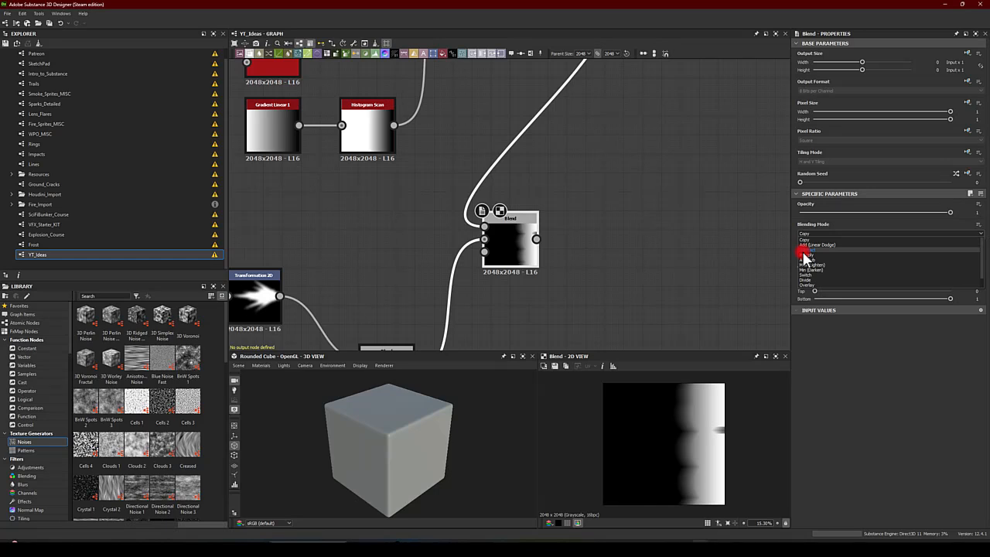
click(804, 250)
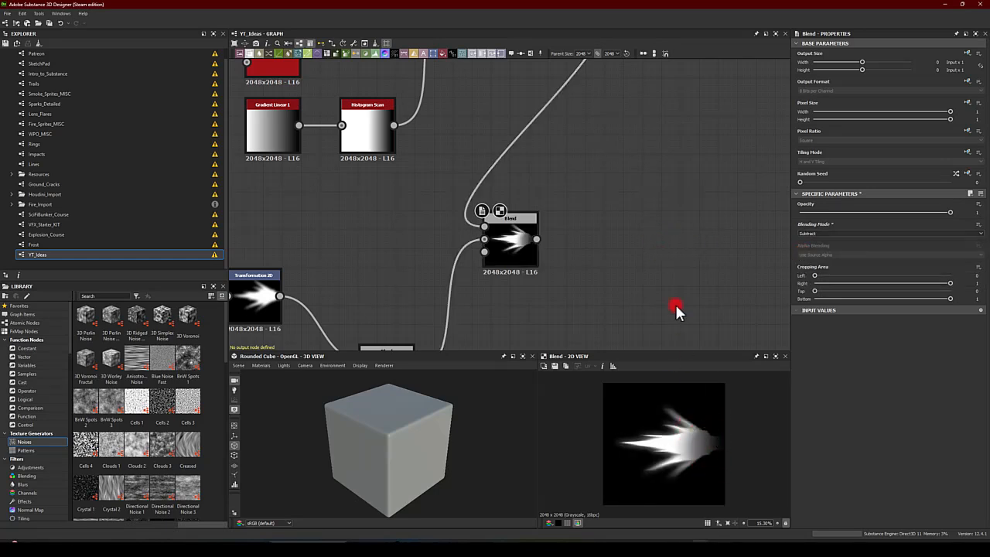
Sharpen the Histogram Scan's falloff by setting Position to 0.81 and Contrast to 0.53
middle_drag(562, 215, 579, 249)
click(368, 165)
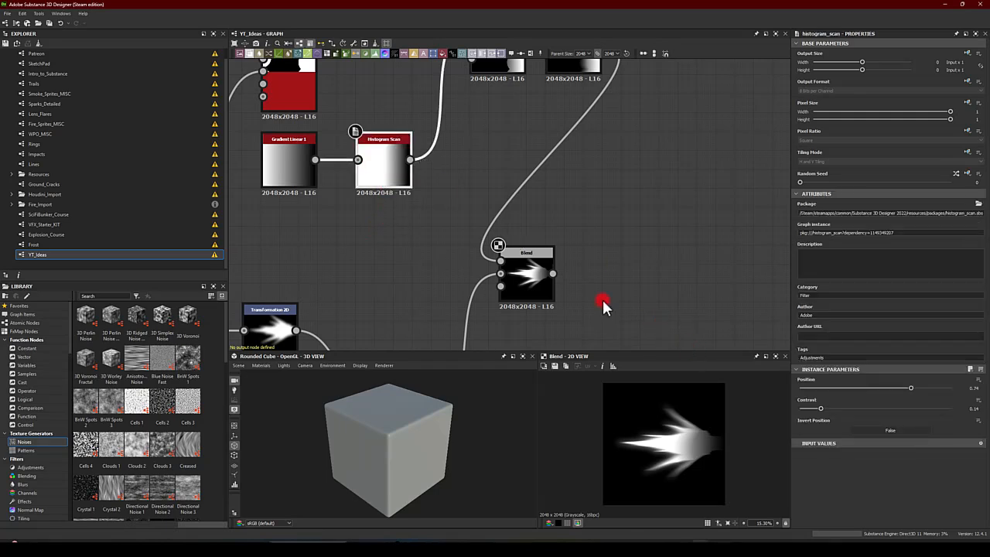
drag(818, 408, 855, 415)
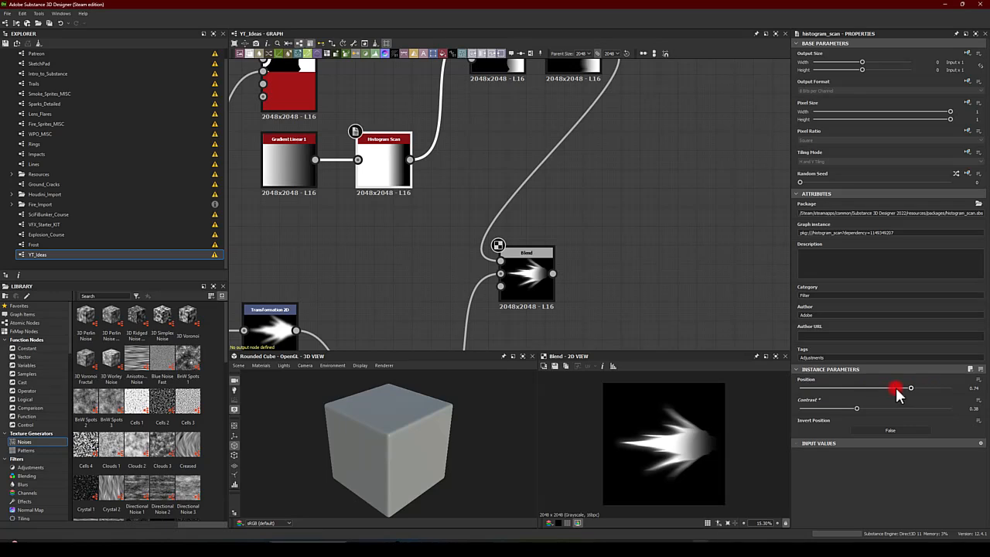
mouse_move(911, 393)
mouse_down()
mouse_move(937, 393)
mouse_move(922, 392)
mouse_up()
drag(857, 410, 880, 410)
middle_drag(454, 146, 481, 251)
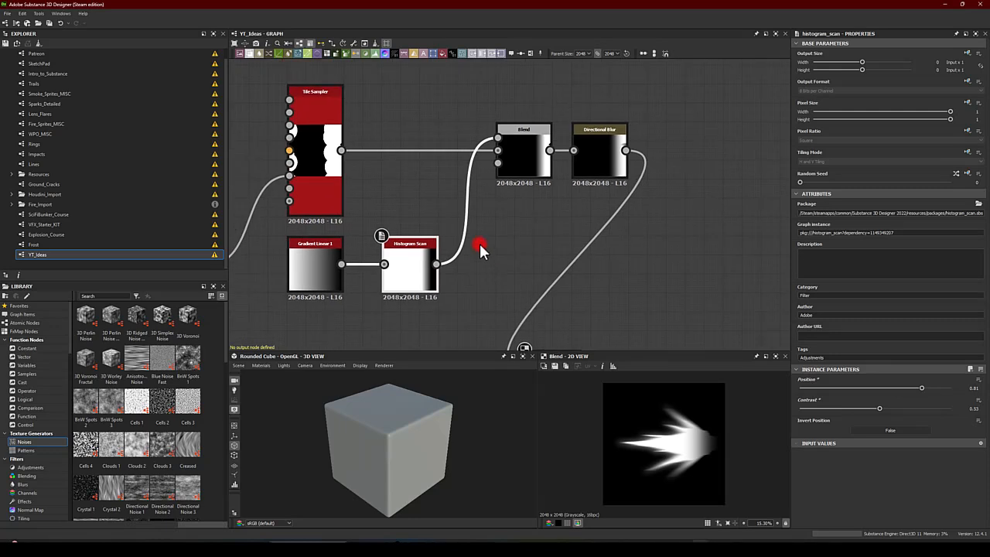
Set the Tile Sampler's X Amount to 15 and Y Amount to 12, and raise Position Random to about 4.4
middle_drag(417, 122, 449, 106)
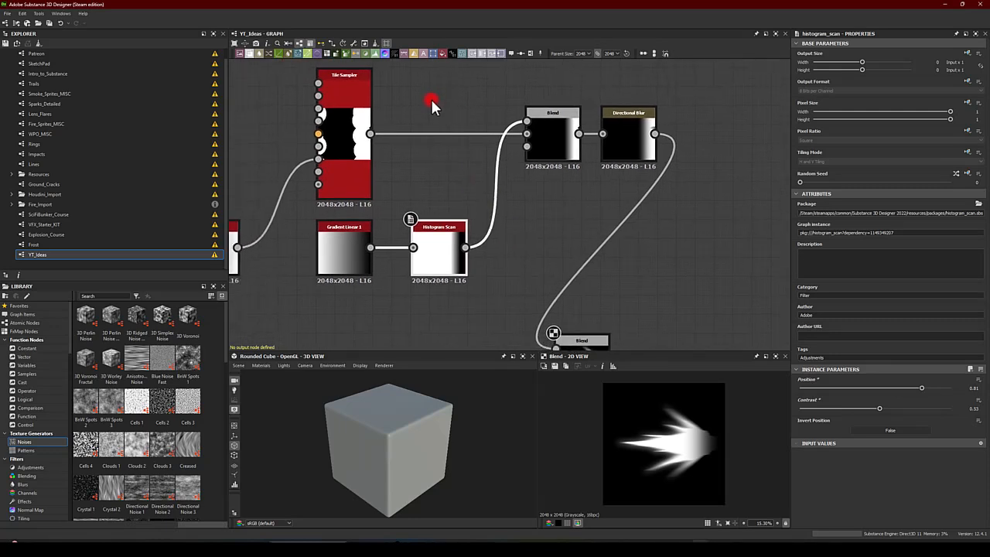
double_click(617, 130)
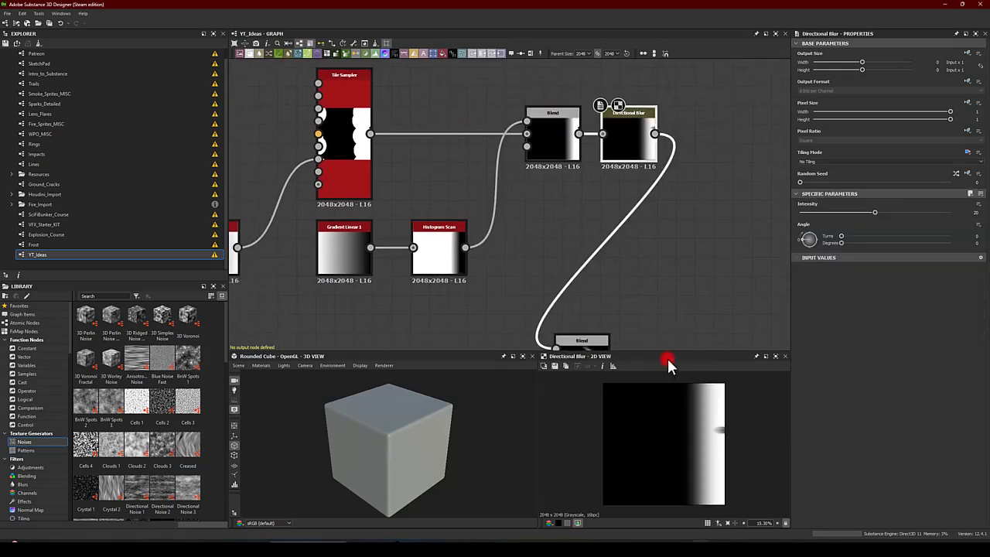
click(344, 116)
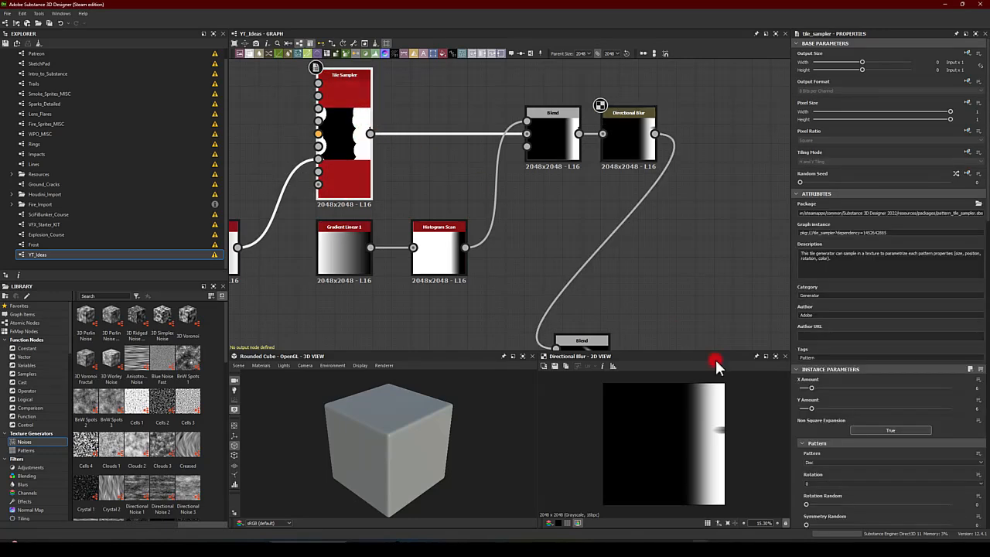
drag(810, 396, 826, 411)
scroll(829, 413, down, 5)
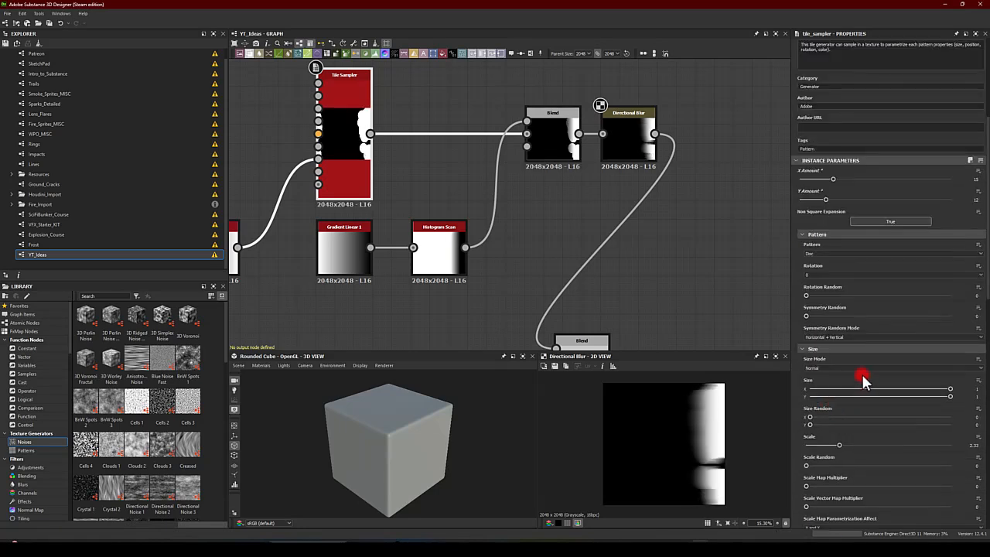
scroll(861, 373, down, 3)
mouse_move(862, 417)
mouse_down()
mouse_move(882, 421)
mouse_move(868, 421)
mouse_up()
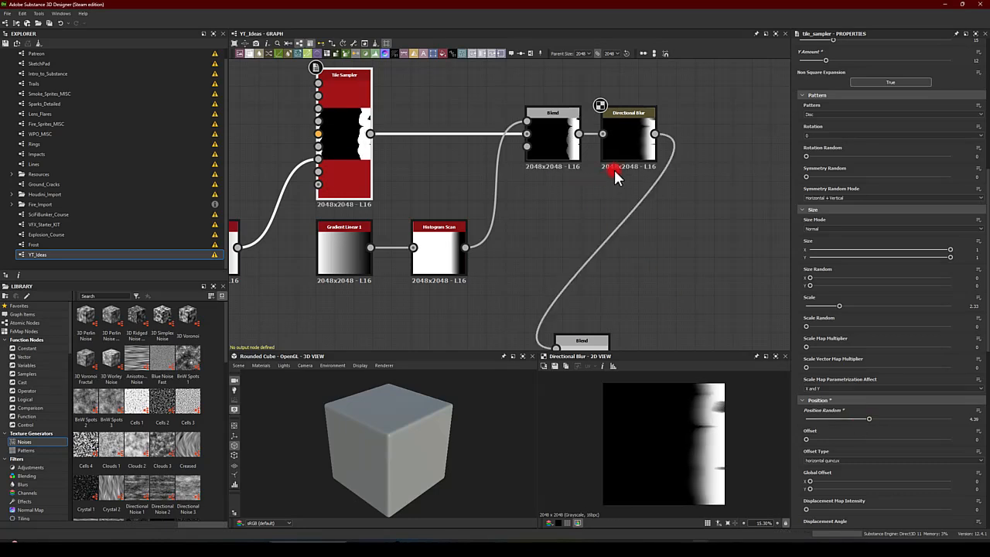
Set the Directional Blur's Intensity to 9.23 and preview the Blend that subtracts it from the flash
click(630, 151)
drag(876, 213, 837, 226)
middle_drag(669, 281, 623, 132)
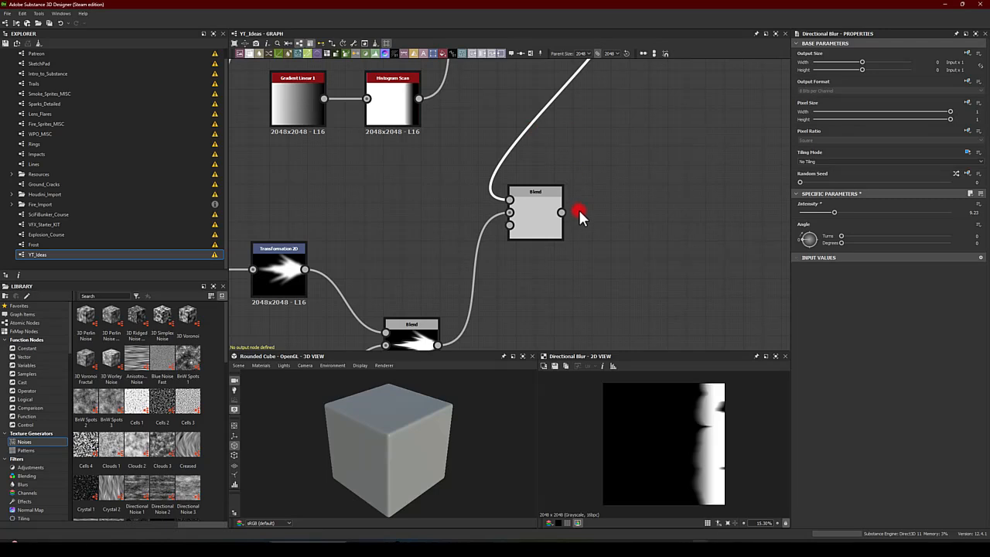
double_click(541, 220)
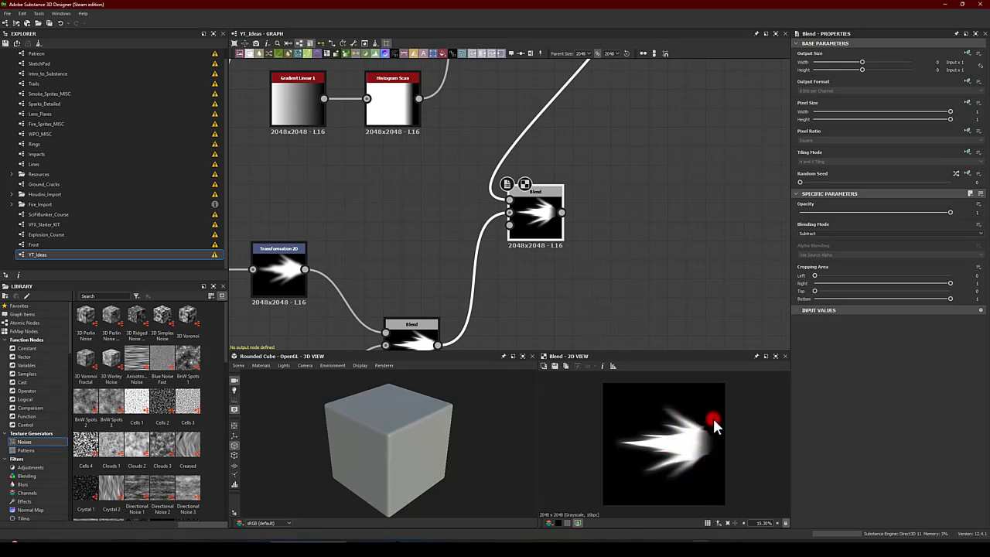
Refine the Histogram Scan with Position 0.86 and Contrast 0.42, and inspect the flash's cut edge in the preview
middle_drag(345, 173, 340, 207)
click(391, 132)
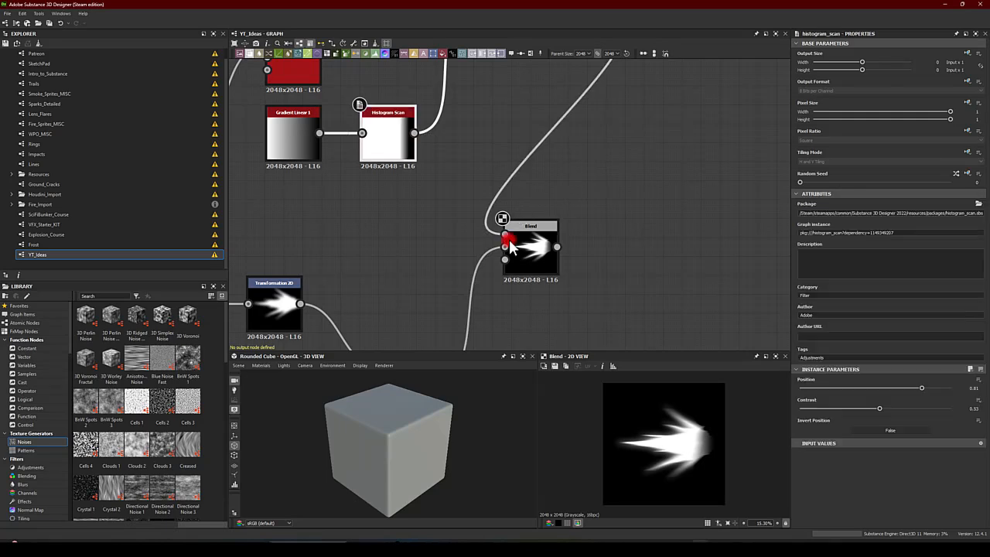
mouse_move(879, 409)
mouse_down()
mouse_move(780, 406)
mouse_move(874, 416)
mouse_up()
drag(920, 391, 864, 402)
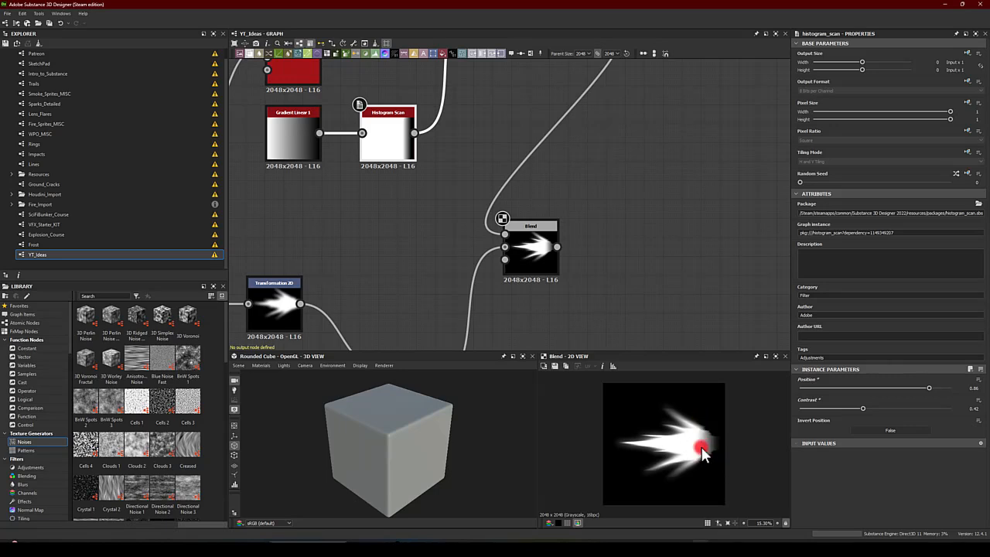
scroll(700, 446, up, 4)
scroll(726, 424, down, 3)
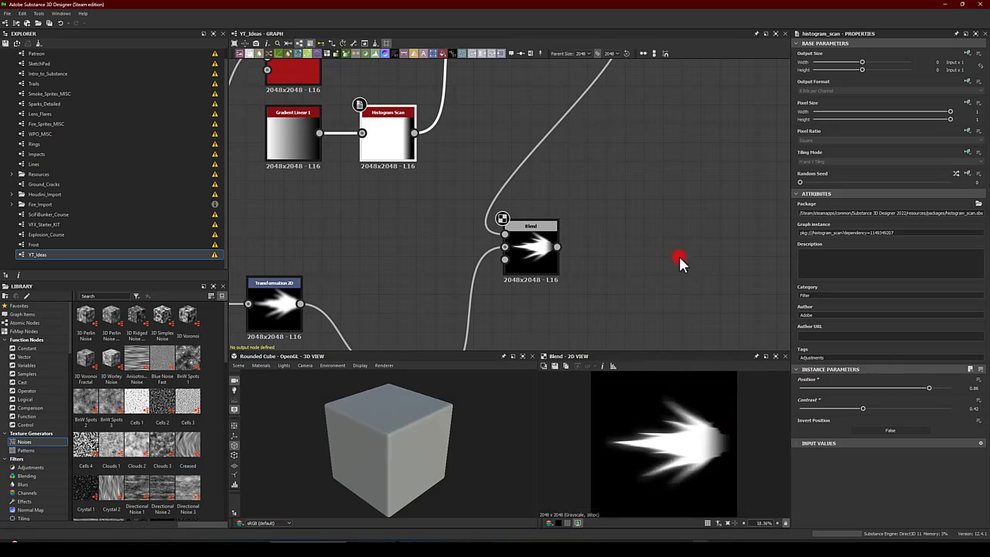
Fine-tune the Directional Blur's Intensity and check the subtracting Blend
middle_drag(558, 104, 519, 218)
click(539, 135)
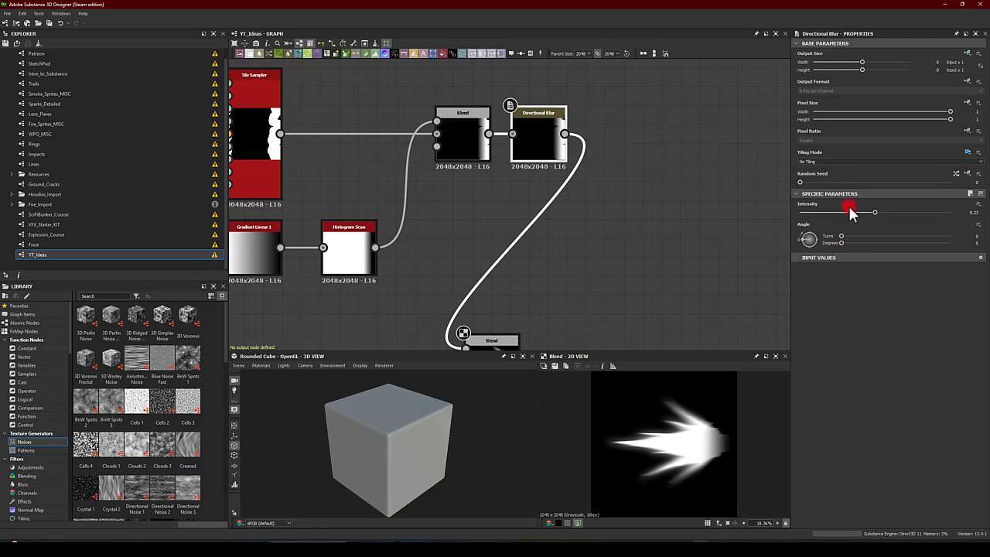
drag(833, 218, 869, 226)
middle_drag(576, 323, 585, 213)
click(485, 248)
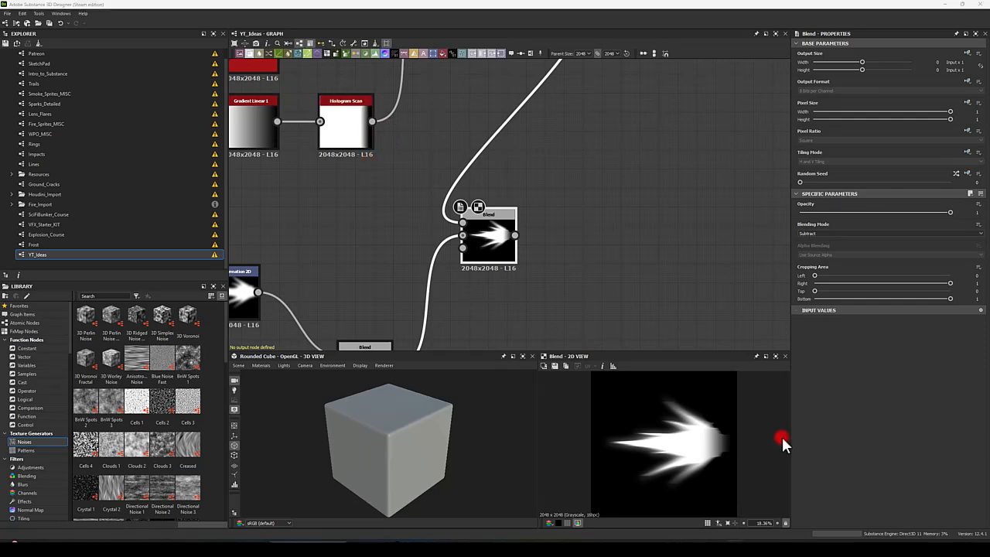
Move the subtracting Blend node farther away from its upstream nodes to free up graph space
middle_drag(563, 281, 426, 250)
drag(370, 213, 576, 174)
middle_drag(611, 259, 297, 293)
middle_drag(307, 238, 388, 215)
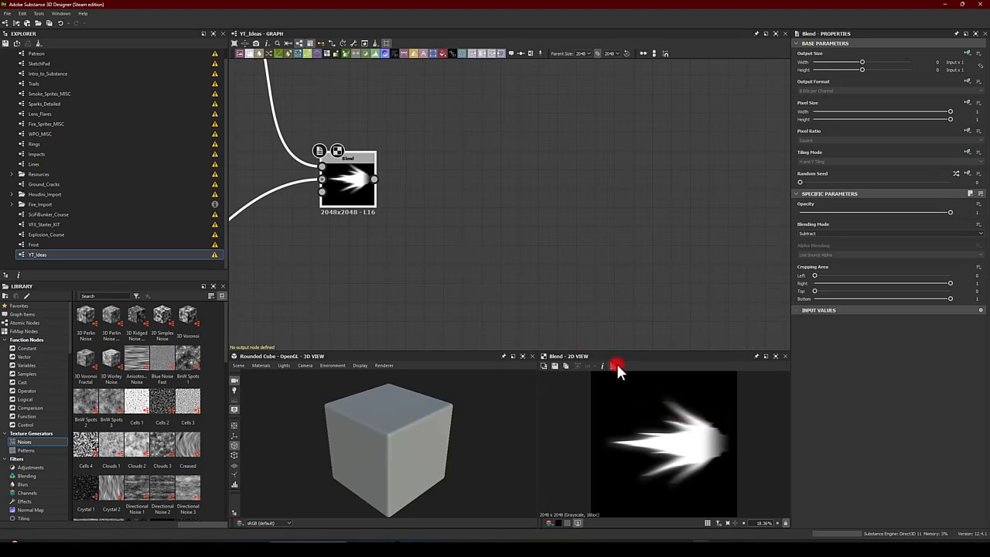
Narrow the flash by setting the Spread of the Splatter Circular in the Var 1 frame to 0.16
middle_drag(441, 304, 677, 292)
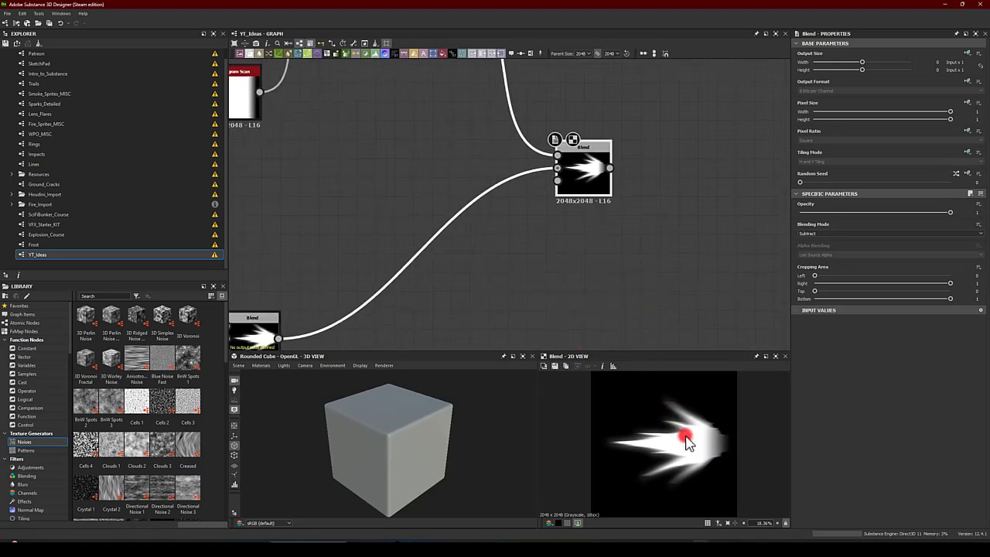
middle_drag(451, 252, 615, 129)
scroll(696, 280, down, 3)
middle_drag(533, 192, 433, 147)
scroll(428, 208, up, 3)
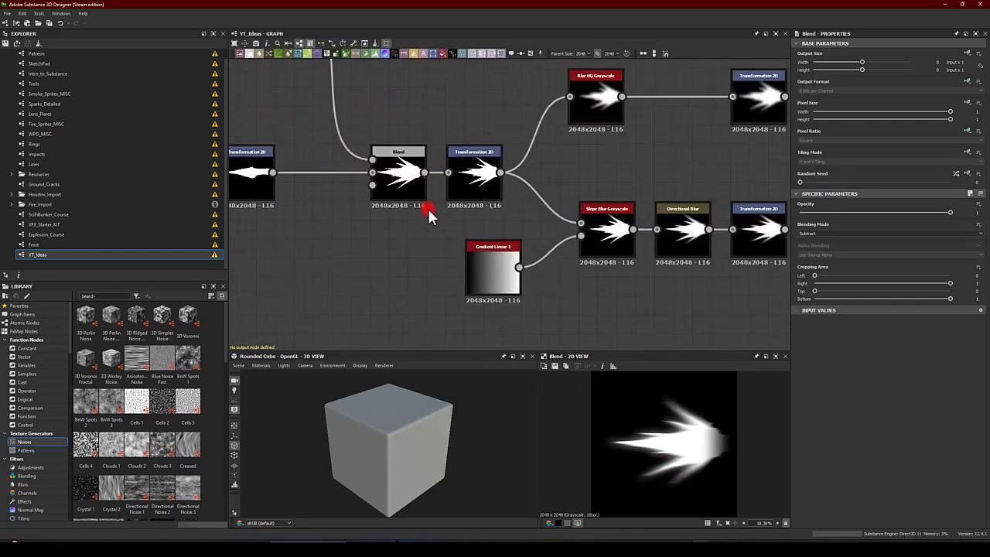
middle_drag(335, 101, 507, 241)
click(375, 139)
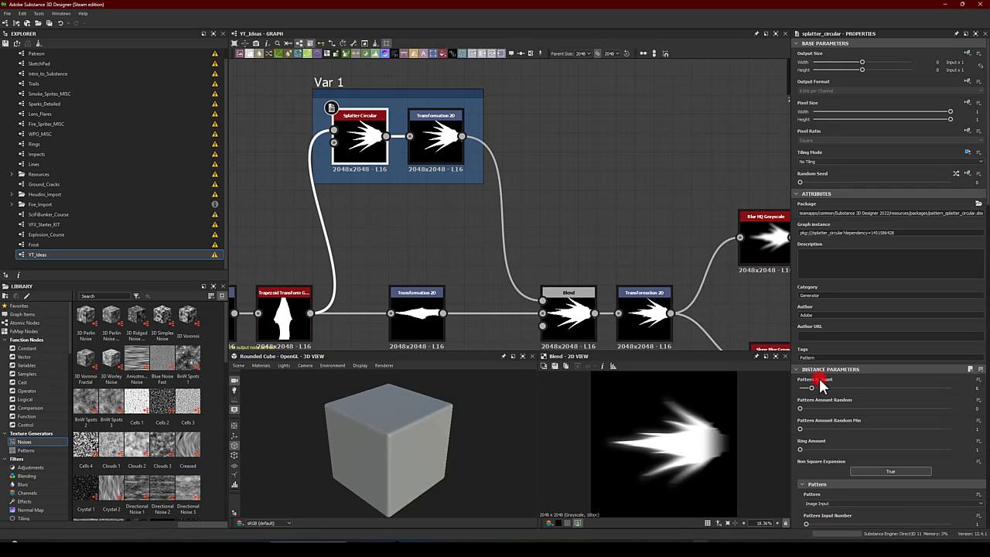
scroll(839, 392, down, 3)
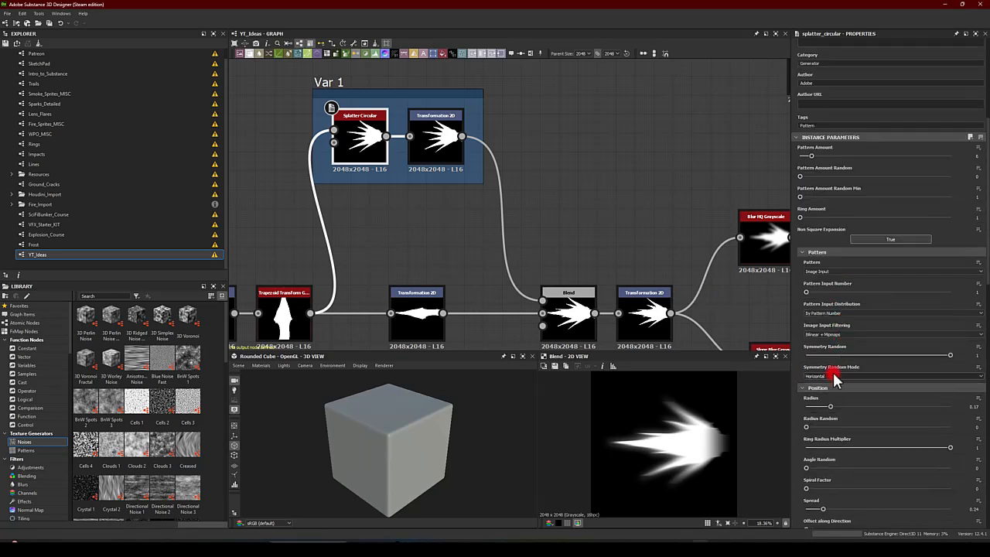
scroll(835, 325, down, 1)
drag(826, 417, 817, 419)
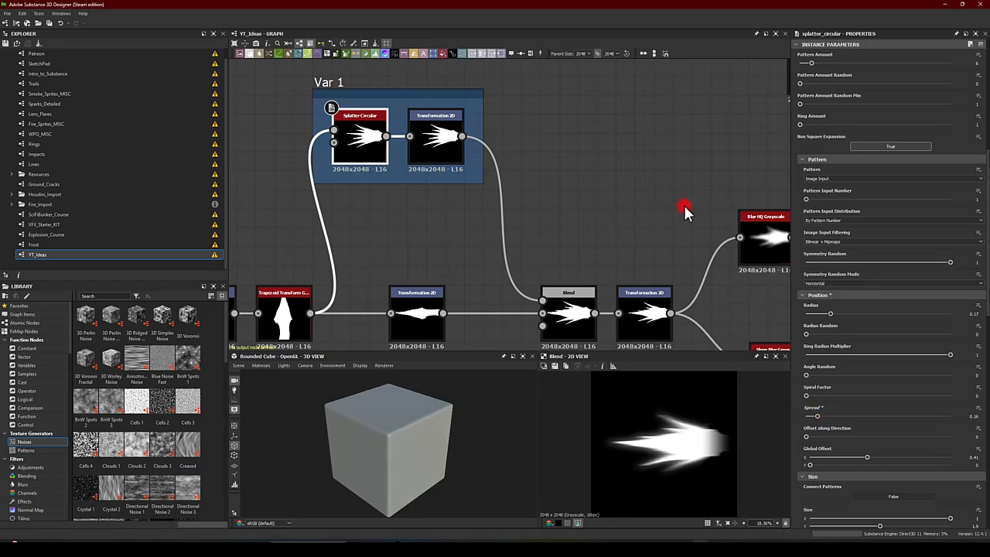
Add a new Blend node after the subtracting Blend, using the flash as background, and position it beyond the flash
middle_drag(681, 205, 299, 141)
middle_drag(737, 198, 377, 187)
scroll(591, 193, down, 3)
middle_drag(632, 192, 487, 249)
scroll(502, 212, up, 4)
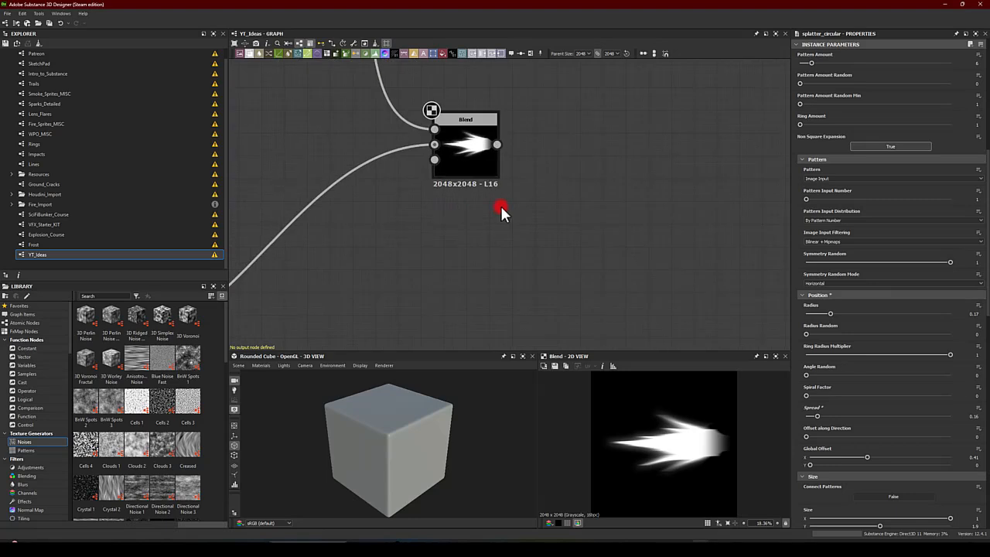
click(473, 158)
middle_drag(454, 178, 399, 221)
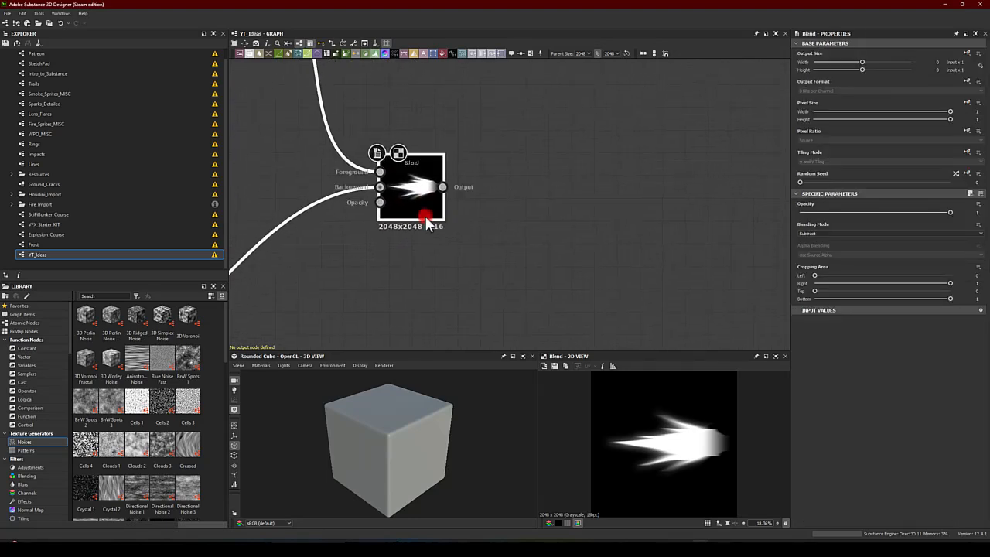
drag(601, 241, 681, 275)
text(bl)
click(626, 257)
middle_drag(553, 260, 462, 203)
drag(603, 222, 603, 244)
Add a Shape node below the flash Blend, with its Pattern set to Thorn and Scale set to 2
middle_drag(393, 243, 531, 183)
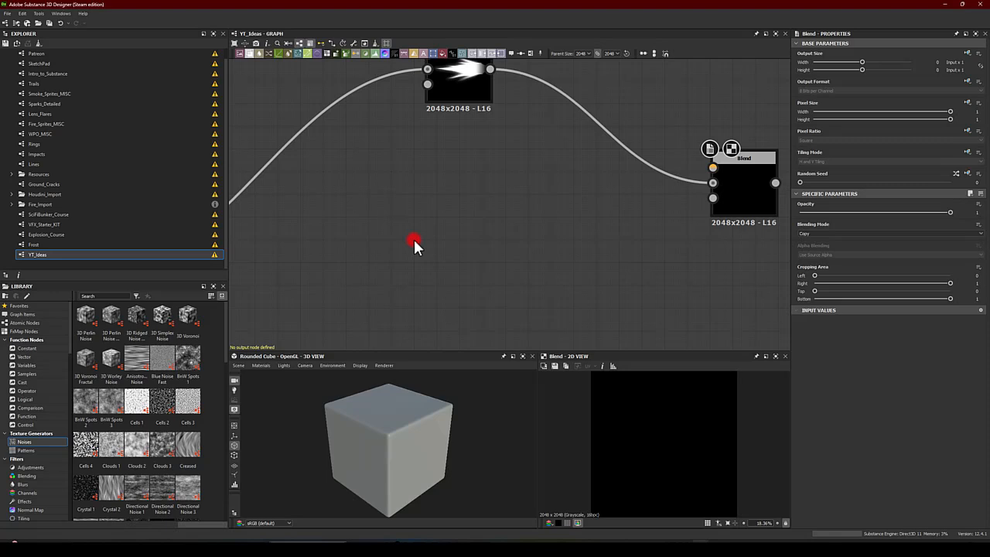
key(space)
text(sha)
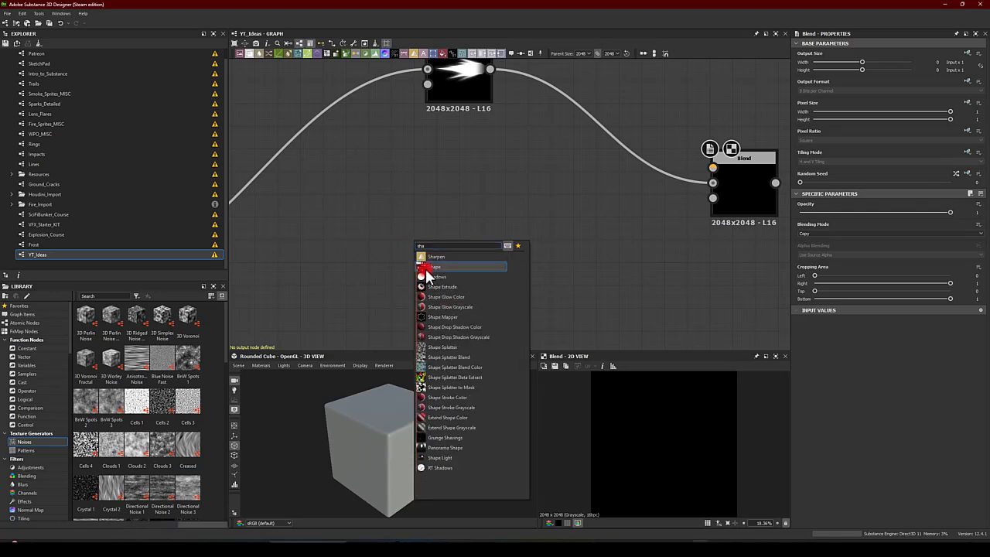
click(419, 266)
click(804, 408)
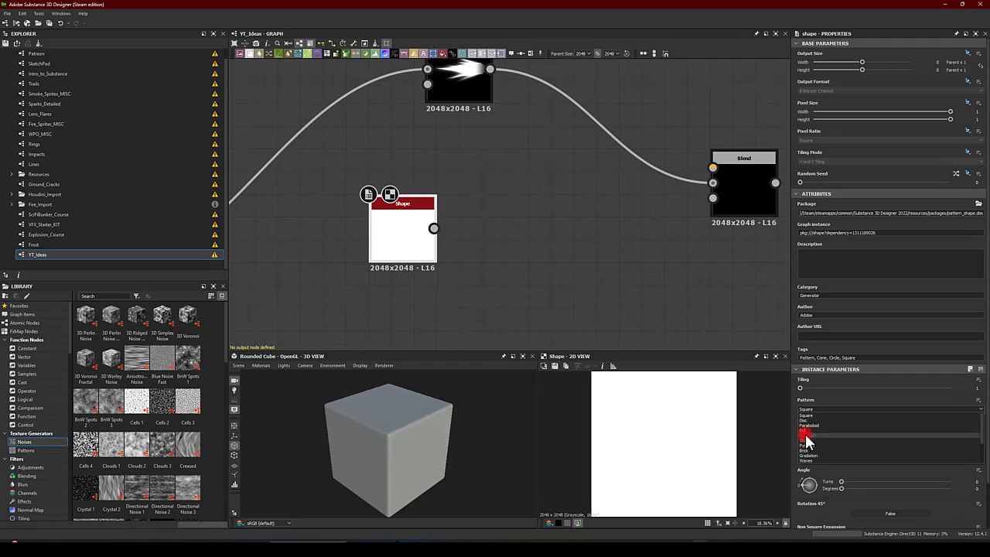
click(805, 433)
click(804, 408)
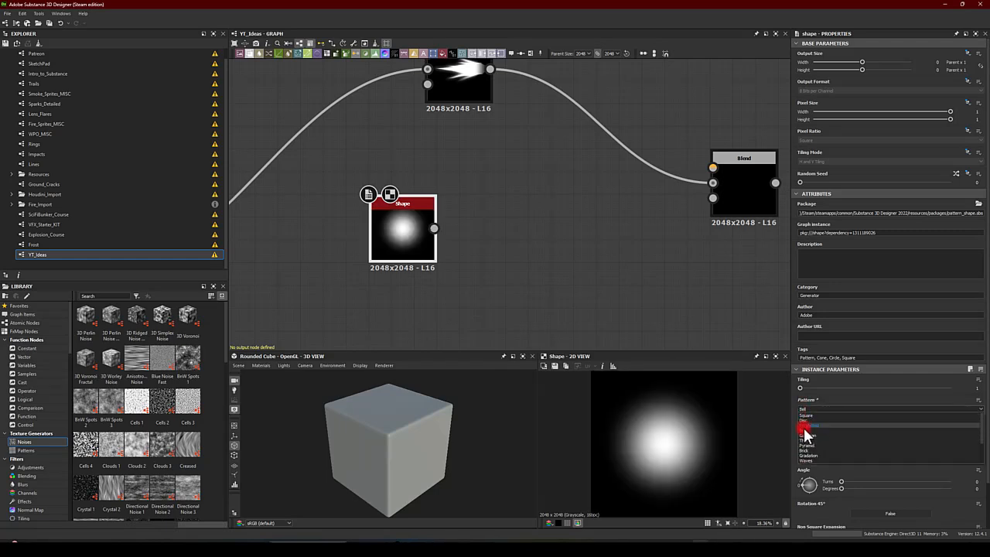
click(805, 443)
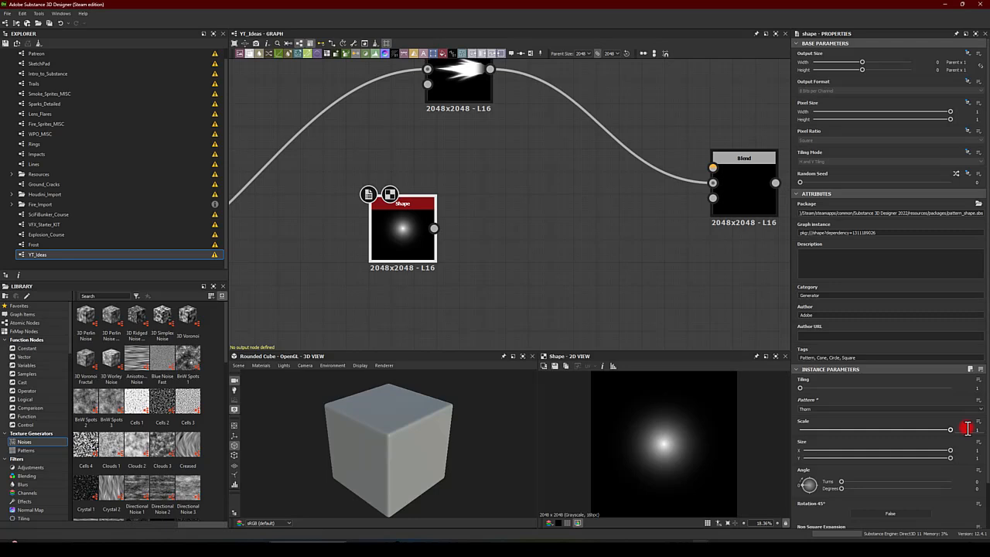
text(2)
key(Return)
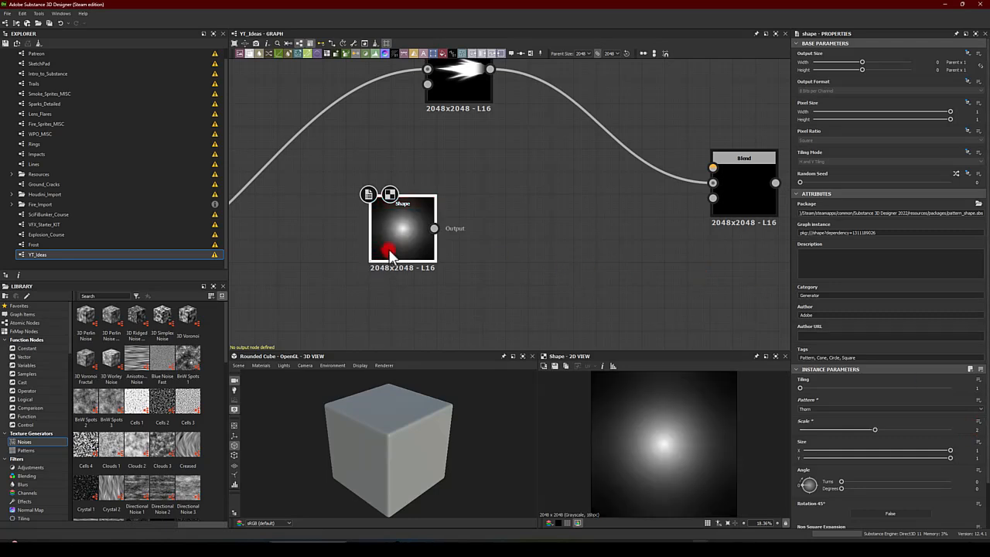
Add a Transformation 2D node after the Thorn Shape
drag(432, 226, 498, 232)
text(tr)
key(Return)
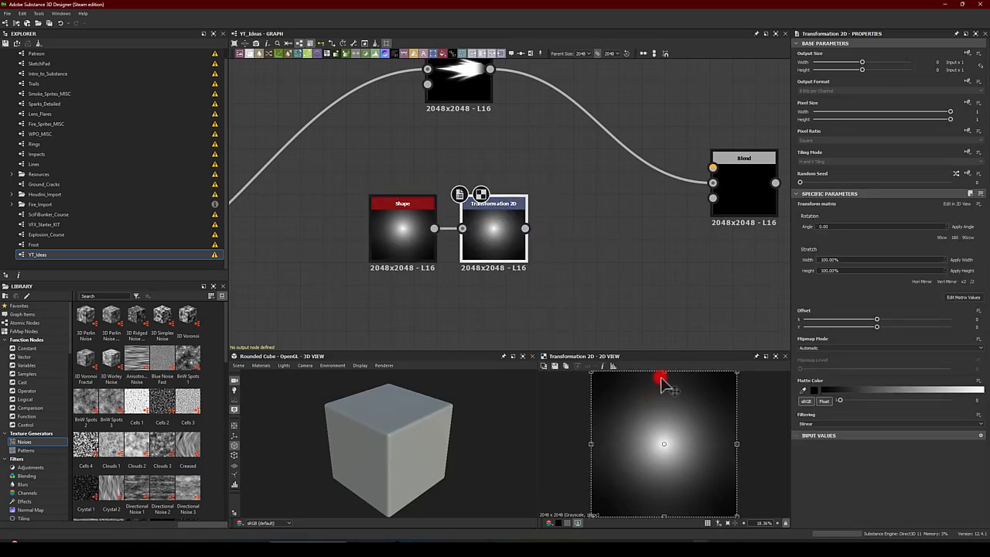
Squash the Thorn glow vertically with the Transformation 2D and set the node's Tiling Mode to No Tiling
drag(663, 373, 663, 392)
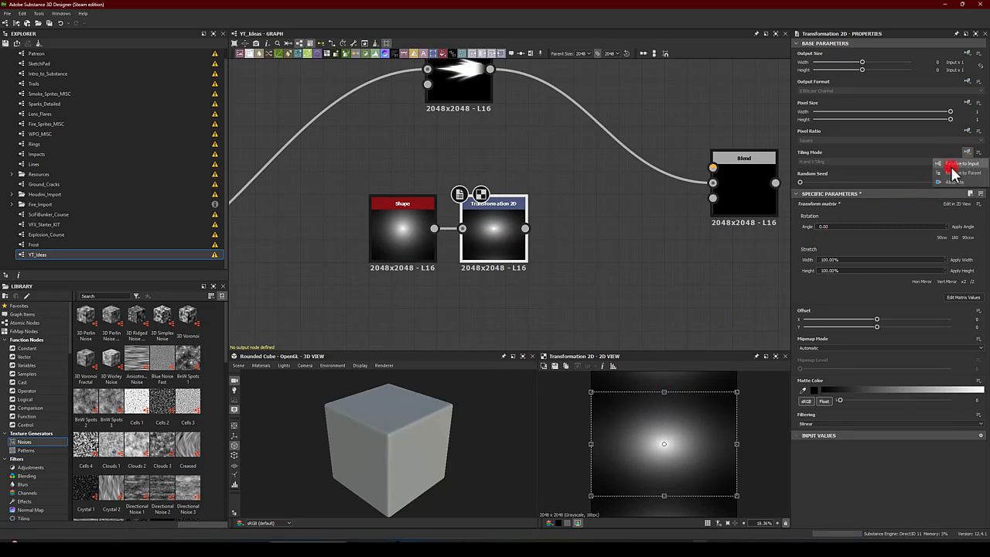
click(824, 160)
click(818, 167)
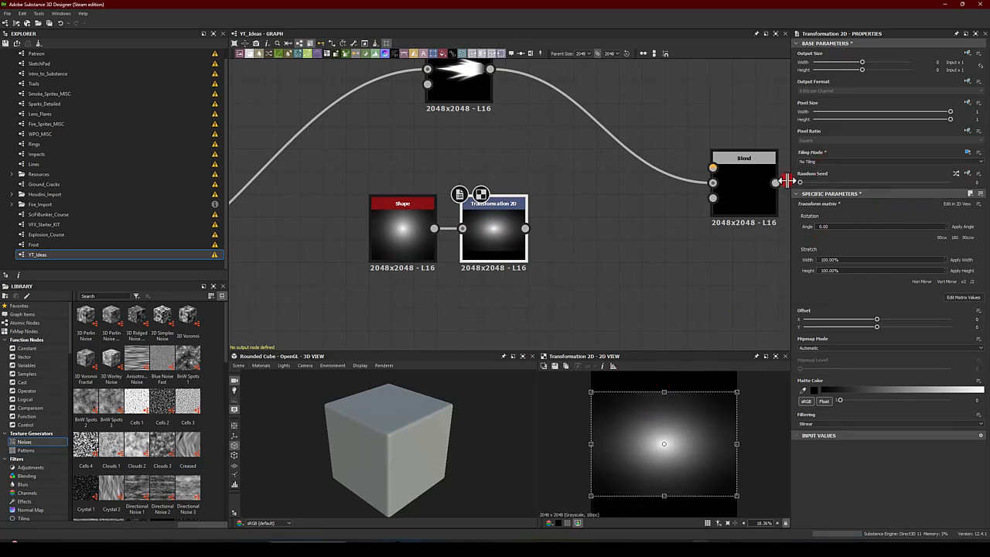
drag(487, 228, 489, 229)
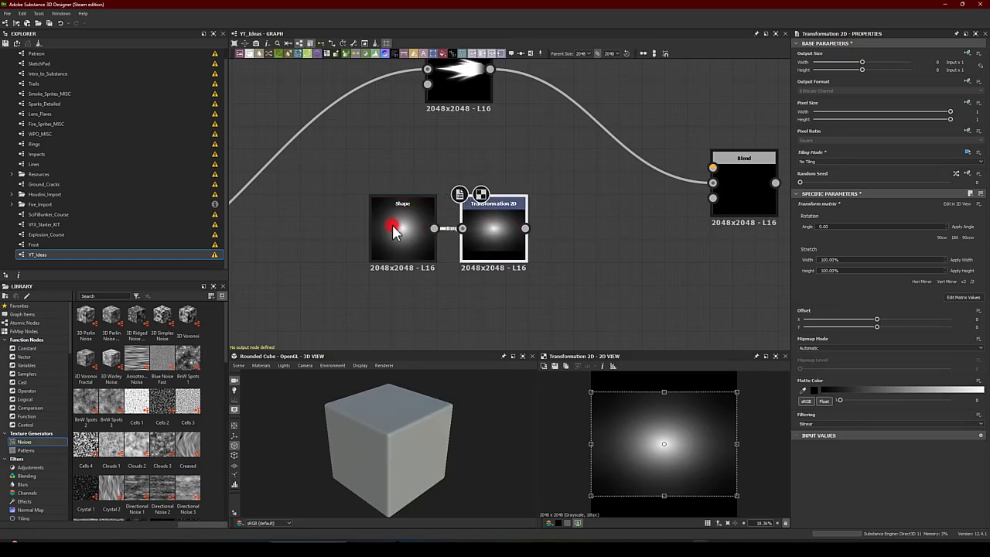
Reduce the Thorn Shape's Scale to 1.48 and add a second Transformation 2D node after the first one
click(393, 229)
drag(874, 426, 856, 425)
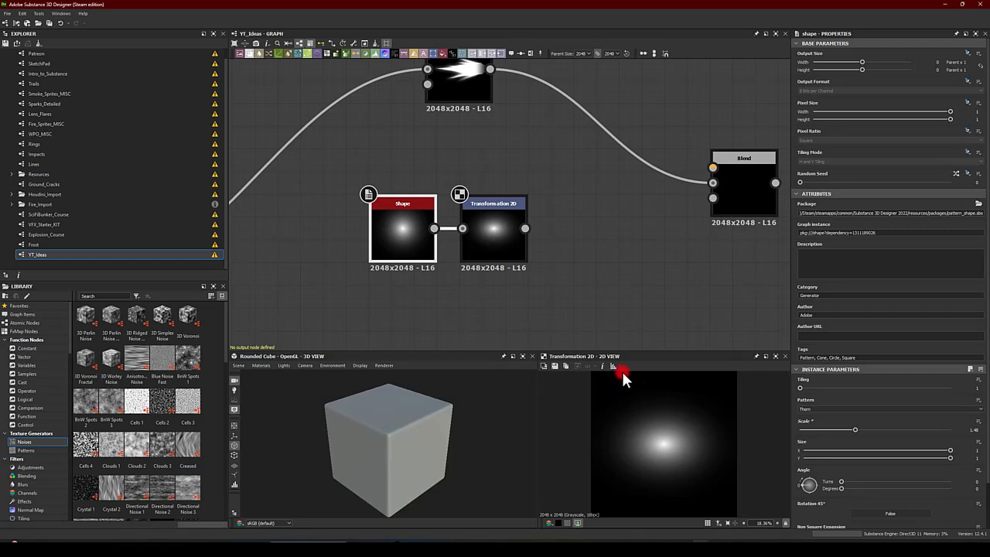
middle_drag(565, 217, 422, 247)
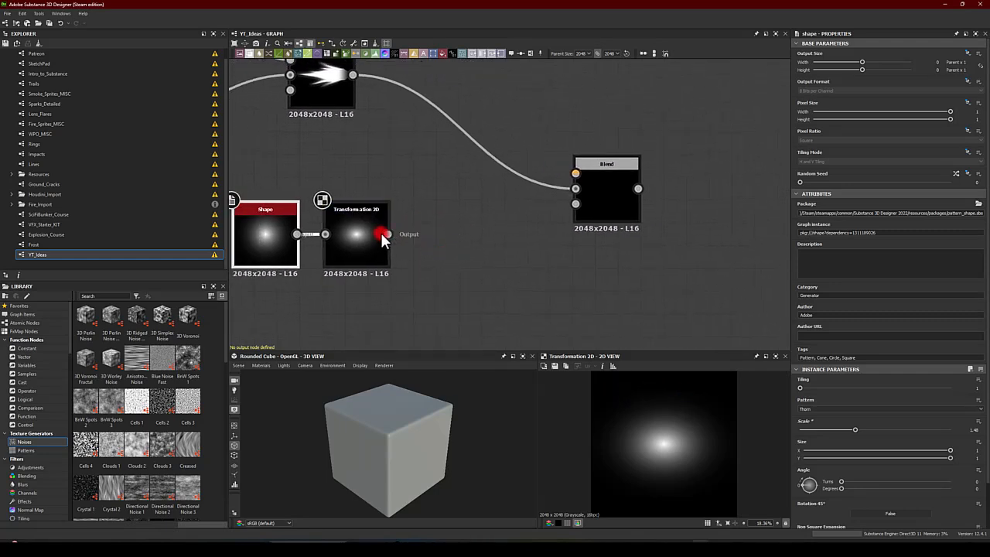
drag(386, 234, 444, 222)
text(tr)
click(475, 245)
Add a Blur HQ Grayscale after the second Transformation 2D and connect it to the foreground of the repositioned flash Blend
middle_drag(408, 176, 321, 195)
drag(402, 268, 461, 298)
text(bl)
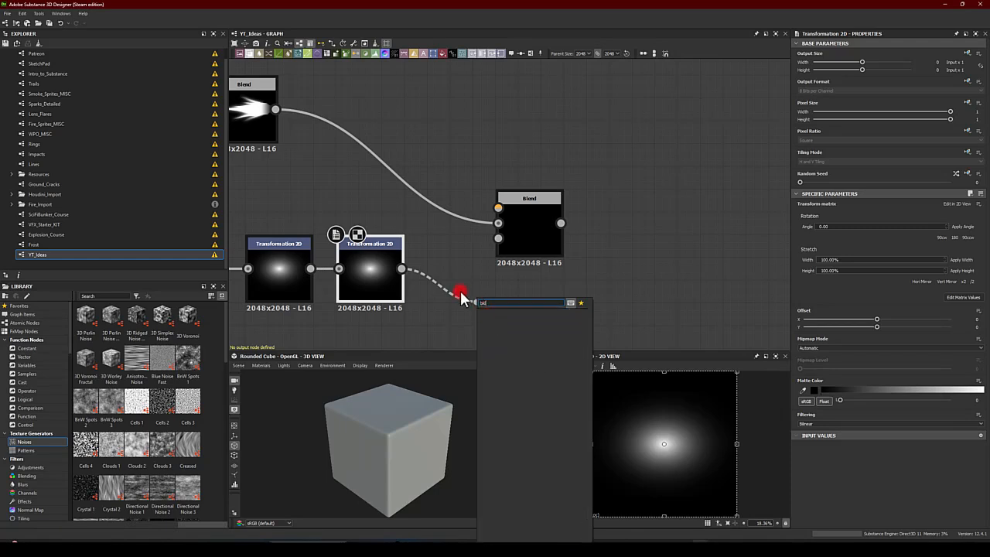
drag(401, 268, 455, 302)
text(bl)
click(477, 326)
drag(524, 199, 569, 177)
drag(463, 288, 544, 186)
Set the Blending Mode of the Blend joining flash and glow to Max (Lighten)
click(577, 196)
click(824, 234)
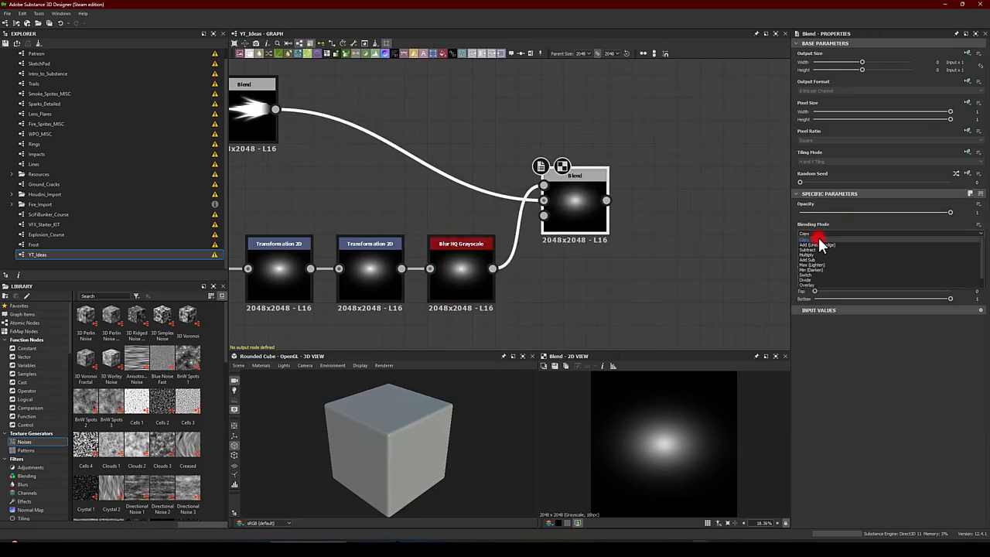
click(808, 265)
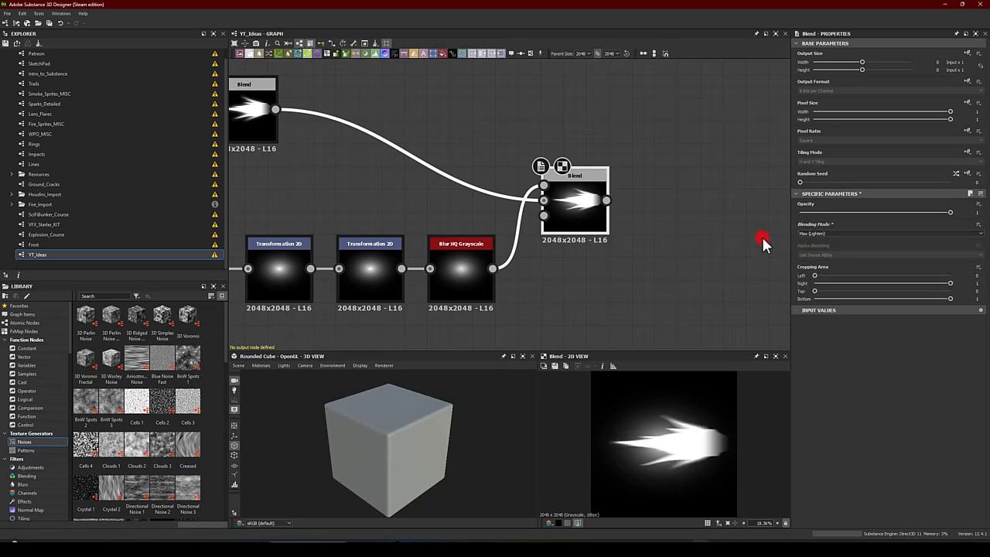
click(825, 234)
click(824, 232)
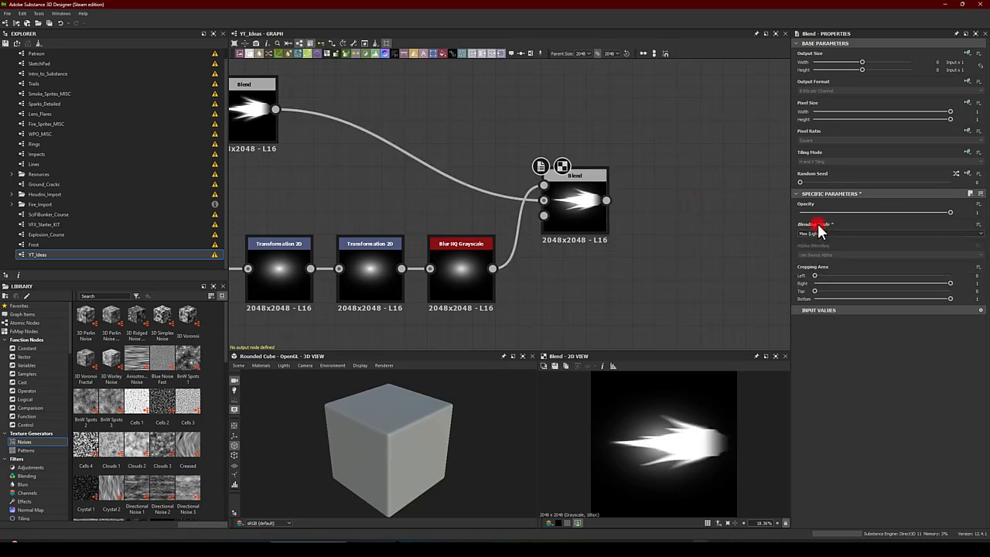
Shift the glow toward the flash's base by offsetting the second Transformation 2D about -0.068 in X
click(353, 283)
drag(650, 439, 659, 440)
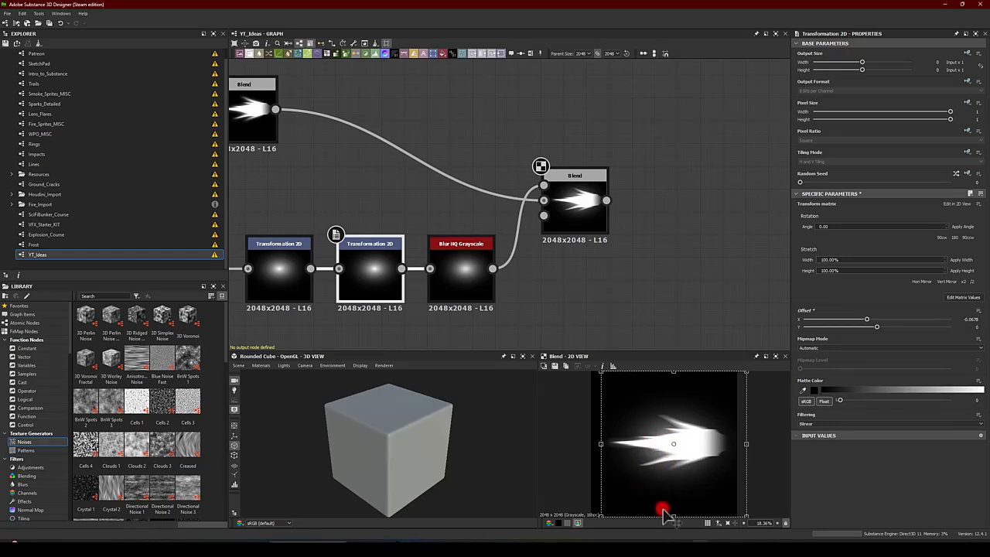
click(626, 267)
click(577, 199)
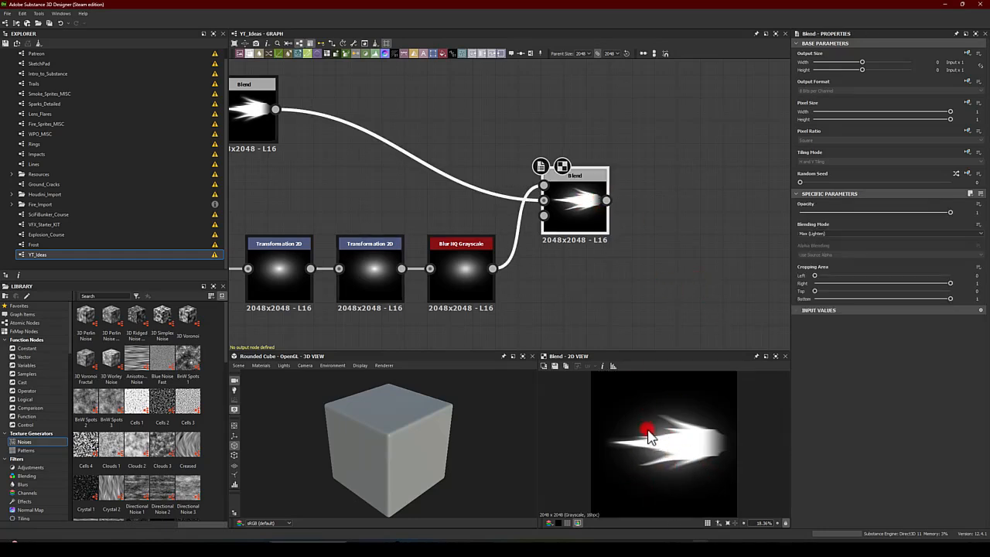
Branch the original flash Blend into a new Transformation 2D followed by a Directional Blur
middle_drag(572, 194, 545, 182)
scroll(433, 184, down, 2)
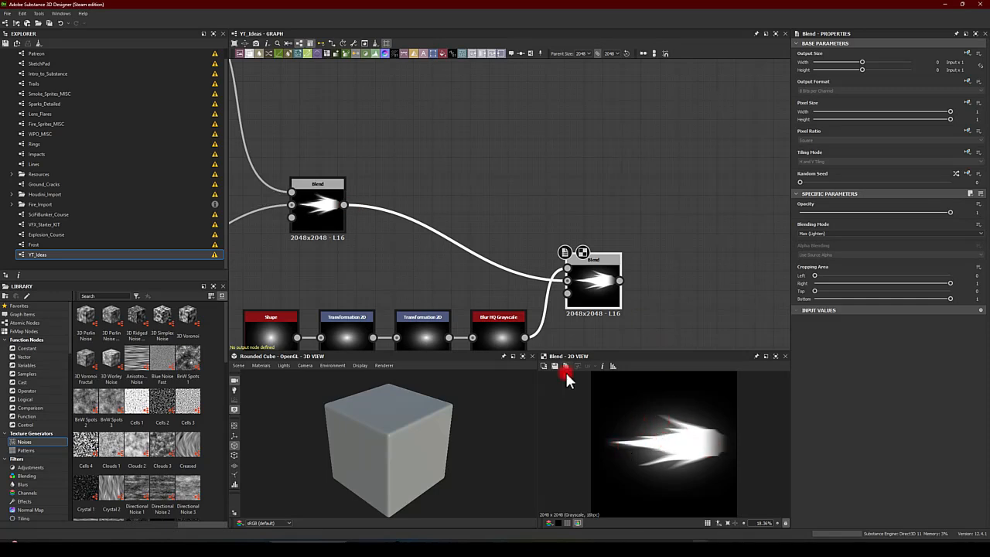
drag(344, 204, 599, 144)
text(tr)
click(511, 150)
text(dir)
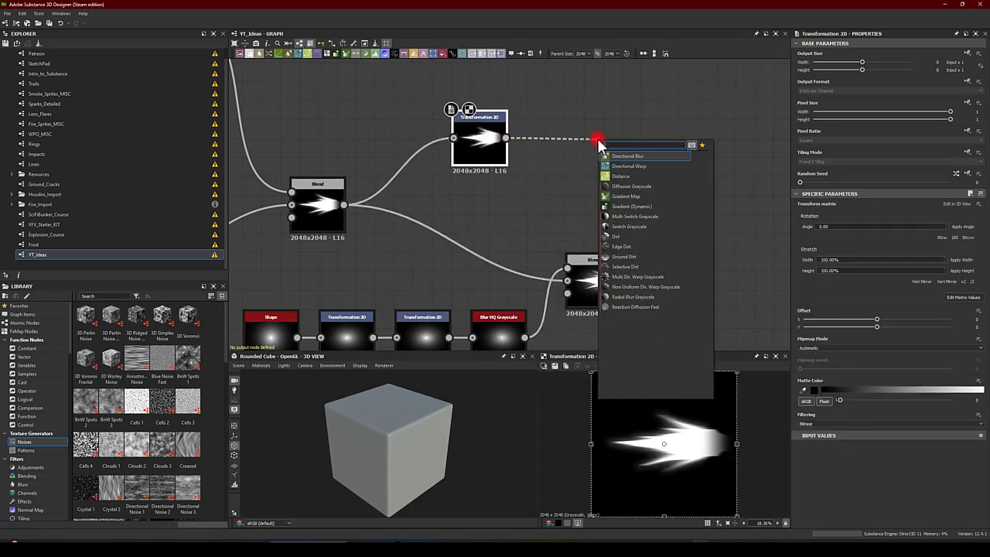
click(611, 155)
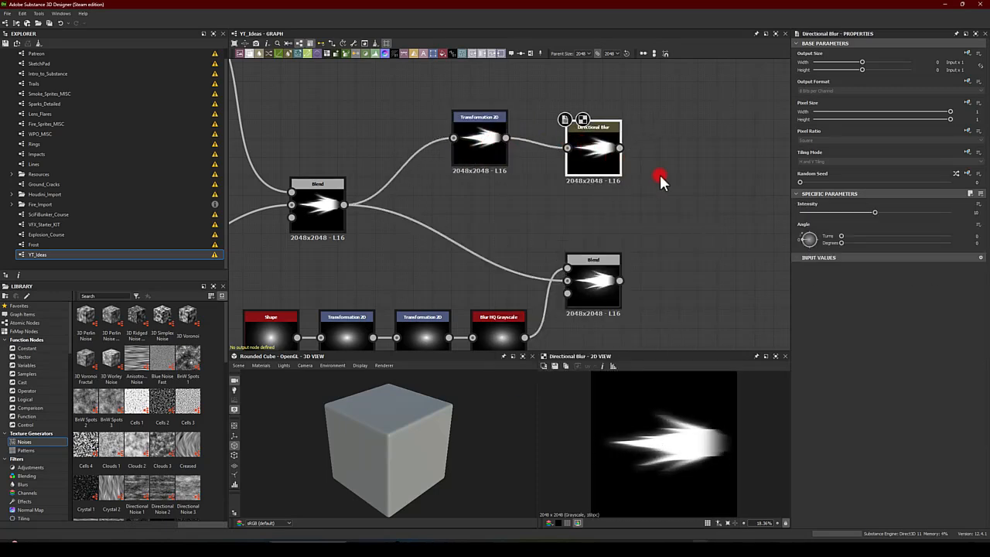
Set the Directional Blur's Intensity to 20 and line it up closely with its Transformation 2D
drag(875, 207, 986, 217)
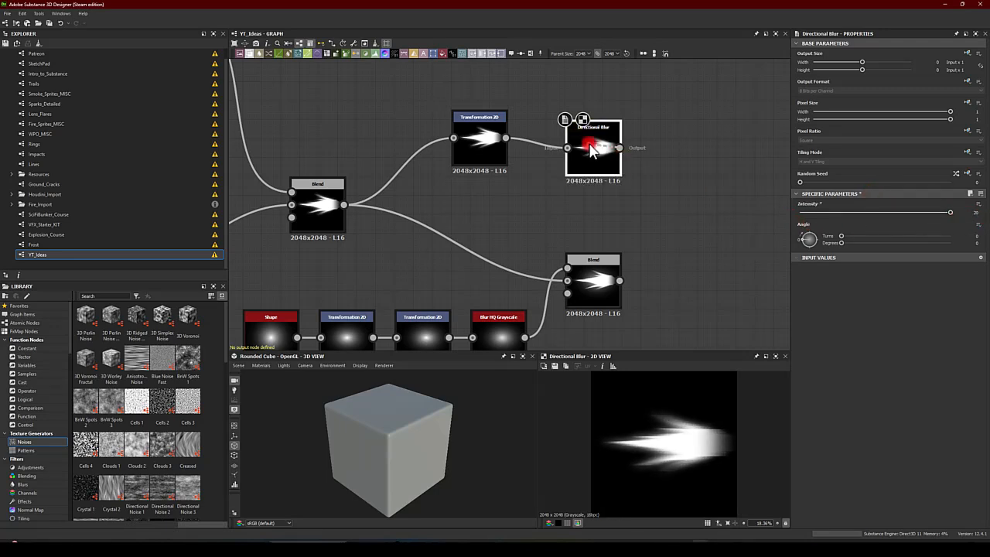
drag(601, 148, 561, 148)
drag(472, 139, 470, 149)
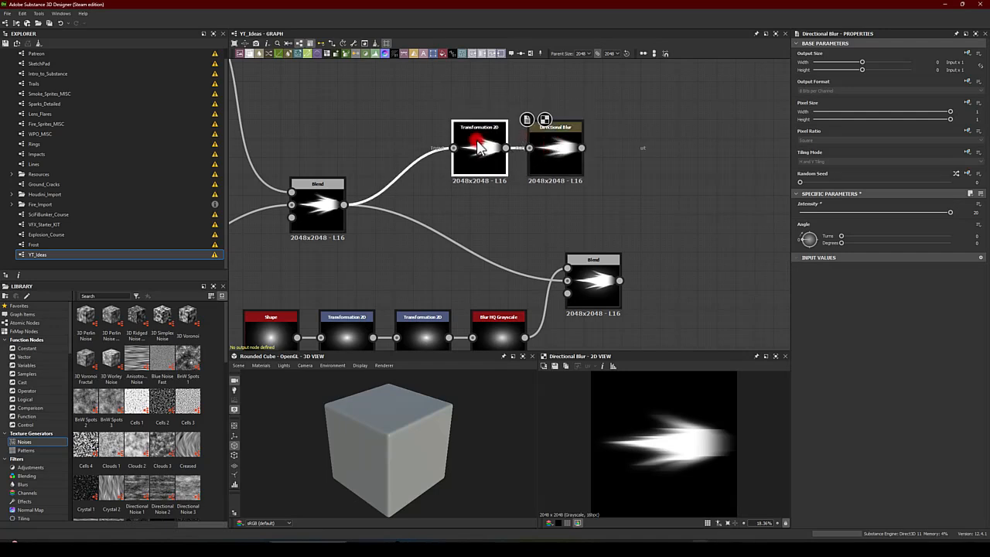
Add a Blend with the glowing flash as background and the directionally blurred flash as foreground
drag(633, 275, 677, 222)
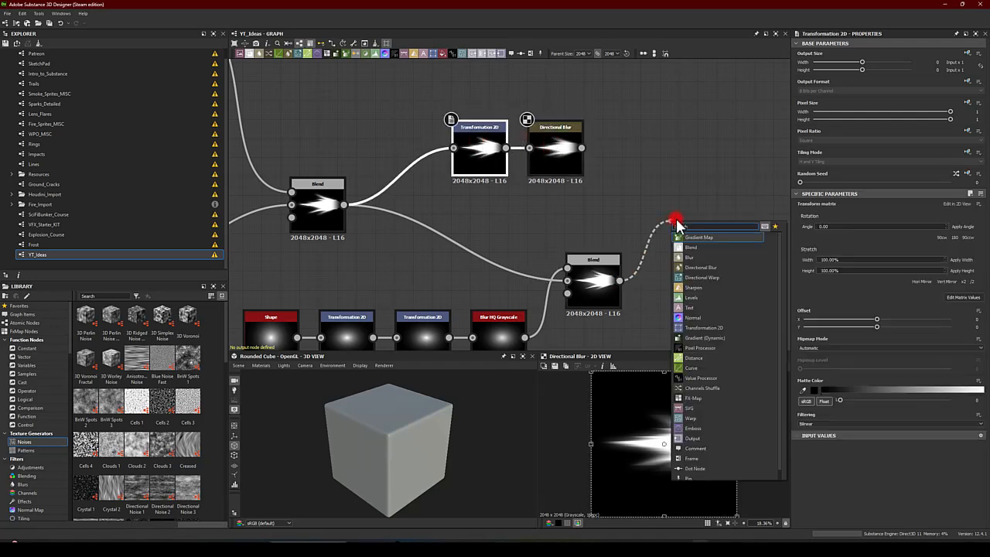
click(690, 247)
drag(590, 148, 700, 203)
Set the new Blend's Blending Mode to Max (Lighten) and its Opacity to 0.5
click(809, 232)
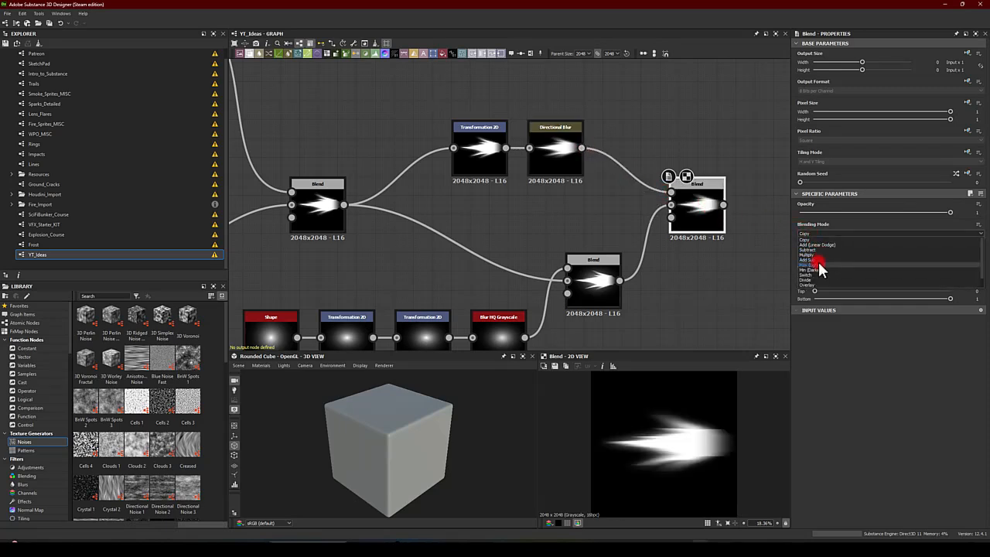
click(818, 264)
drag(950, 213, 862, 213)
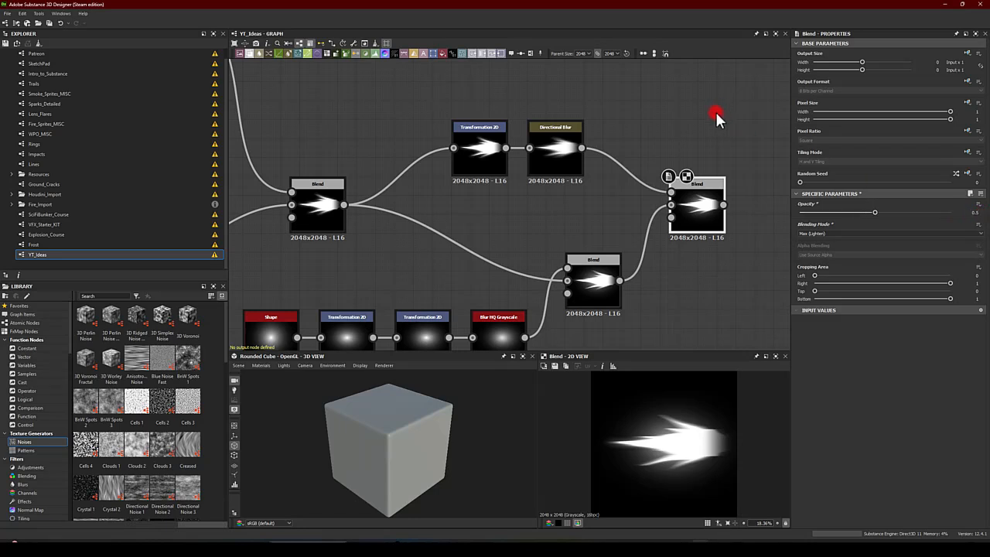
Reshape the blurred flash copy in its Transformation 2D, making it taller and slightly narrower, with an X offset of about 0.081
click(457, 155)
drag(674, 410, 675, 405)
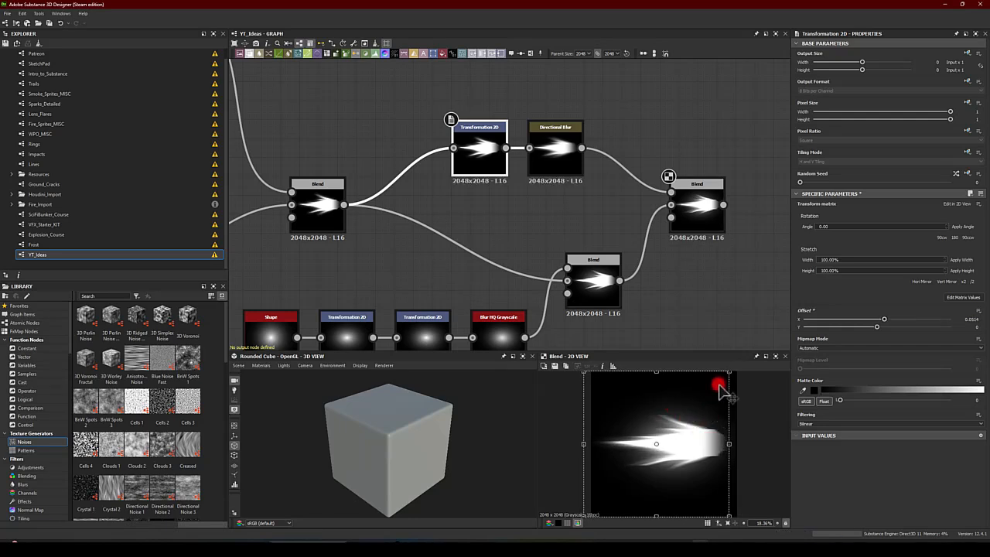
drag(729, 372, 746, 356)
drag(566, 443, 608, 444)
drag(724, 445, 699, 451)
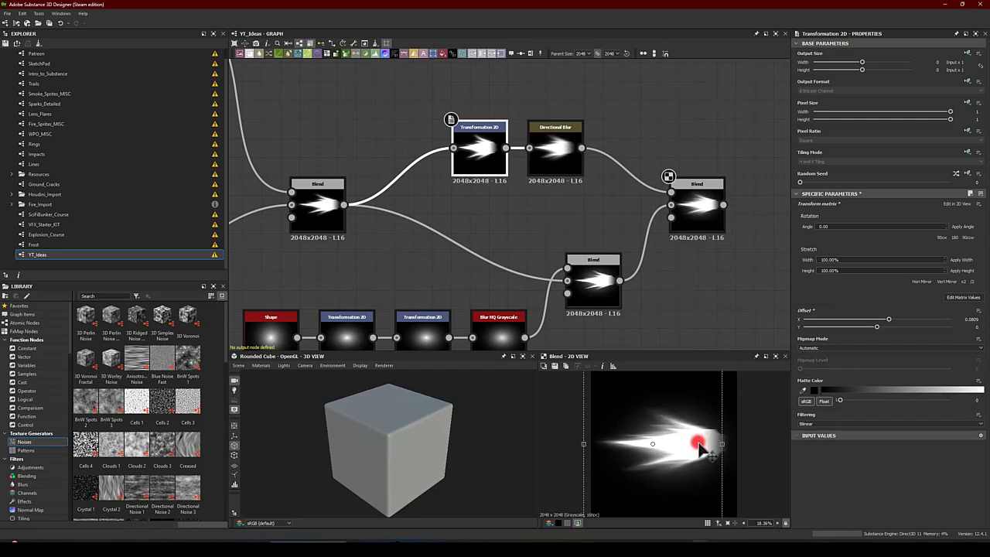
click(675, 329)
Examine the last Blend's flash in the 2D view with tiling switched on to check the texture edges
middle_drag(674, 276, 469, 232)
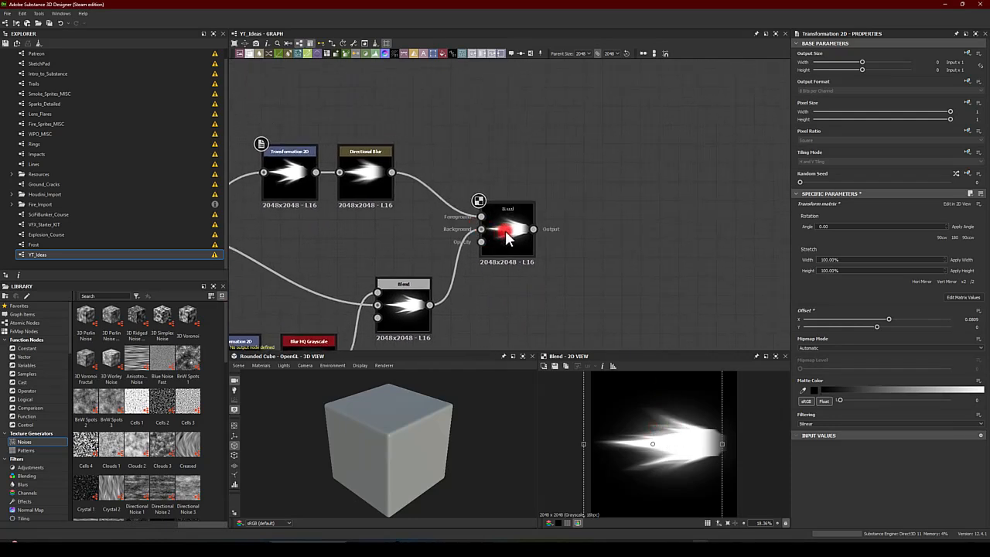
click(505, 230)
middle_drag(582, 225, 537, 239)
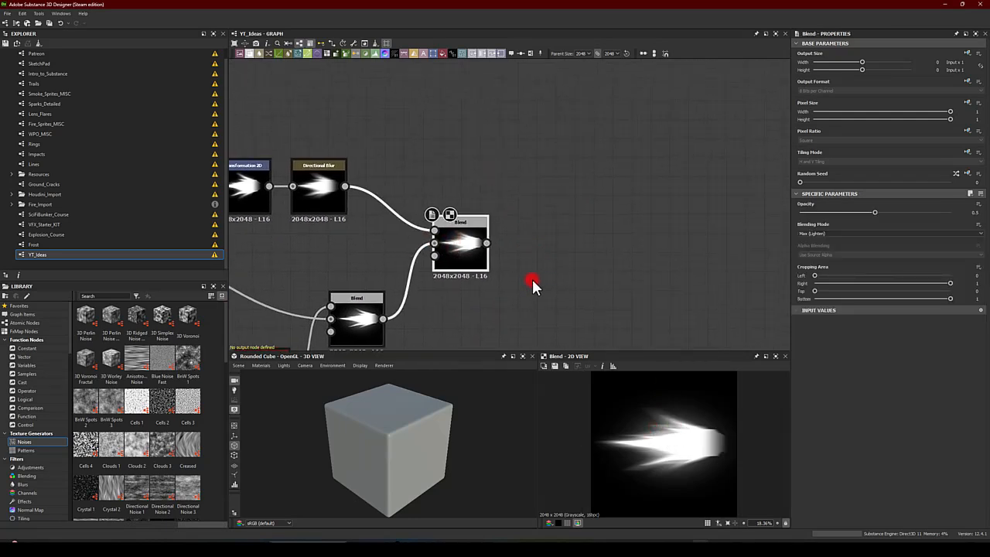
key(space)
scroll(673, 468, down, 3)
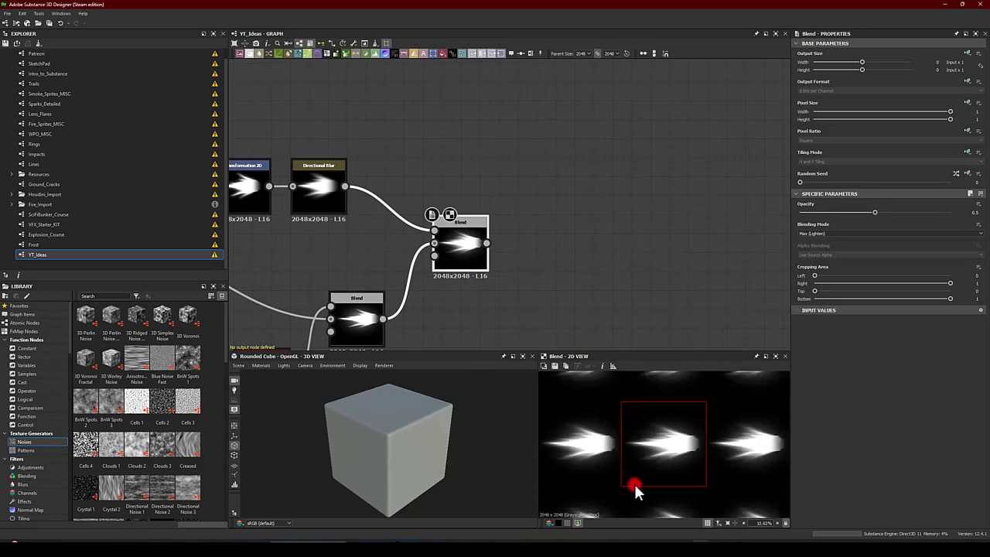
scroll(633, 450, up, 2)
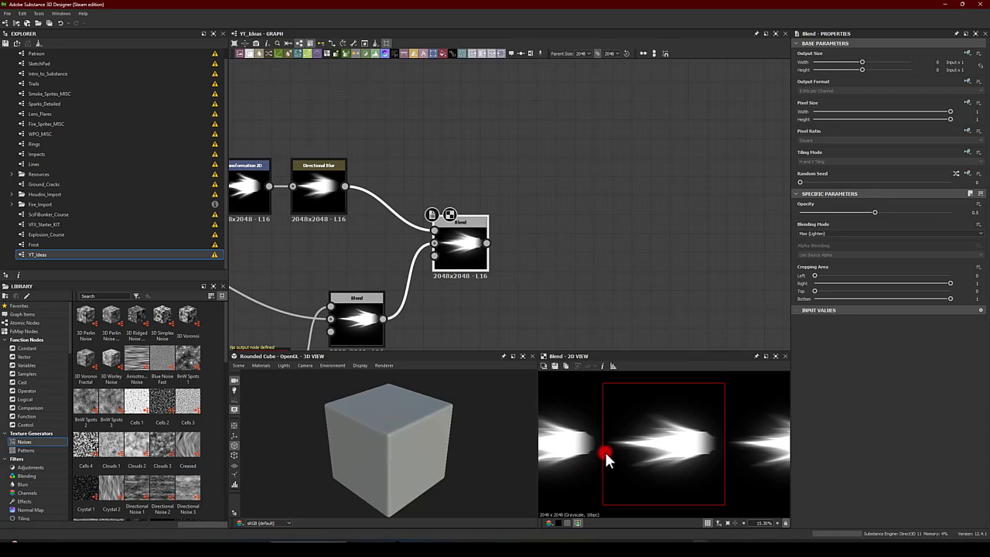
key(space)
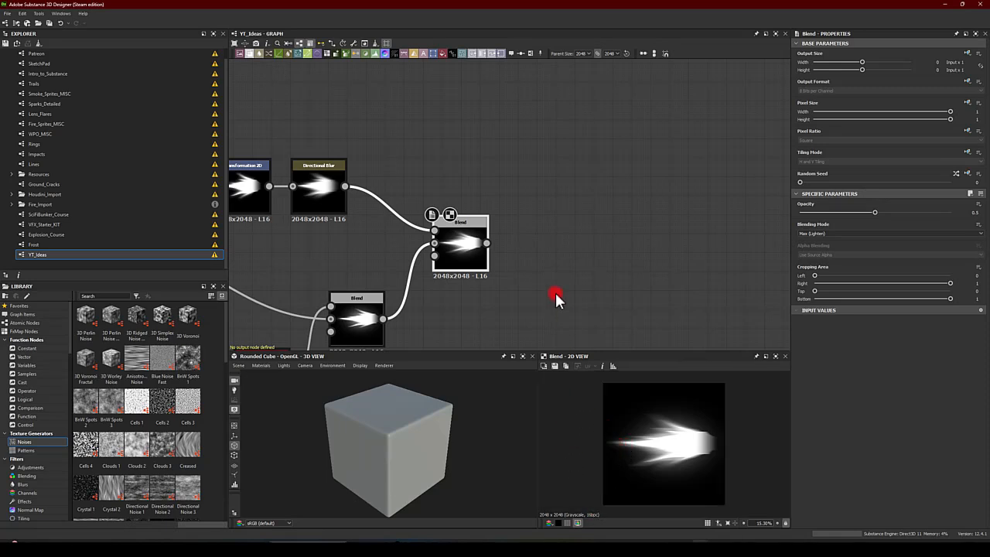
Add a Transformation 2D after the last Blend, rotate the flash 90 degrees to point upward, and follow it with a Trapezoid Transform Grayscale
middle_drag(533, 247, 559, 237)
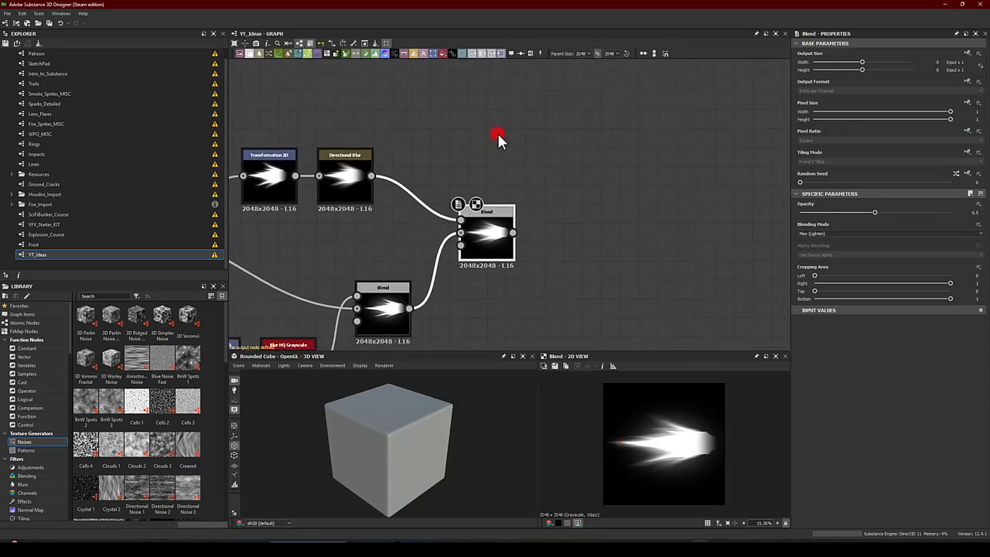
middle_drag(497, 140, 432, 177)
drag(460, 258, 594, 155)
click(581, 183)
click(943, 240)
text(t)
click(654, 187)
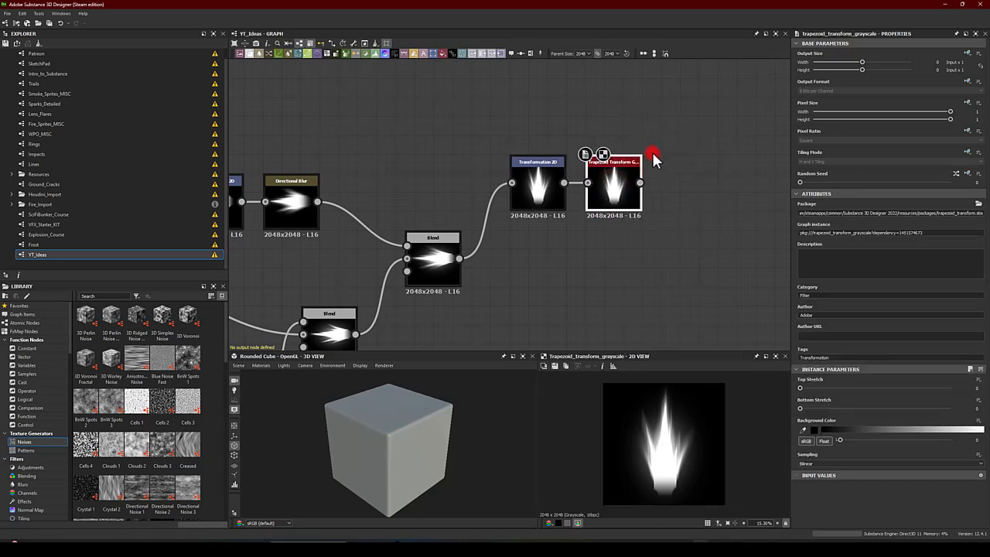
Add a Transformation 2D after the Trapezoid Transform and rotate the flash in 90-degree turns until its tip points left
middle_drag(655, 164, 471, 190)
drag(474, 204, 519, 211)
click(555, 195)
click(937, 234)
click(937, 235)
click(937, 235)
click(936, 235)
click(937, 235)
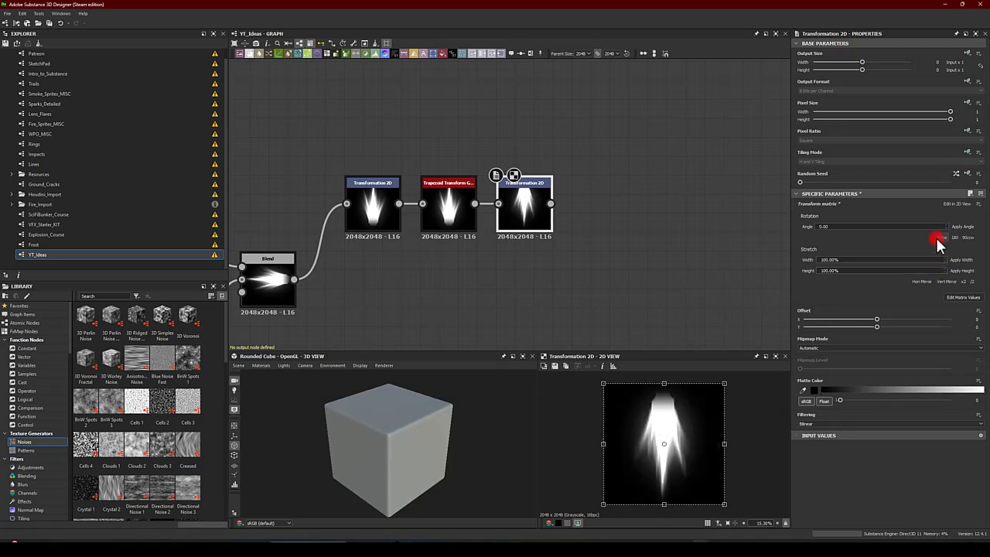
click(937, 235)
Set the Trapezoid Transform's Bottom Stretch to 0.35 and its Top Stretch to 0.5
click(444, 230)
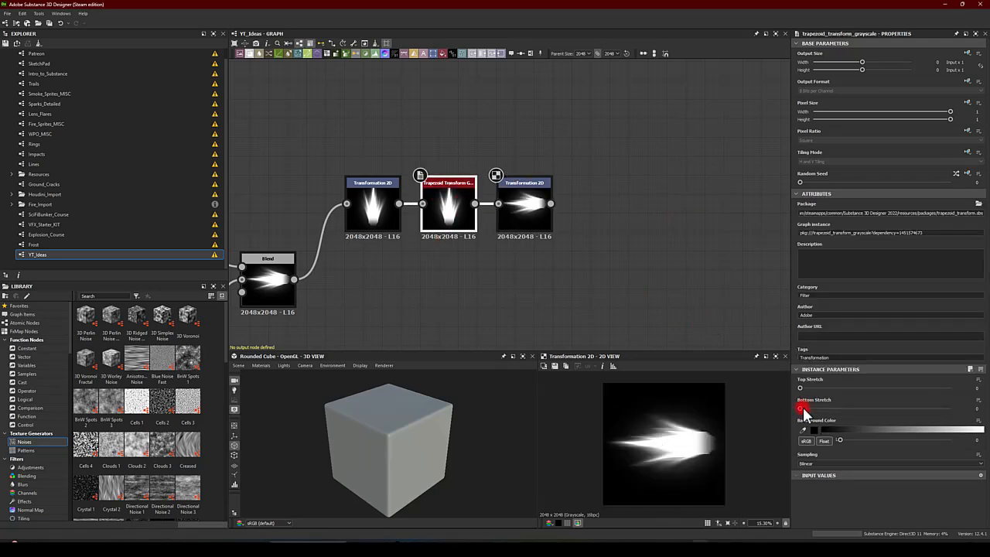
drag(804, 409, 852, 407)
click(687, 447)
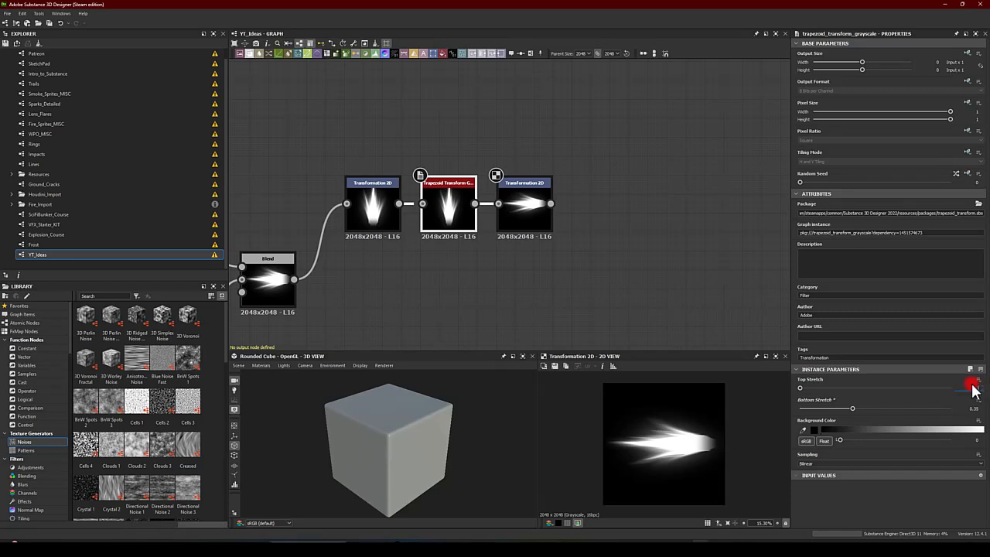
text(0.5)
key(Return)
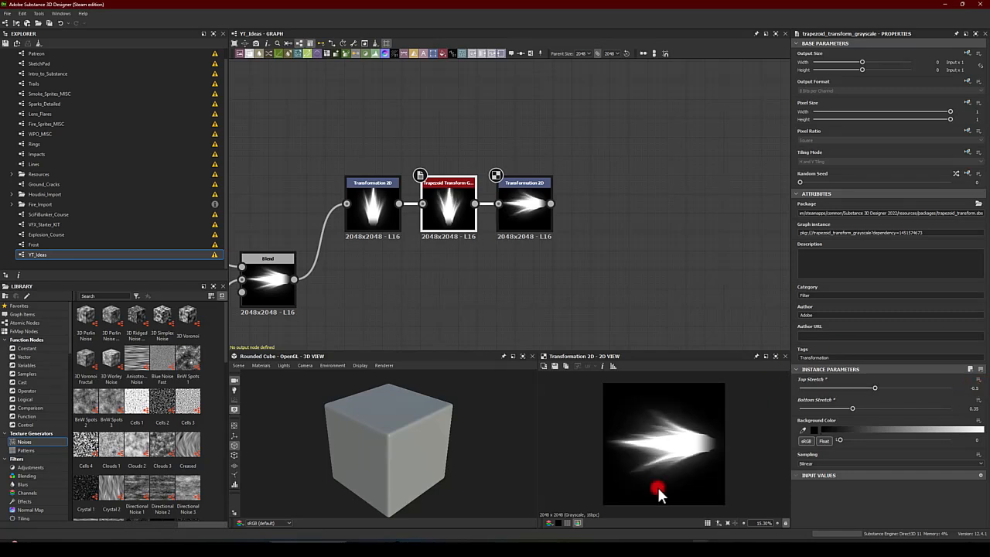
Examine the final Transformation 2D's flash in the 2D view, tiled and untiled, to check its edges
click(524, 204)
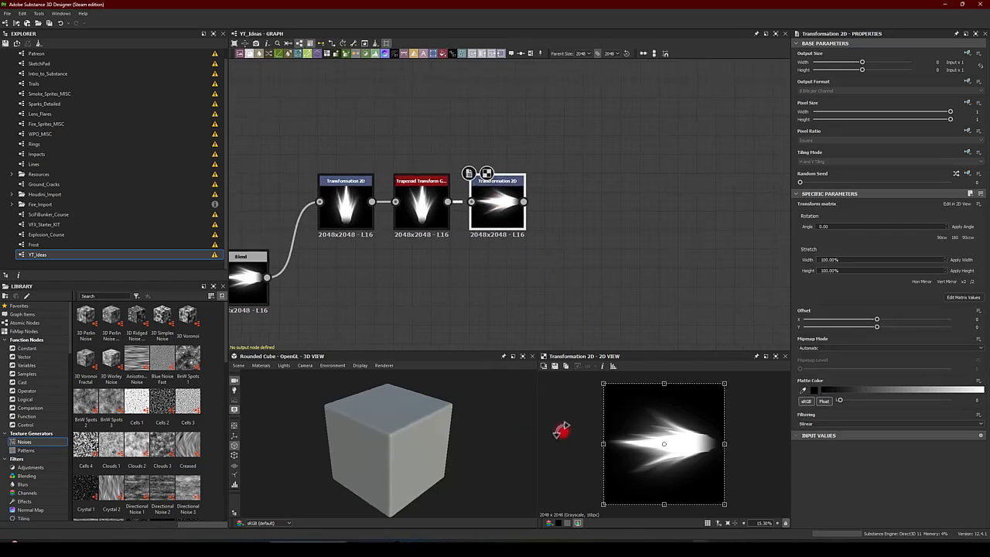
key(space)
scroll(611, 426, down, 2)
key(space)
scroll(670, 448, up, 3)
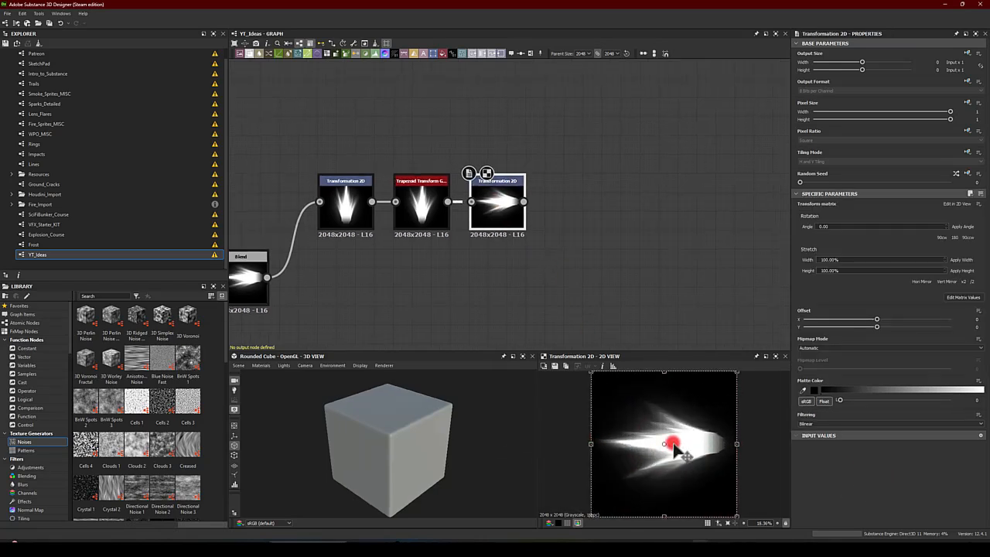
middle_drag(637, 270, 518, 267)
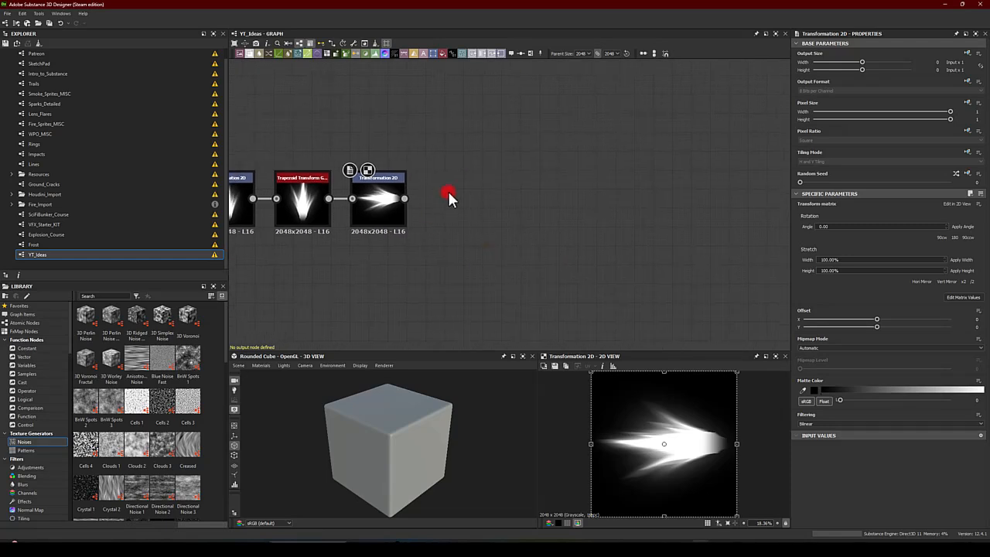
Add a Gradient Map node after the last Transformation 2D
middle_drag(448, 203, 458, 222)
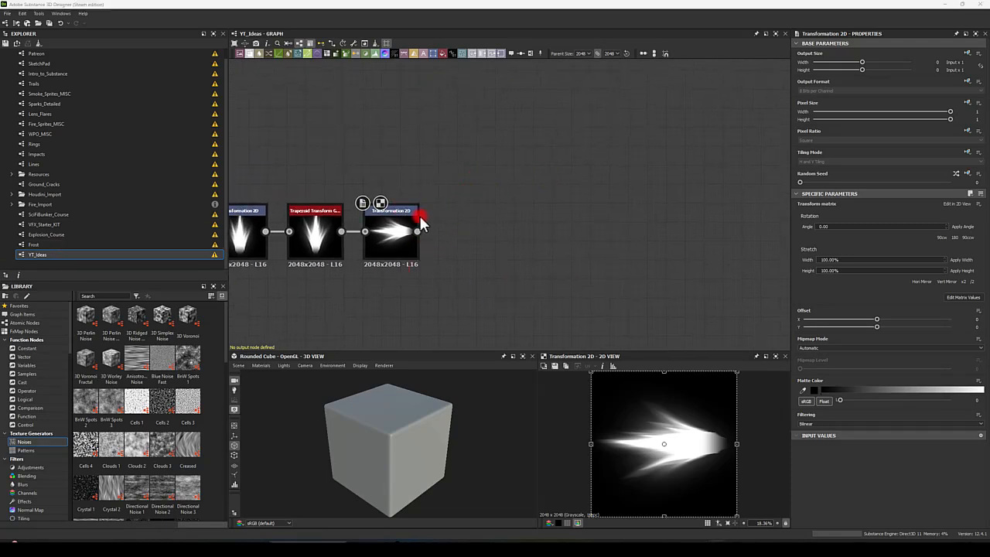
drag(418, 230, 522, 221)
text(gra)
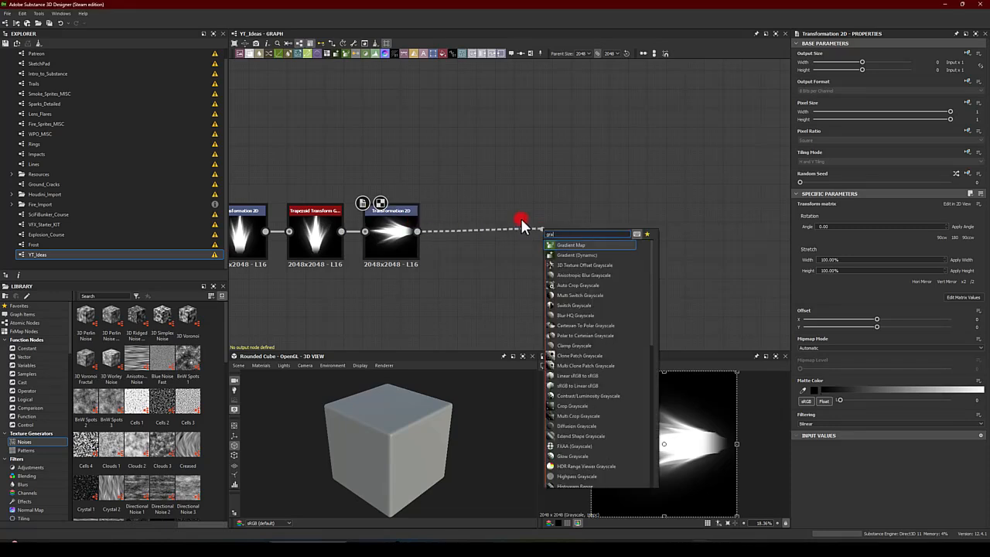
key(Return)
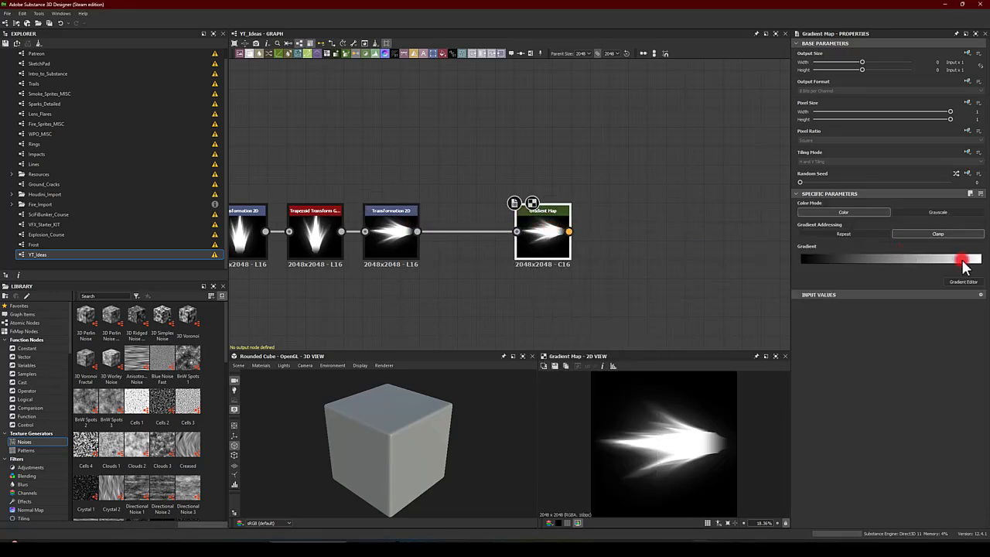
Add an orange key (#ff5d00) at 0.891 and a dark red key (#5a1300) at 0.314 to the Gradient Map's gradient
click(961, 265)
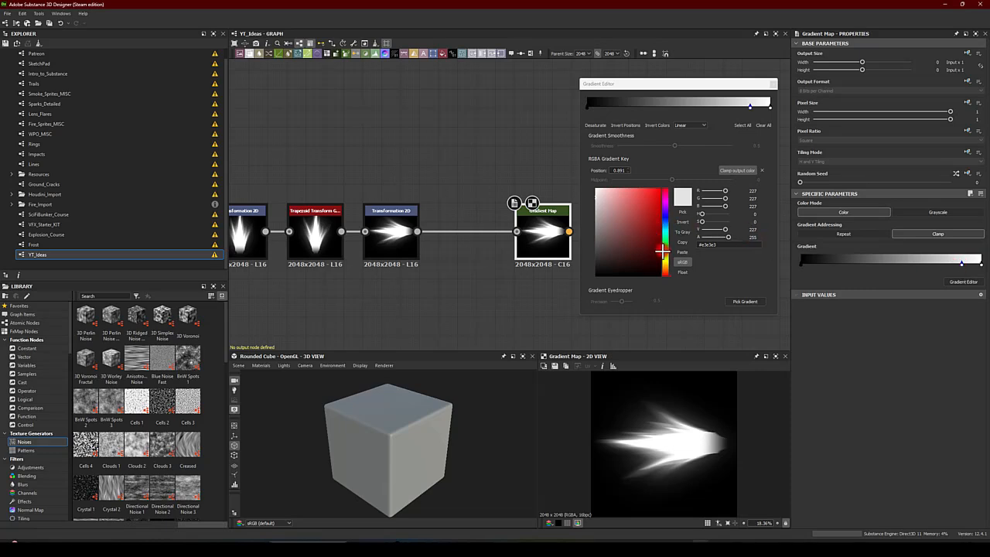
click(663, 267)
drag(655, 189, 691, 169)
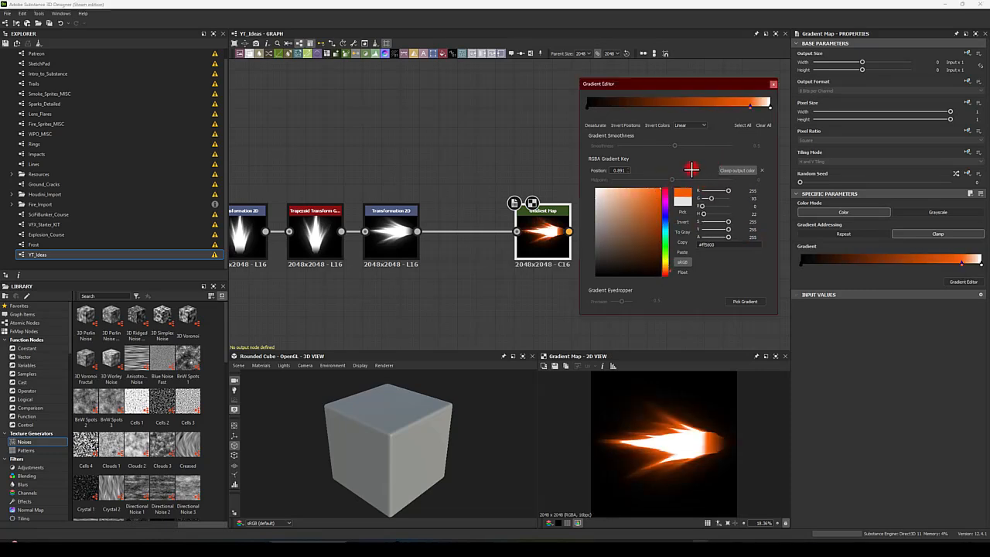
click(644, 103)
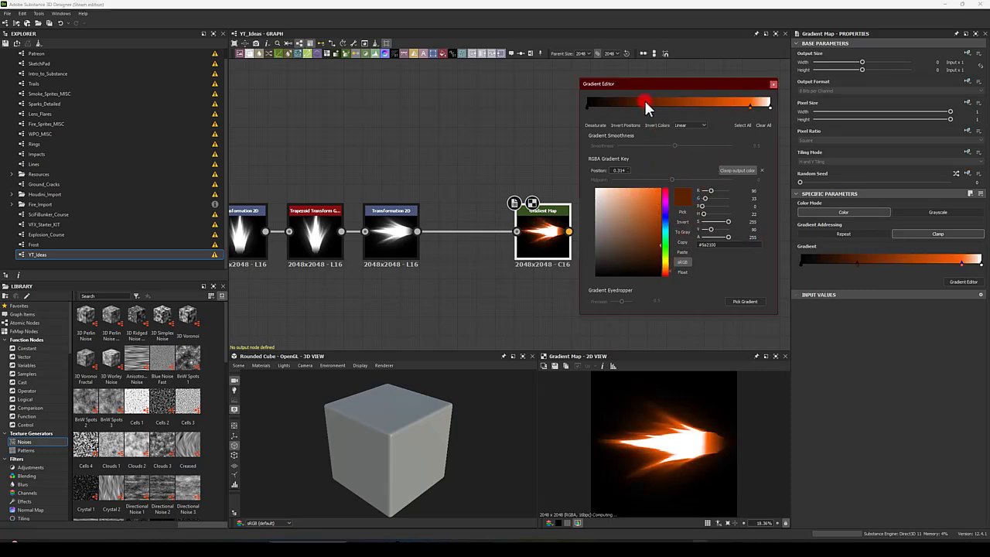
drag(667, 270, 668, 272)
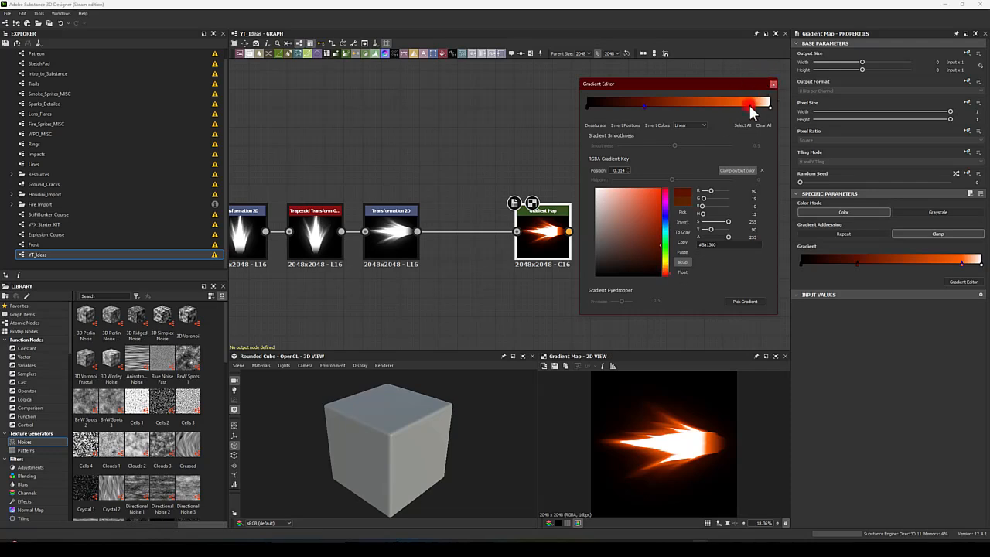
Shift the orange gradient key toward the middle, add a pale yellow key at about 0.86, and close the Gradient Editor
drag(751, 109, 702, 113)
click(742, 108)
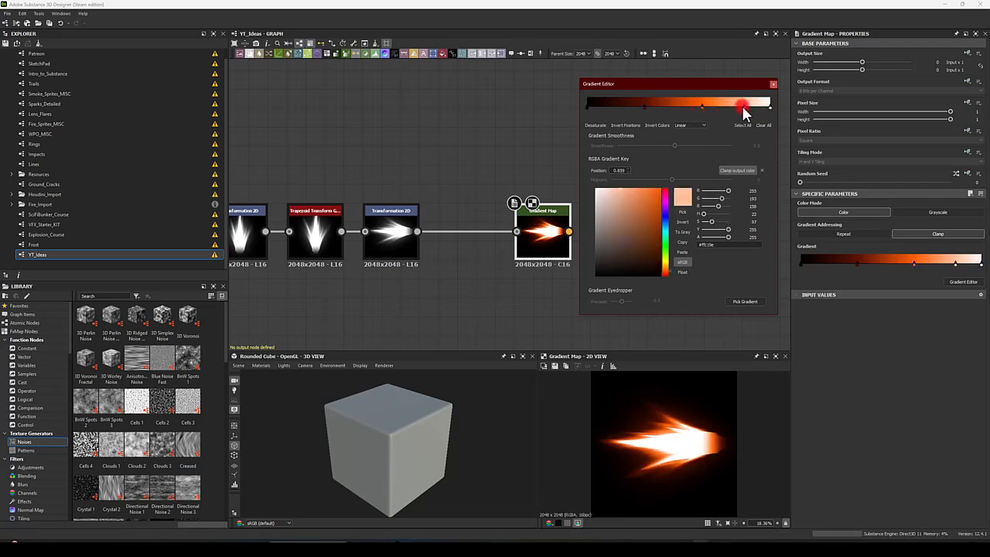
drag(667, 271, 666, 261)
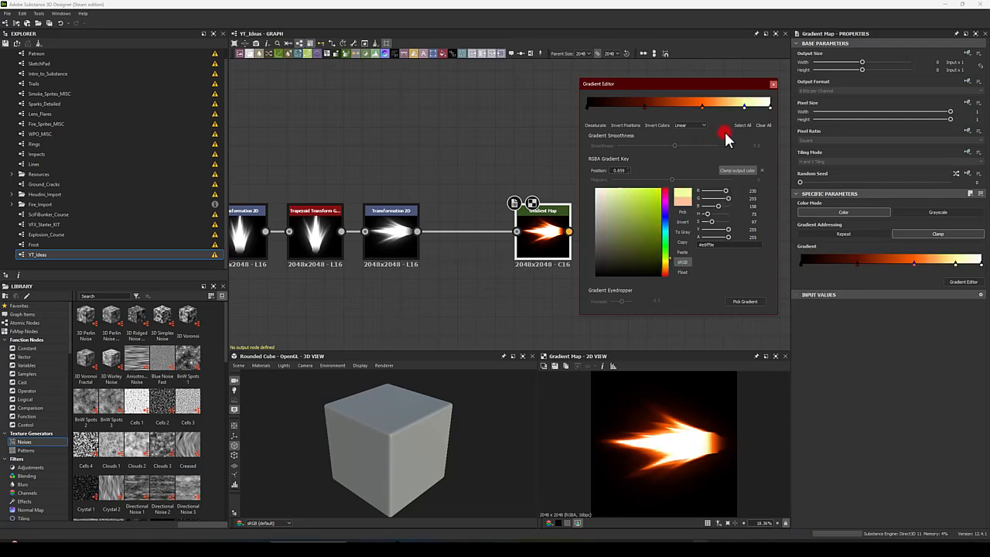
drag(745, 109, 756, 91)
click(772, 84)
Try swapping the foreground and background inputs of the Blend before the upward rotation, with its Opacity raised to 0.99
middle_drag(325, 137, 498, 126)
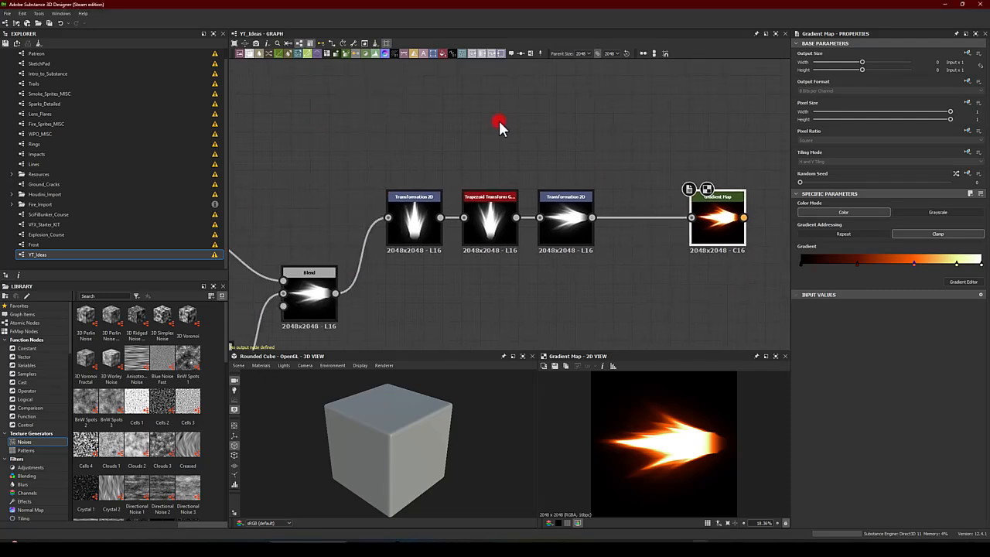
middle_drag(431, 297, 443, 206)
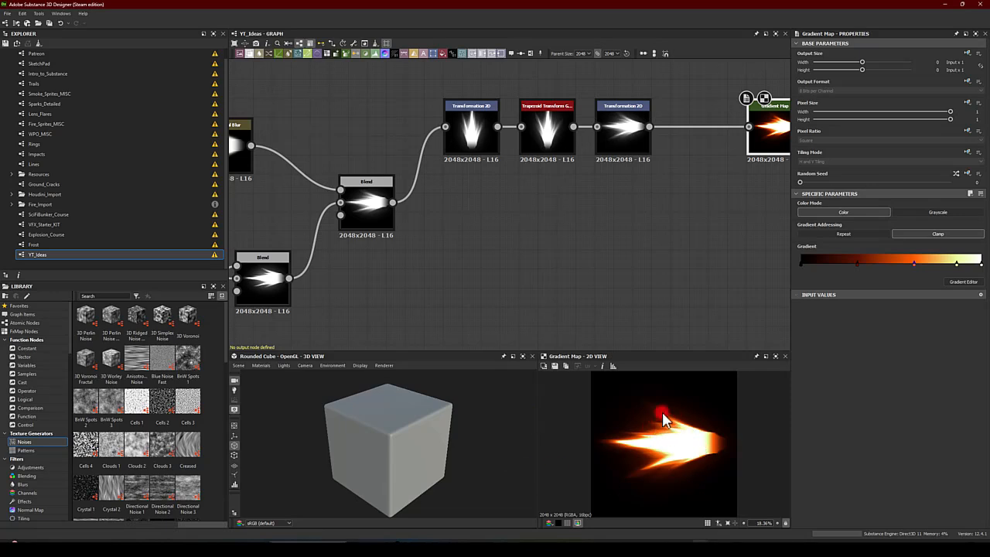
middle_drag(491, 235, 617, 214)
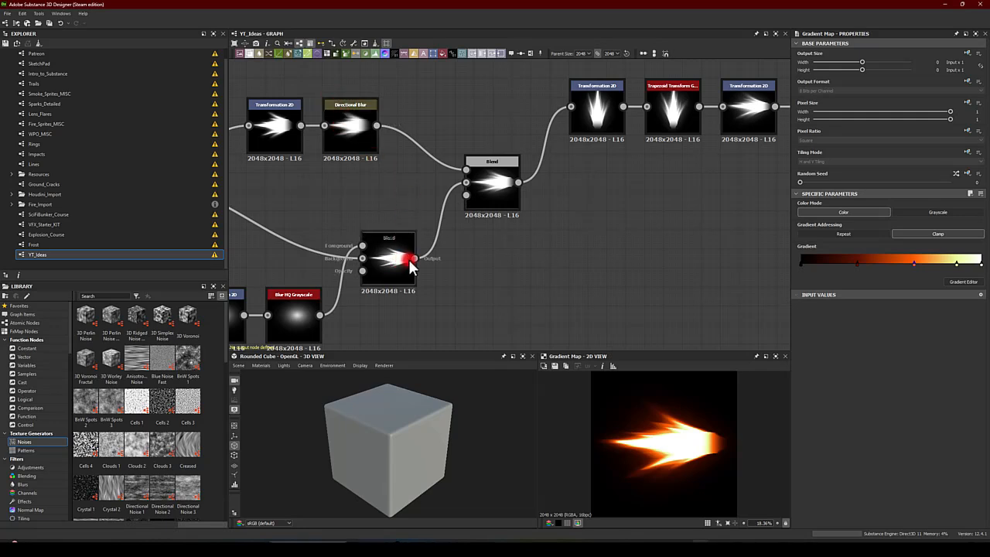
drag(414, 263, 466, 168)
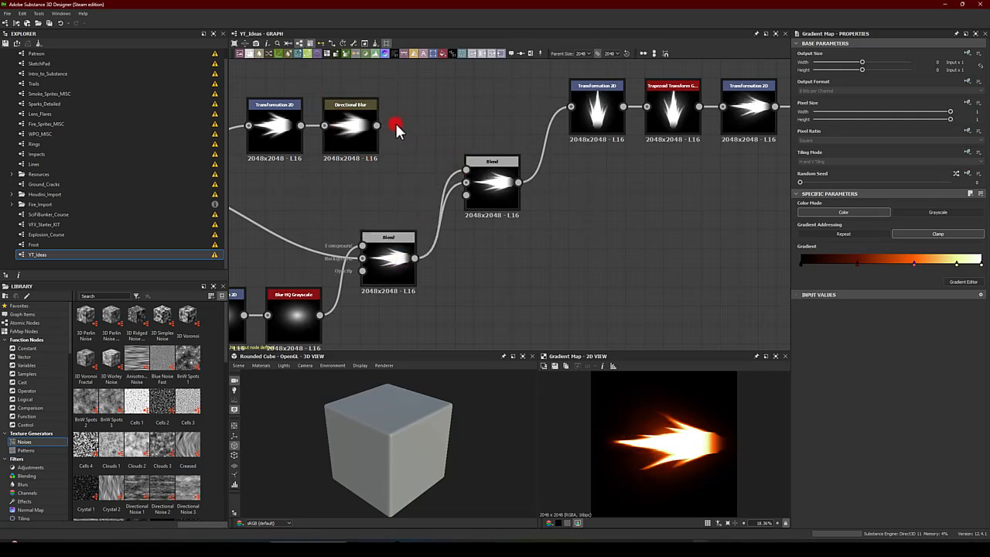
drag(379, 130, 466, 170)
click(475, 183)
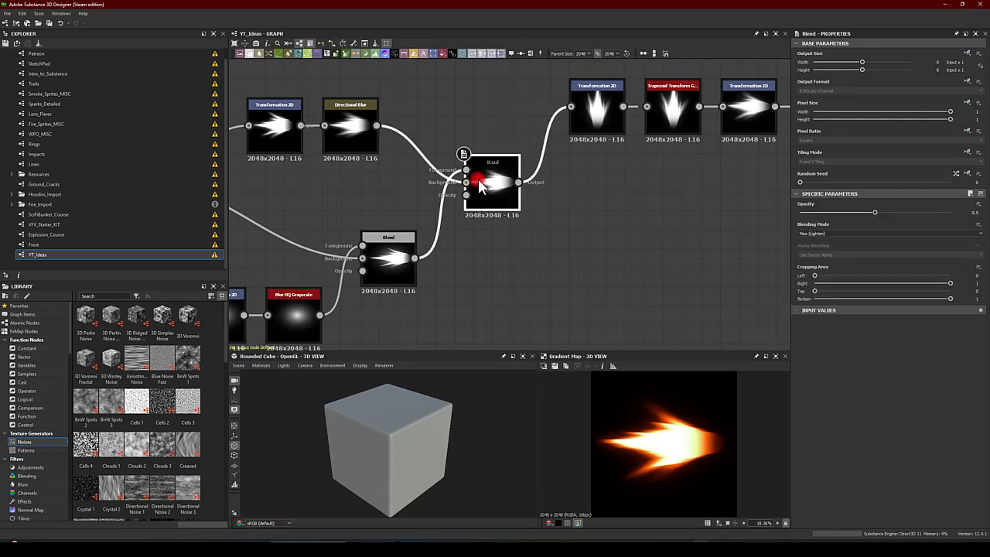
drag(875, 212, 948, 212)
Restore that Blend's inputs, with the Directional Blur as foreground and the lower Blend as background
drag(415, 258, 462, 170)
click(441, 177)
drag(414, 258, 466, 182)
drag(379, 126, 466, 169)
Set the Opacity of the Blend combining the Directional Blur and the lower Blend to 0.4
click(532, 280)
click(501, 178)
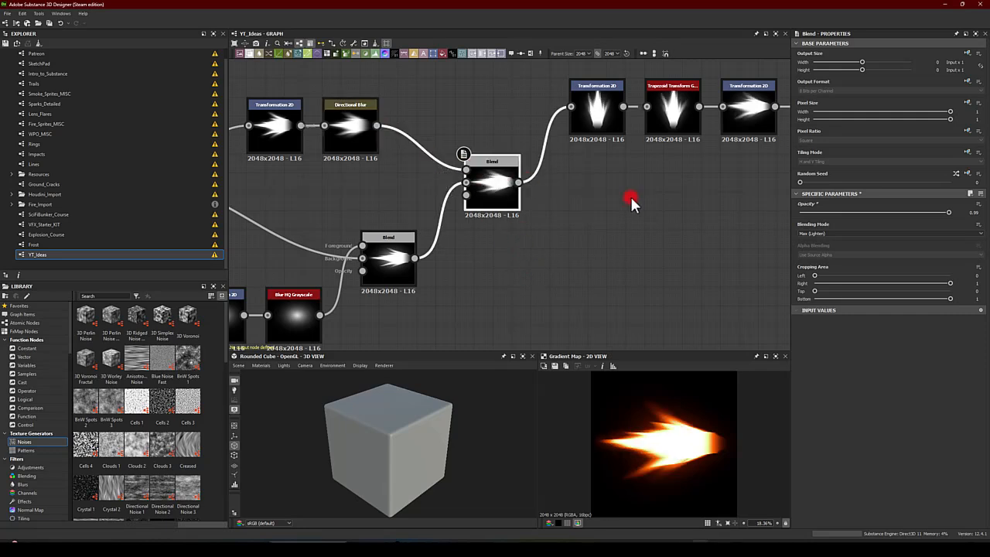
drag(938, 217, 855, 225)
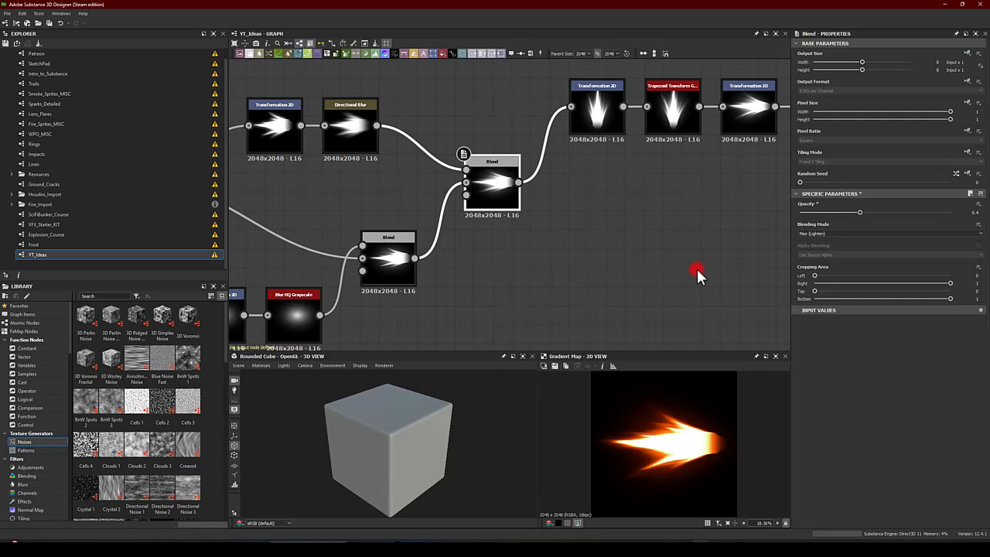
Add a Blend after the last Transformation 2D, feed the Blur HQ Grayscale glow into its foreground, and set Max (Lighten) mode
middle_drag(733, 218, 646, 212)
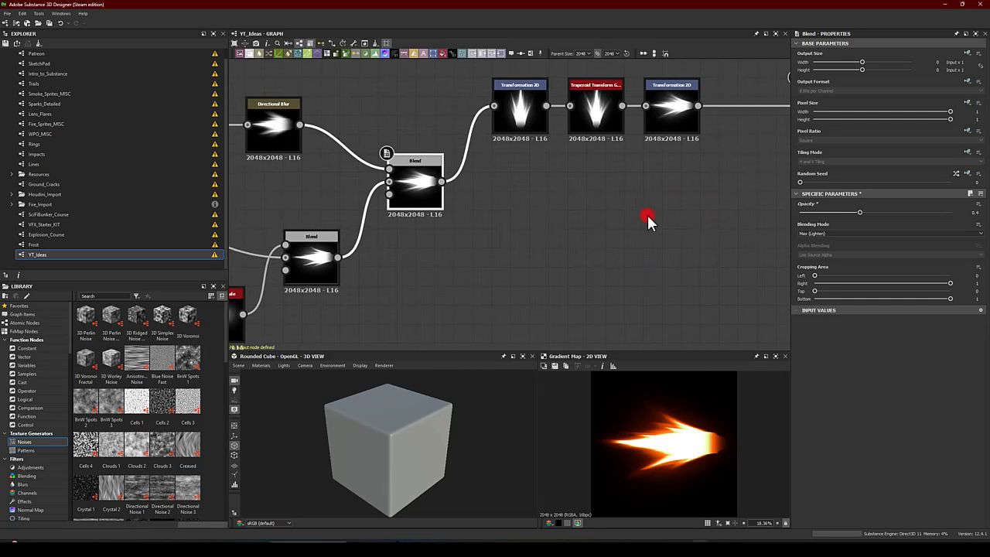
scroll(646, 212, down, 2)
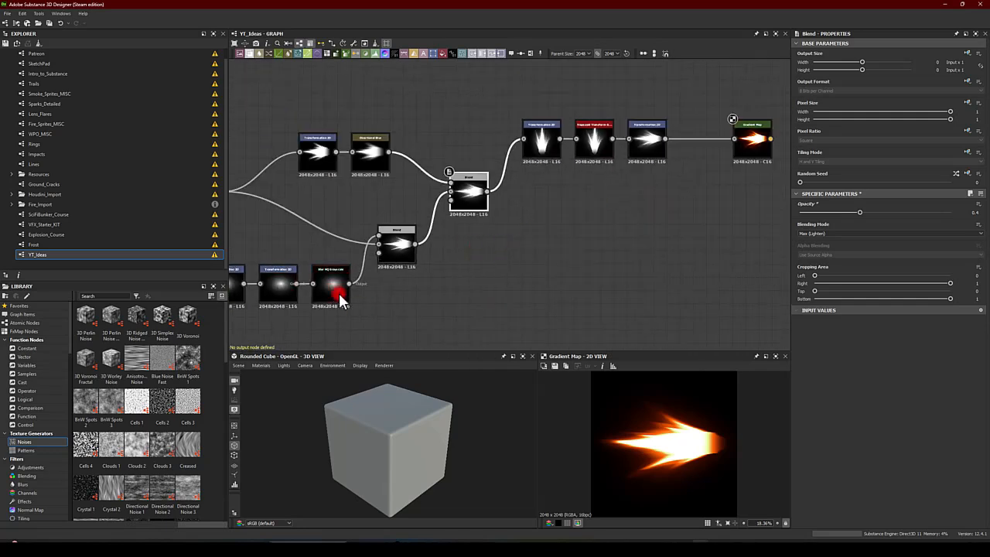
drag(665, 140, 688, 243)
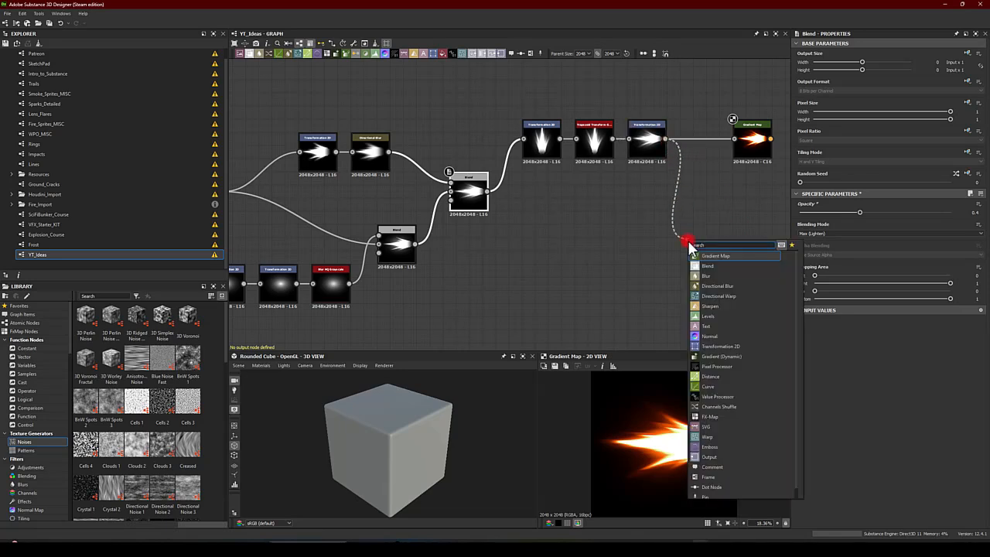
click(707, 266)
drag(352, 284, 702, 247)
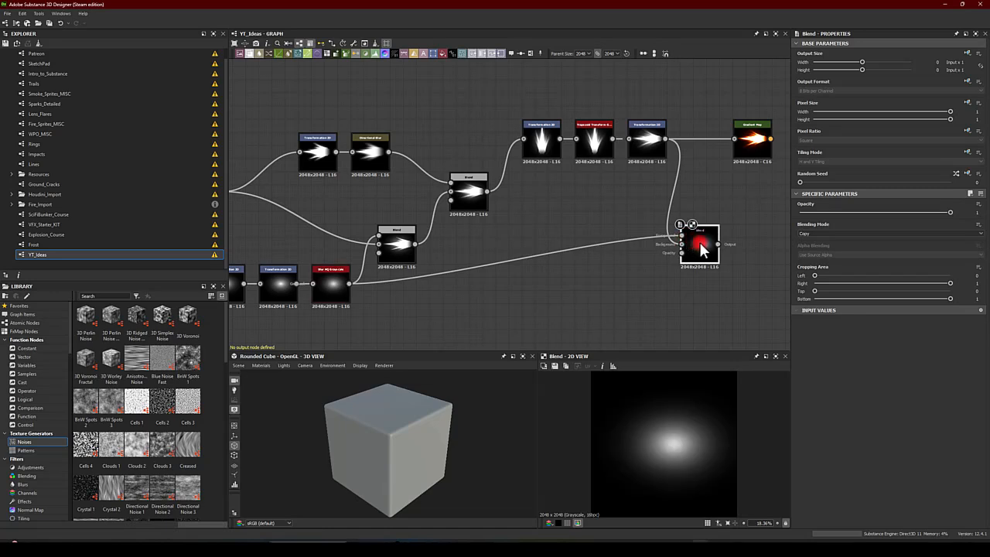
click(817, 233)
click(809, 263)
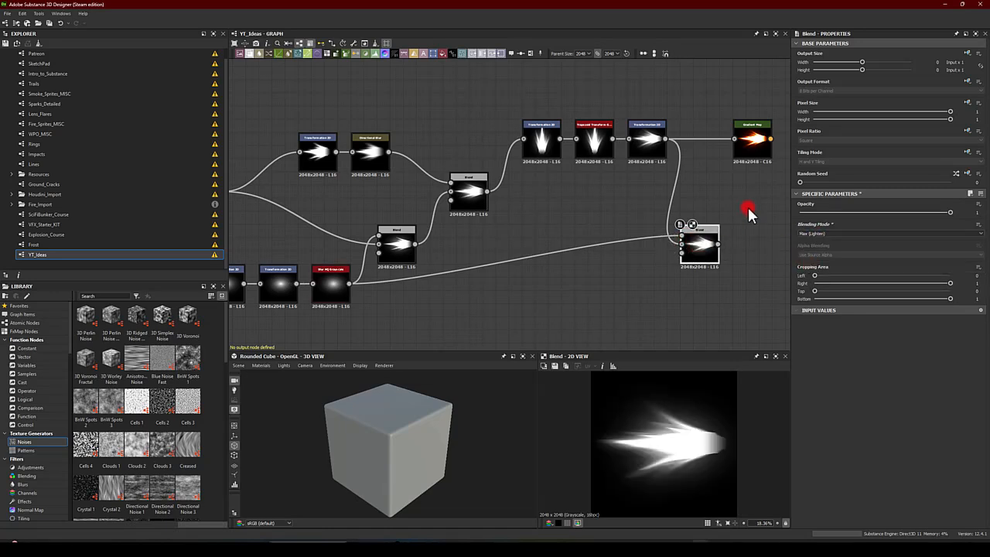
Feed the new Blend's output into the Gradient Map and preview the coloured flash
middle_drag(749, 213, 640, 243)
drag(625, 256, 642, 151)
click(649, 157)
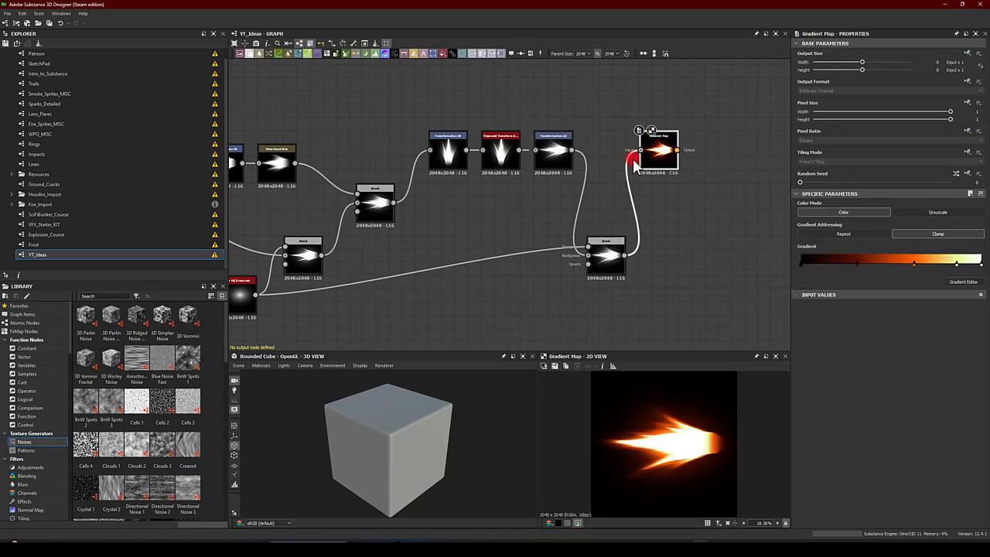
Insert a Transformation 2D between the Blur HQ Grayscale and the new Blend's foreground input
click(604, 258)
middle_drag(398, 314, 460, 254)
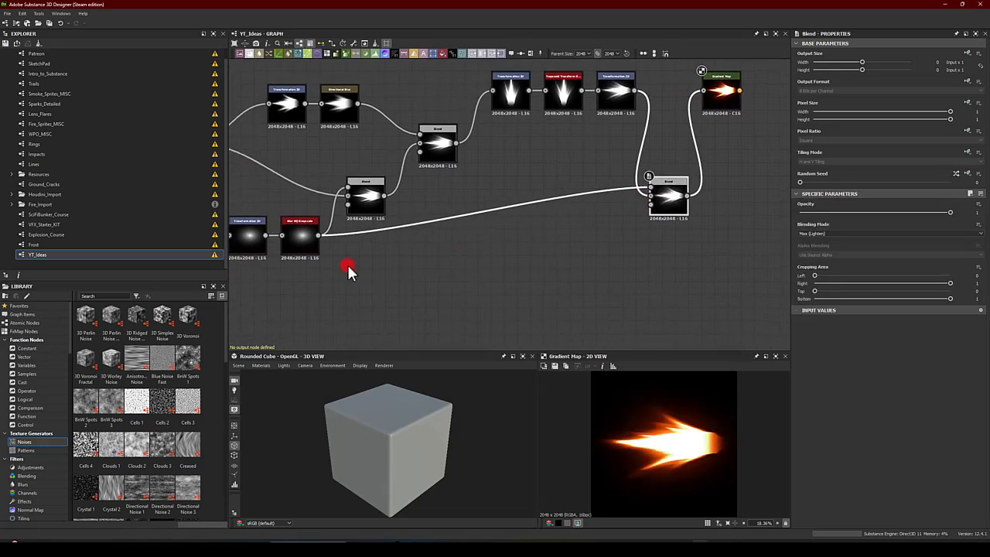
drag(352, 244, 651, 188)
text(tra)
click(523, 263)
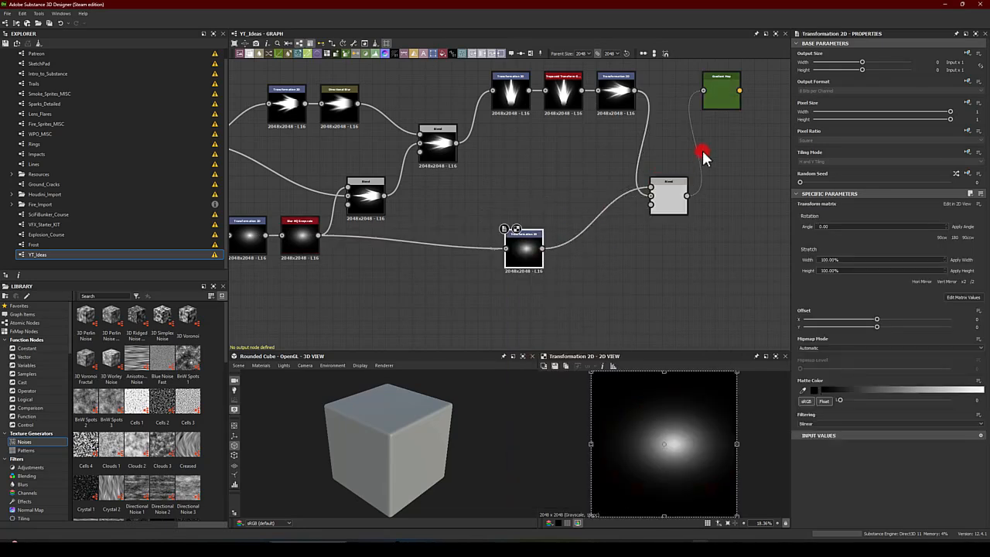
Enlarge the glow in the new Transformation 2D with an X offset of 0.0257, and check the coloured flash tiled and untiled
click(719, 91)
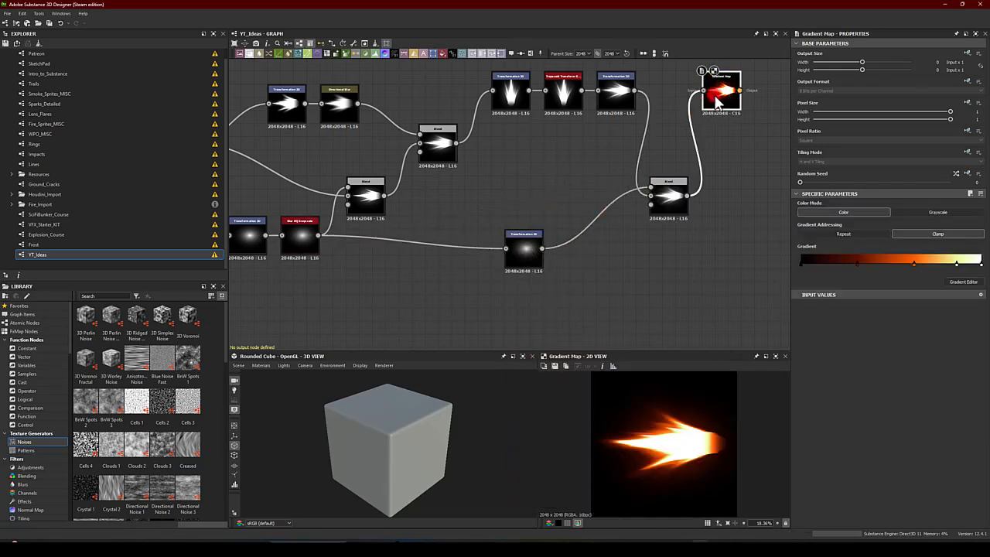
click(526, 249)
mouse_move(658, 433)
mouse_down()
mouse_move(641, 437)
mouse_move(654, 428)
mouse_move(658, 441)
mouse_move(654, 425)
mouse_move(656, 445)
mouse_up()
scroll(572, 452, down, 3)
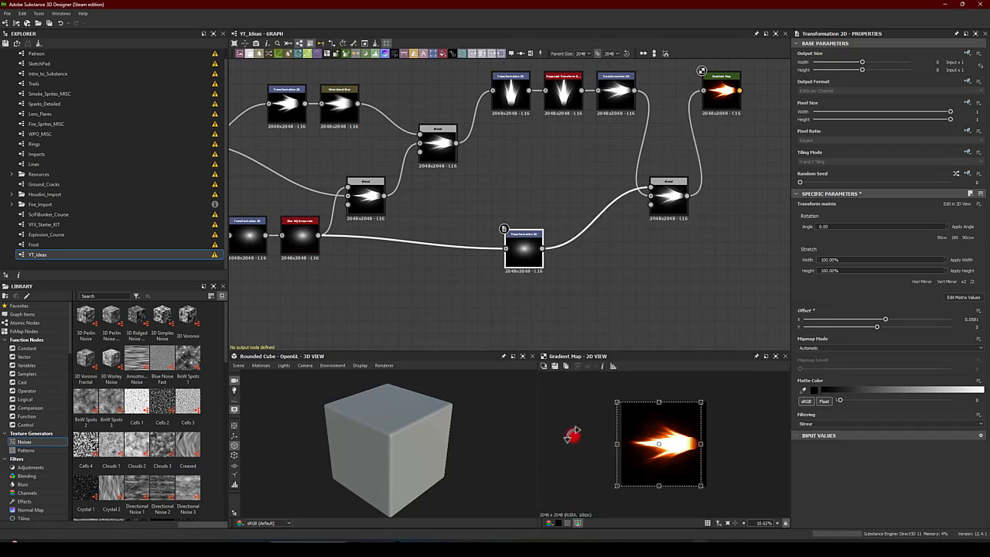
mouse_move(616, 402)
mouse_down()
mouse_move(596, 389)
mouse_move(604, 397)
mouse_up()
drag(656, 439, 659, 422)
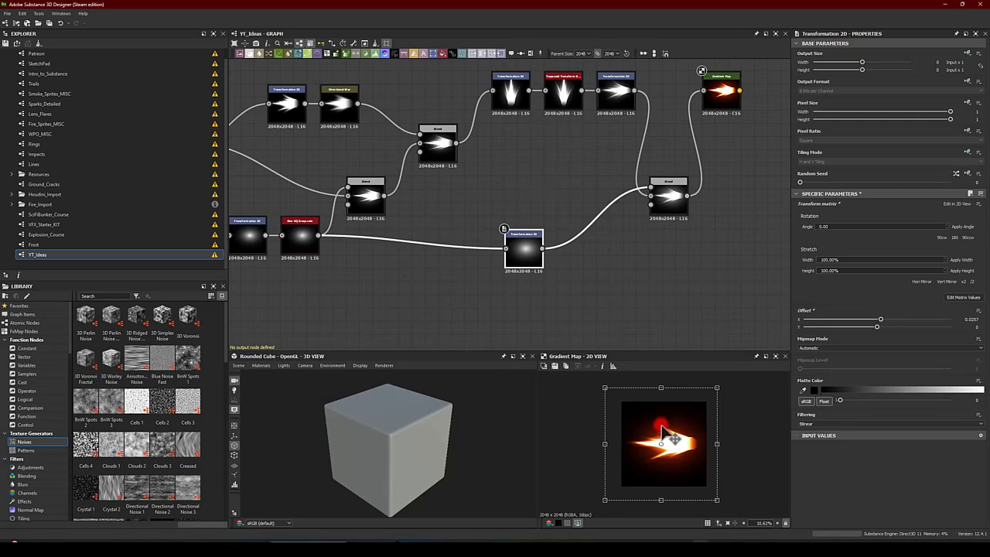
scroll(742, 417, up, 5)
scroll(754, 423, down, 6)
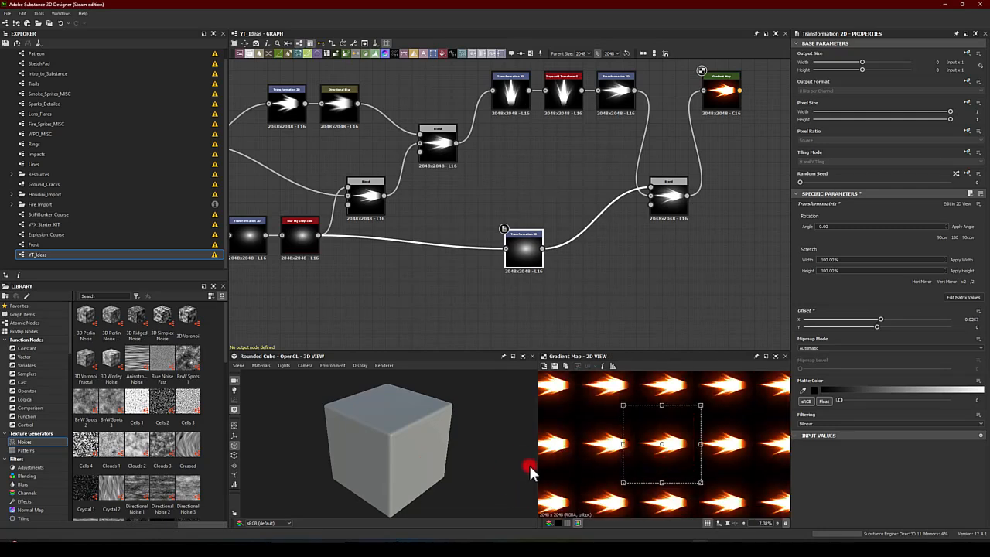
key(space)
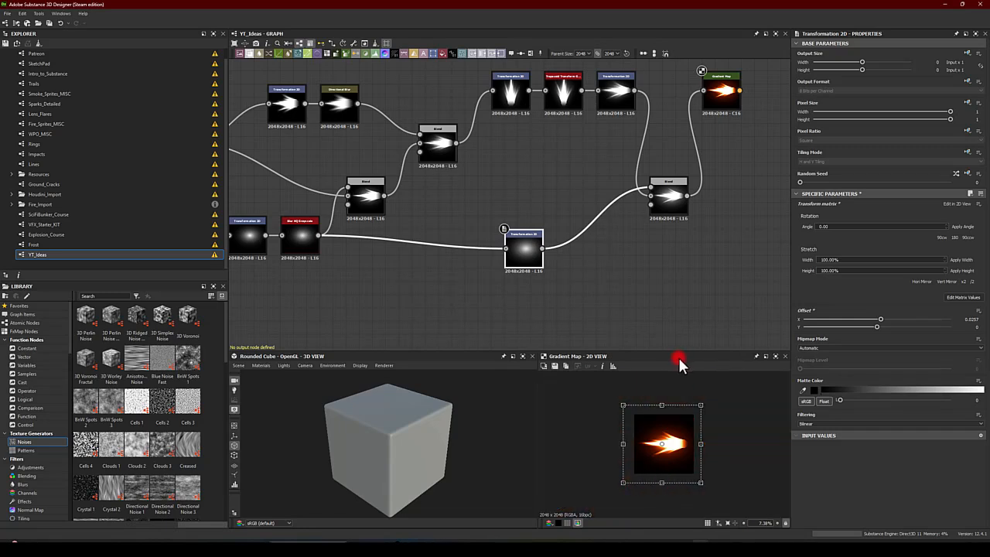
Reduce the Opacity of the Blend feeding the Gradient Map
click(665, 195)
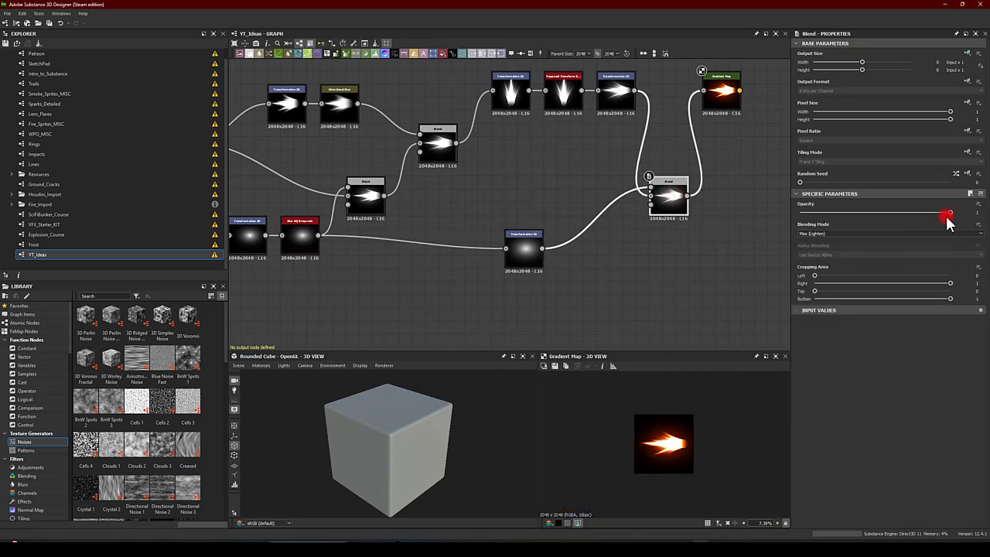
drag(947, 211, 987, 216)
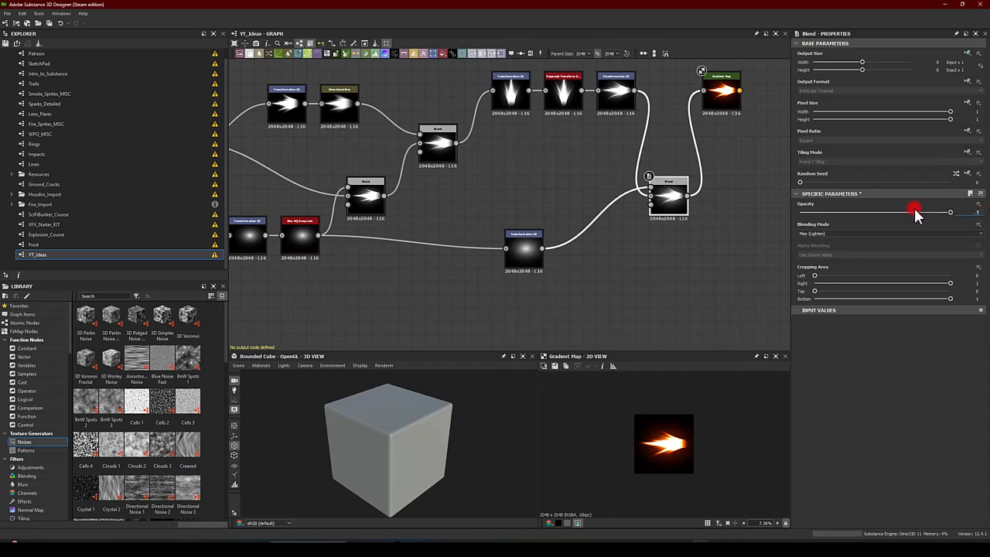
Move the Gradient Map and the final Blend node away from the Transformation 2D chain to make room for more nodes
click(705, 100)
middle_drag(728, 187, 600, 239)
scroll(661, 404, up, 3)
drag(586, 152, 705, 170)
click(613, 393)
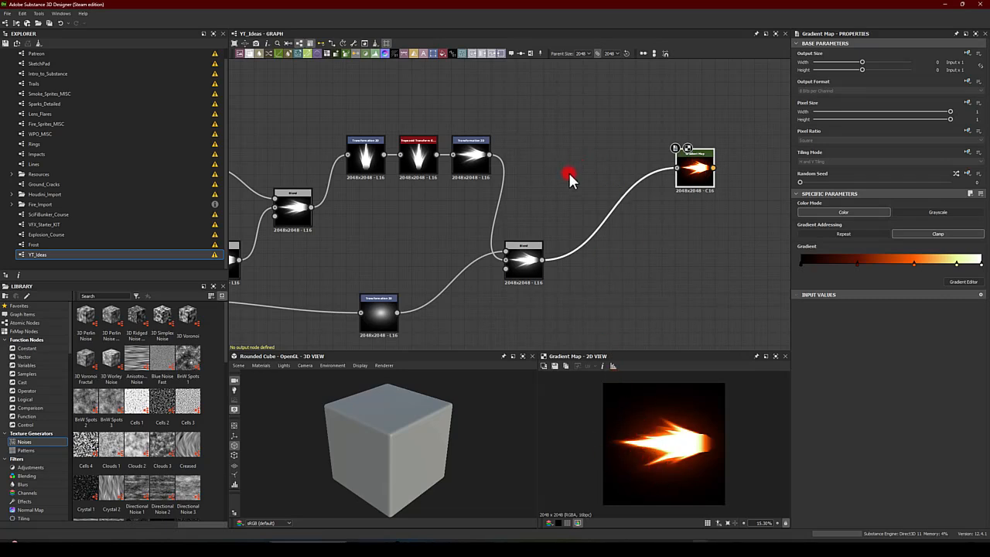
mouse_move(543, 266)
mouse_down()
mouse_move(646, 268)
mouse_move(623, 314)
mouse_up()
Add a Blend node connected to the output of the last Transformation 2D in the upper chain
click(475, 159)
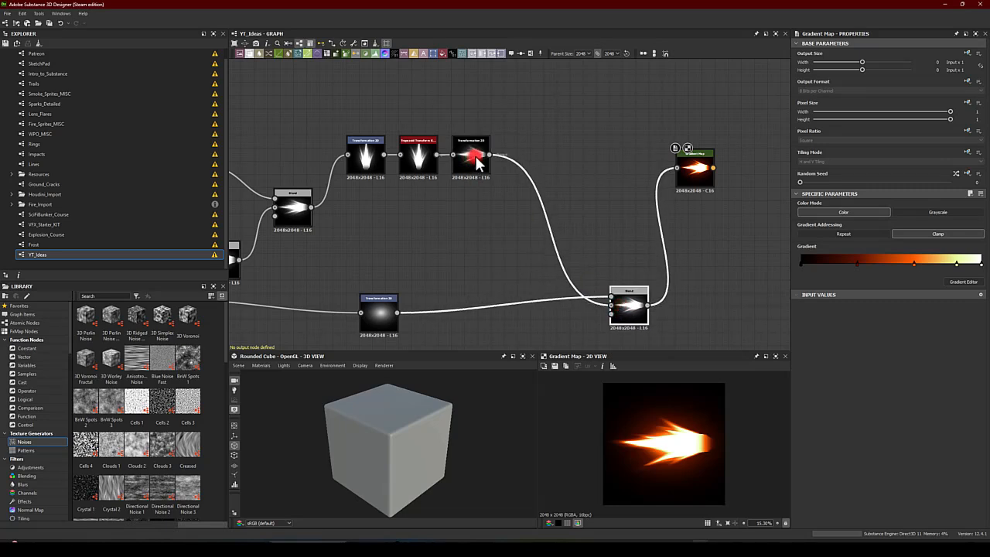
drag(532, 147, 545, 146)
text(blen)
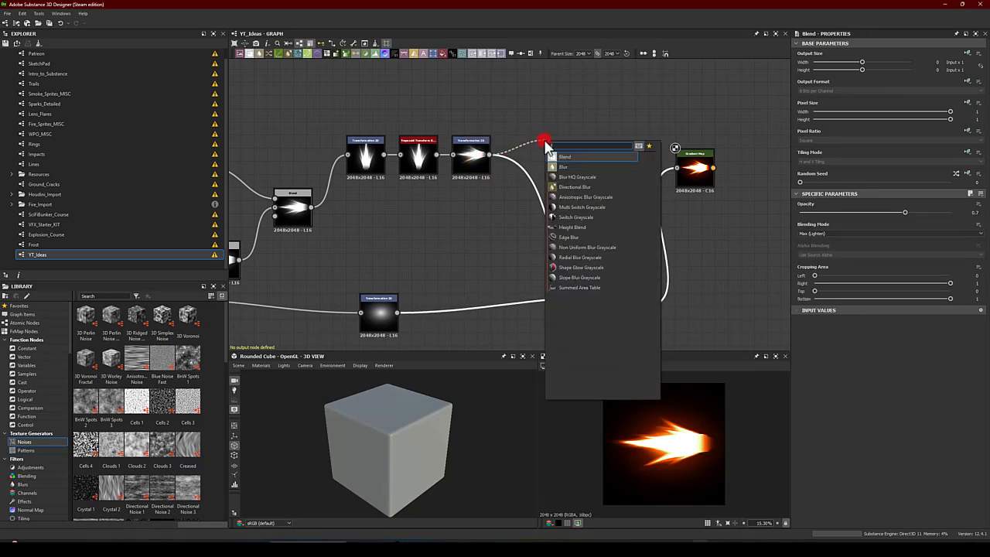
click(565, 172)
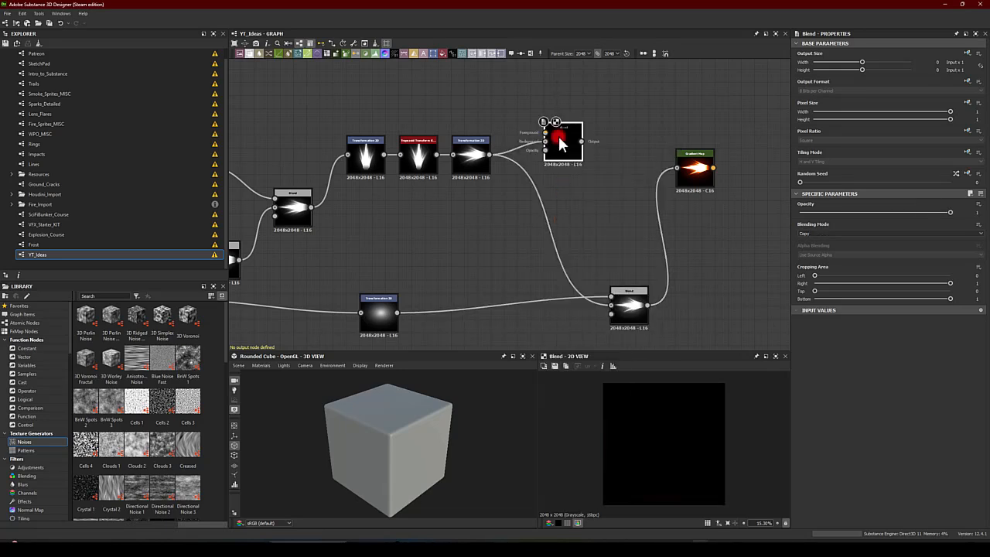
Add a Gradient Linear 1 node above the chain and connect it to the new Blend's foreground input
key(space)
text(gra)
click(474, 167)
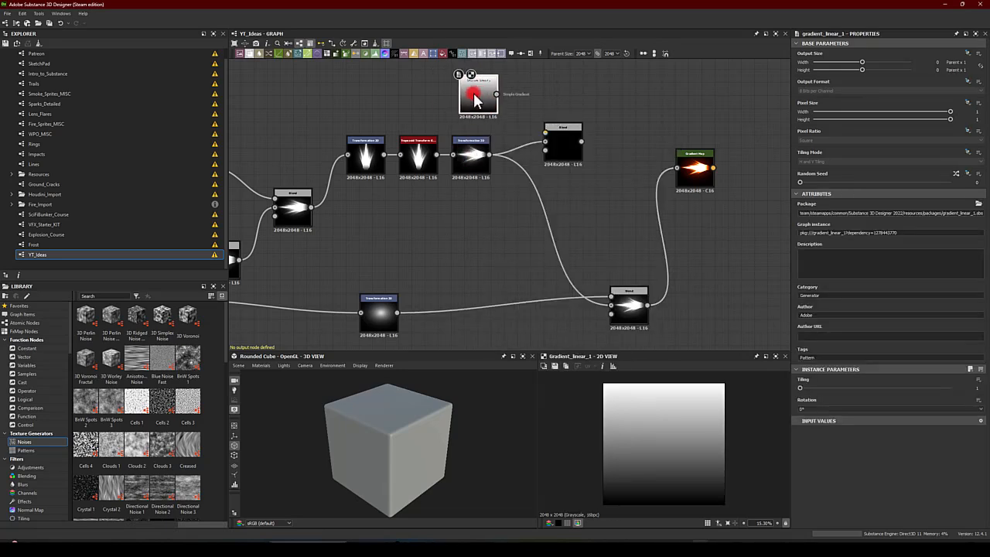
drag(489, 96, 567, 147)
Set the Gradient Linear 1 node's rotation to 270°
click(470, 87)
click(808, 408)
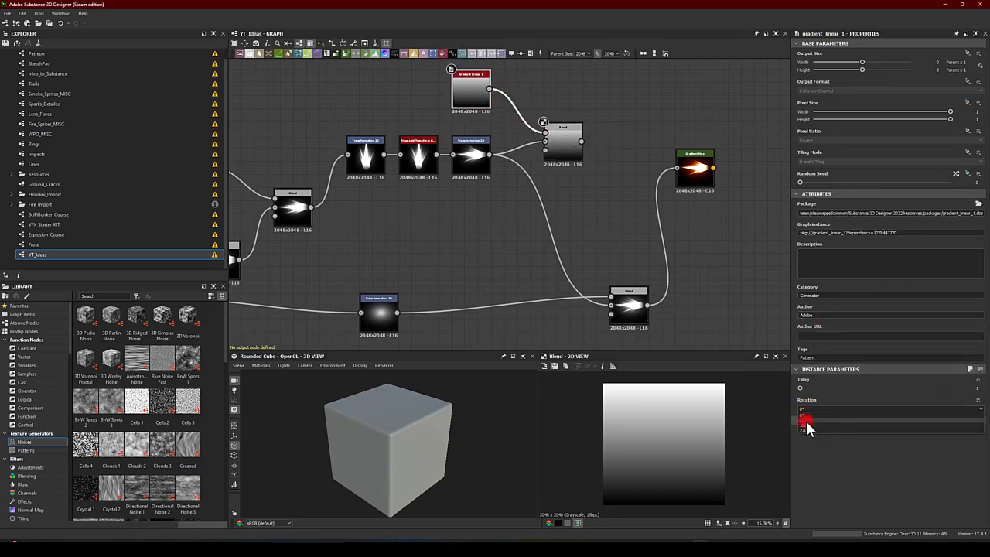
click(802, 426)
Connect the new Blend's output to the background input of the final Blend and preview the final Blend
click(555, 146)
drag(580, 142, 611, 306)
drag(629, 307, 641, 280)
double_click(642, 280)
Set the gradient's Blend node to Subtract mode with an opacity of 0.15 while previewing the Gradient Map
click(559, 147)
click(807, 234)
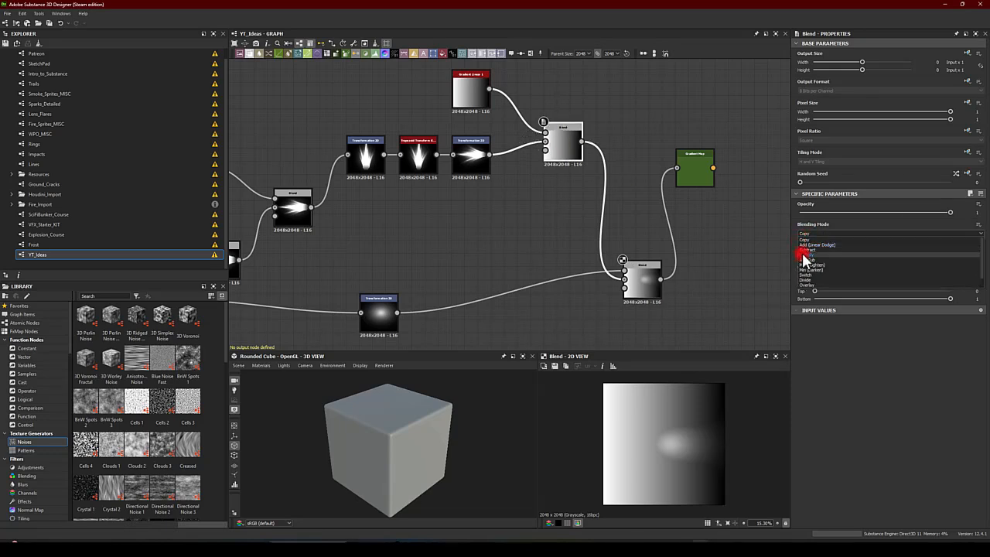
click(805, 250)
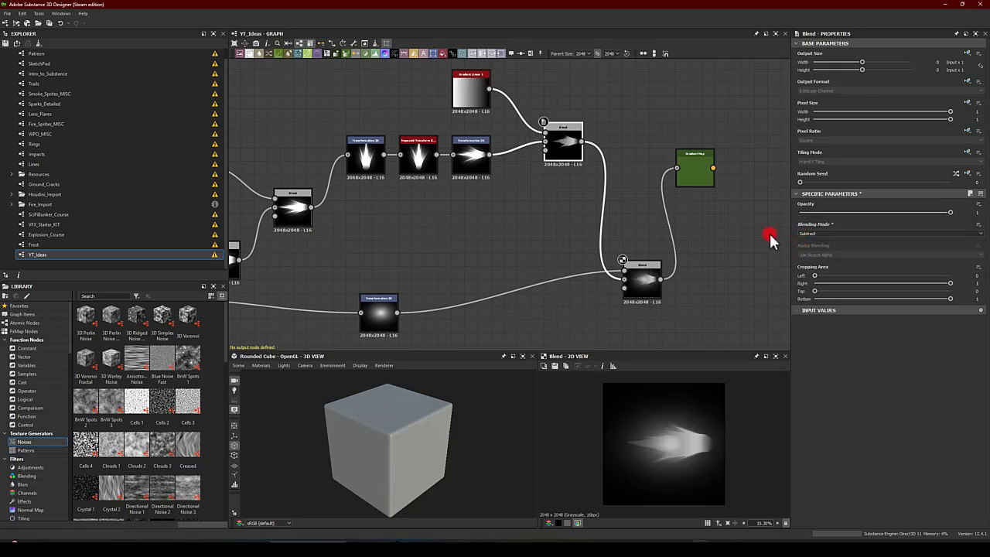
double_click(692, 168)
click(562, 146)
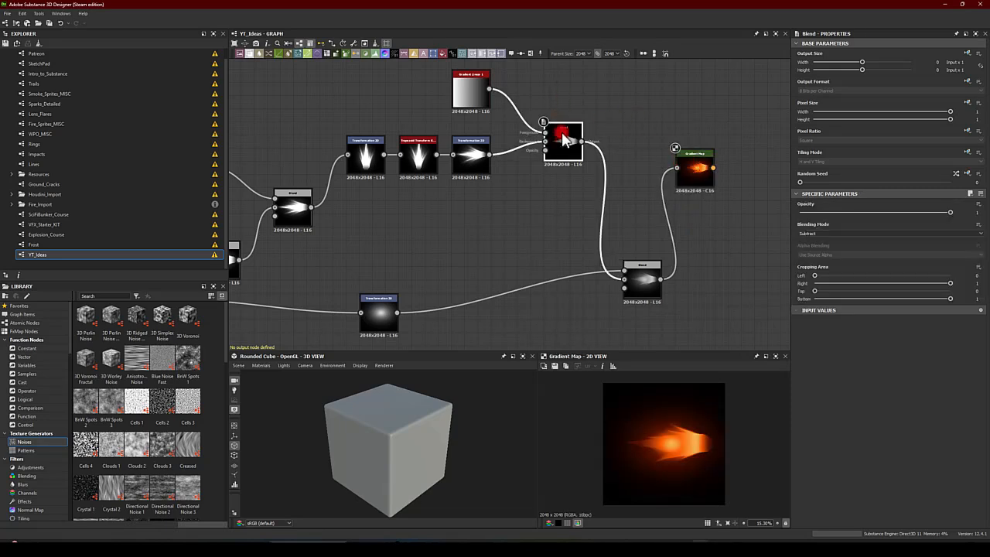
drag(949, 212, 823, 221)
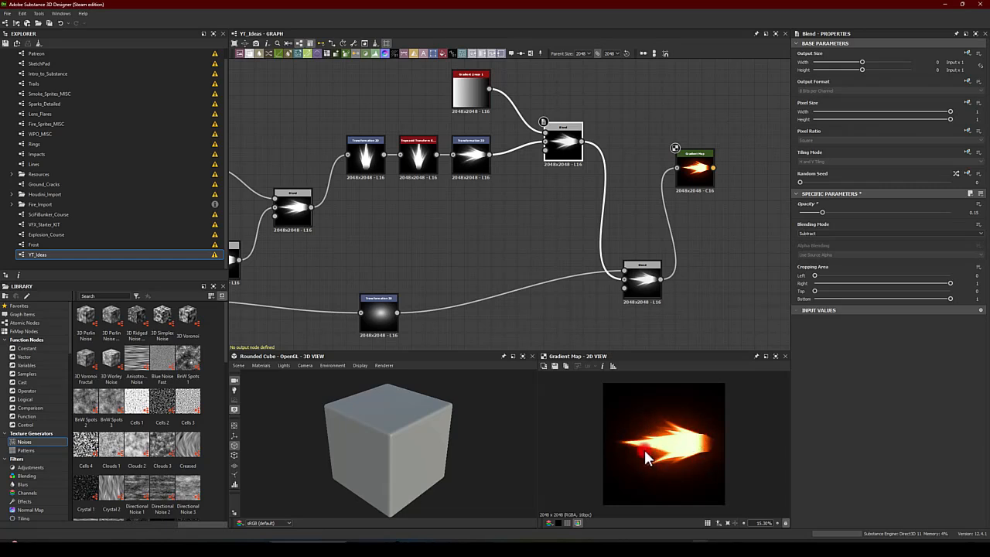
Insert a Histogram Scan between the Gradient Linear 1 and the Subtract Blend, and preview the Gradient Map
middle_drag(492, 223, 512, 289)
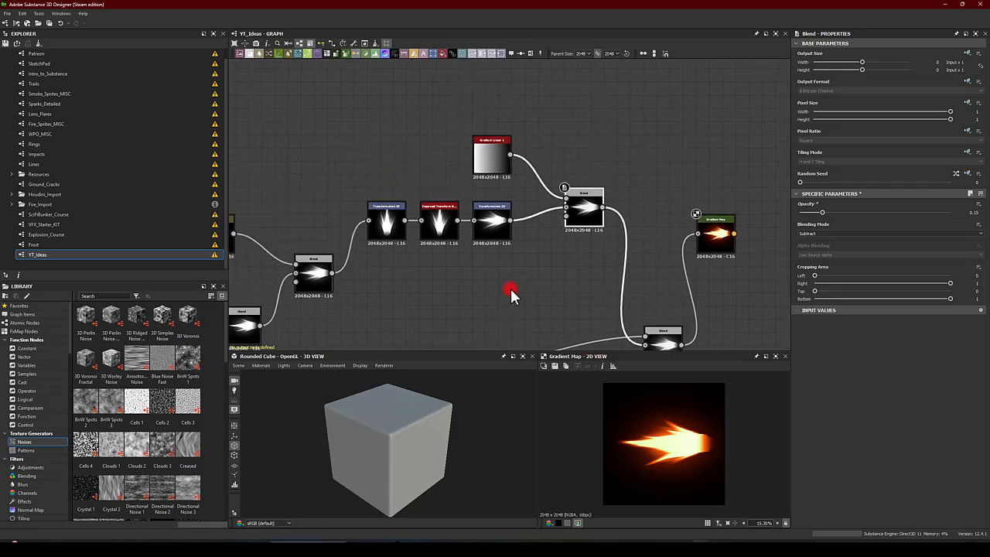
drag(503, 159, 514, 113)
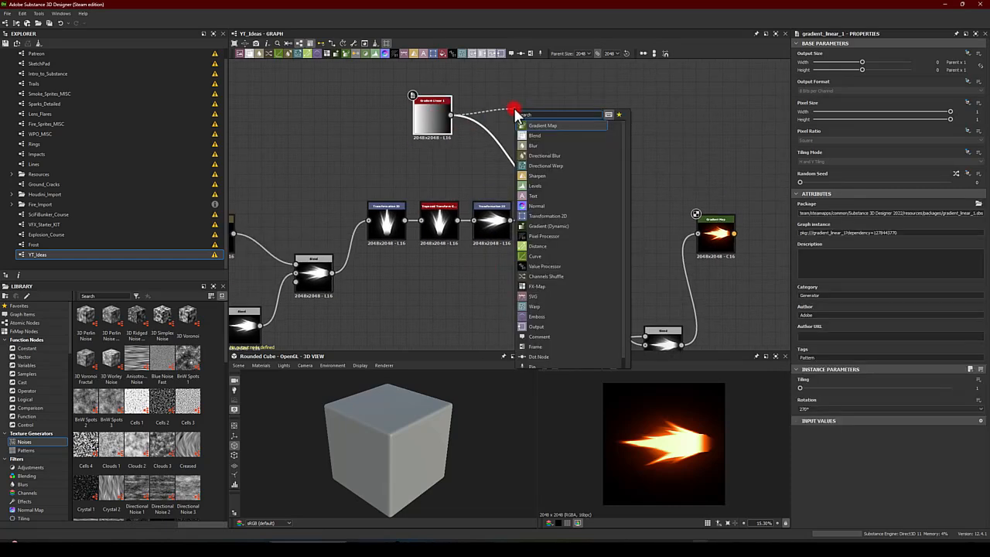
text(scan)
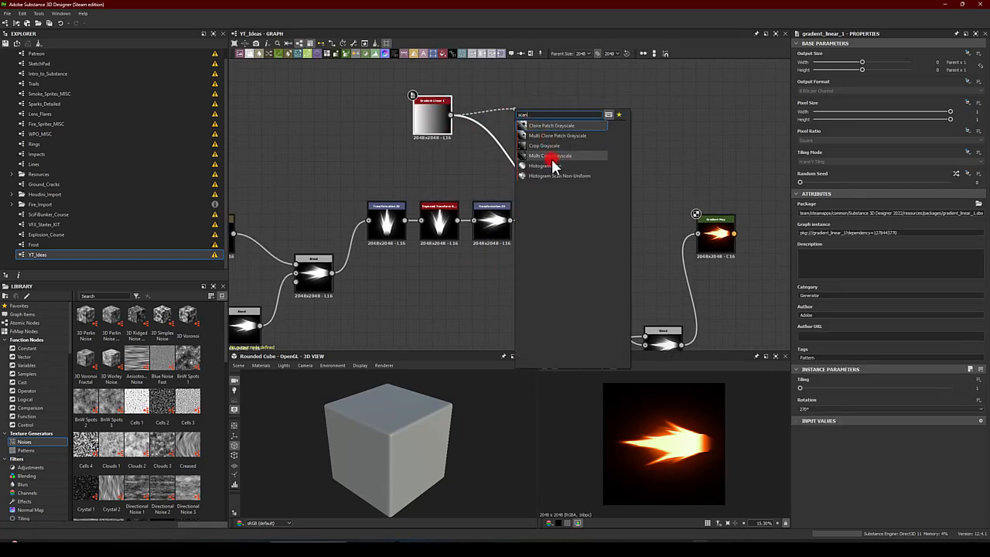
click(550, 165)
drag(523, 106, 567, 203)
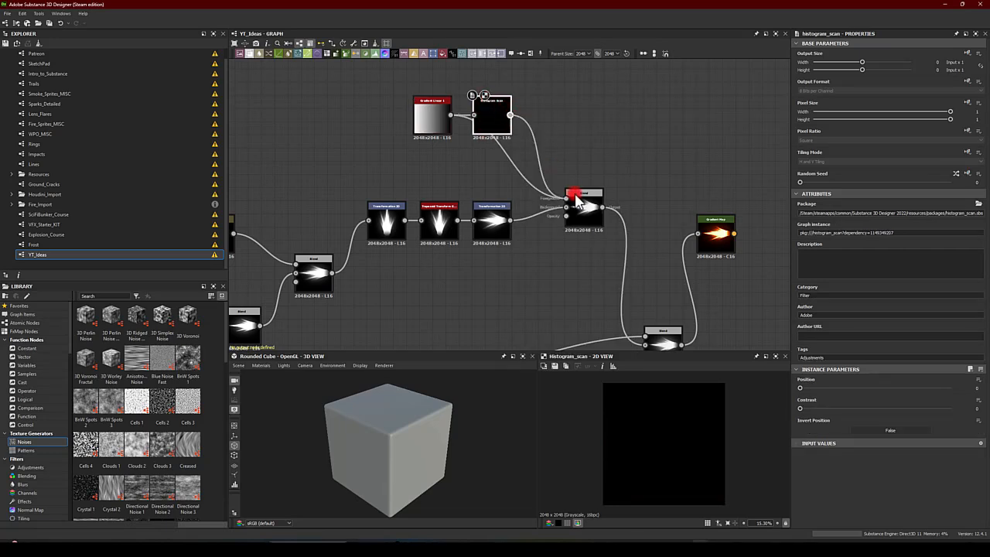
click(715, 233)
Set the Histogram Scan's position to 0.55 and contrast to 0.45
click(488, 114)
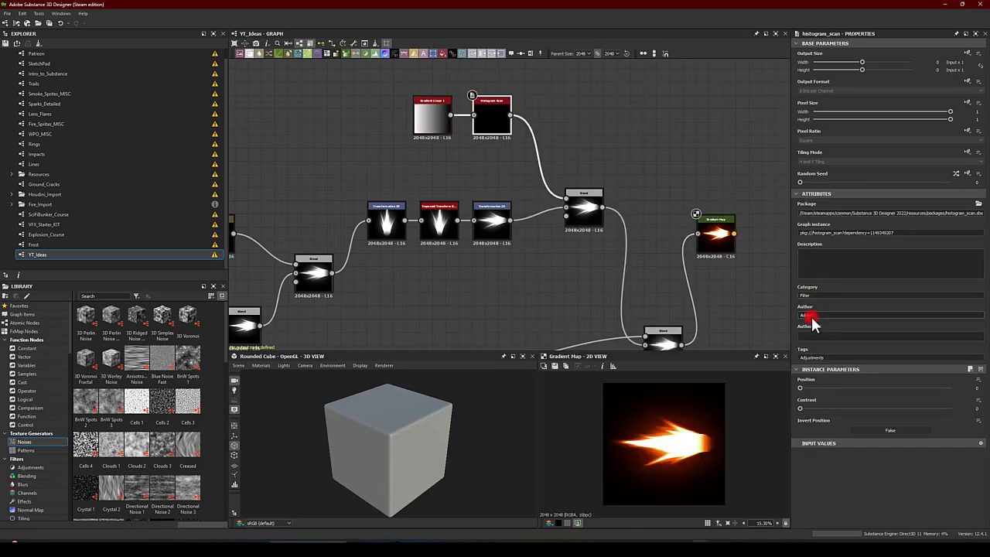
drag(802, 396, 852, 390)
drag(801, 409, 884, 386)
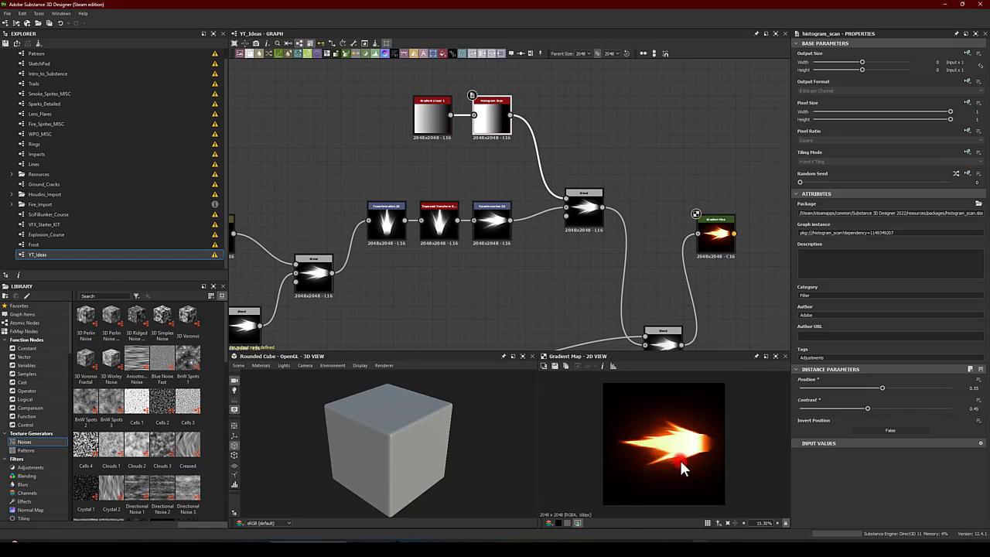
Add a Glow node connected to the Gradient Map's output
middle_drag(707, 232, 494, 224)
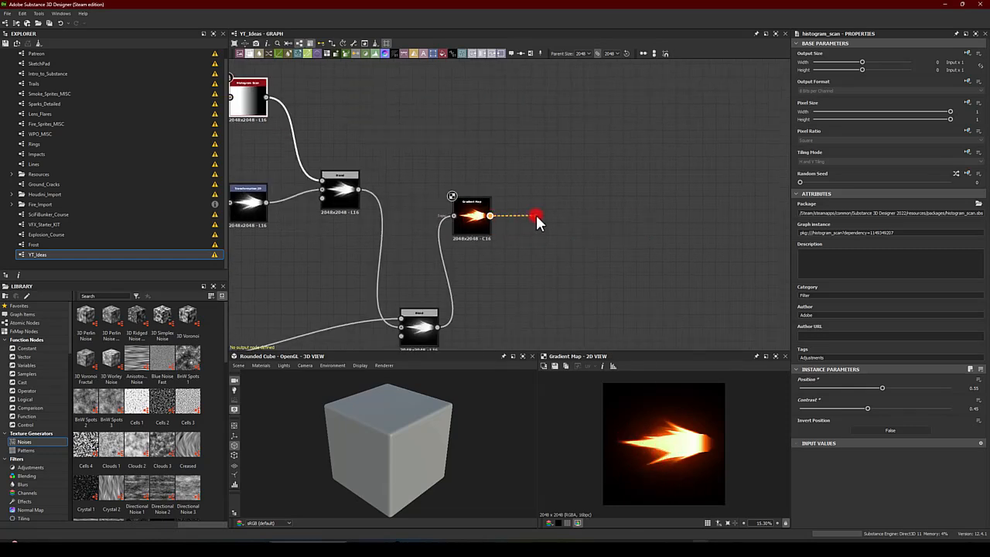
drag(534, 216, 535, 217)
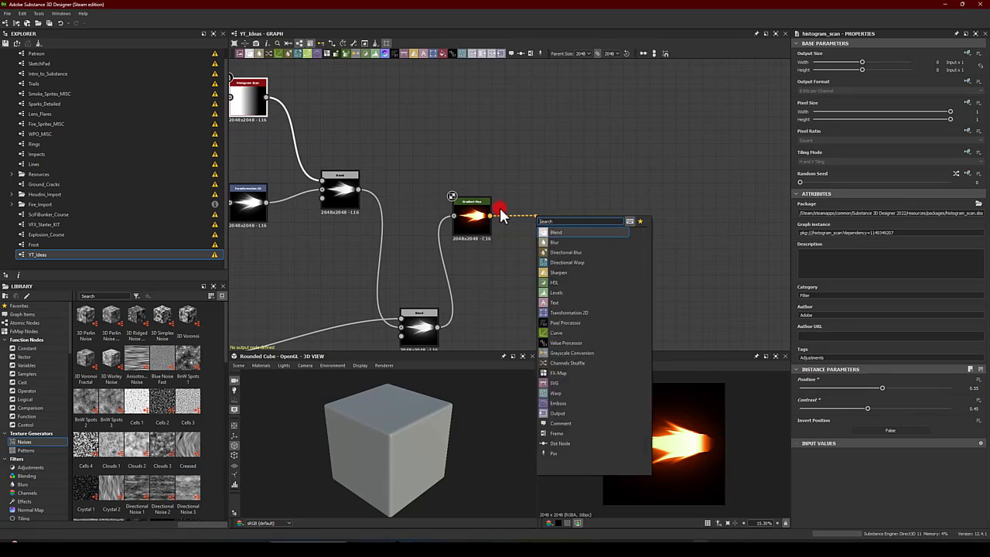
text(glow)
key(Return)
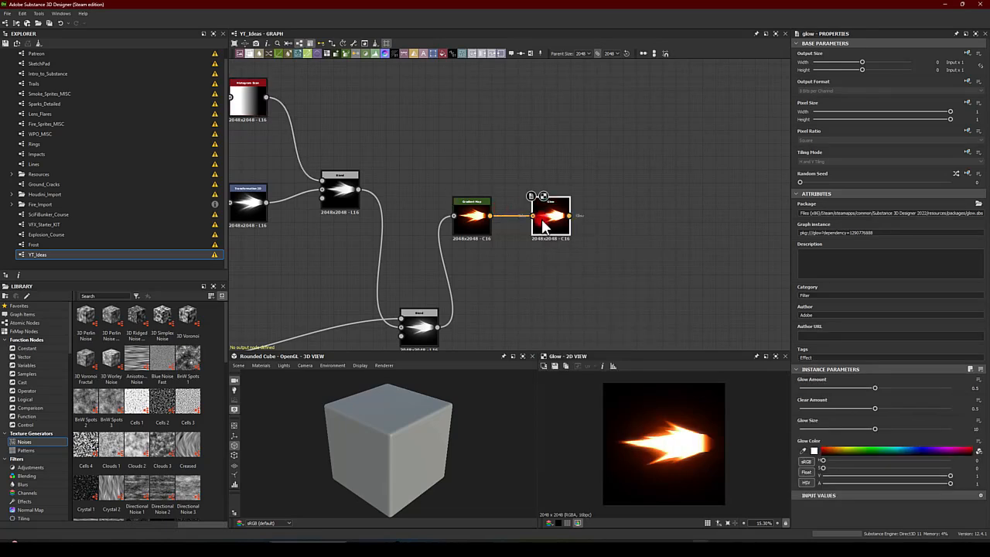
Set the Glow node's size to 20 and glow amount to 0.5, and move it closer to the Gradient Map
mouse_move(873, 392)
mouse_down()
mouse_move(920, 391)
mouse_move(817, 391)
mouse_move(864, 392)
mouse_up()
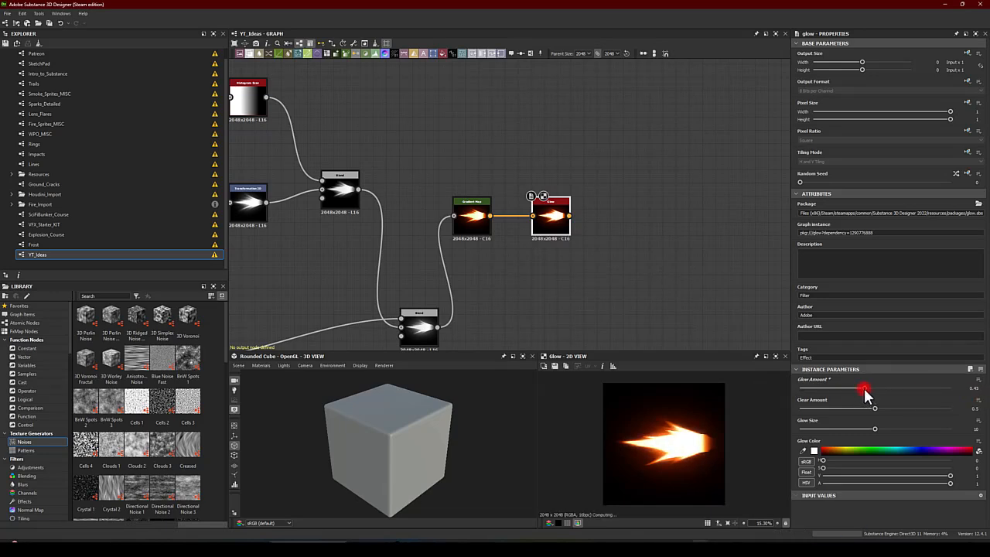
drag(874, 429, 984, 444)
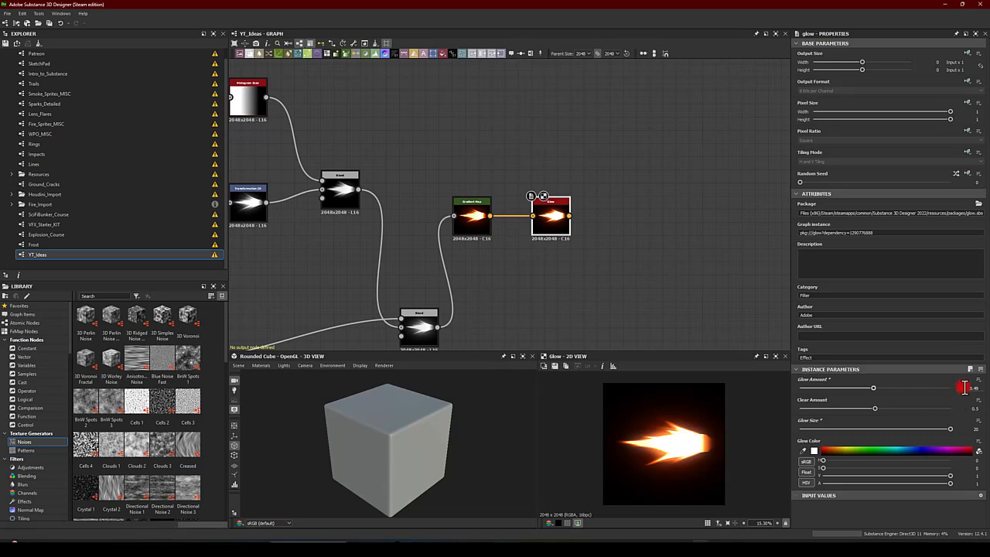
key(Return)
click(658, 279)
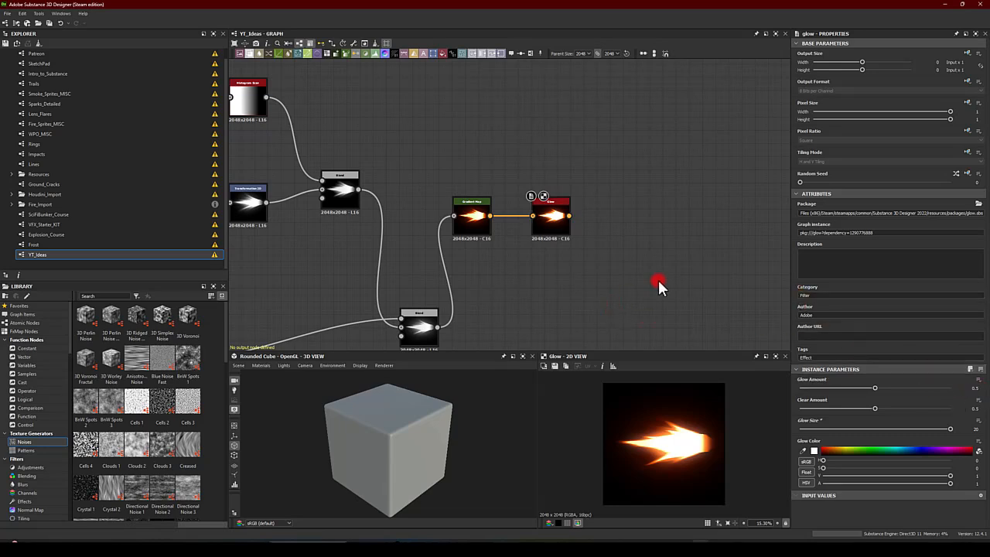
drag(554, 214, 542, 214)
middle_drag(534, 259, 601, 224)
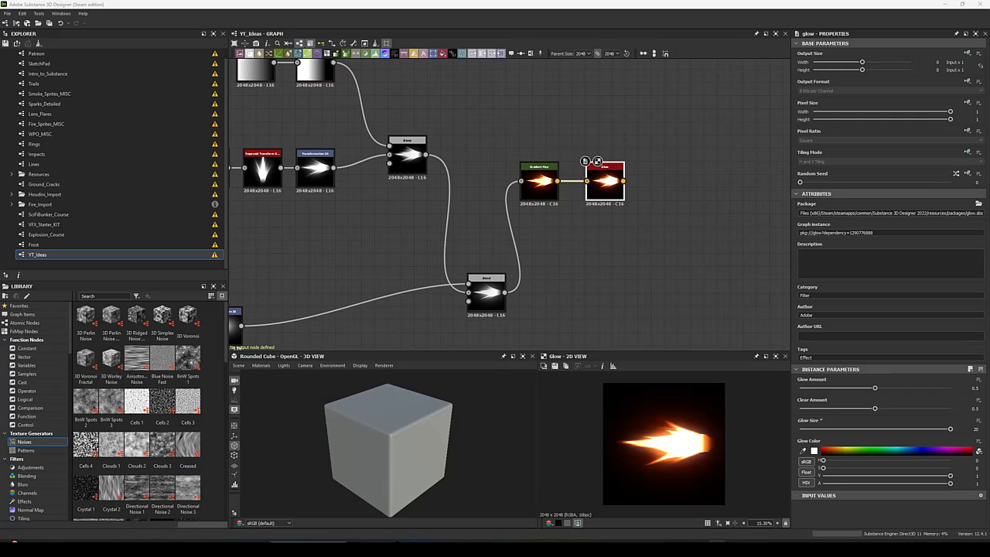
Set the intensity of the Directional Blur after the offset Transformation 2D to 4
middle_drag(382, 248, 650, 201)
middle_drag(371, 110, 496, 154)
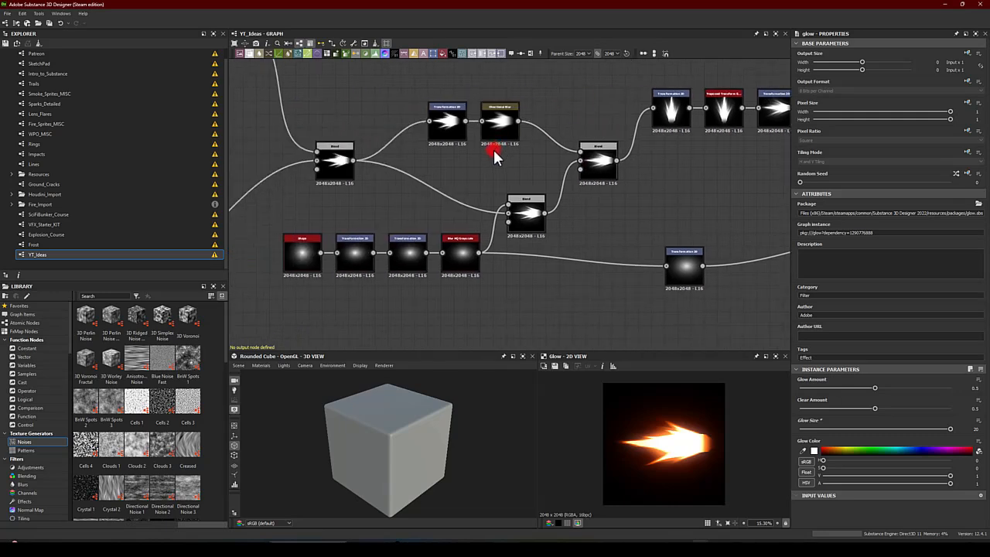
click(501, 118)
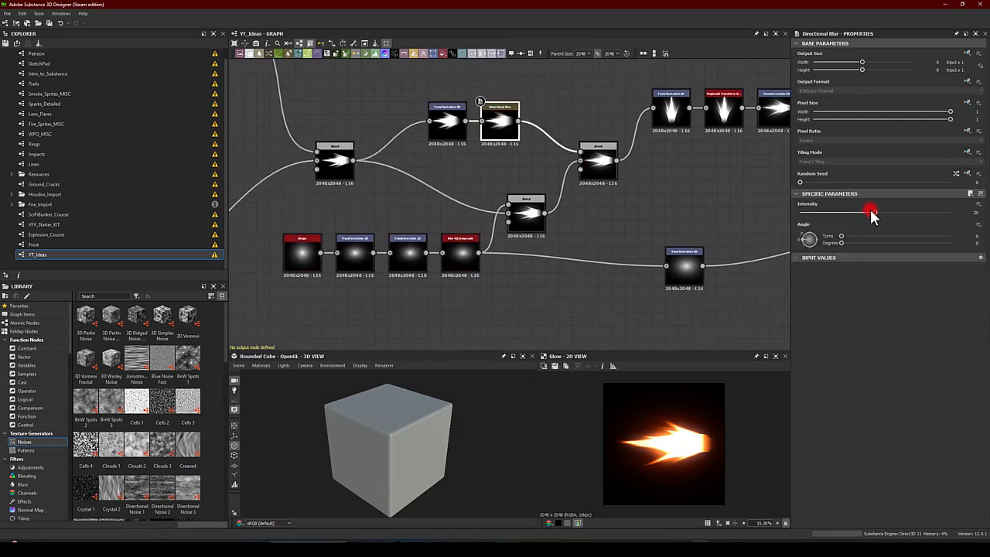
drag(876, 216, 796, 222)
drag(646, 223, 938, 220)
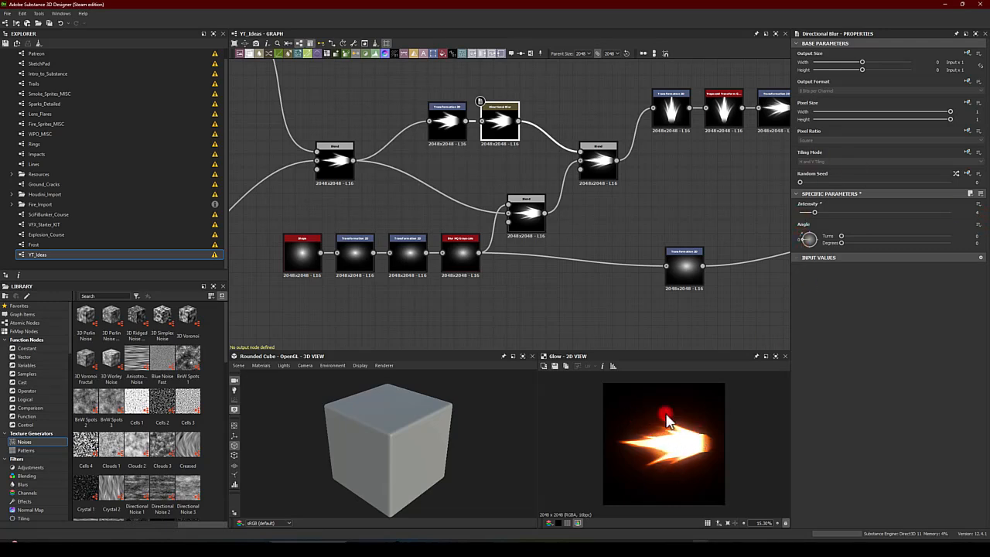
Shift the Transformation 2D before that Directional Blur horizontally to an X offset of about 0.128, with Y at 0
click(445, 121)
drag(645, 410, 667, 407)
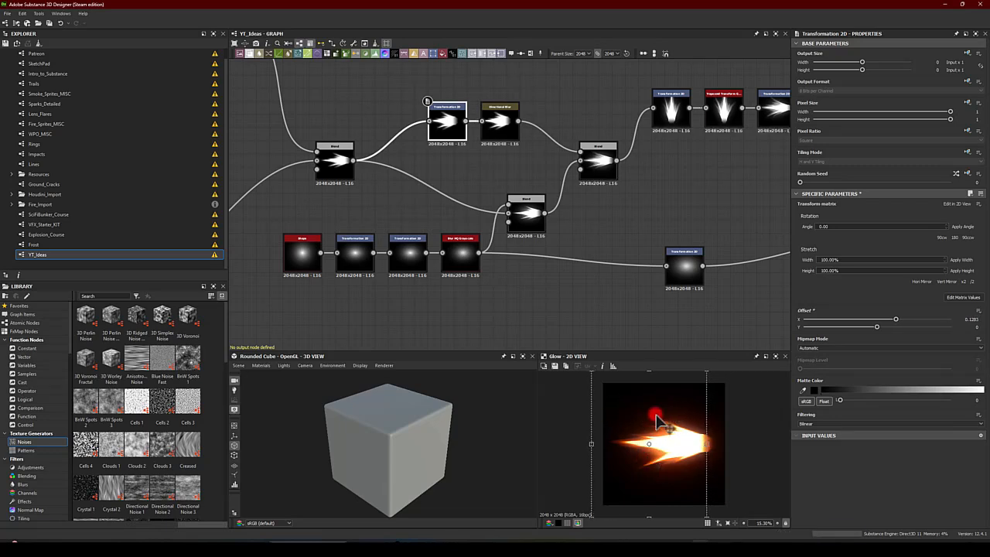
scroll(655, 441, up, 3)
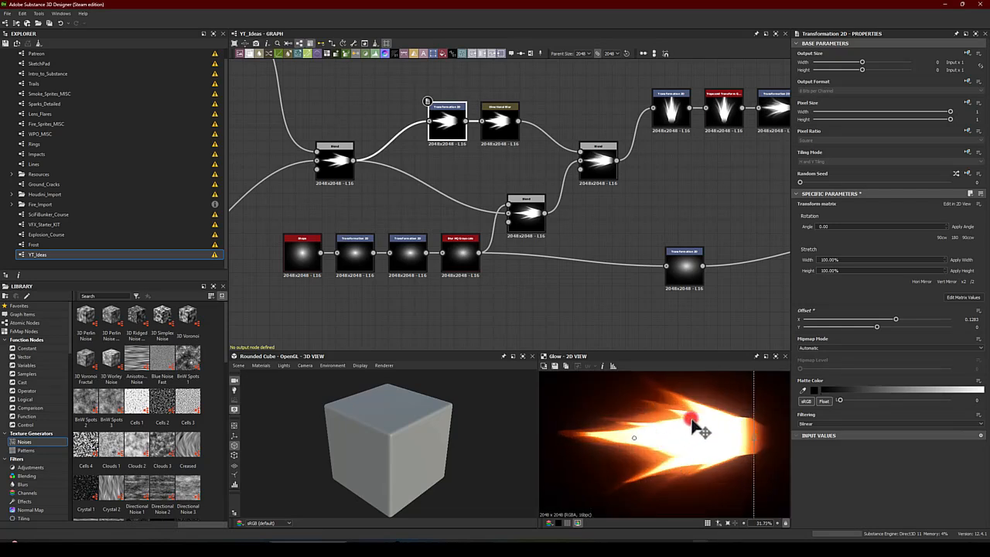
scroll(674, 406, down, 2)
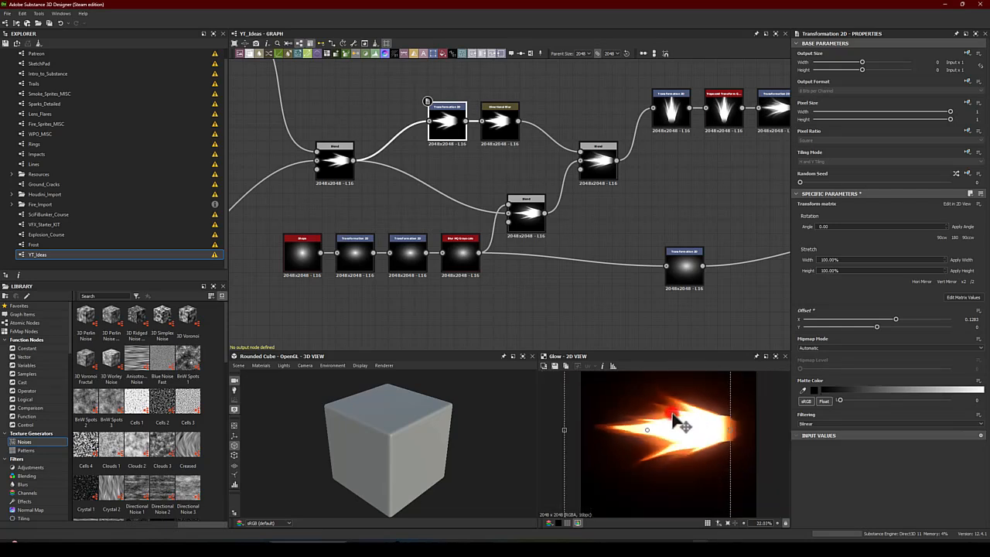
Set the intensity of the Slope Blur Grayscale node in the earlier flame branch to 16
mouse_move(352, 215)
middle_down()
mouse_move(564, 267)
mouse_move(419, 246)
middle_up()
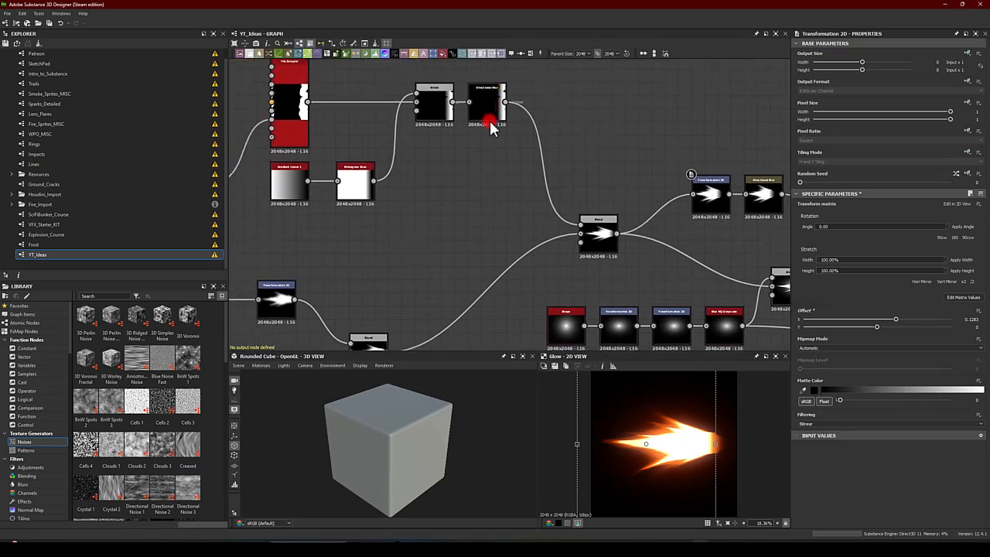
middle_drag(376, 276, 588, 187)
middle_drag(366, 165, 438, 145)
middle_drag(355, 149, 415, 147)
click(521, 283)
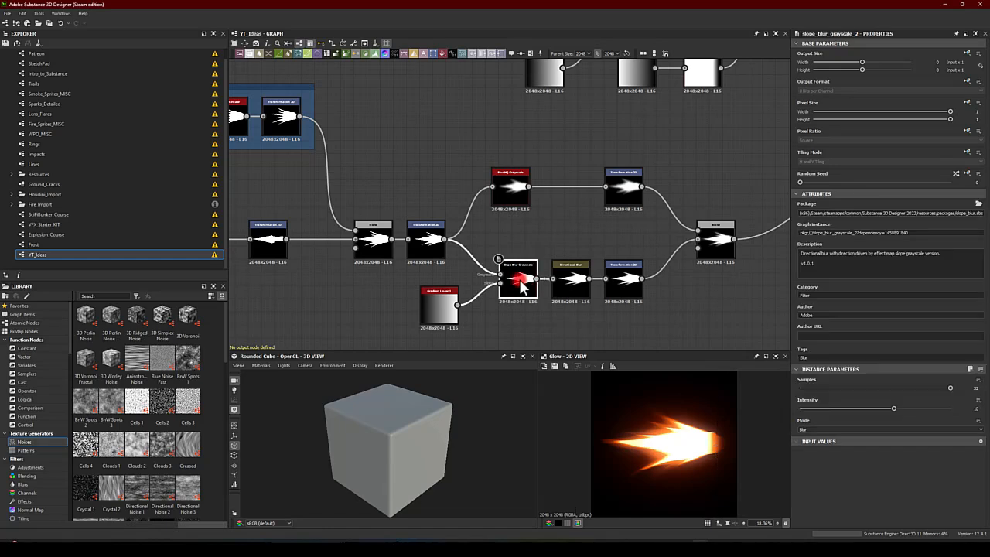
drag(897, 412, 987, 406)
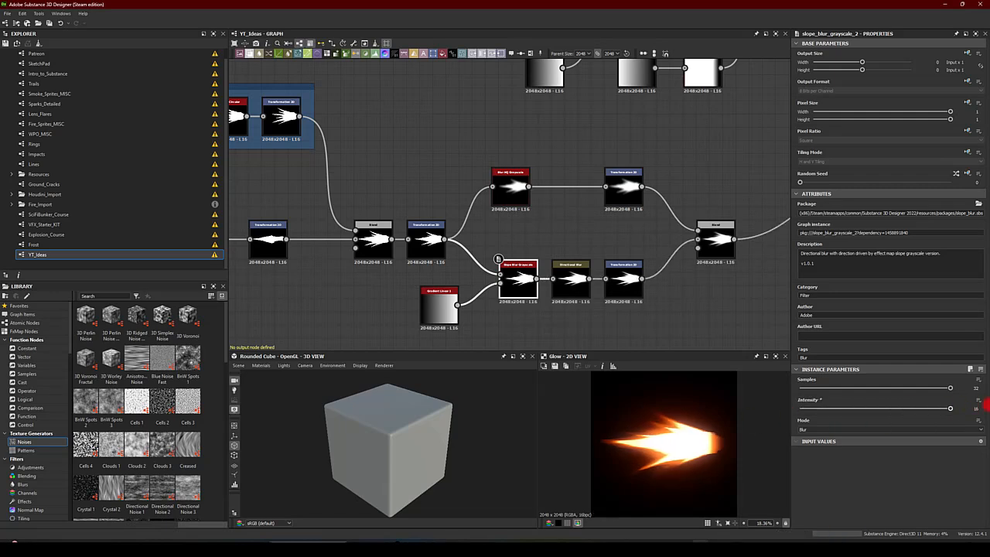
click(568, 280)
drag(876, 214, 717, 240)
drag(797, 236, 866, 209)
key(ctrl+z)
Try an intensity of 100 on the Directional Blur following the Slope Blur, and settle on 5
click(967, 214)
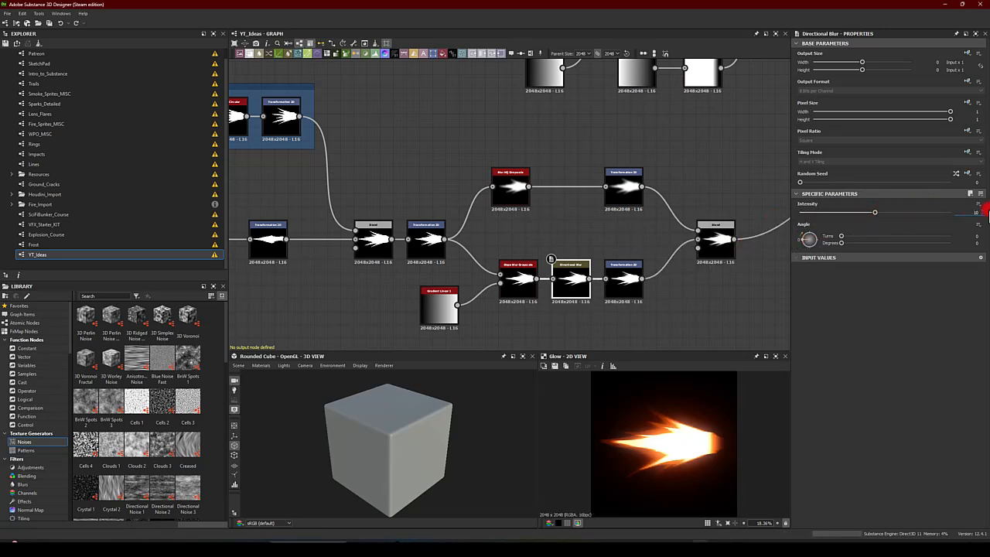
text(100)
key(Return)
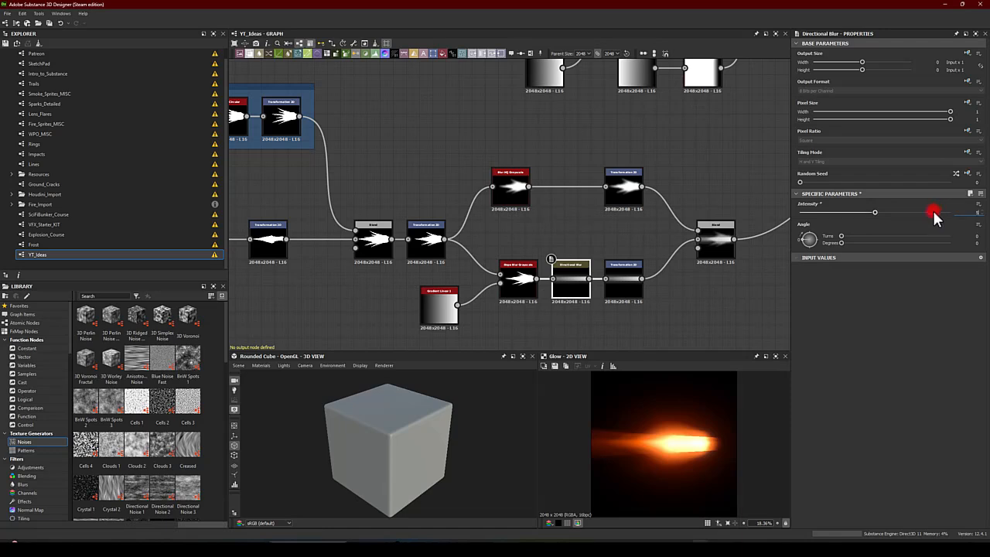
key(Return)
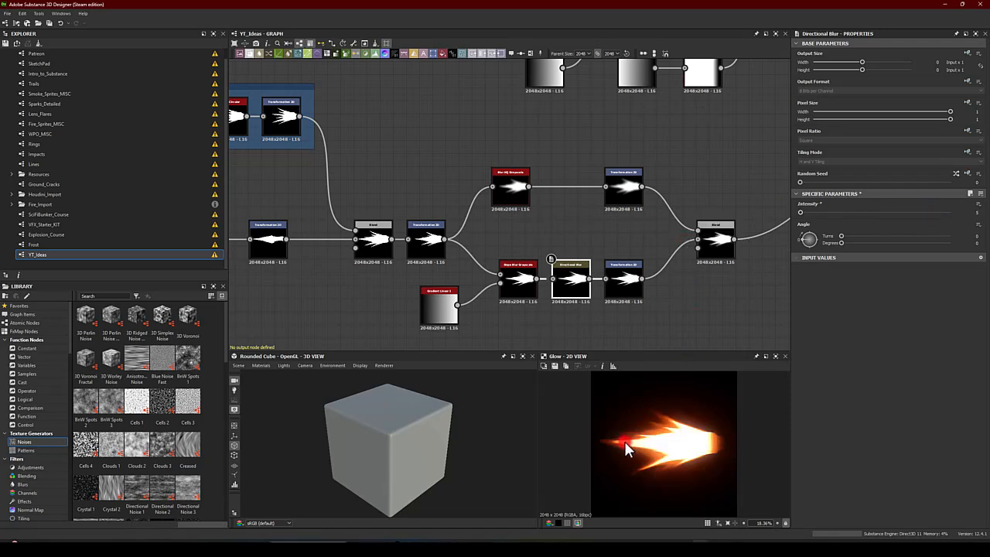
Try a Pattern Amount of 3 on the Splatter Circular node in the Var 1 frame, and settle on 6
click(466, 153)
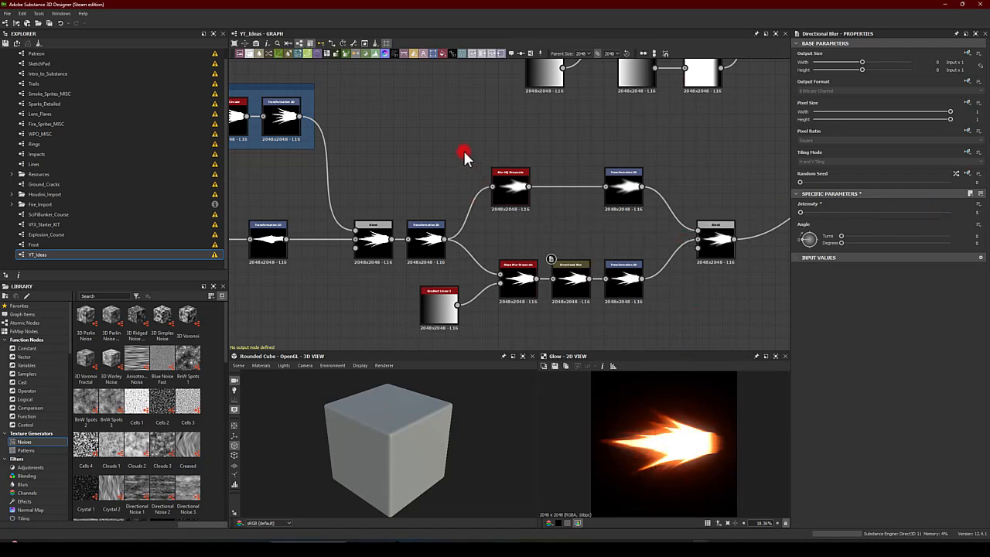
scroll(712, 439, up, 6)
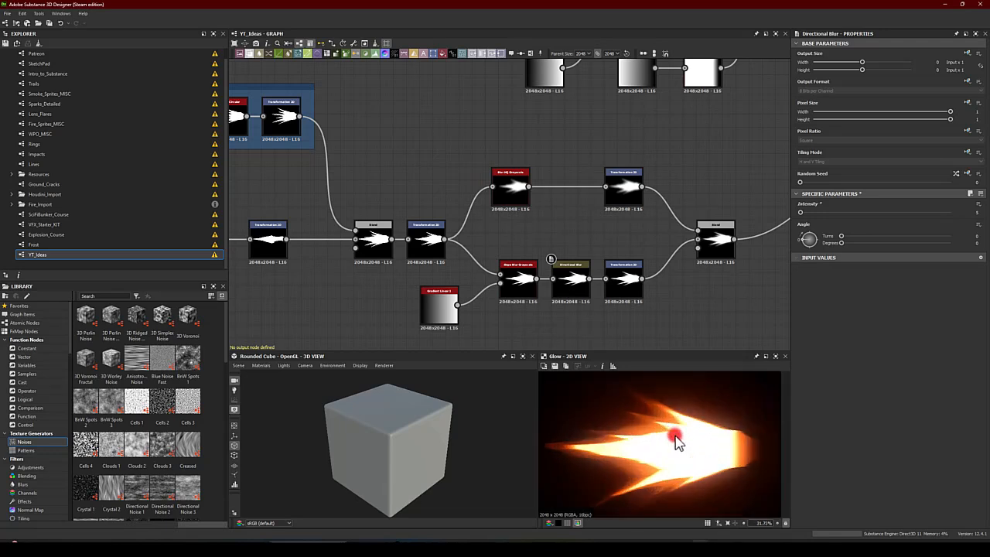
scroll(637, 446, down, 4)
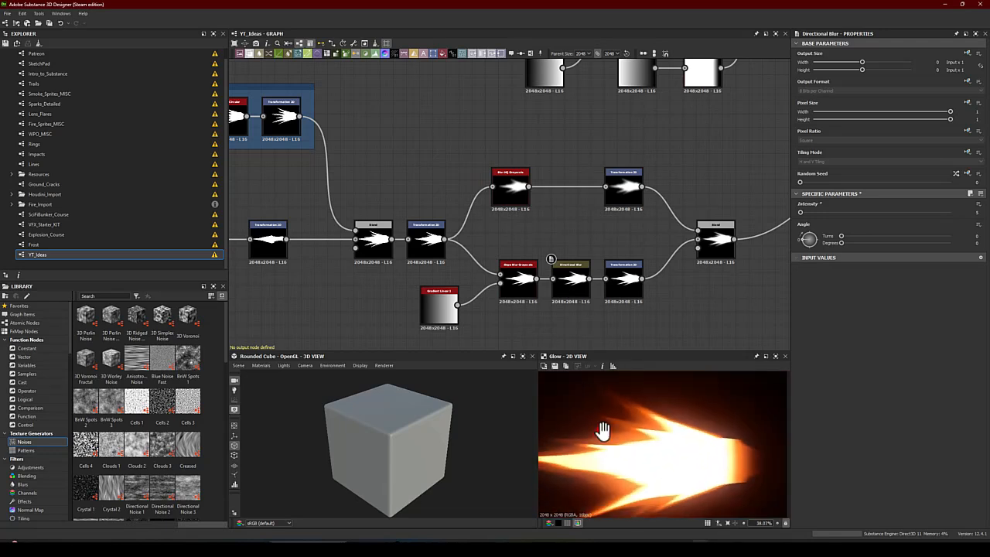
middle_drag(685, 398, 649, 431)
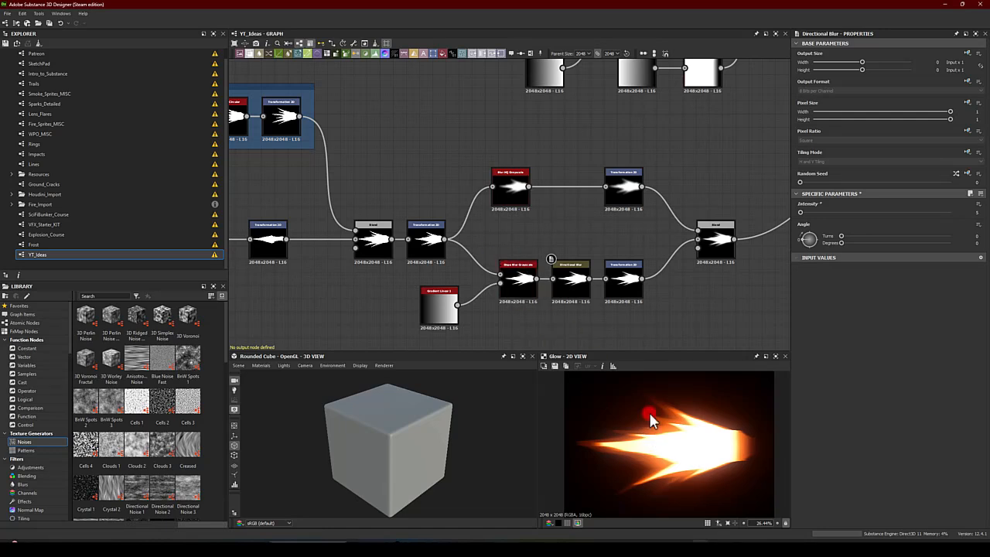
scroll(651, 435, down, 1)
middle_drag(442, 192, 500, 174)
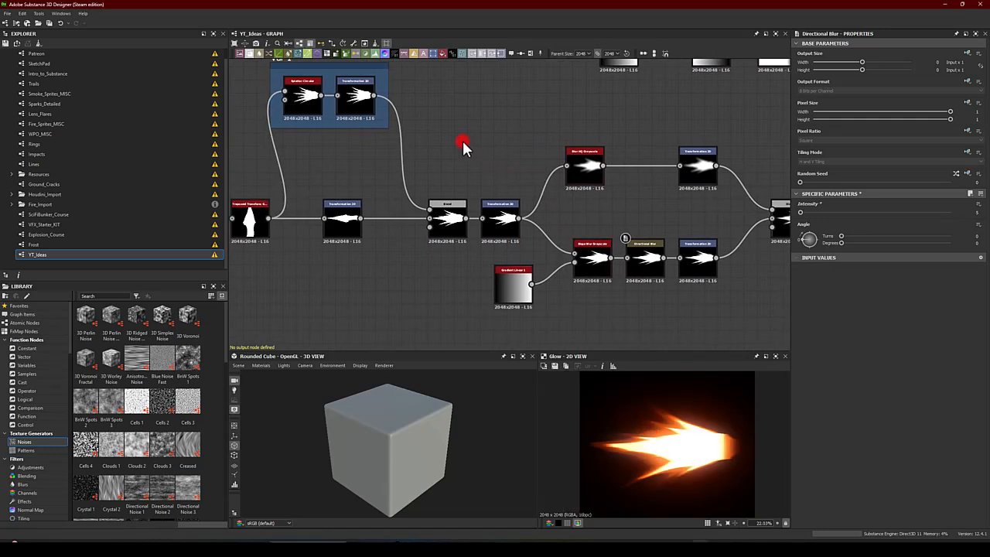
middle_drag(441, 143, 541, 147)
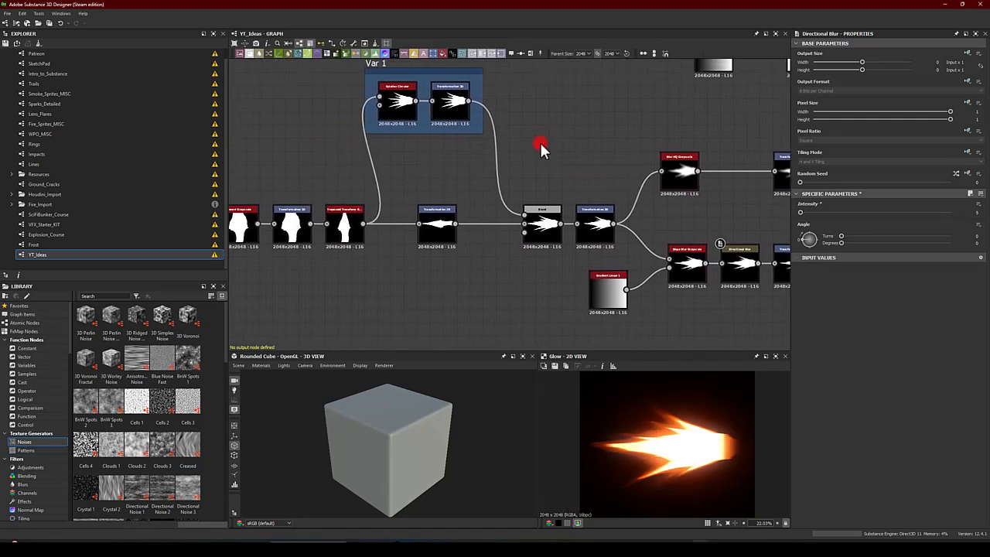
click(394, 99)
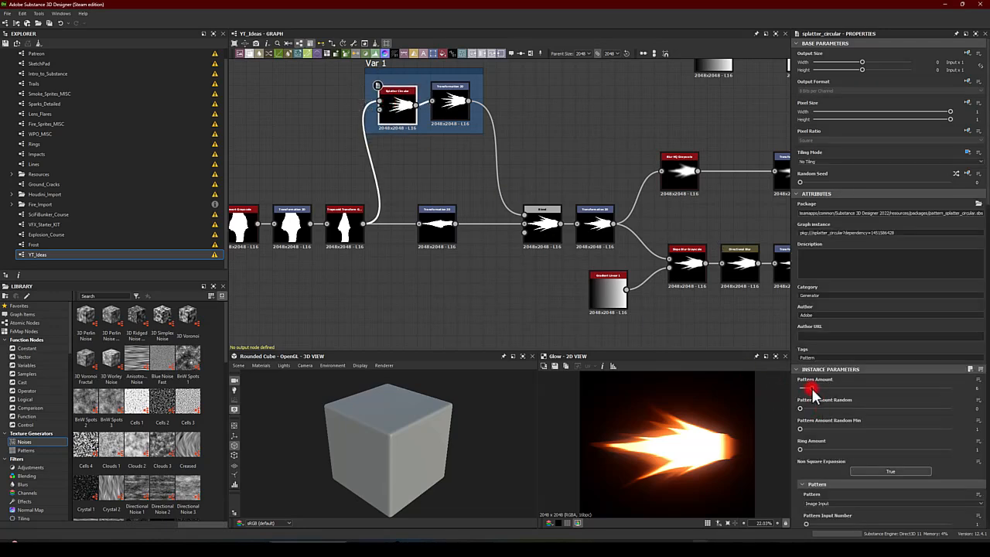
mouse_move(813, 393)
mouse_down()
mouse_move(857, 392)
mouse_move(814, 393)
mouse_up()
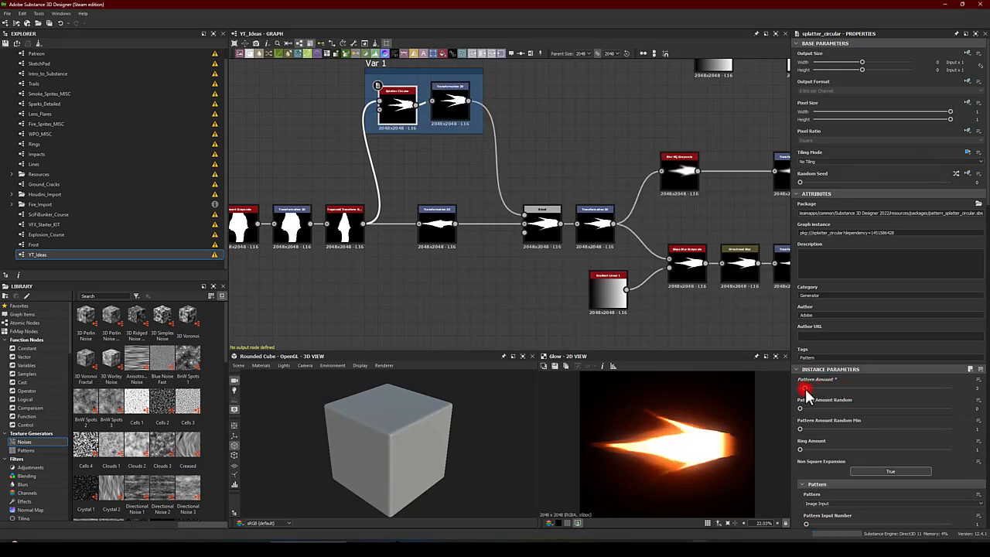
drag(813, 392, 813, 394)
Set the Radius of the Var 1 Splatter Circular node to 0.2
scroll(819, 406, down, 3)
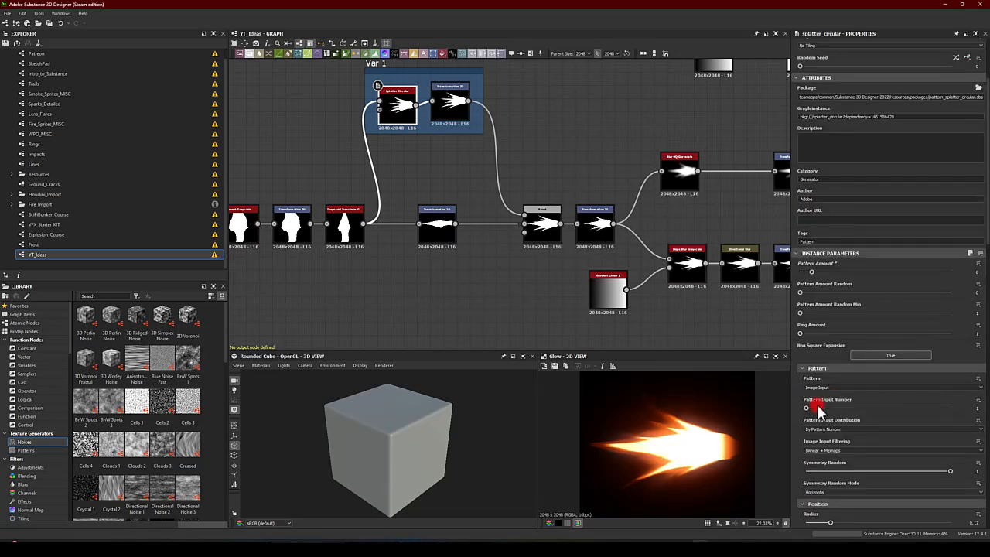
mouse_move(804, 338)
mouse_down()
mouse_move(879, 335)
mouse_move(801, 333)
mouse_up()
click(827, 369)
scroll(823, 369, down, 2)
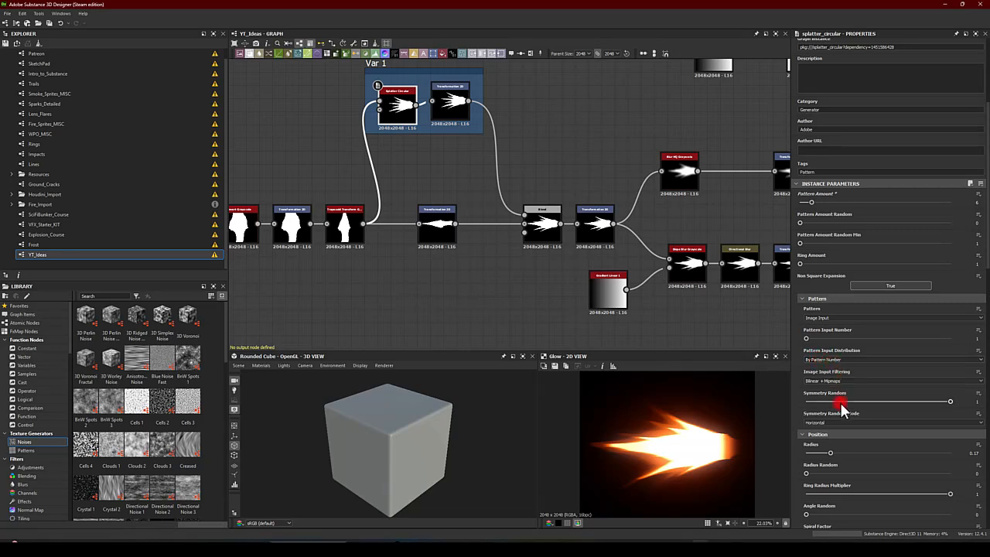
scroll(827, 401, down, 3)
mouse_move(831, 361)
mouse_down()
mouse_move(848, 363)
mouse_move(821, 365)
mouse_move(853, 367)
mouse_move(835, 365)
mouse_up()
Widen the Spread of the Splatter Circular pattern to 0.25
scroll(824, 400, down, 2)
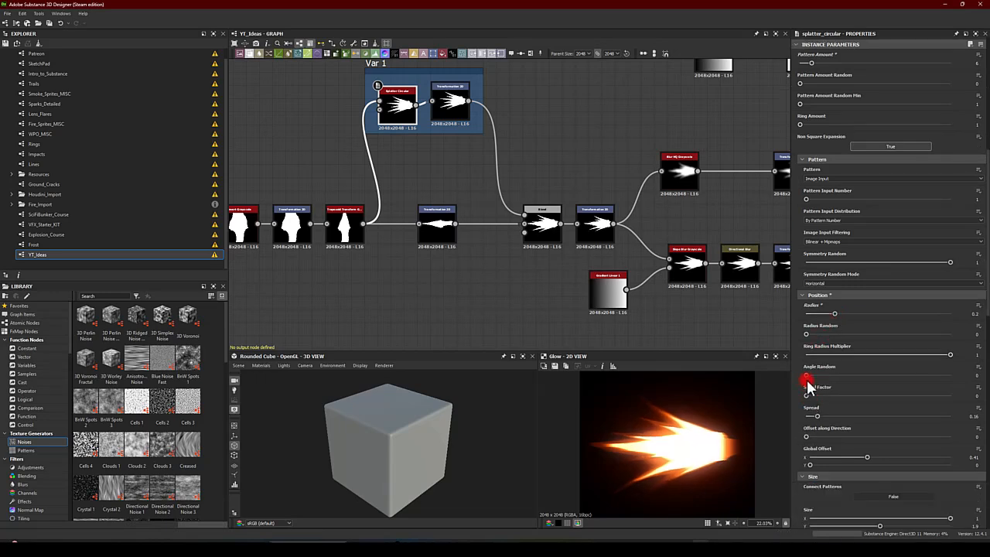
drag(816, 416, 822, 419)
scroll(653, 467, down, 2)
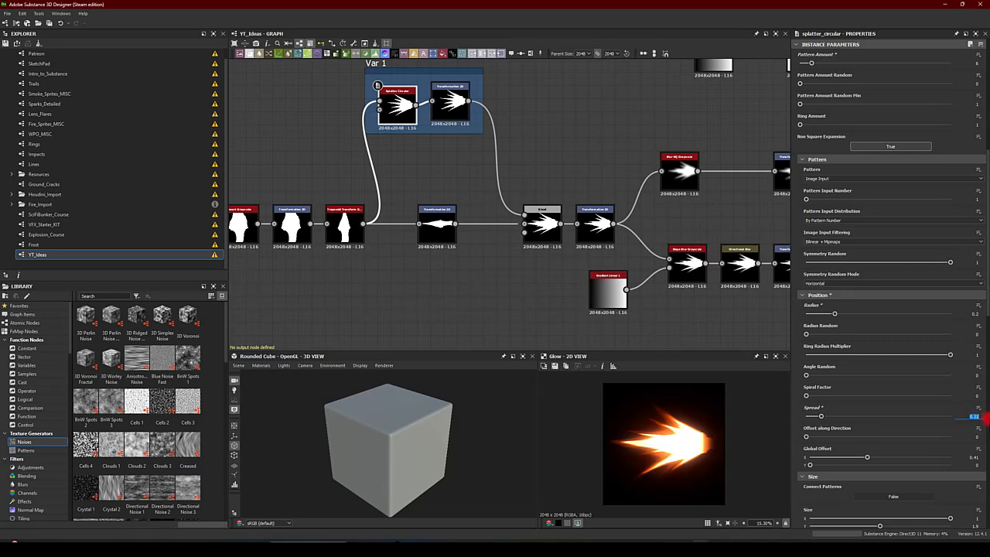
key(Return)
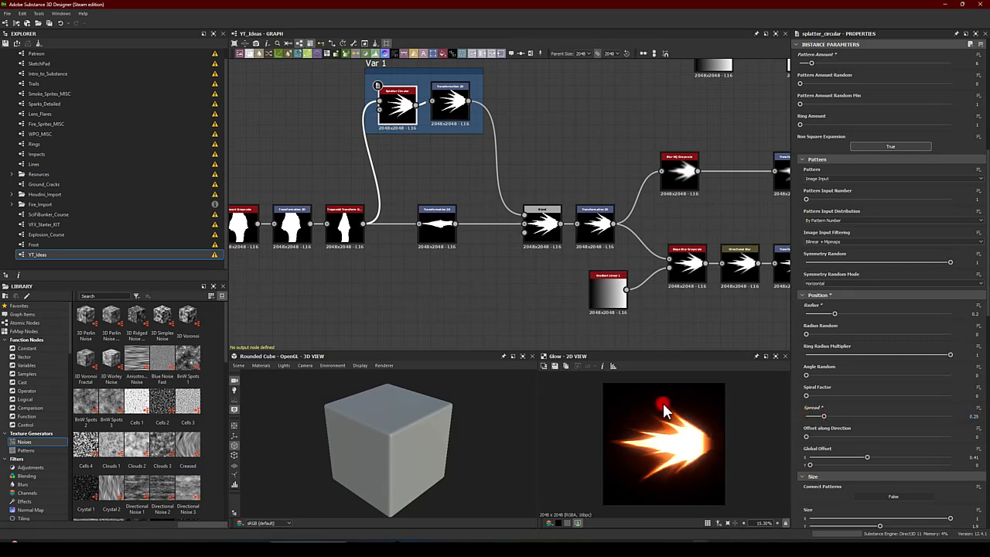
Adjust the Splatter Circular's Size Random to about 0.58 on X and 0.47 on Y, with Scale at 0.47
scroll(835, 410, down, 5)
drag(881, 435, 693, 474)
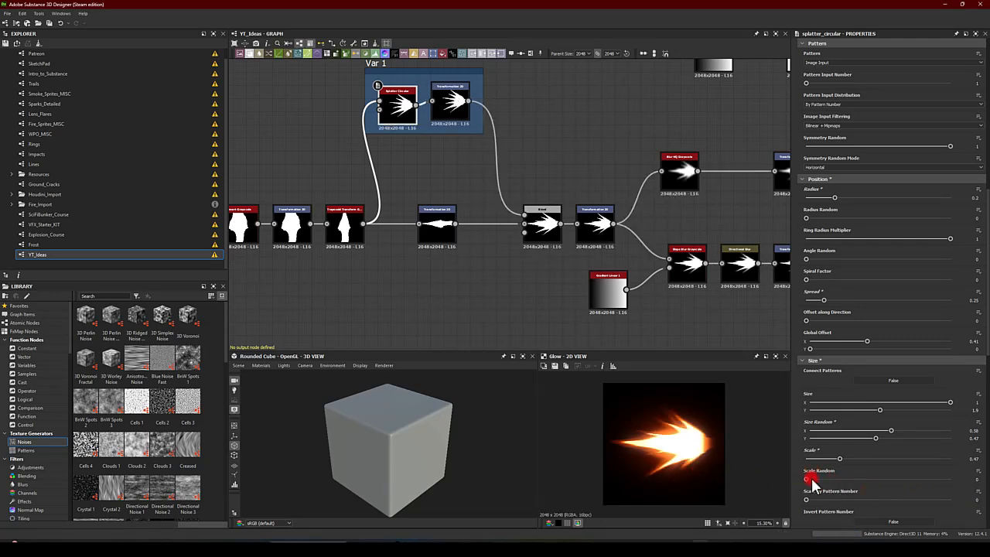
scroll(674, 447, up, 2)
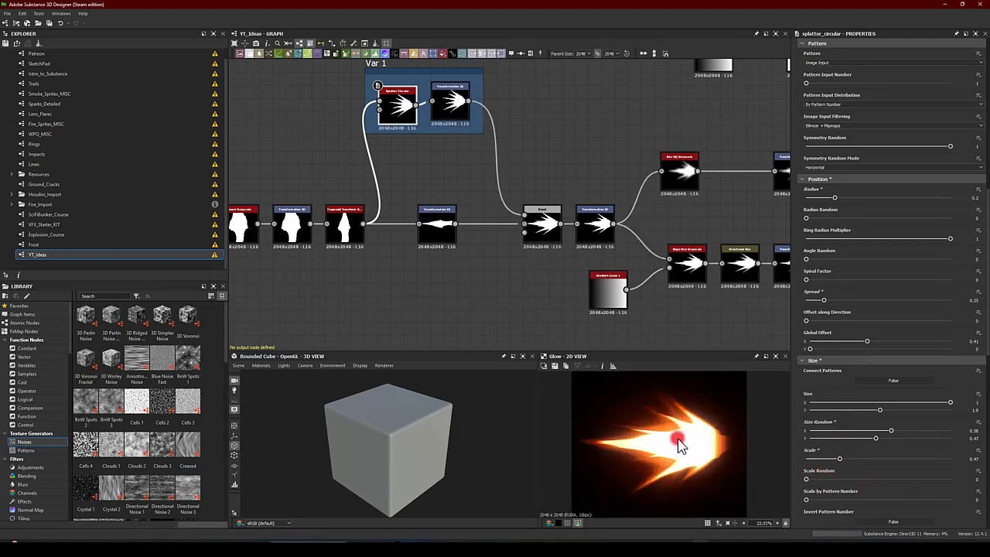
scroll(648, 497, down, 2)
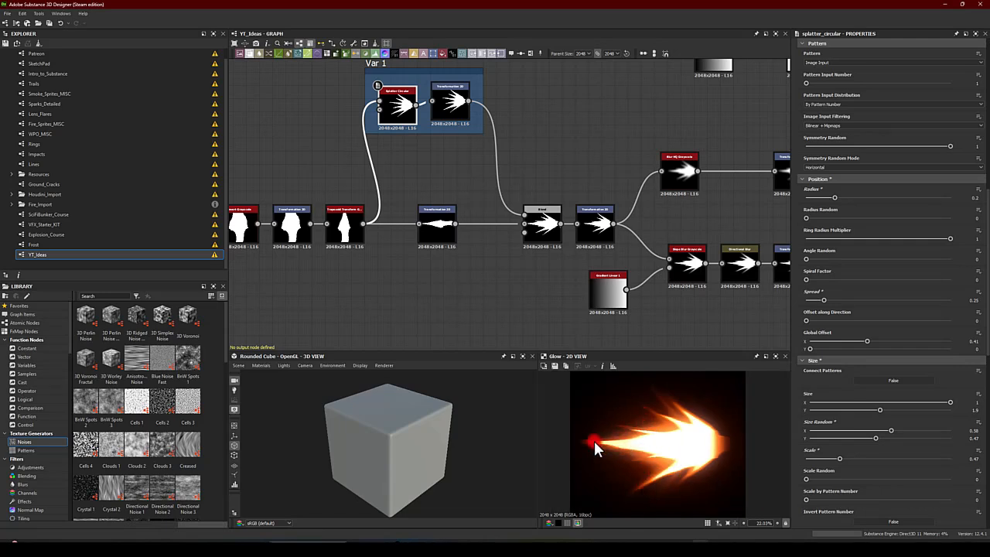
Set the opacity of the Subtract Blend that applies the gradient falloff to the flame to 0.2
middle_drag(660, 216, 277, 167)
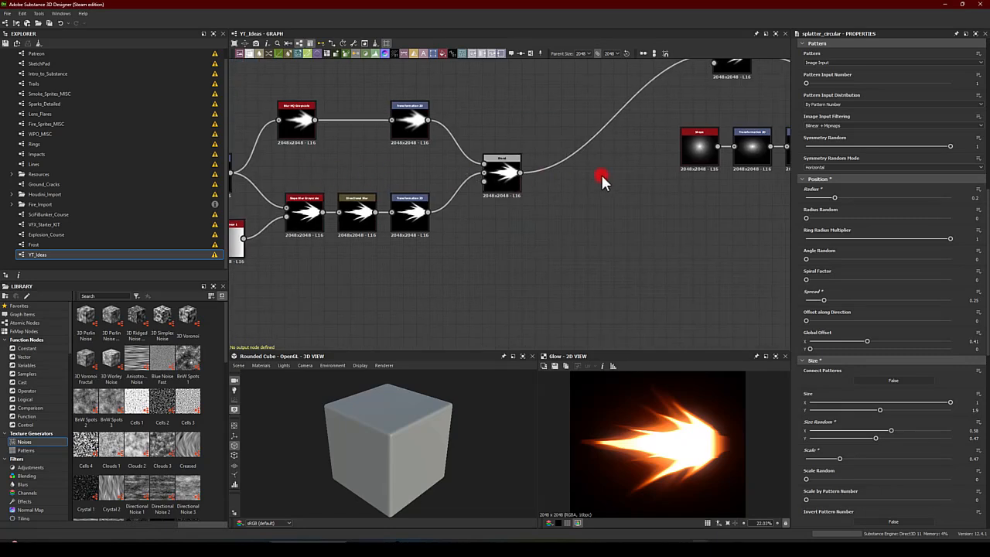
middle_drag(601, 179, 378, 316)
middle_drag(475, 240, 497, 230)
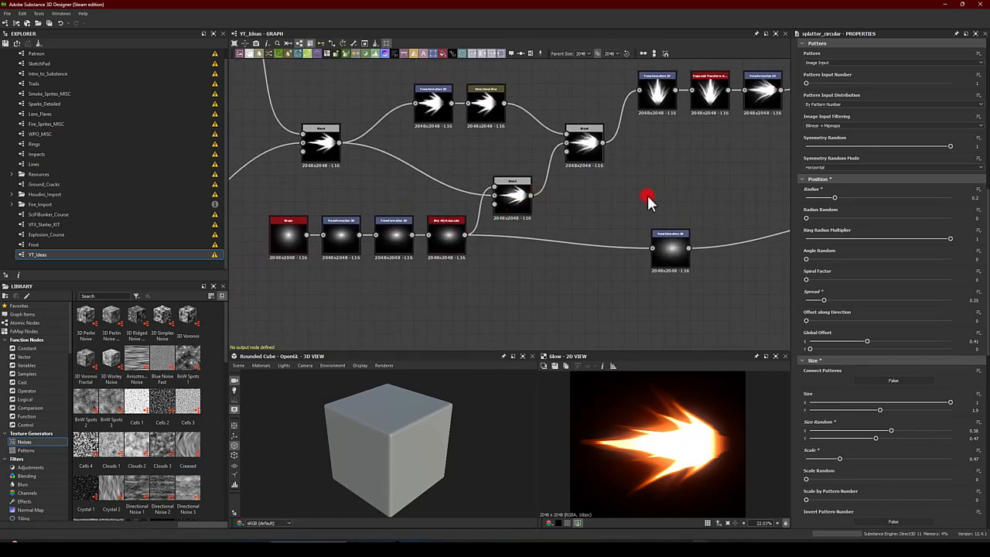
middle_drag(648, 199, 426, 210)
middle_drag(537, 198, 473, 261)
scroll(469, 236, down, 2)
scroll(513, 191, up, 3)
click(537, 161)
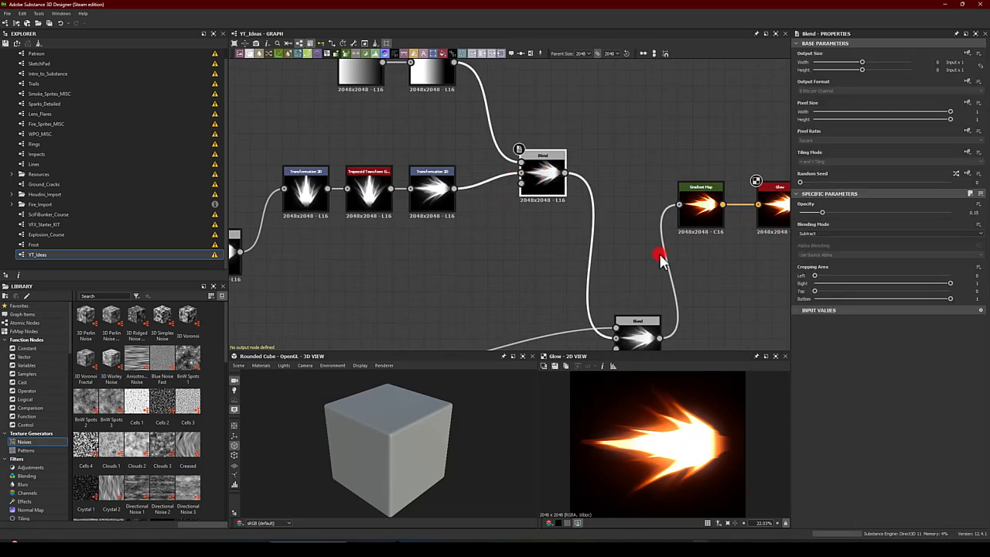
drag(824, 220, 817, 218)
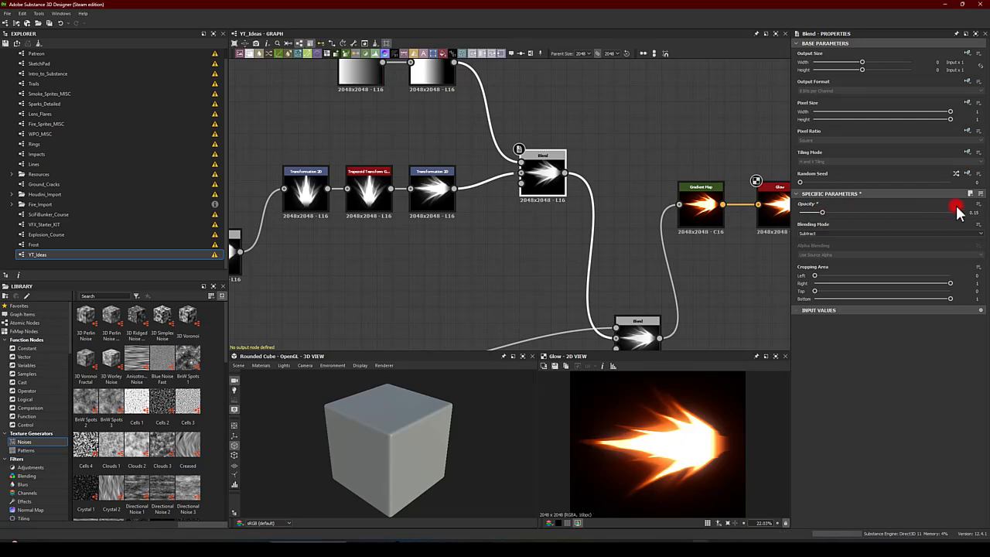
text(0.2)
key(Return)
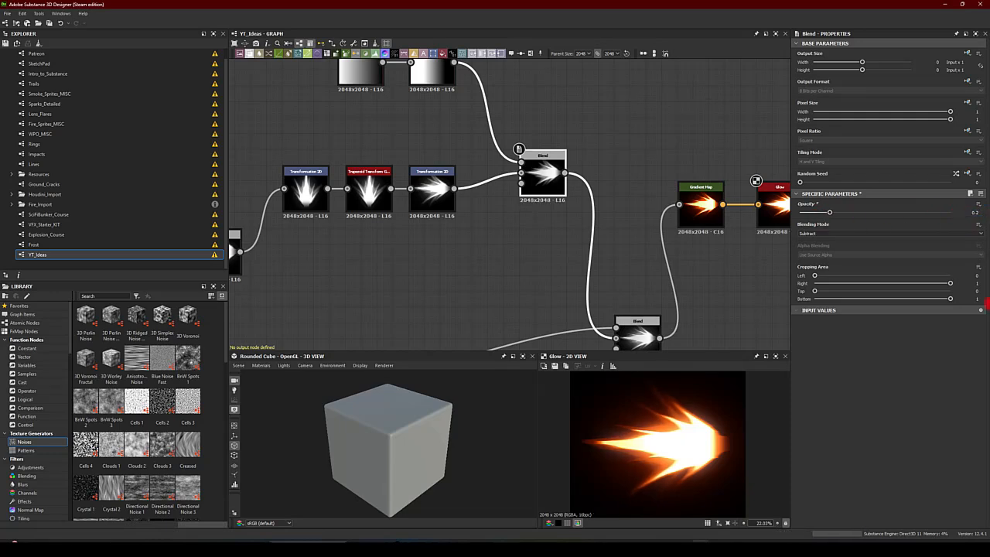
Try an opacity of 0 on the Max (Lighten) Blend feeding the Gradient Map, and undo the change
middle_drag(516, 320, 584, 261)
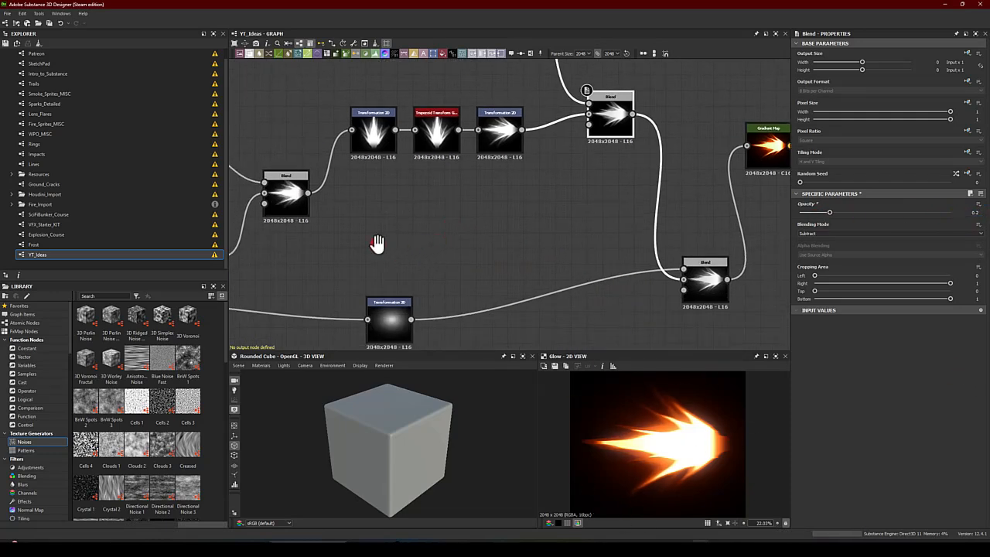
middle_drag(378, 250, 408, 221)
middle_drag(503, 191, 364, 198)
click(601, 265)
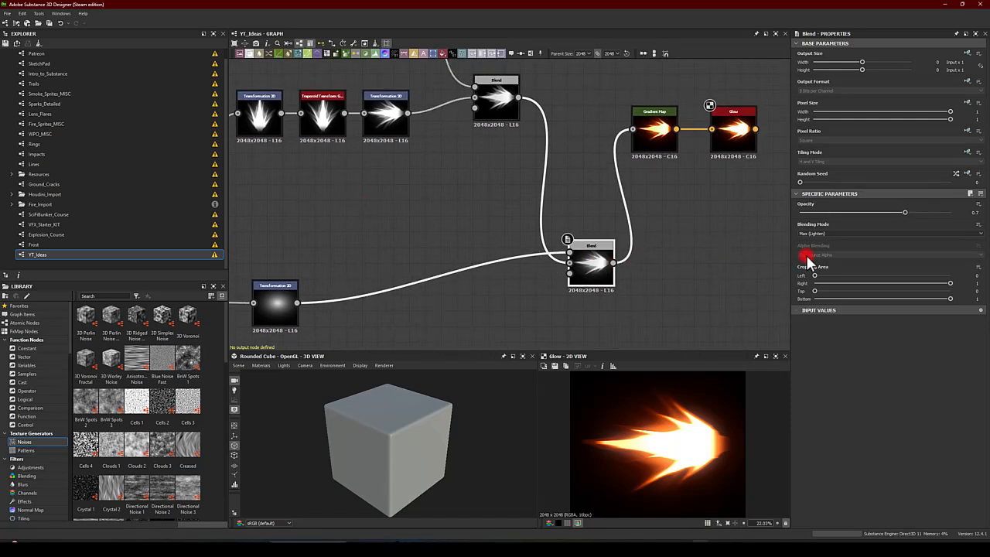
drag(907, 216, 712, 224)
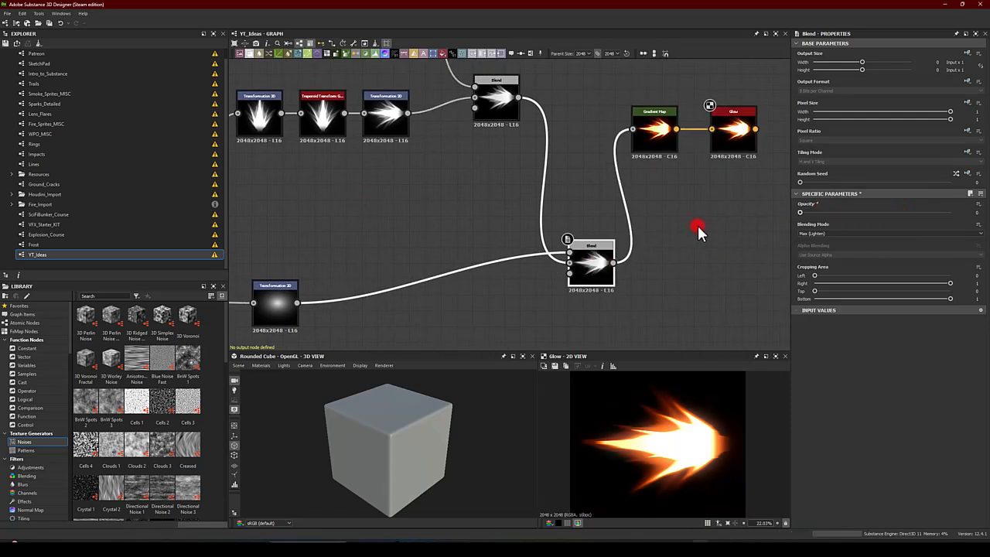
key(ctrl+z)
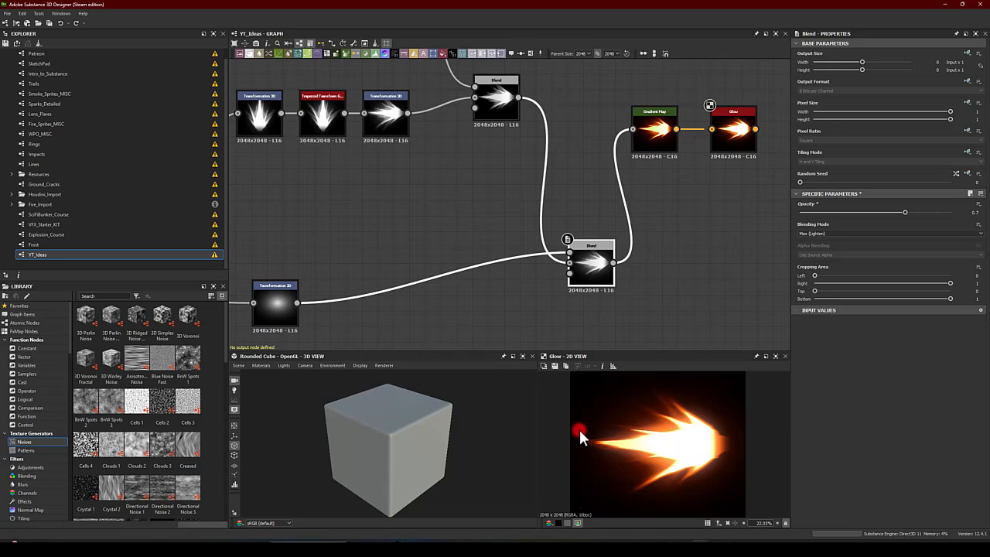
Try an opacity of 0 on the earlier Blend that combines the flame with the blurred glow shape, and undo it
middle_drag(232, 222, 419, 185)
scroll(419, 186, down, 2)
middle_drag(327, 197, 518, 186)
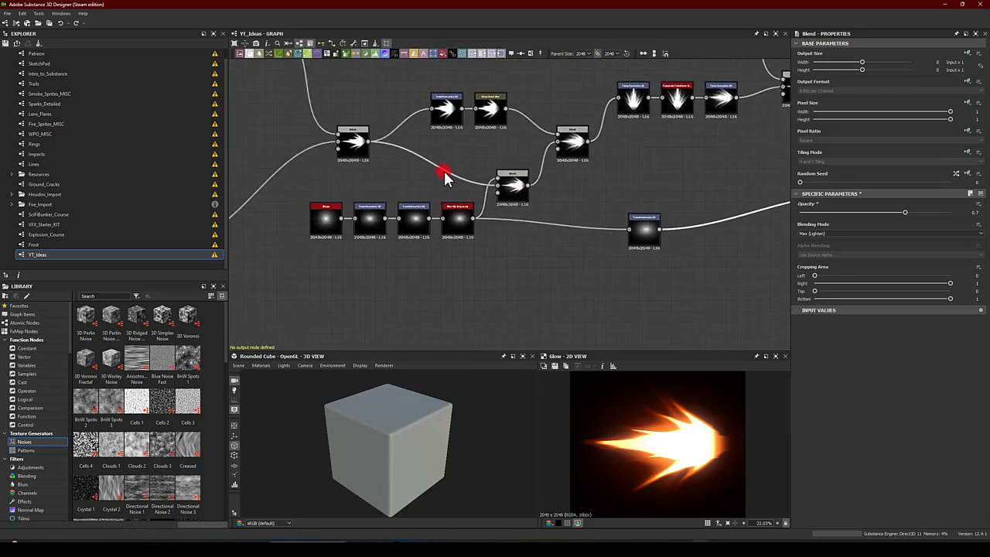
scroll(446, 177, up, 1)
click(525, 185)
drag(949, 215, 670, 241)
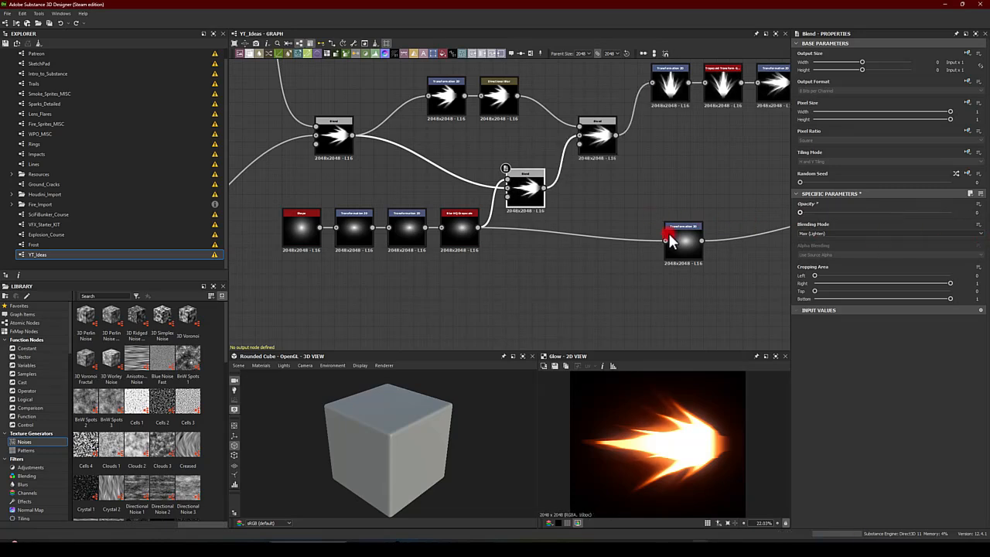
key(ctrl+z)
Set the opacity of the Max (Lighten) Blend that merges the Blur HQ and Slope Blur branches to 0.2
middle_drag(376, 194, 582, 205)
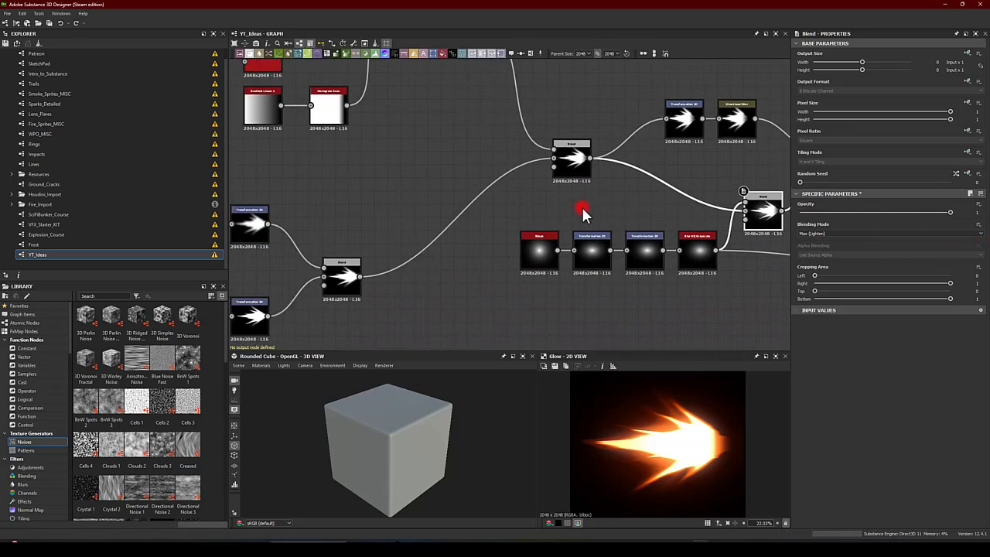
middle_drag(348, 206, 540, 186)
click(530, 245)
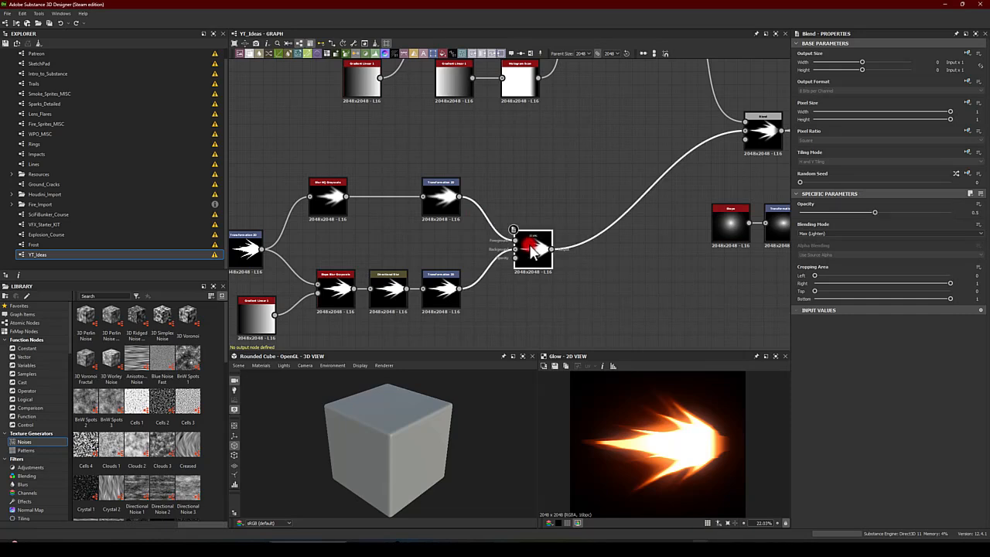
drag(876, 214, 722, 213)
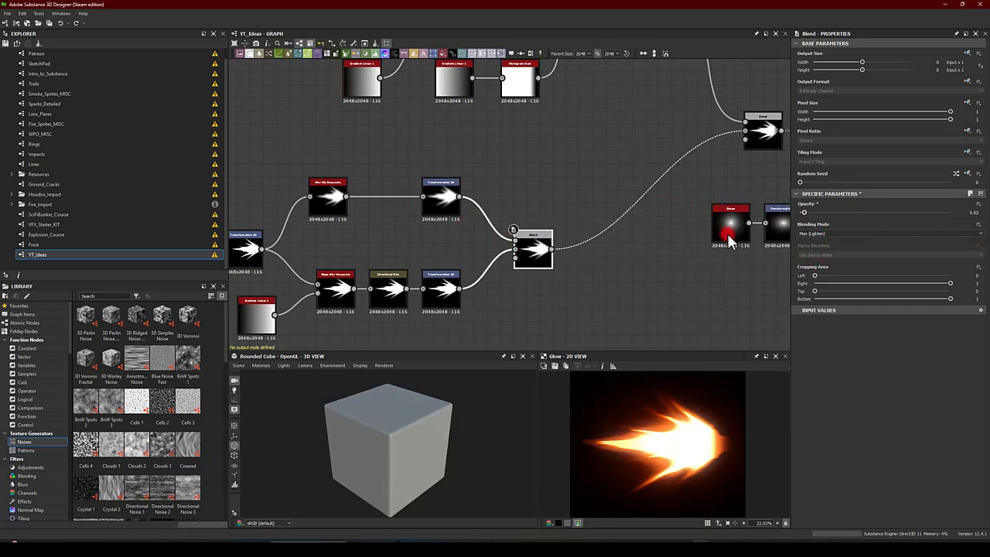
key(ctrl+z)
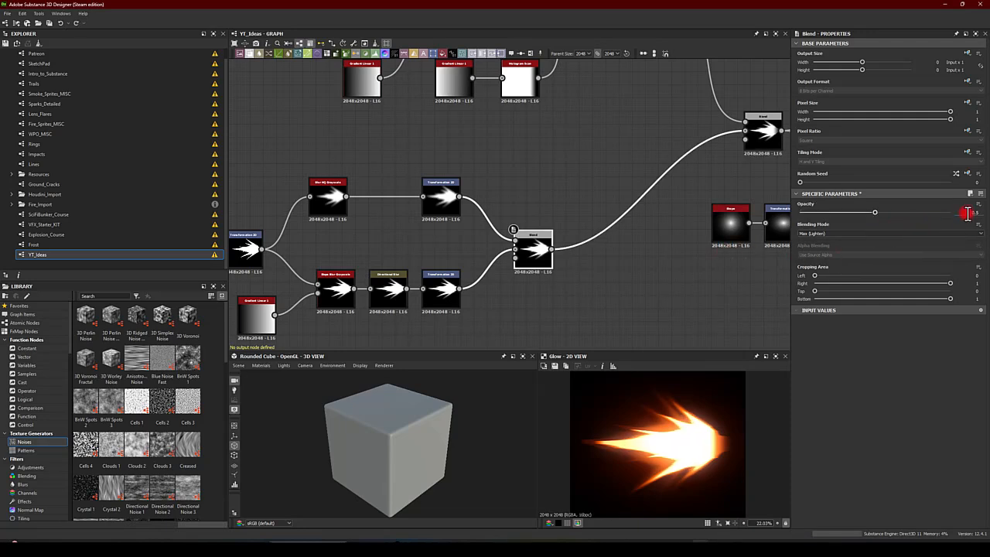
text(0.2)
key(Return)
Reduce the intensity of the Directional Blur that follows the Slope Blur Grayscale node
click(510, 177)
scroll(504, 182, down, 2)
scroll(515, 227, up, 3)
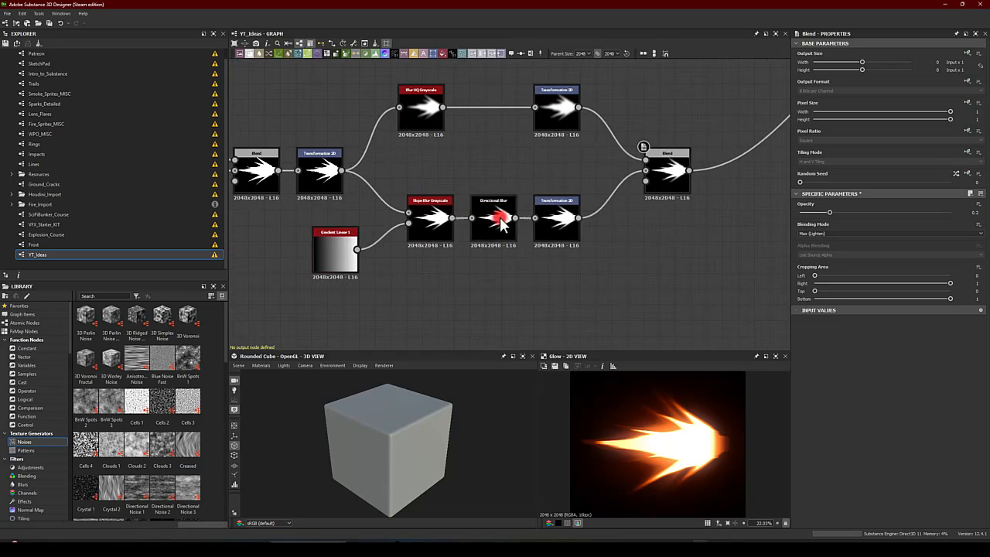
click(497, 219)
drag(874, 213, 715, 217)
drag(799, 212, 633, 222)
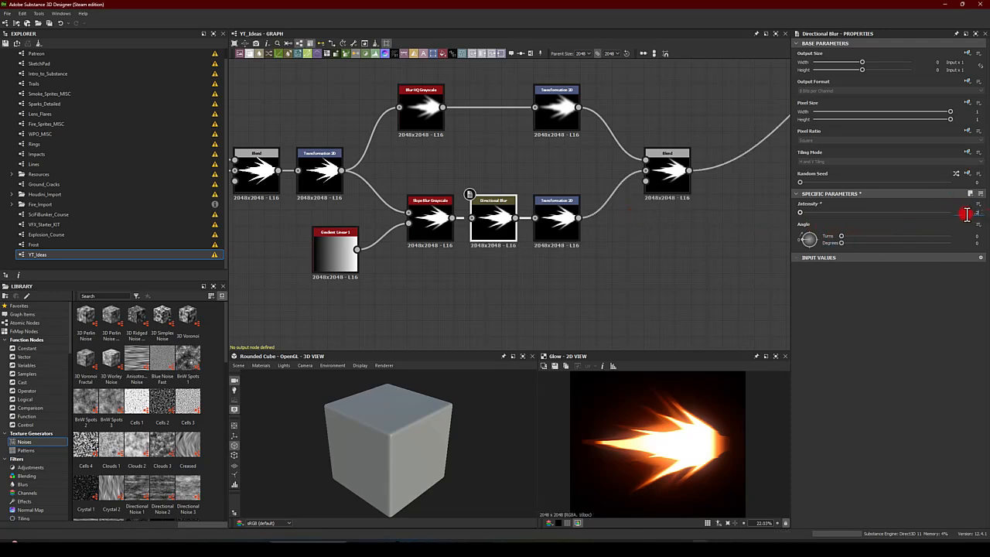
click(622, 324)
Set the X Amount of the Tile Sampler at the start of the flame graph to 8
middle_drag(414, 149, 605, 165)
scroll(483, 259, down, 2)
middle_drag(381, 261, 507, 246)
middle_drag(588, 254, 550, 248)
middle_drag(391, 129, 467, 119)
click(370, 160)
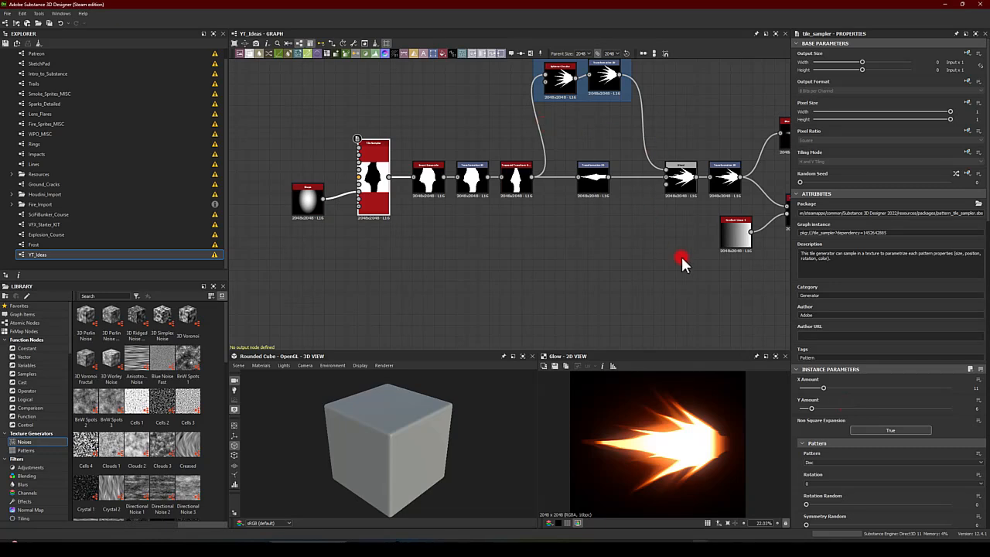
mouse_move(825, 388)
mouse_down()
mouse_move(862, 391)
mouse_move(805, 391)
mouse_move(818, 393)
mouse_up()
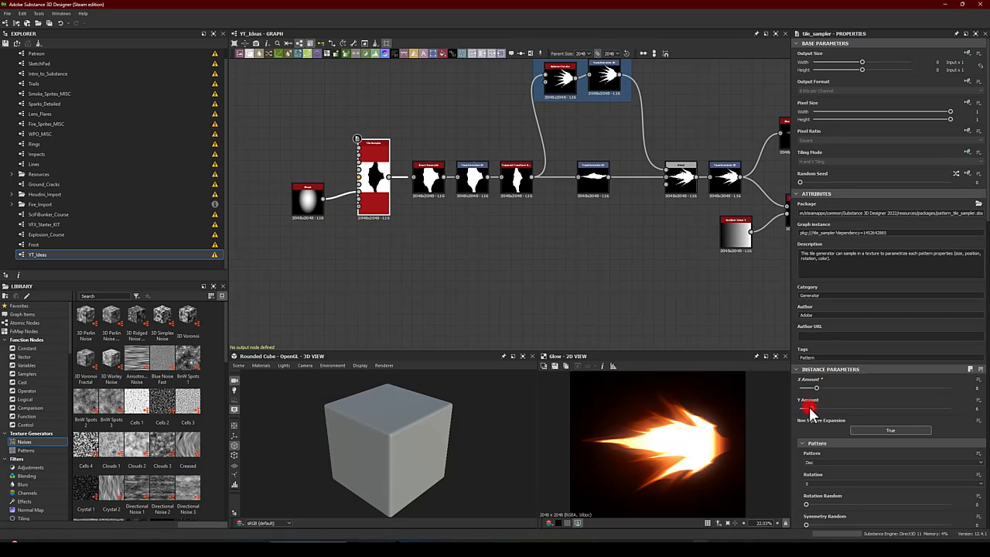
Try other Y Amount values on the Tile Sampler and return it to 6
mouse_move(812, 410)
mouse_down()
mouse_move(842, 409)
mouse_move(812, 410)
mouse_up()
scroll(725, 417, down, 6)
scroll(693, 415, up, 6)
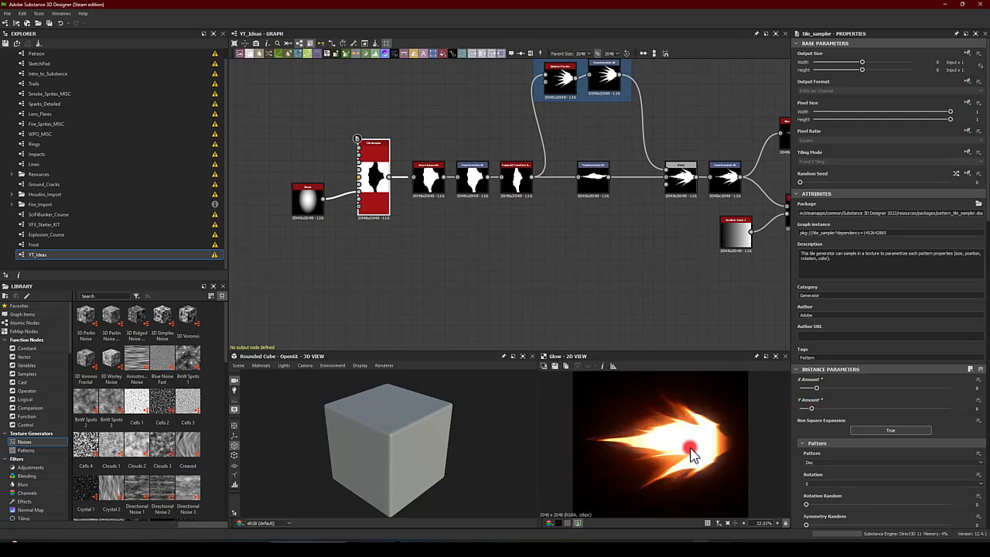
scroll(684, 445, down, 1)
scroll(835, 410, down, 2)
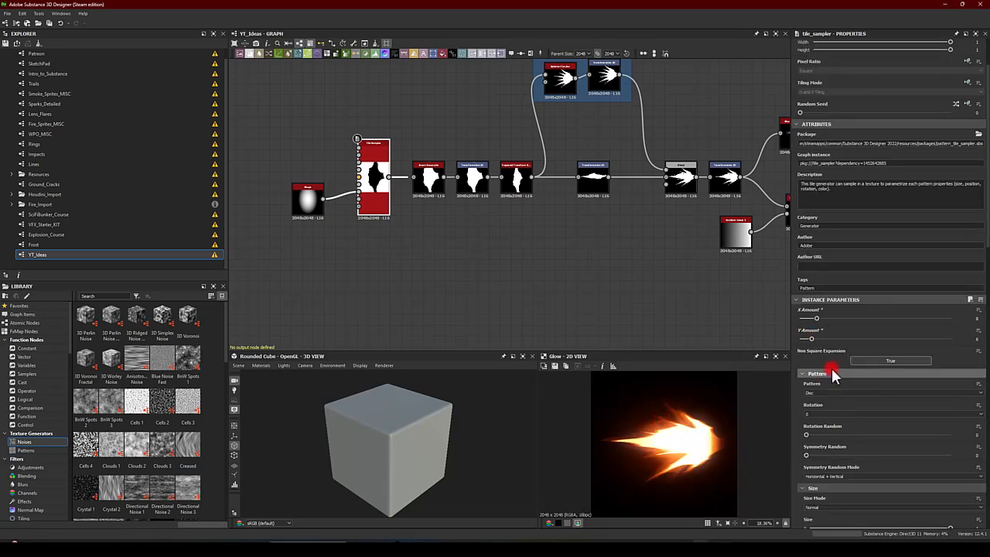
scroll(826, 408, down, 2)
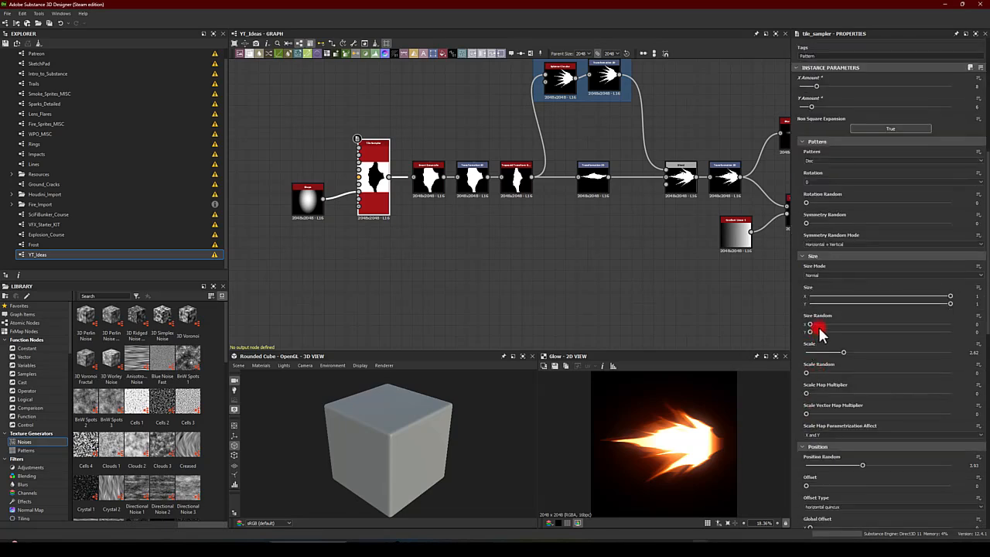
Try different Size Random and Scale Random amounts on the Tile Sampler and return them to 0
drag(810, 325, 763, 333)
click(843, 353)
mouse_move(806, 373)
mouse_down()
mouse_move(902, 379)
mouse_move(804, 371)
mouse_up()
Try other Position Random values on the Tile Sampler and restore it to 3.93
scroll(858, 369, down, 2)
click(858, 369)
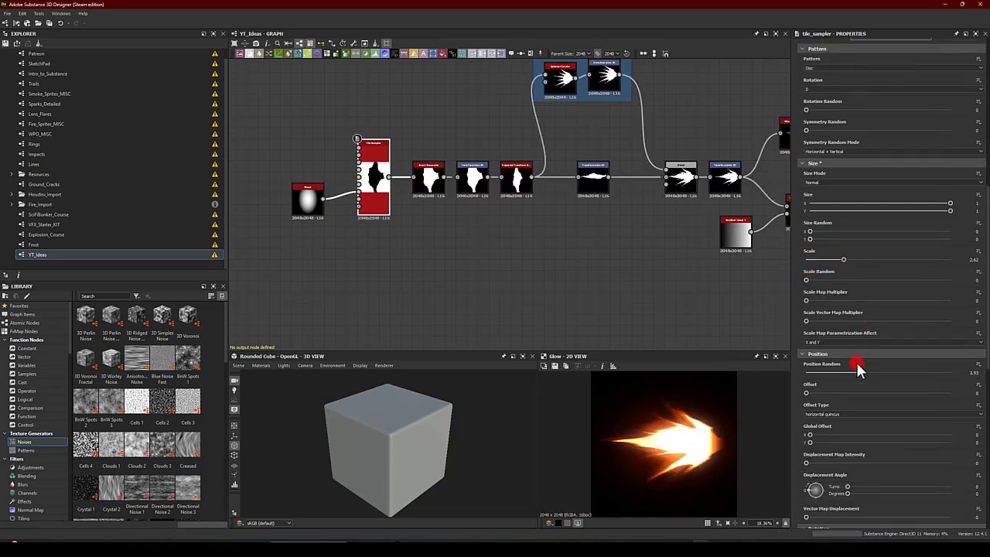
scroll(851, 348, down, 2)
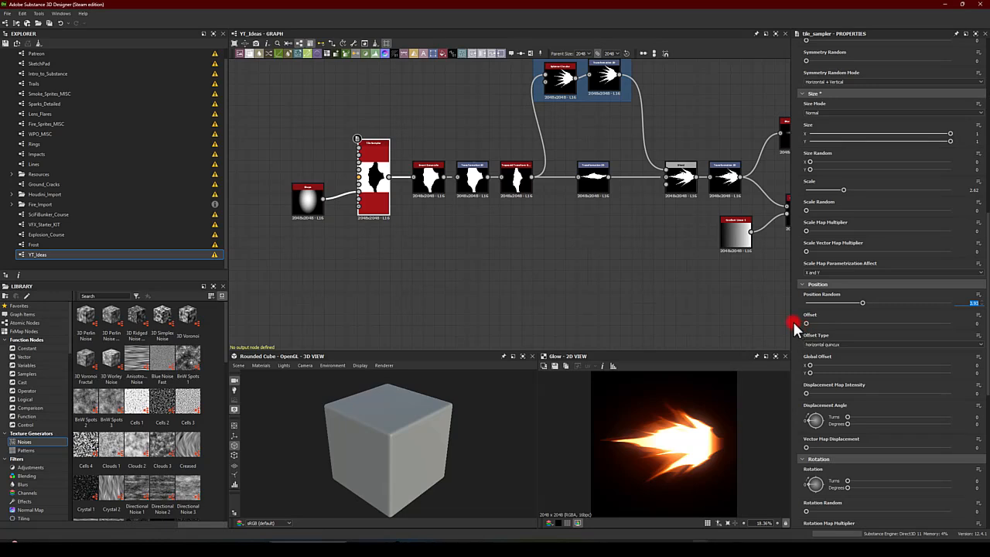
drag(861, 305, 880, 313)
mouse_move(897, 317)
mouse_down()
mouse_move(923, 320)
mouse_move(886, 320)
mouse_up()
click(974, 303)
text(3.93)
key(Return)
Move the Gradient Map and Glow nodes together so they line up with the final Max (Lighten) Blend
middle_drag(619, 263, 555, 310)
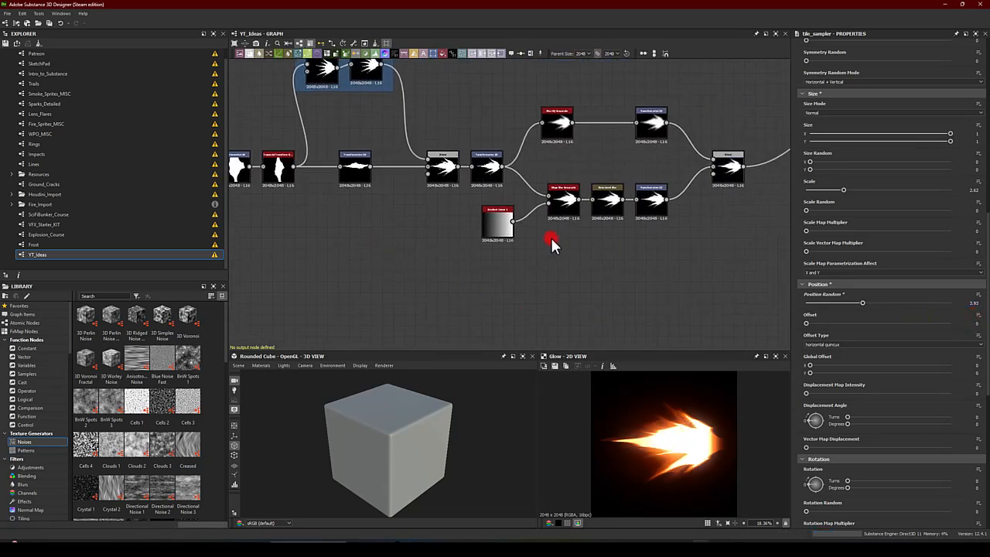
middle_drag(603, 238, 319, 232)
middle_drag(667, 213, 584, 261)
scroll(583, 261, down, 3)
middle_drag(675, 267, 438, 238)
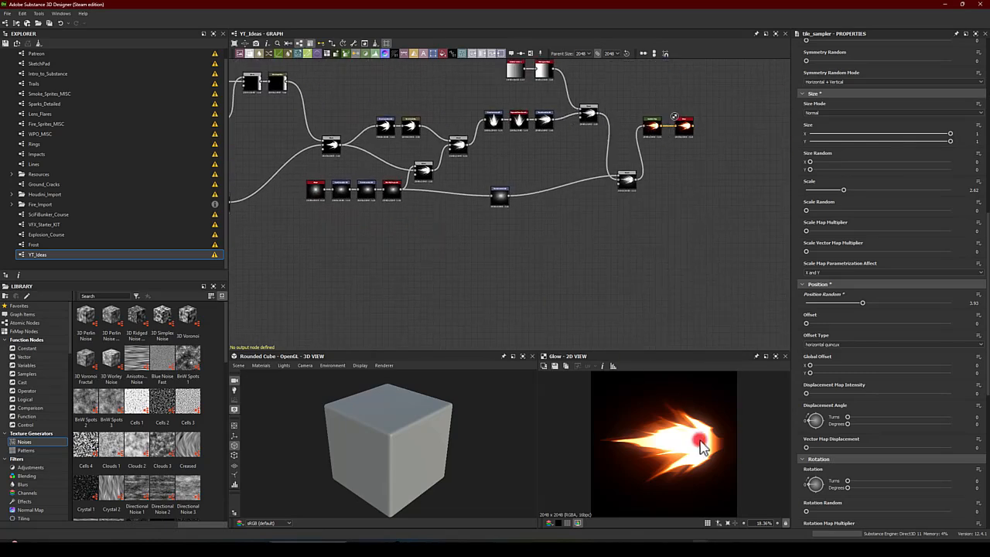
scroll(698, 441, down, 3)
scroll(687, 444, up, 2)
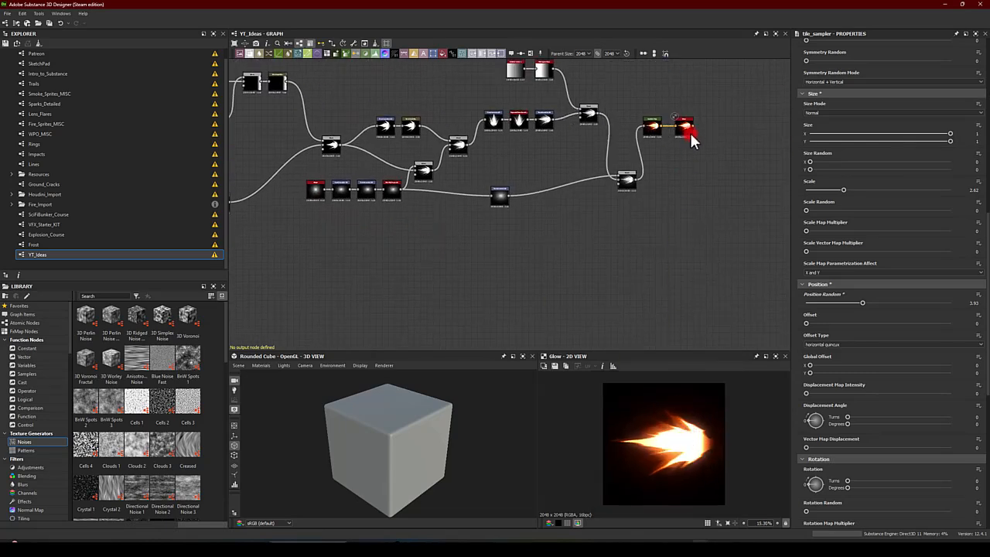
click(685, 126)
middle_drag(669, 225, 616, 262)
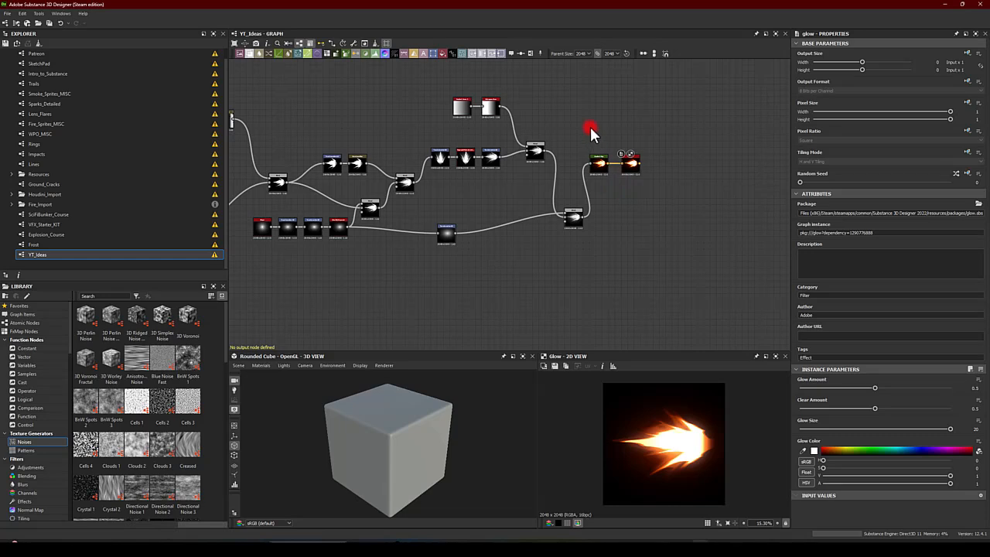
drag(631, 165, 669, 216)
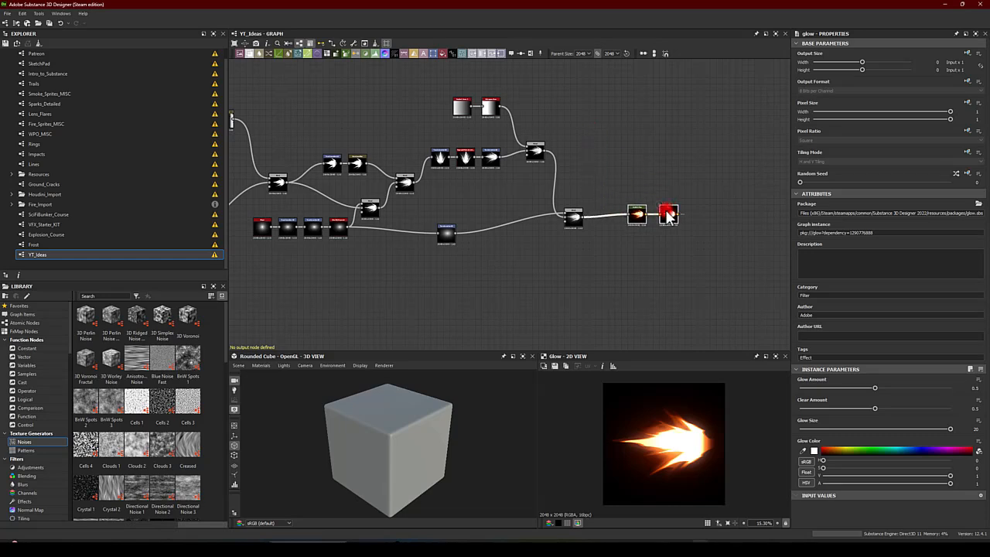
scroll(669, 215, up, 3)
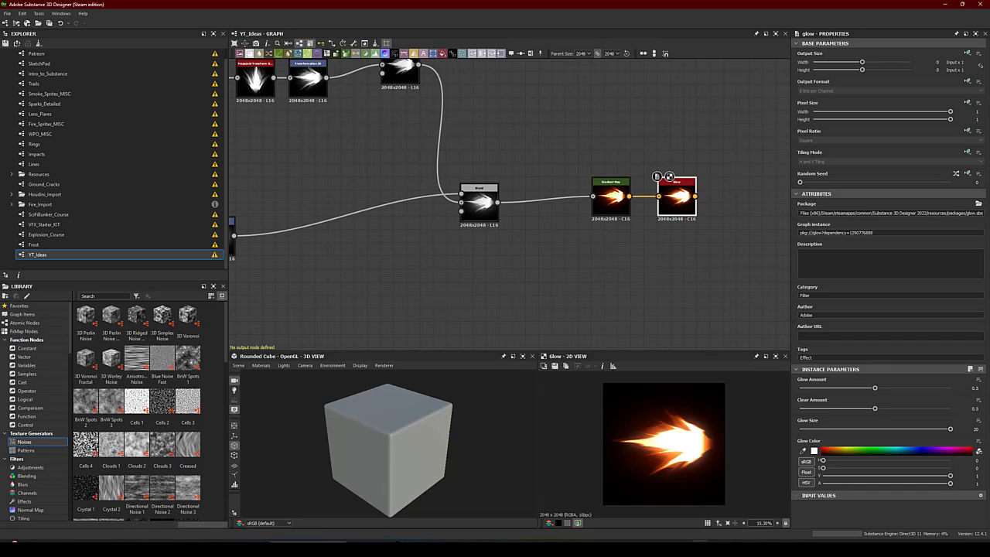
Preview the final Blend and try a Top Stretch of 0.08 and Bottom Stretch of 0.57 on the Trapezoid Transform
scroll(672, 340, down, 1)
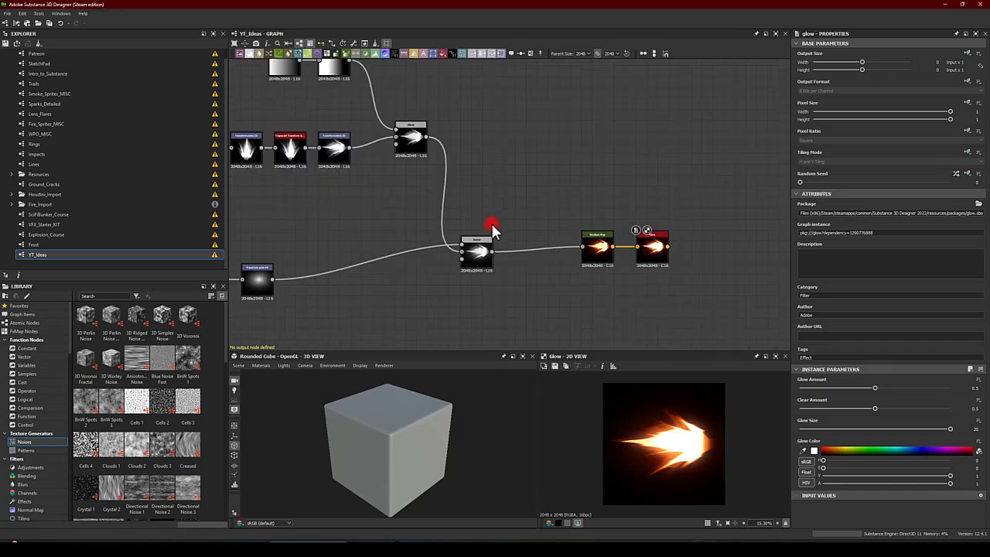
click(473, 249)
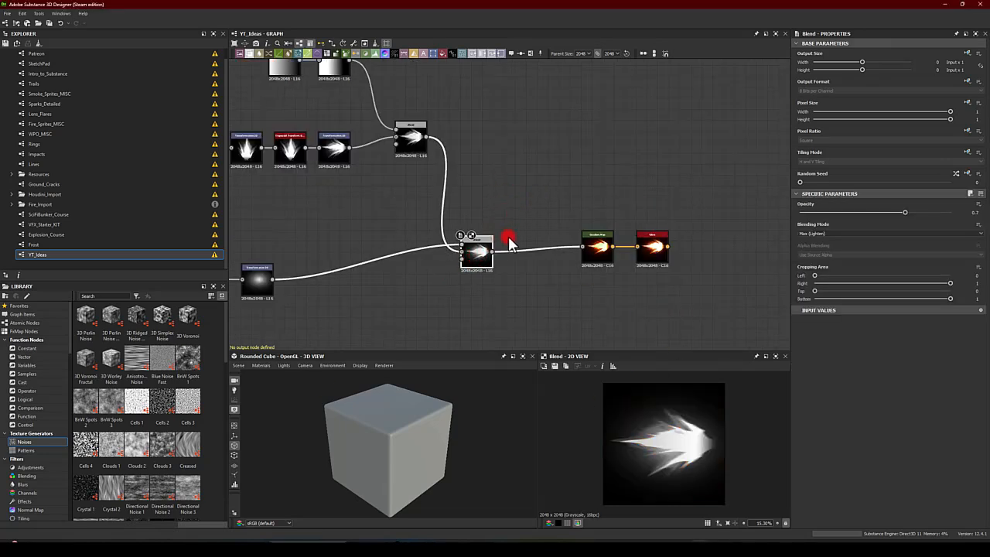
middle_drag(370, 224, 501, 230)
middle_drag(685, 178, 548, 161)
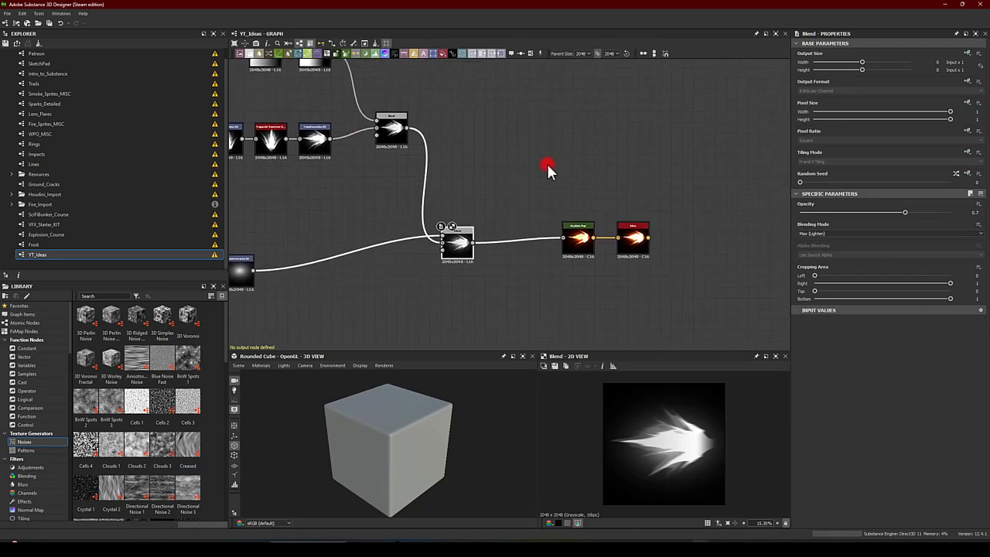
click(276, 140)
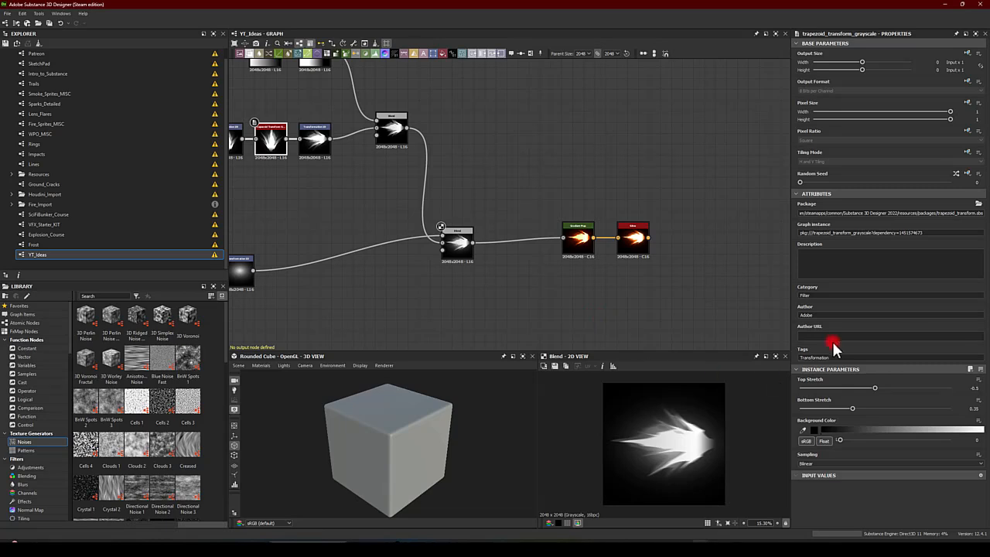
drag(852, 411, 904, 403)
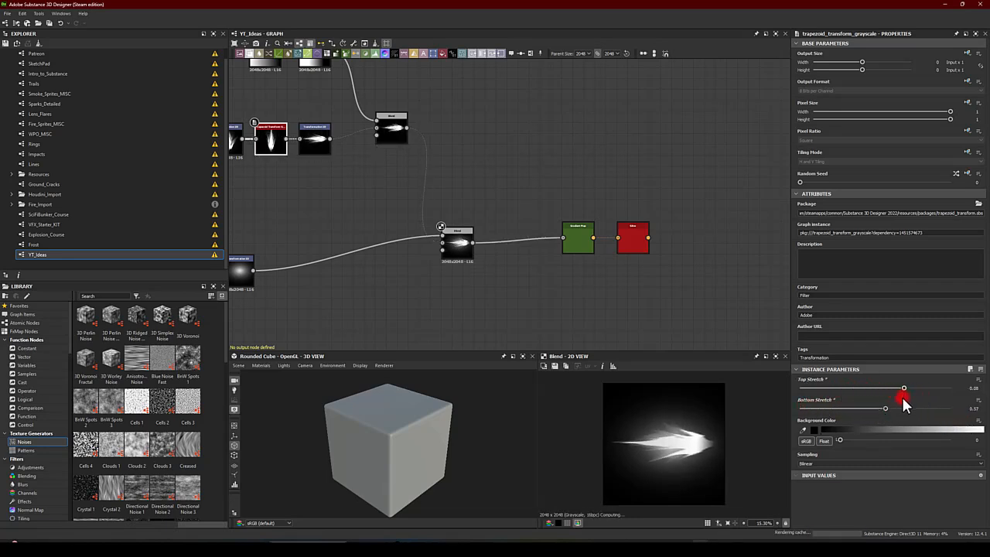
Try a Clear Amount of about 0.92 on the Glow node and return it to 0.5
click(632, 240)
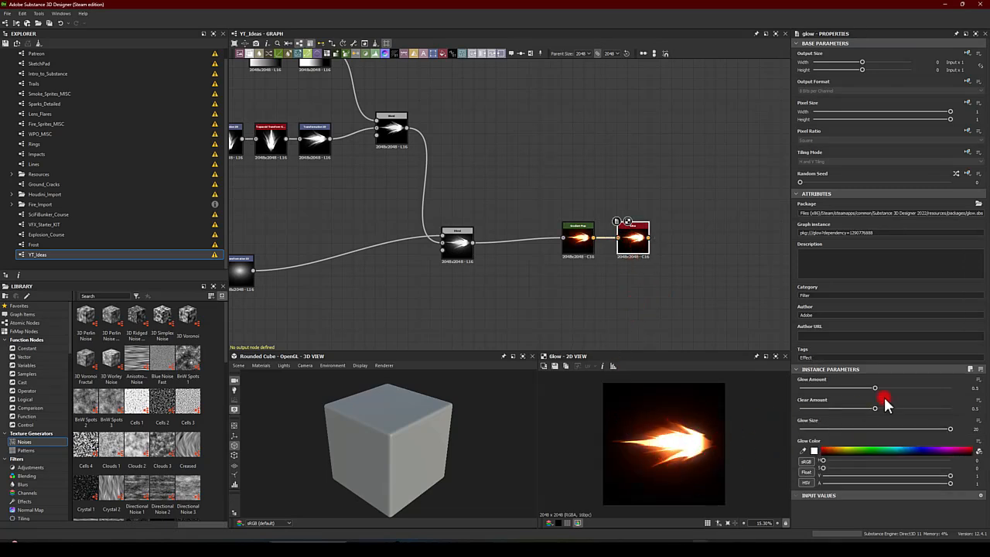
drag(875, 408, 943, 416)
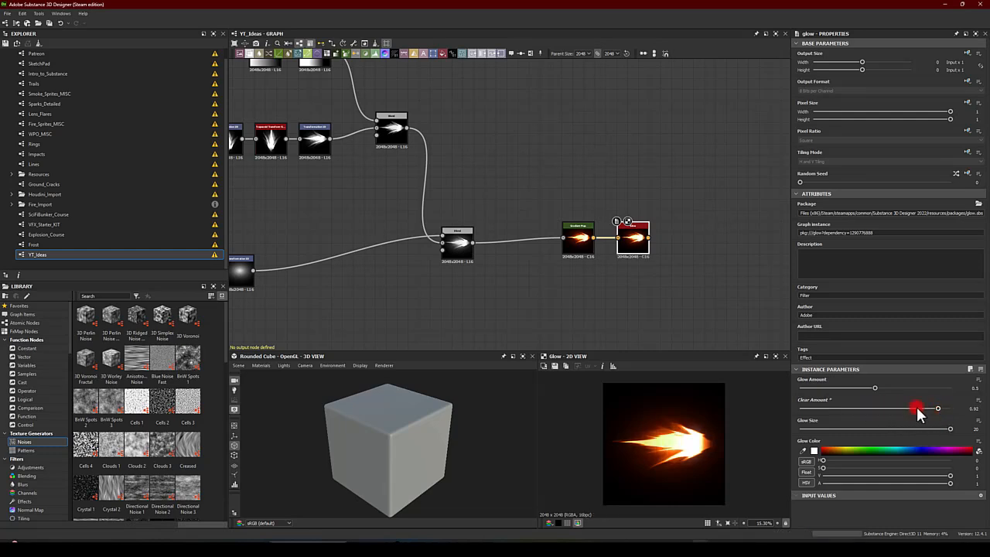
Retune the Trapezoid Transform's Top Stretch and Bottom Stretch to widen the flame again, and preview the final Blend
middle_drag(375, 205, 499, 218)
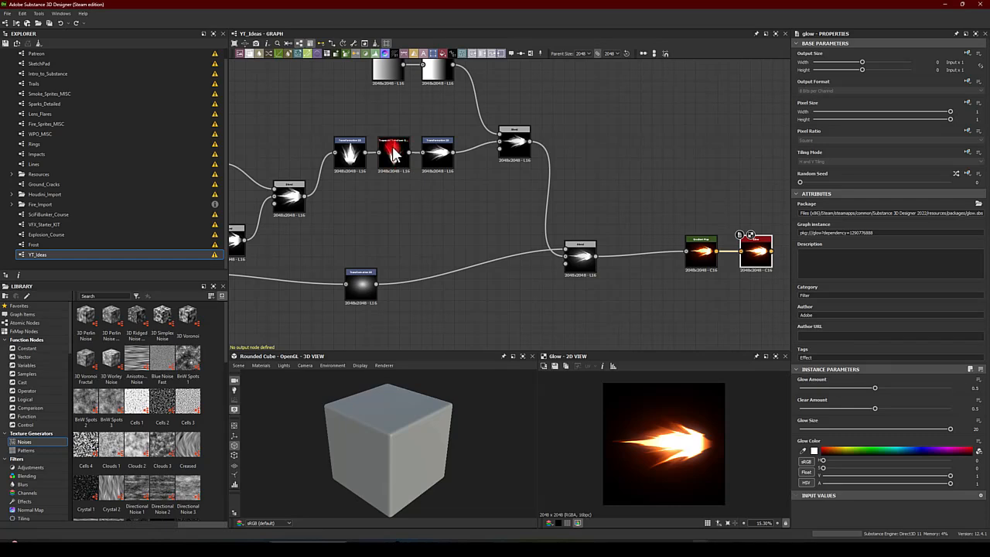
click(393, 151)
mouse_move(872, 387)
mouse_down()
mouse_move(854, 380)
mouse_move(886, 410)
mouse_move(919, 415)
mouse_move(877, 413)
mouse_move(868, 401)
mouse_up()
click(879, 408)
middle_drag(639, 176, 431, 262)
double_click(447, 275)
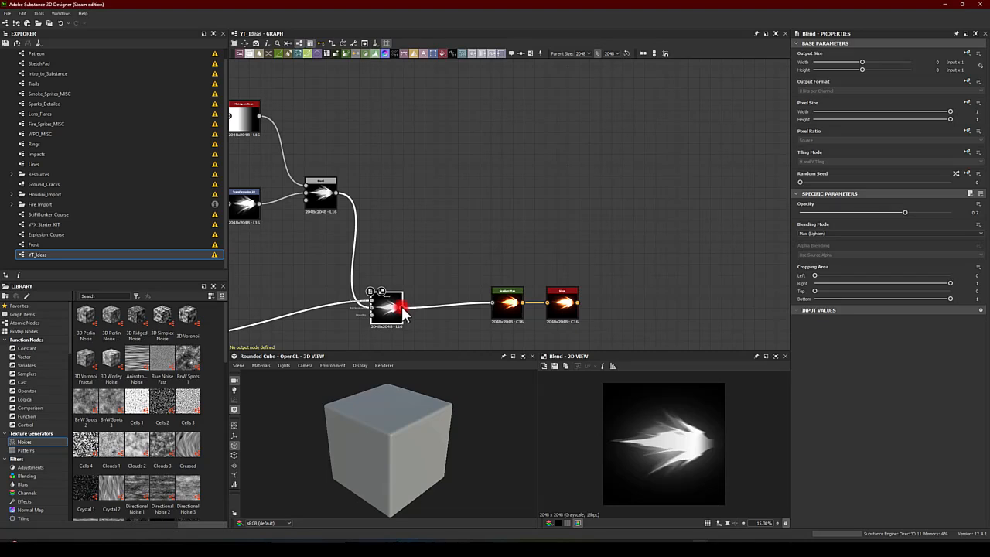
drag(475, 236, 512, 191)
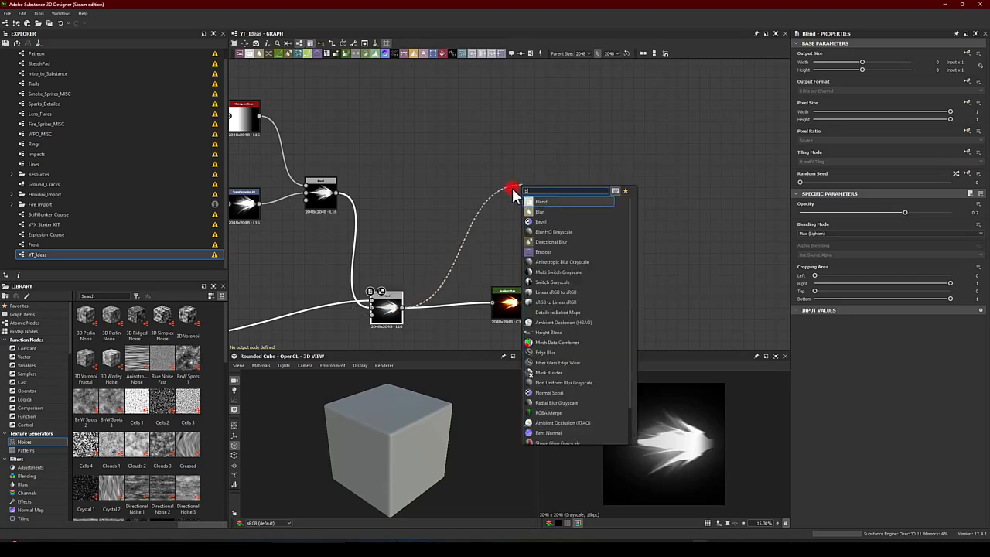
click(555, 221)
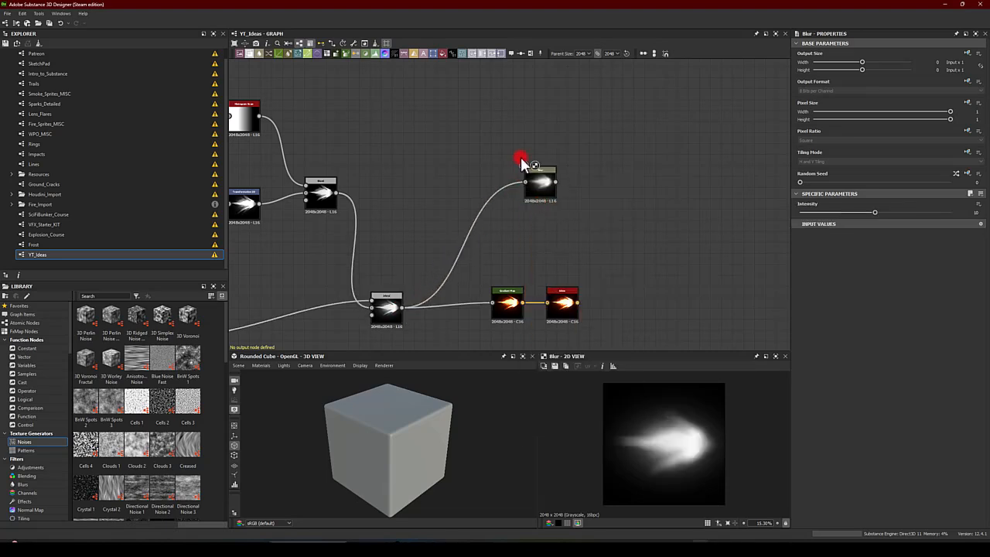
key(Delete)
click(481, 276)
Add a second Blend node with the final Blend's output as its background and set its opacity to 0
drag(402, 308, 494, 236)
text(bl)
click(510, 250)
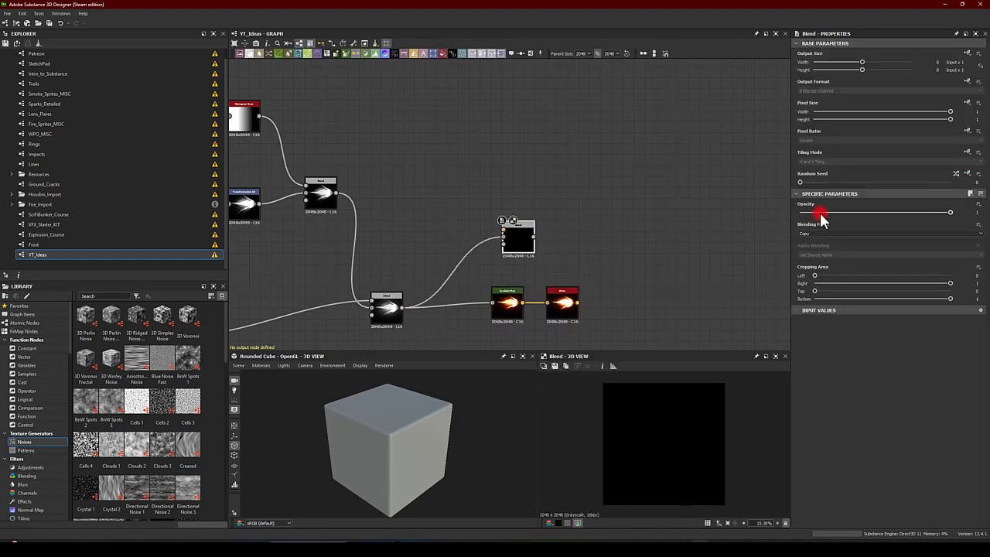
drag(820, 216, 630, 186)
Connect a Threshold node to the new Blend's output, align it beside the Blend, and set its threshold to 0.19
drag(526, 231, 583, 207)
scroll(515, 213, up, 3)
text(thr)
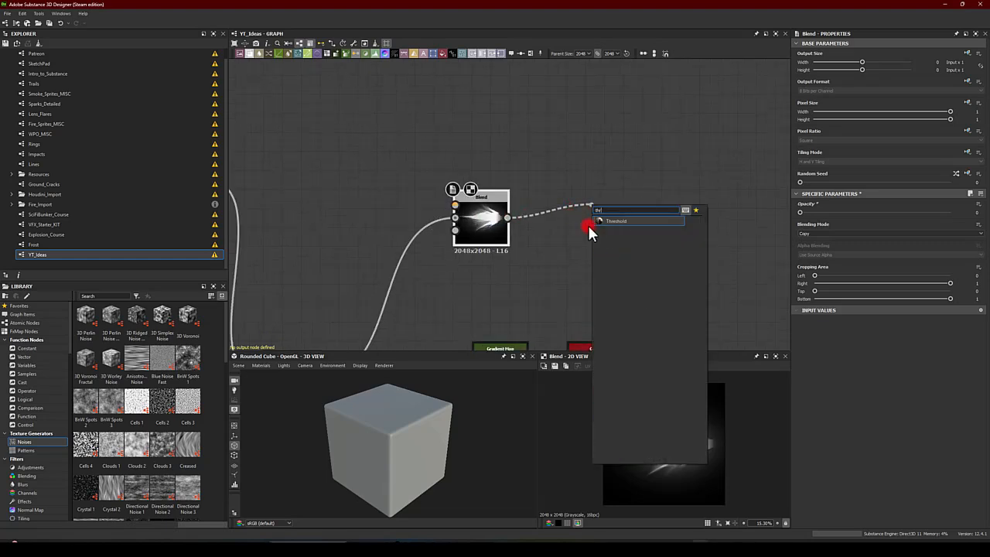
click(600, 219)
drag(804, 395, 826, 388)
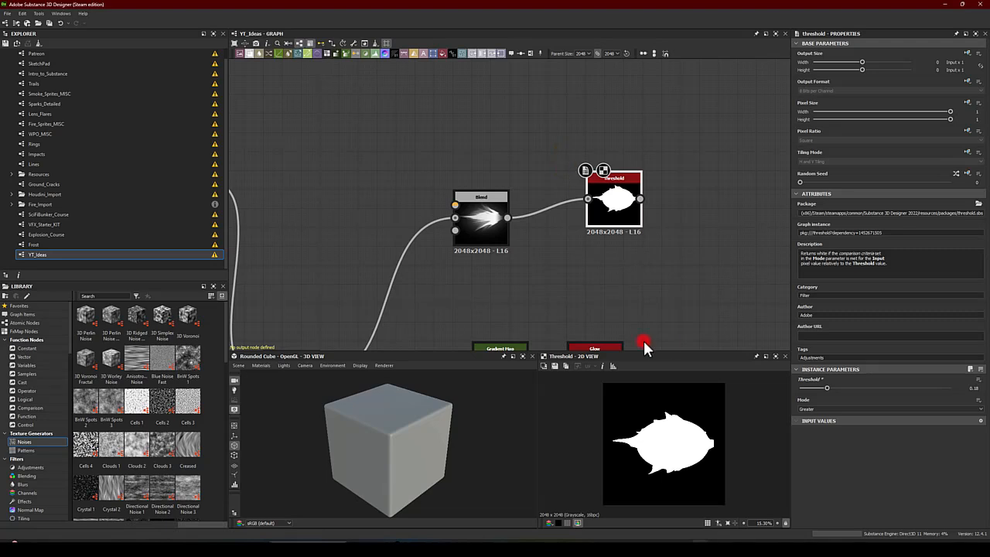
drag(611, 216, 573, 235)
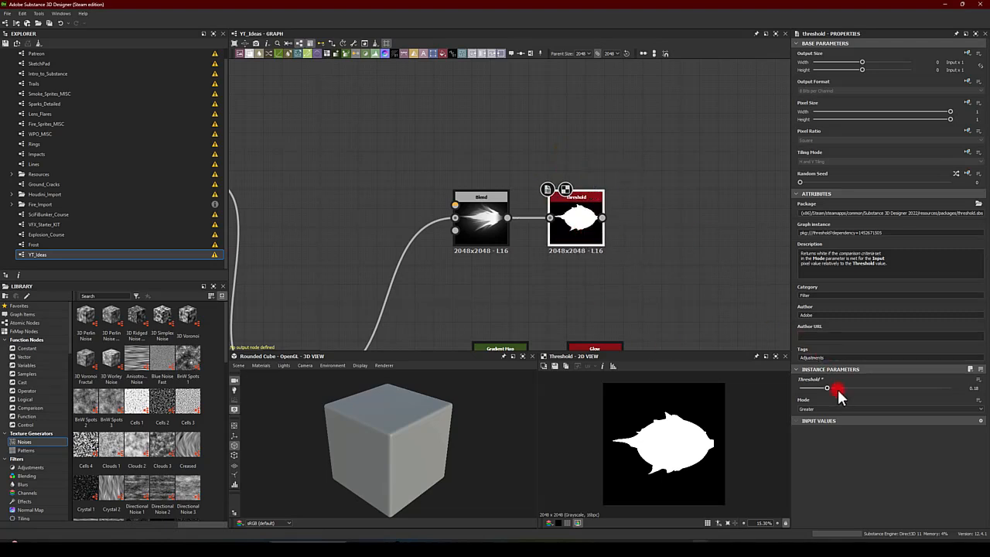
mouse_move(826, 386)
mouse_down()
mouse_move(954, 413)
mouse_move(859, 390)
mouse_move(940, 397)
mouse_move(872, 396)
mouse_move(954, 405)
mouse_move(827, 396)
mouse_up()
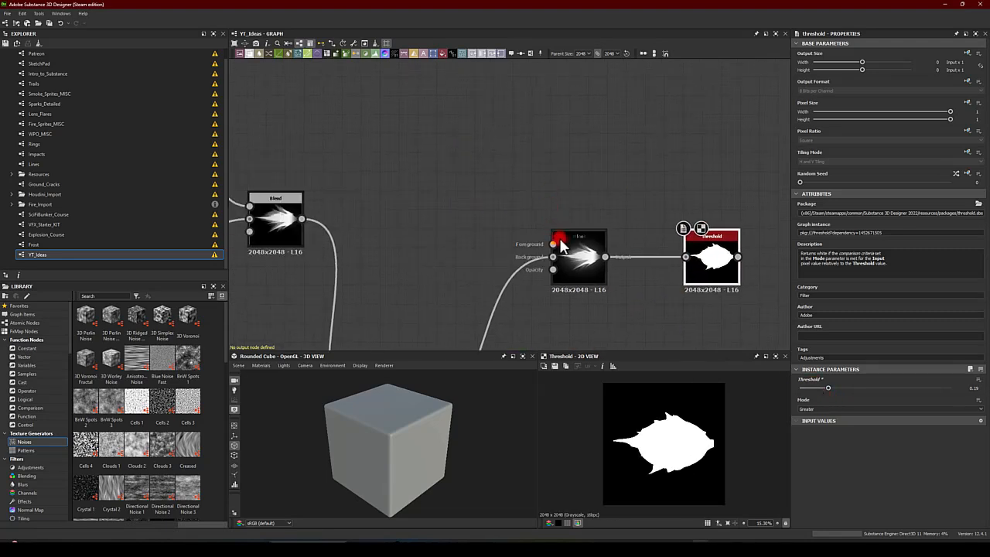
Add a Gradient Linear 1 node in the empty area above the new Blend and set its rotation to 90°
middle_drag(517, 203, 489, 204)
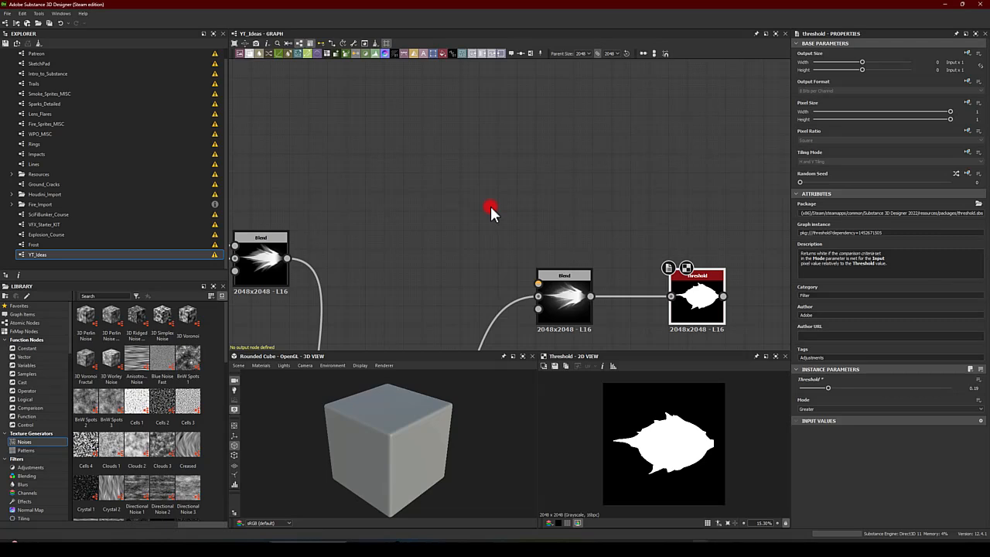
middle_drag(531, 223, 492, 150)
click(533, 222)
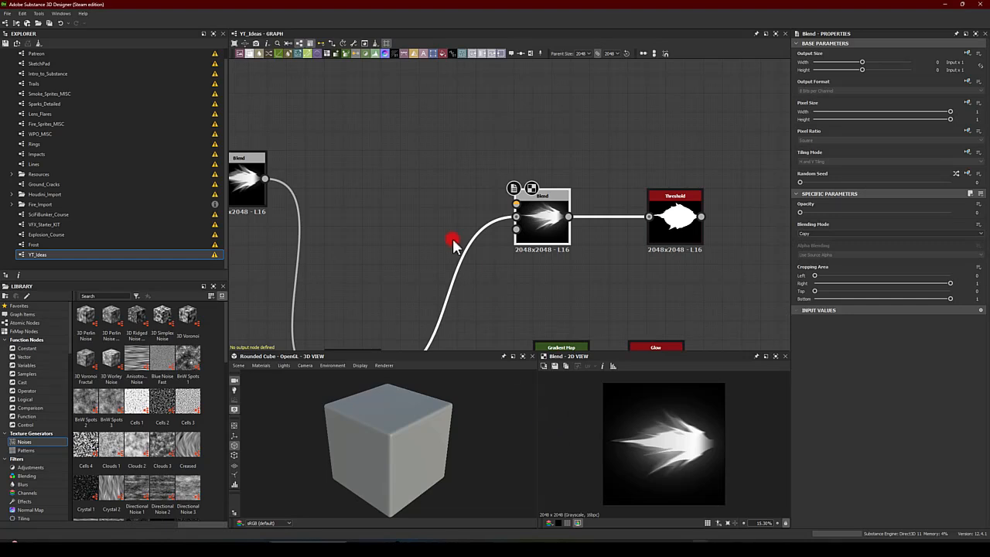
middle_drag(387, 111, 416, 200)
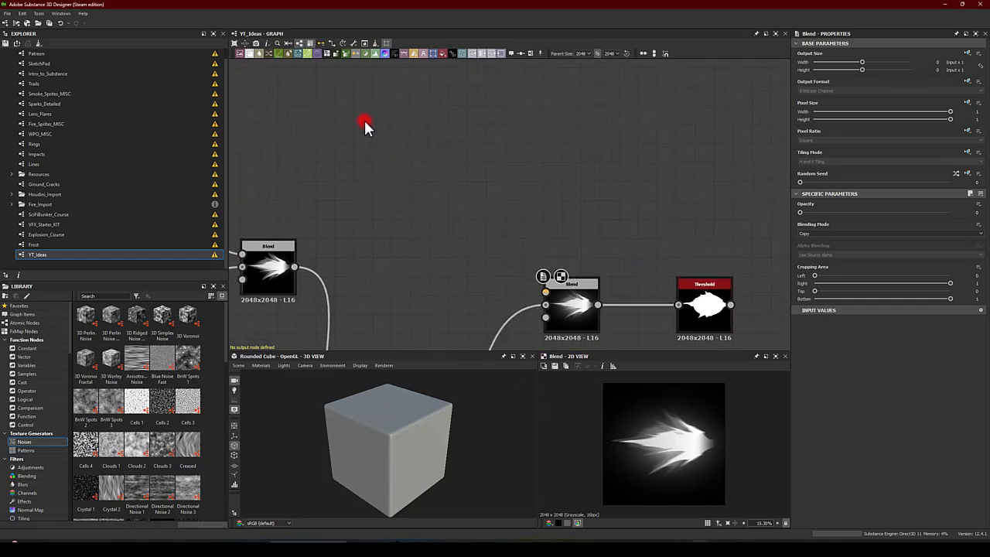
key(space)
text(grad)
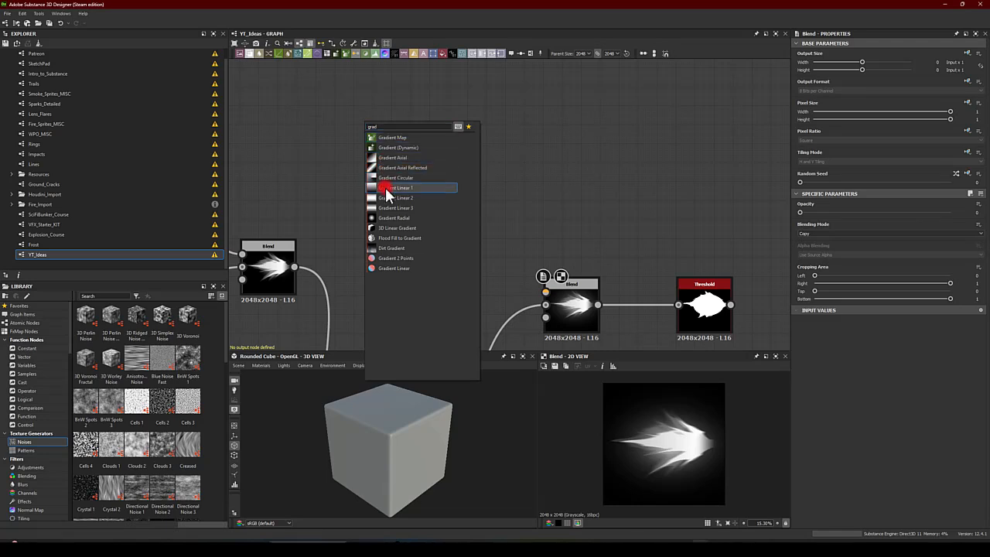
click(385, 188)
click(826, 407)
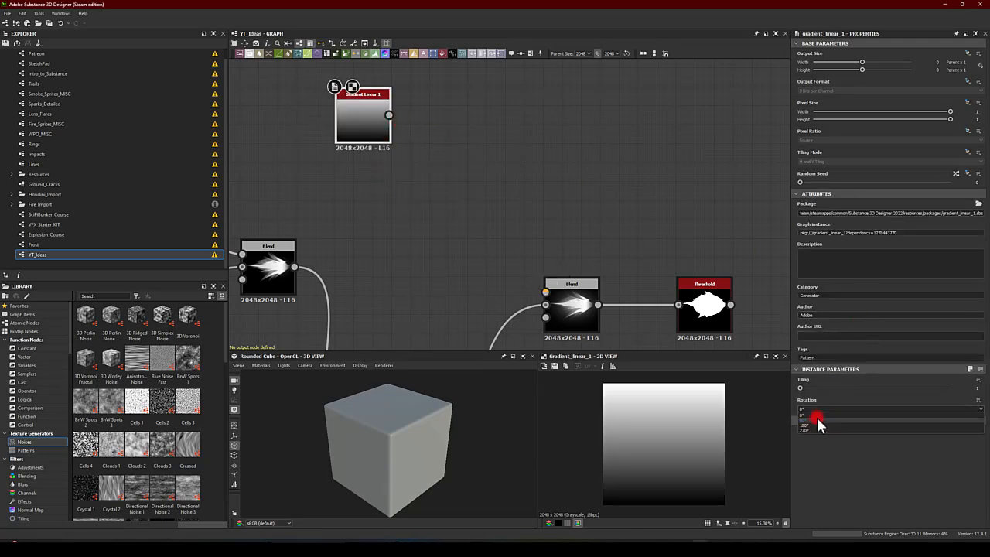
click(809, 419)
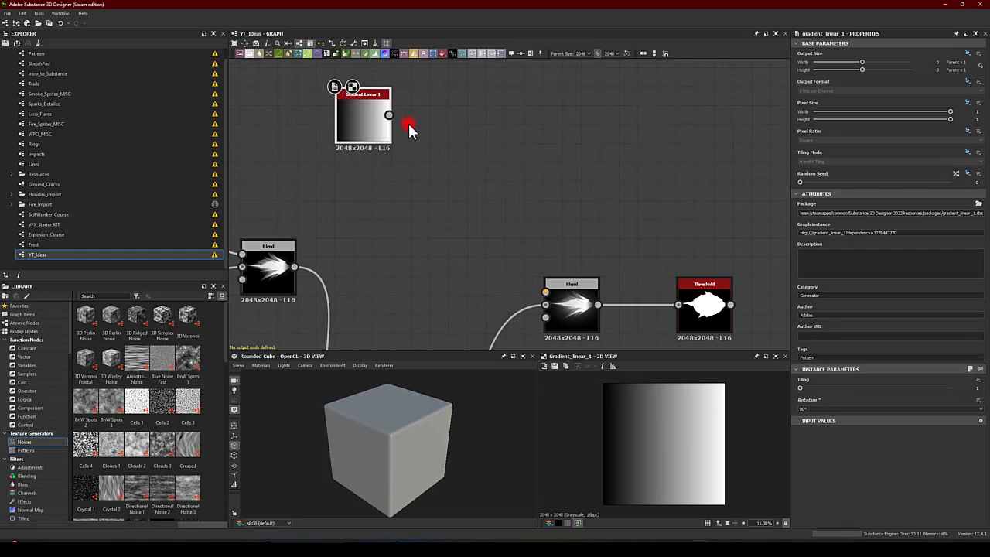
Add a Tile Sampler node beside the Gradient Linear 1 node above the flame Blend
drag(390, 118, 346, 115)
text(til)
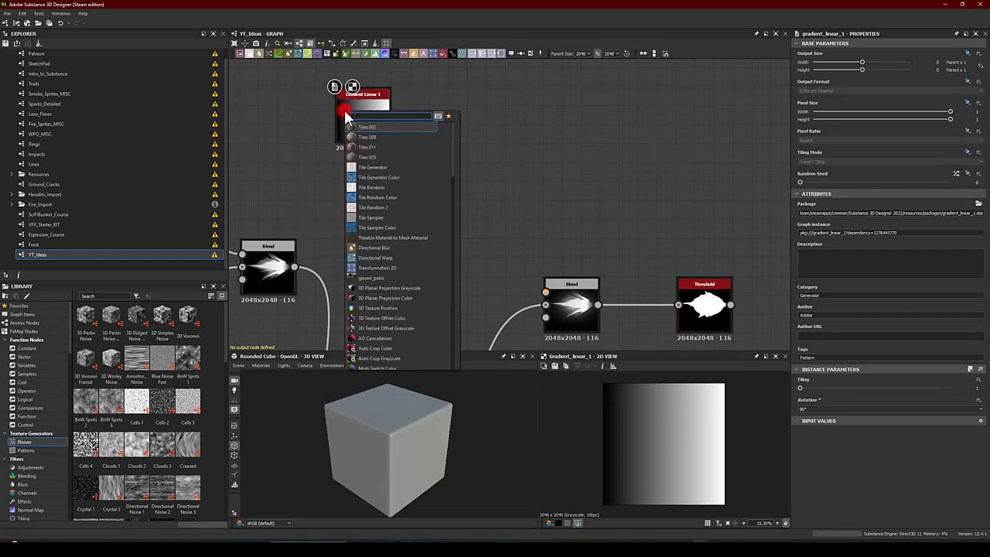
text(e sam)
click(359, 126)
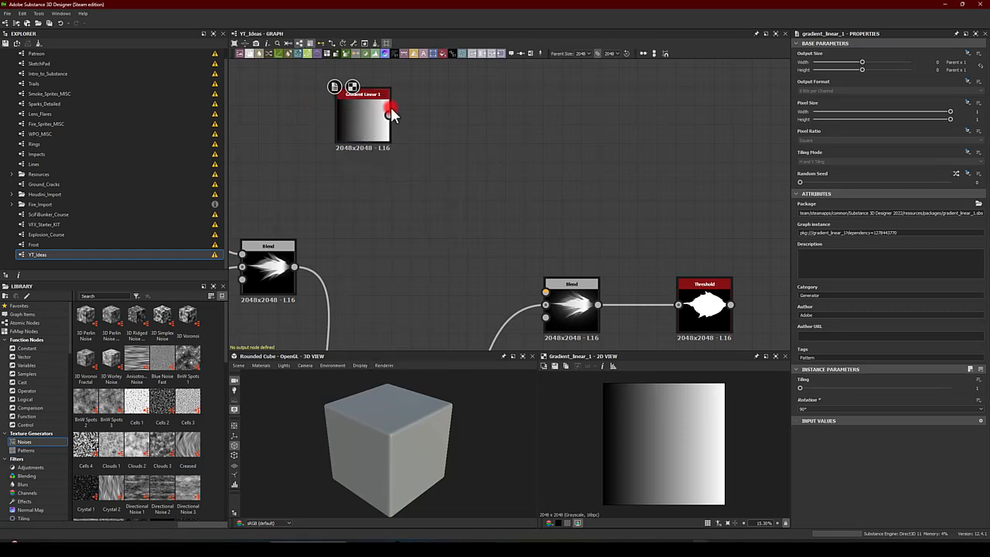
drag(379, 106, 489, 123)
Set the Tile Sampler's X Amount and Y Amount to 4
click(843, 388)
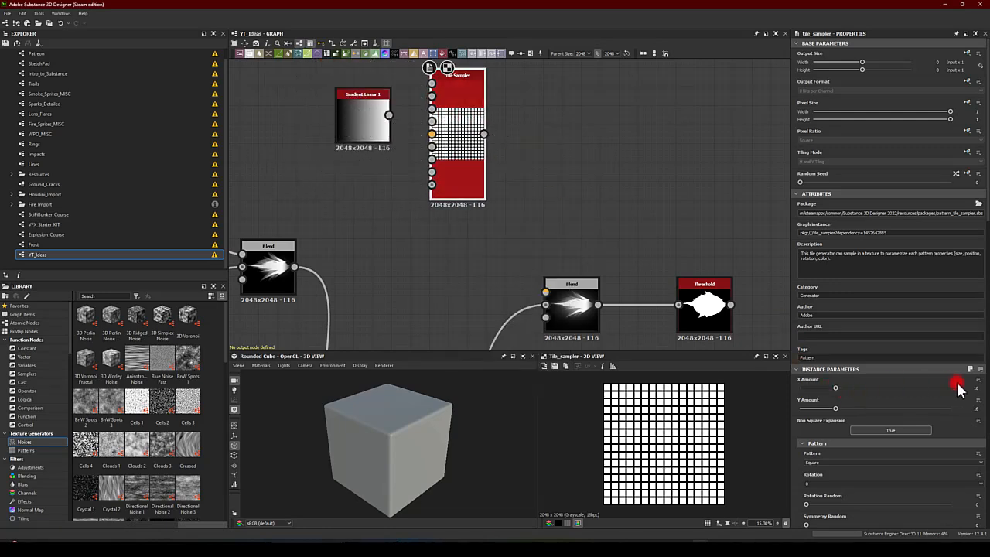
click(976, 408)
text(4)
key(Return)
Change the Tile Sampler's pattern to Disc and raise its Position Random to 10
scroll(811, 453, down, 1)
scroll(822, 440, down, 1)
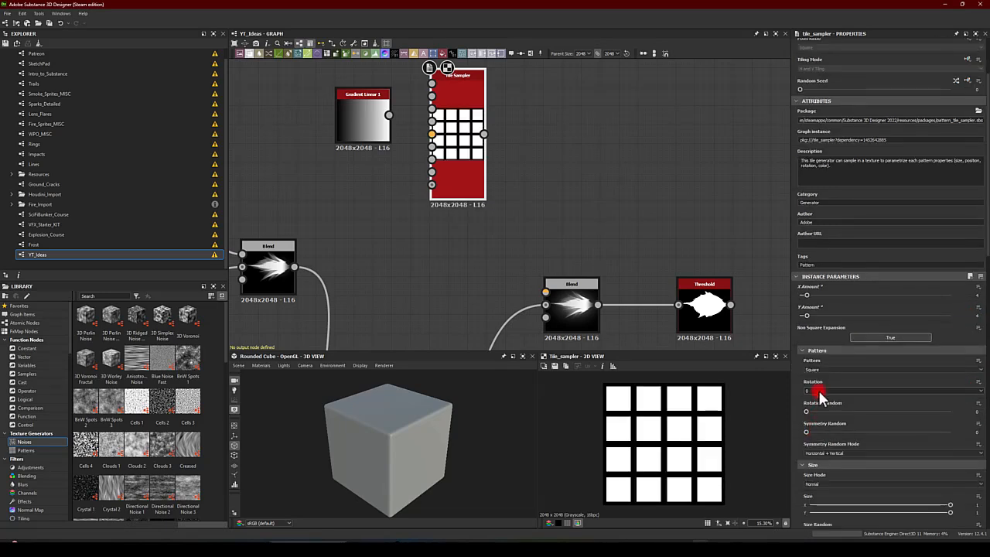
click(811, 371)
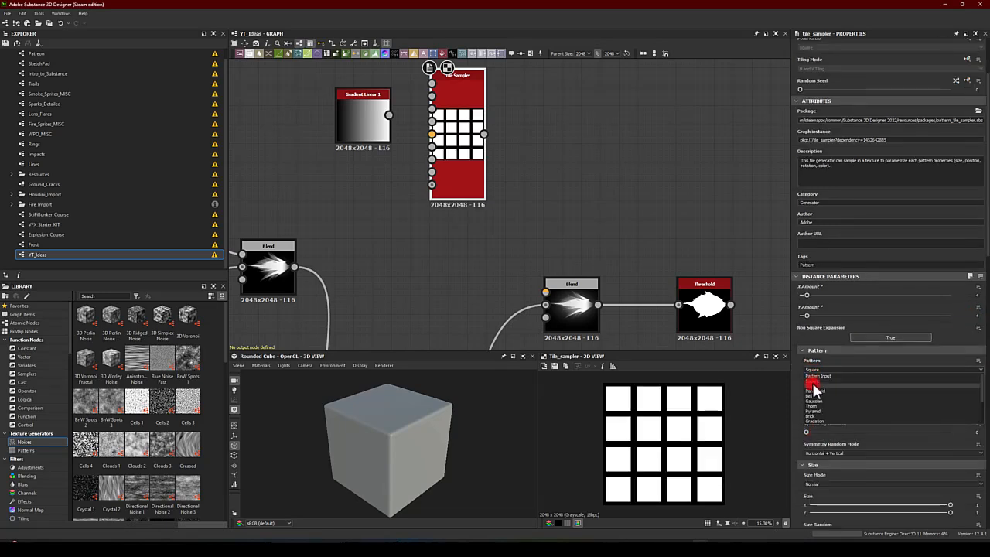
click(811, 385)
scroll(811, 426, down, 2)
scroll(810, 435, down, 1)
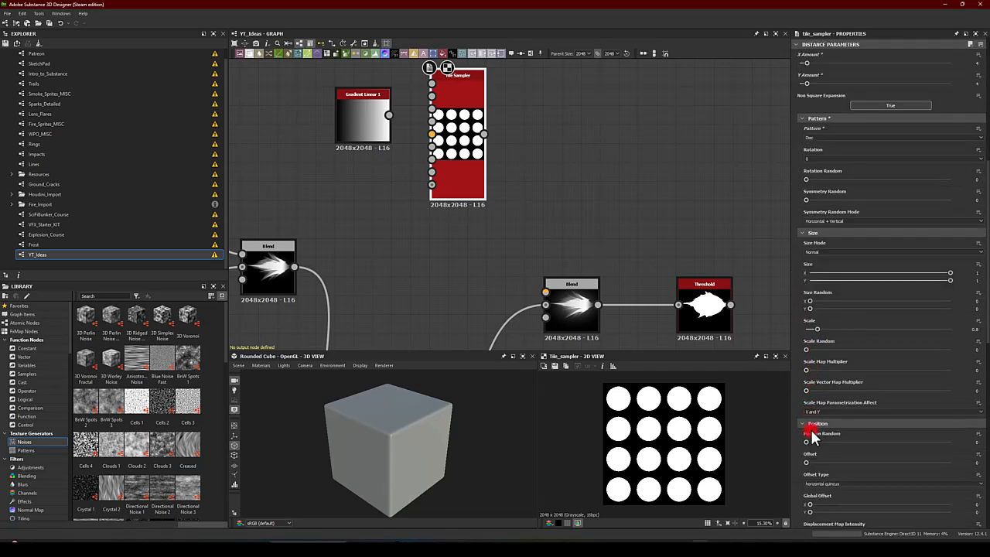
drag(812, 438, 962, 442)
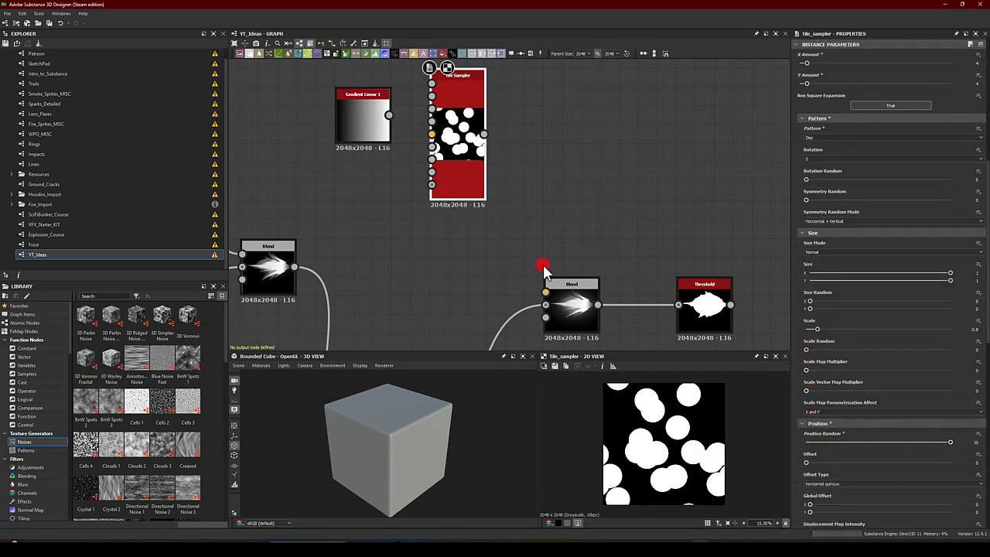
Connect the linear gradient to the Tile Sampler's Mask Map Input and set the Mask Map Threshold to 0.63
drag(344, 108, 460, 168)
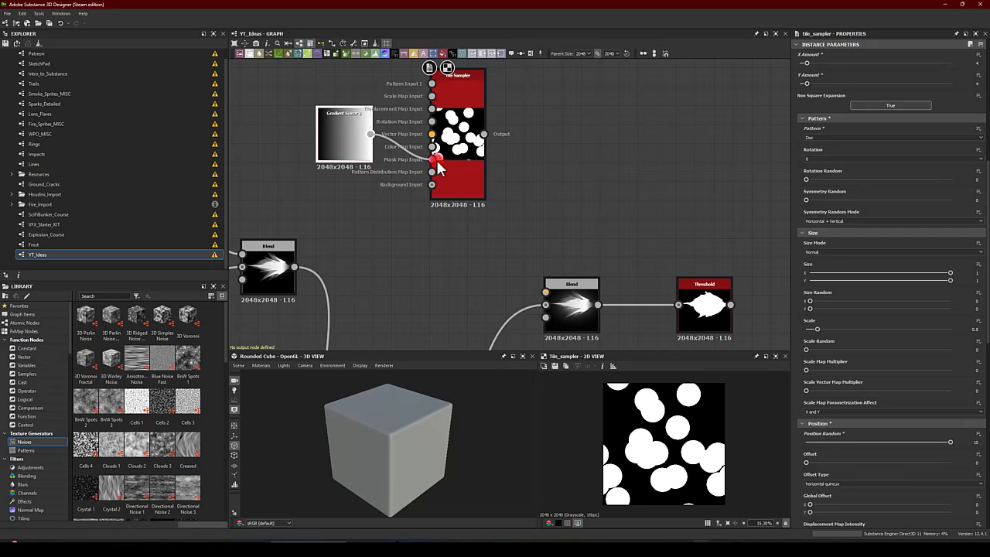
click(455, 164)
scroll(839, 408, down, 5)
scroll(826, 413, down, 4)
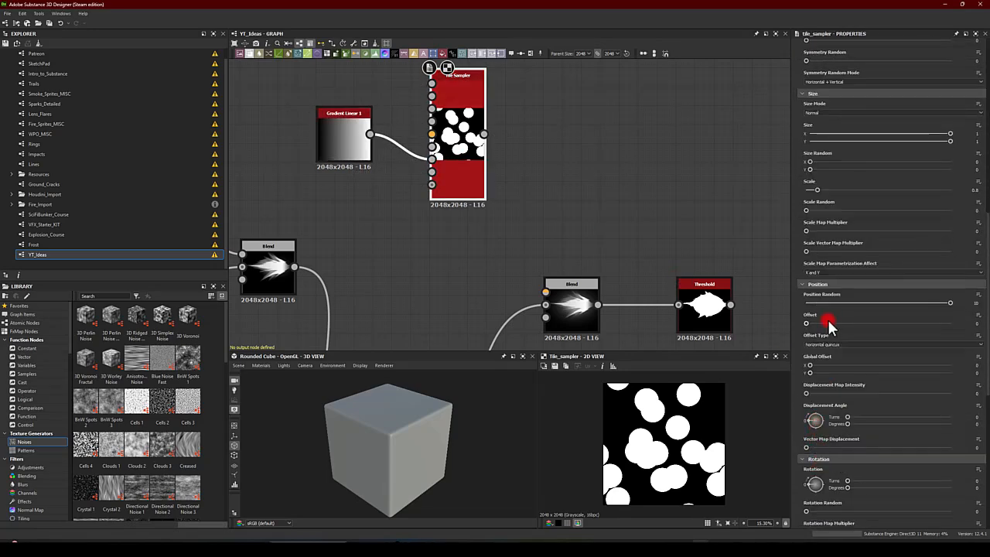
scroll(828, 358, down, 5)
drag(817, 324, 897, 335)
Enlarge the discs by setting the Tile Sampler's Scale to 2.75 and raise the Mask Map Threshold to 0.77
scroll(848, 230, up, 4)
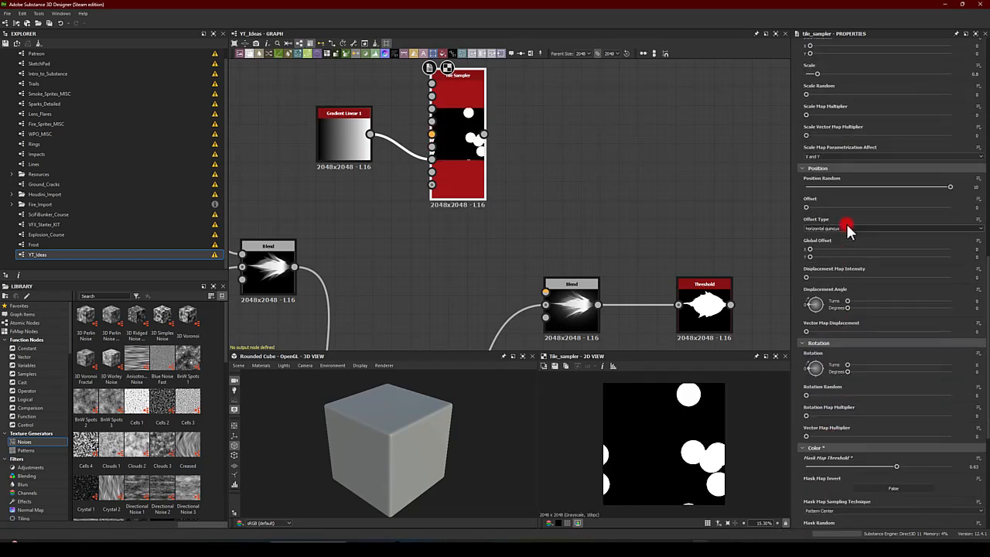
scroll(820, 159, up, 2)
drag(817, 167, 846, 172)
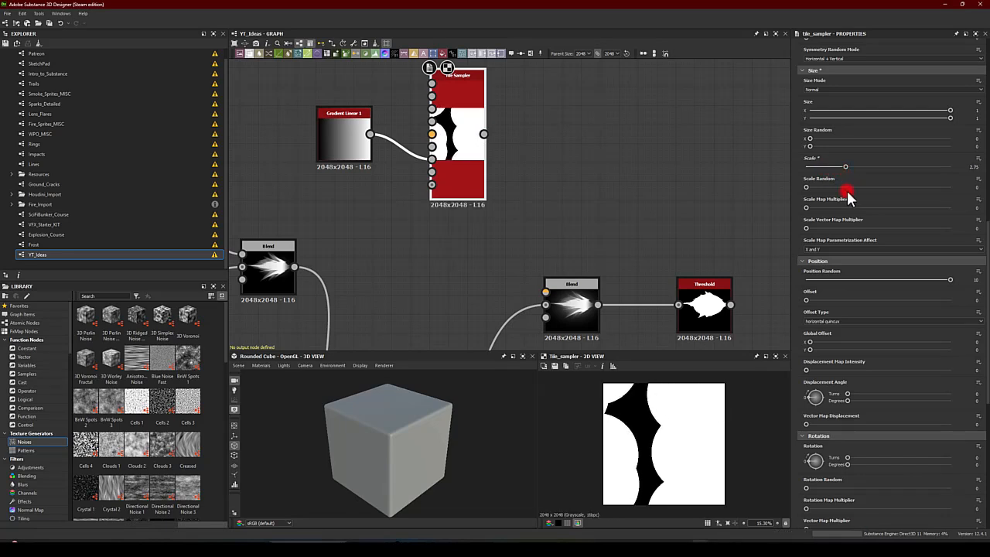
scroll(839, 371, down, 6)
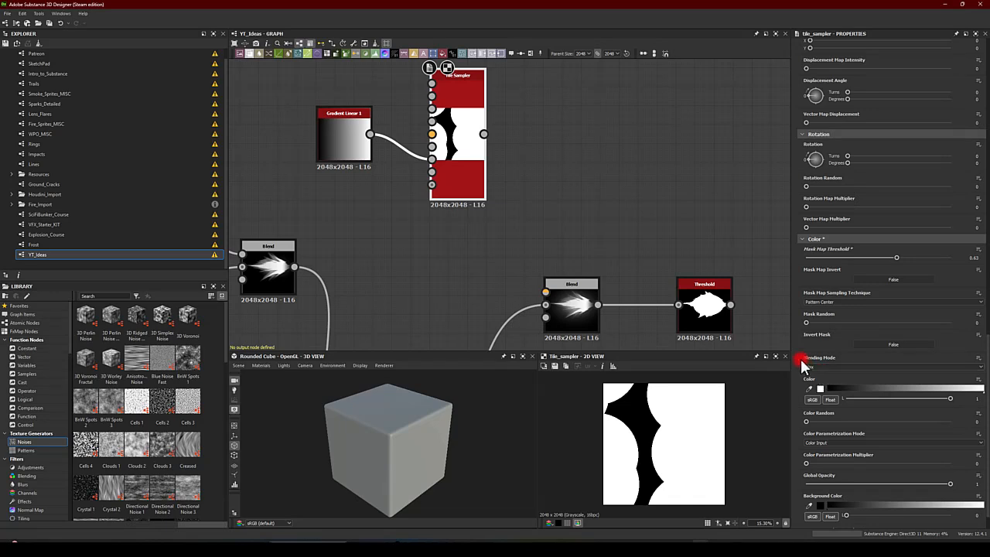
middle_drag(551, 116, 462, 129)
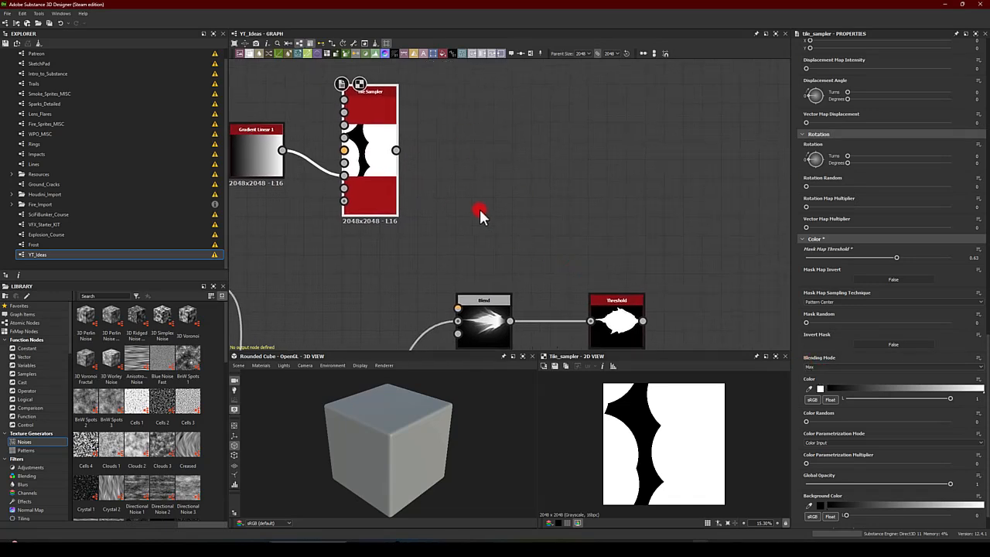
scroll(841, 328, down, 1)
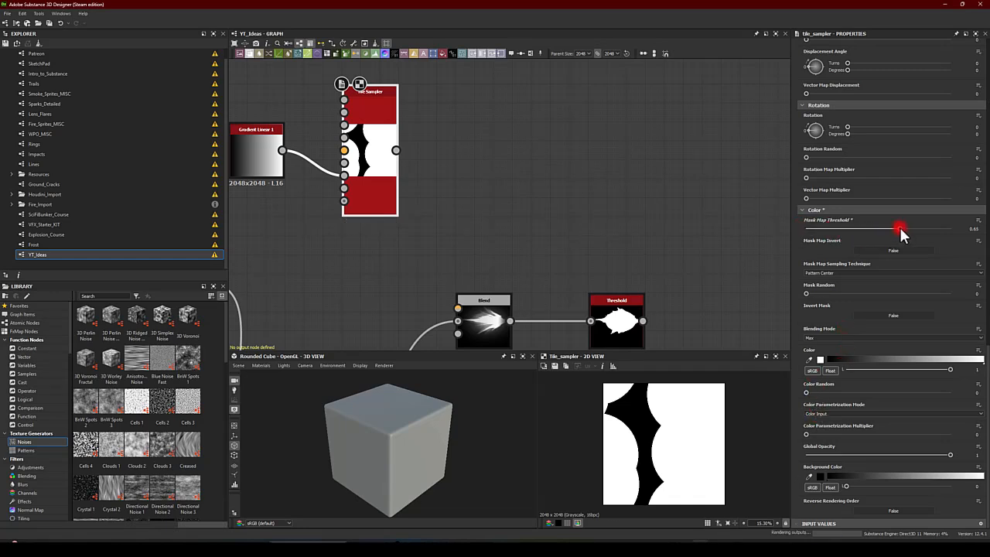
mouse_move(911, 230)
mouse_down()
mouse_move(951, 233)
mouse_move(900, 229)
mouse_move(918, 228)
mouse_up()
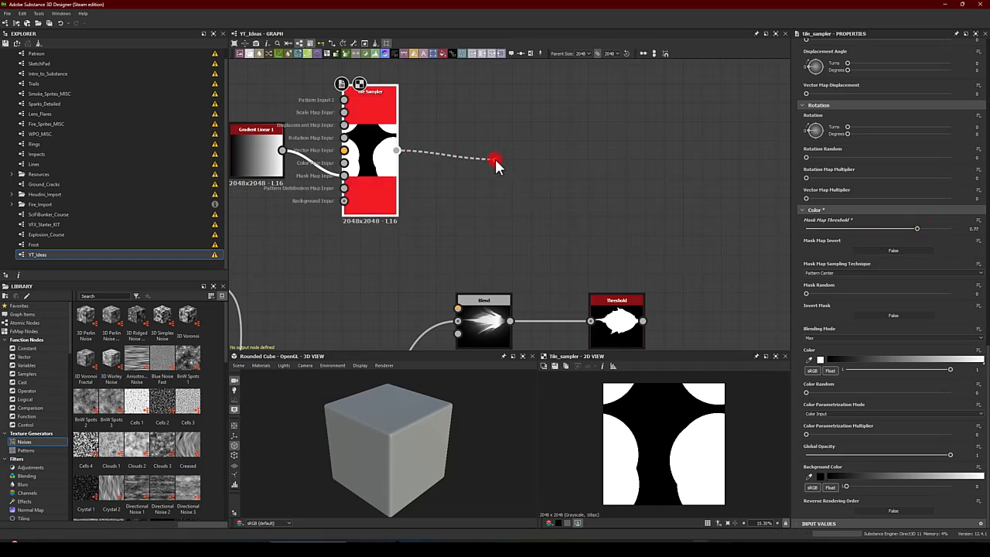
Add a Blend node with the Tile Sampler's output as its background and align the Tile Sampler with its gradient
drag(495, 160, 494, 160)
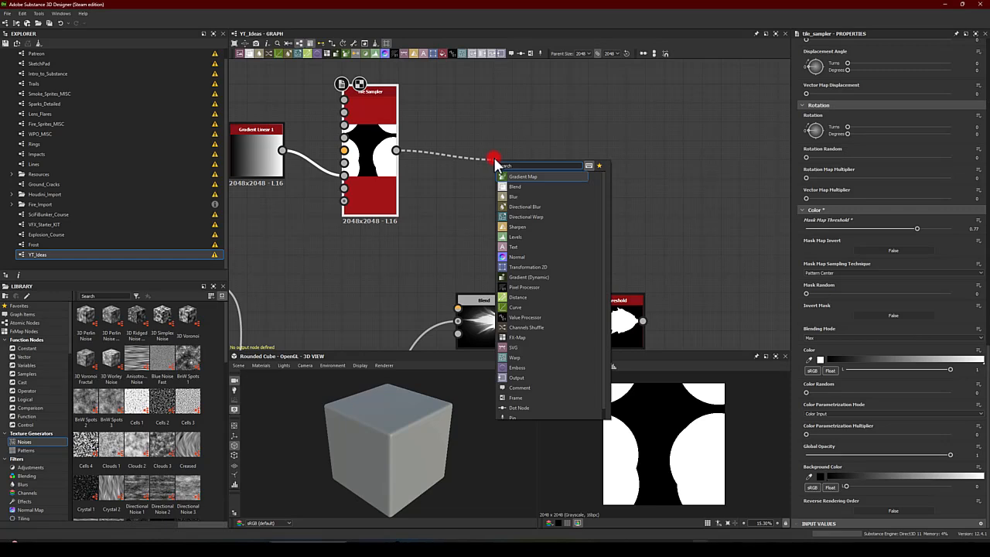
click(506, 133)
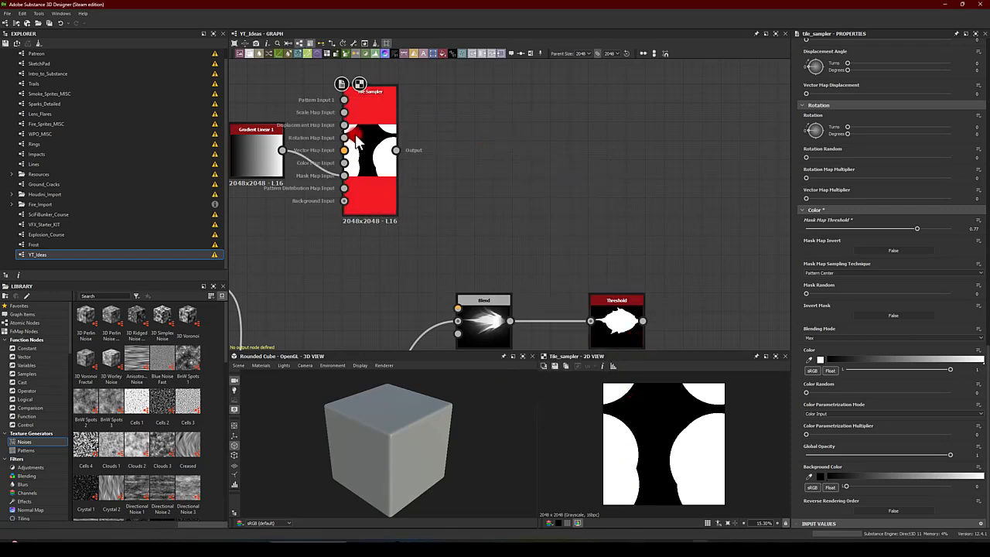
drag(394, 151, 469, 167)
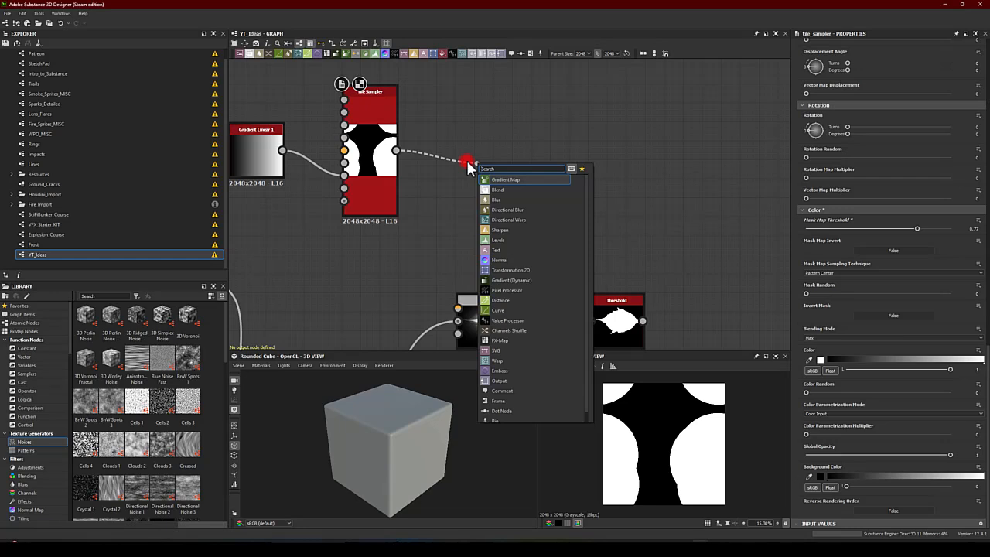
text(ble)
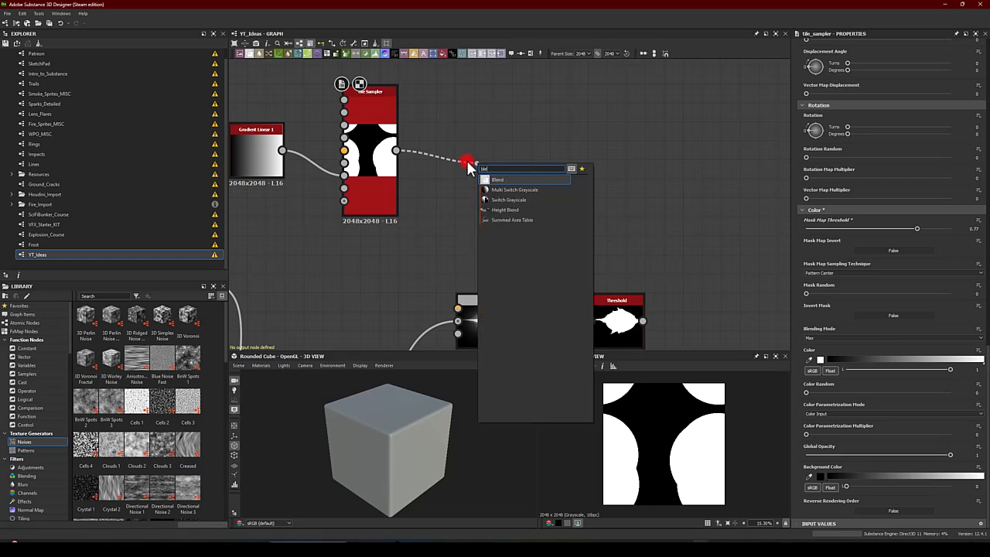
click(506, 177)
drag(374, 162, 373, 134)
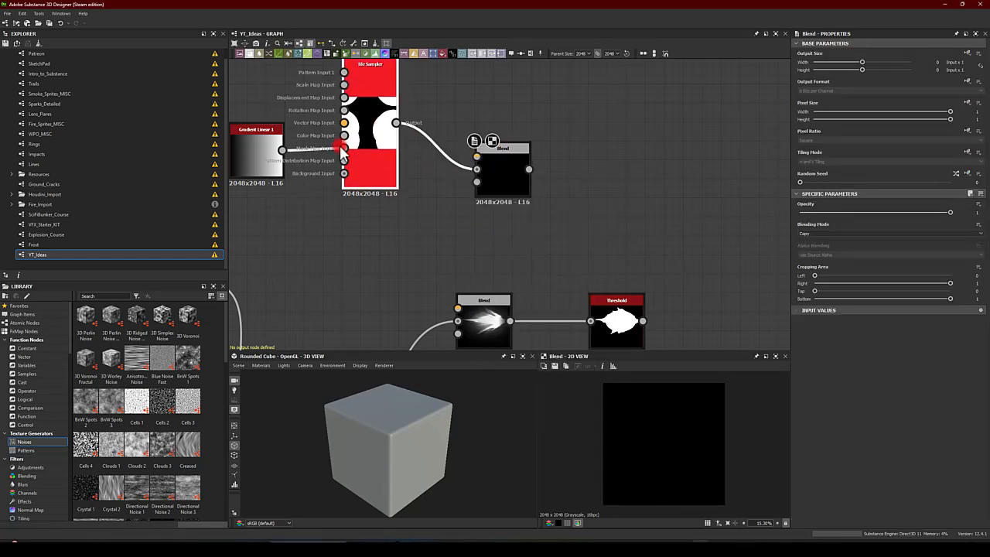
Duplicate the linear gradient below the Tile Sampler, feed it into a Histogram Scan, and connect that to the new Blend's foreground
click(263, 142)
key(ctrl+v)
drag(510, 186, 437, 249)
text(scan)
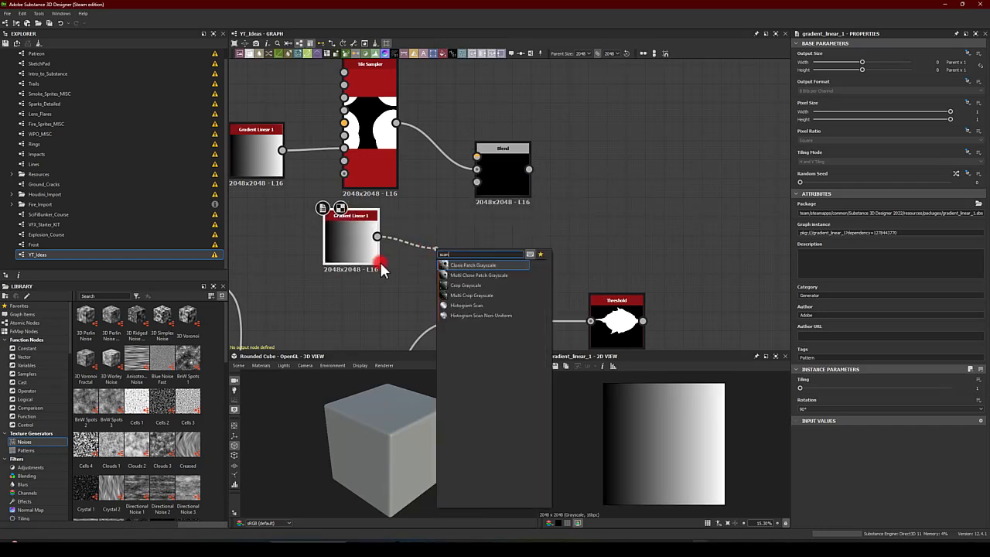
click(456, 304)
drag(454, 236, 476, 180)
Set the new Blend's blending mode to Subtract and the Histogram Scan's Position to 0.48
click(503, 166)
click(816, 231)
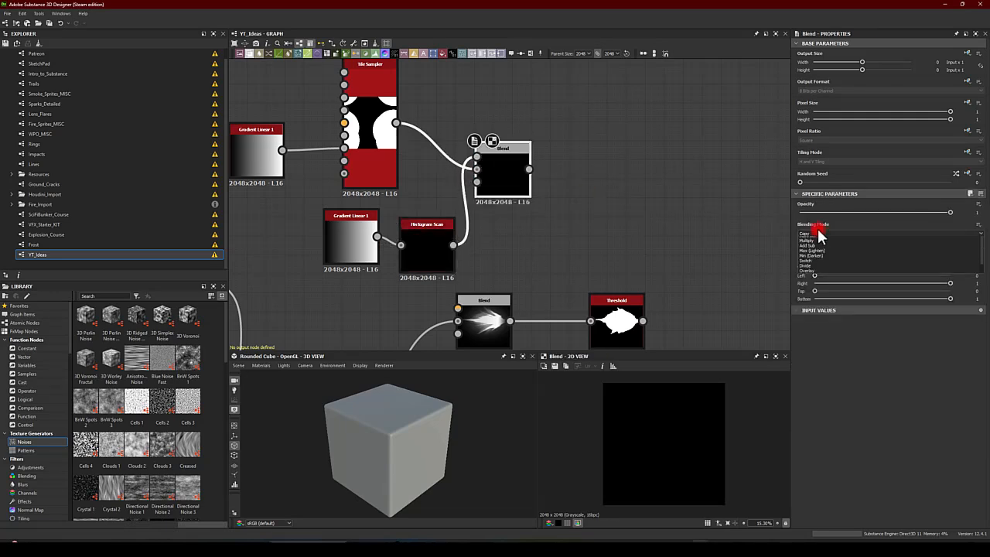
click(812, 245)
click(442, 248)
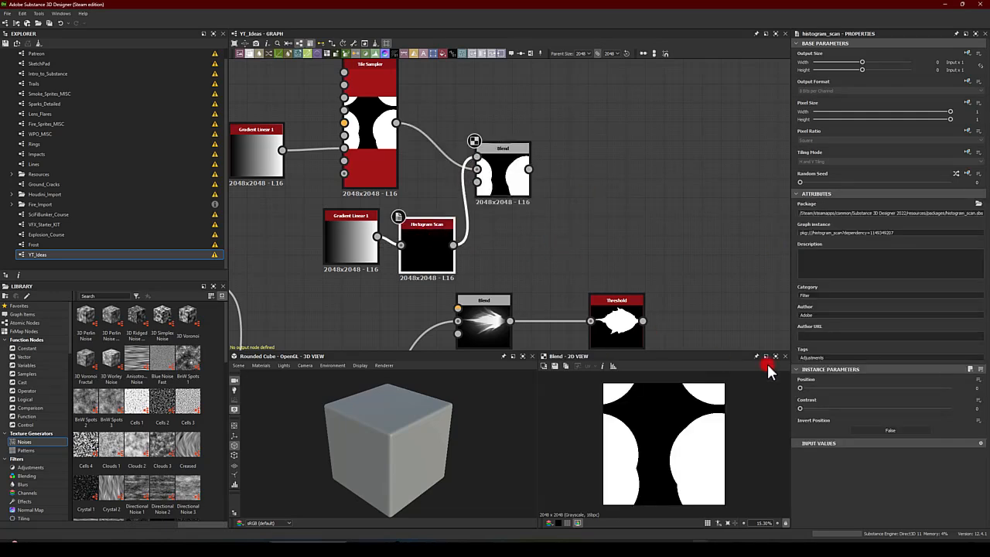
drag(803, 381, 815, 387)
drag(854, 393, 875, 392)
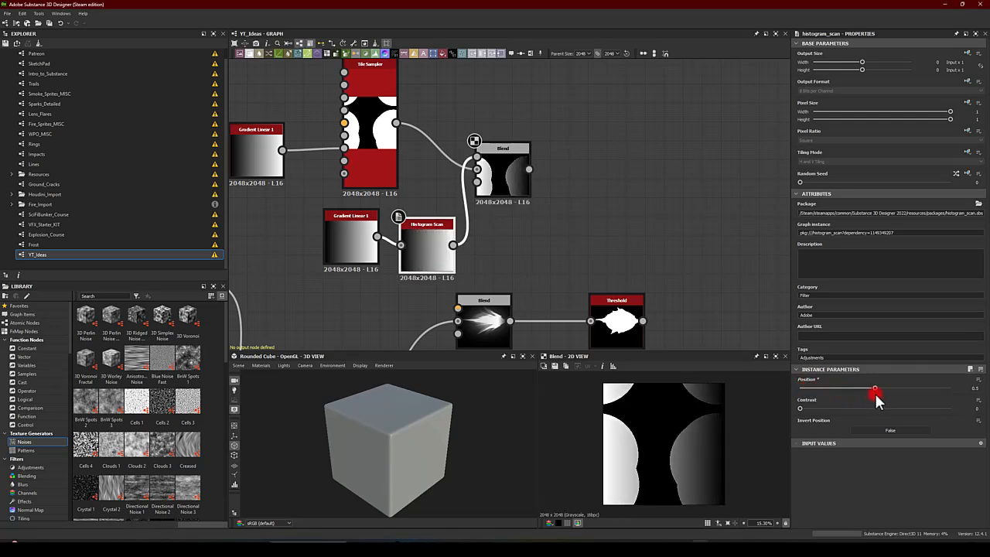
Rotate the duplicated gradient so it runs from white to black, and set the Histogram Scan's Contrast to 0.76
click(341, 228)
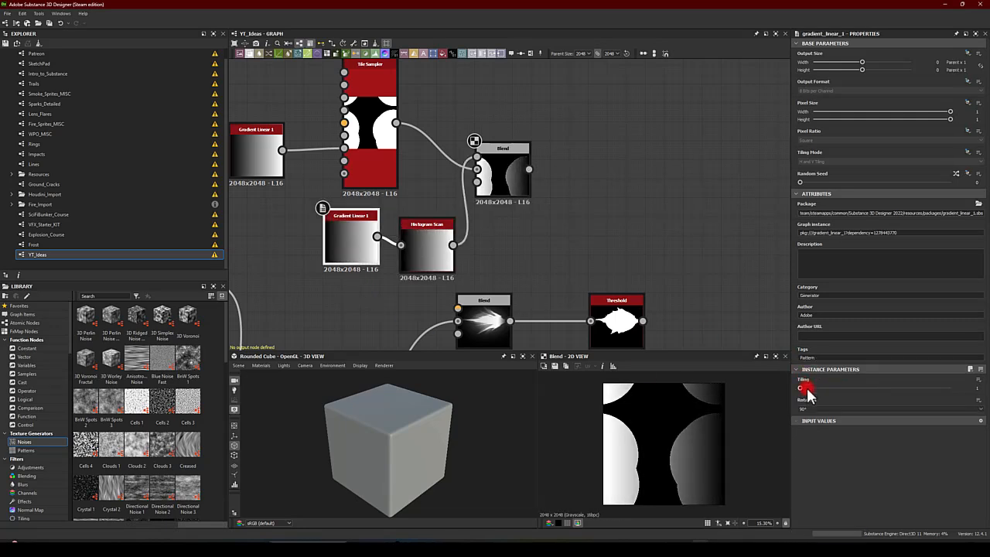
click(806, 409)
click(807, 430)
click(504, 167)
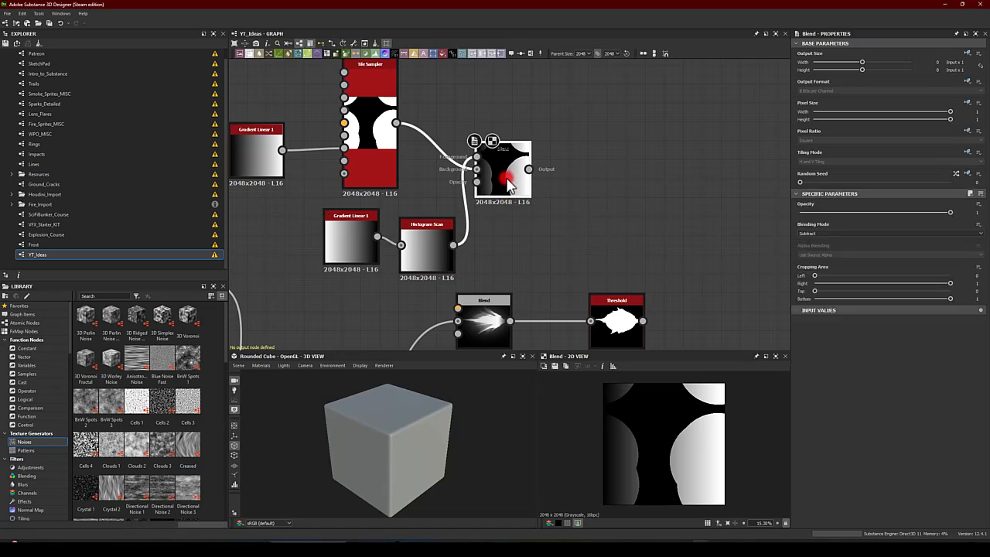
click(441, 251)
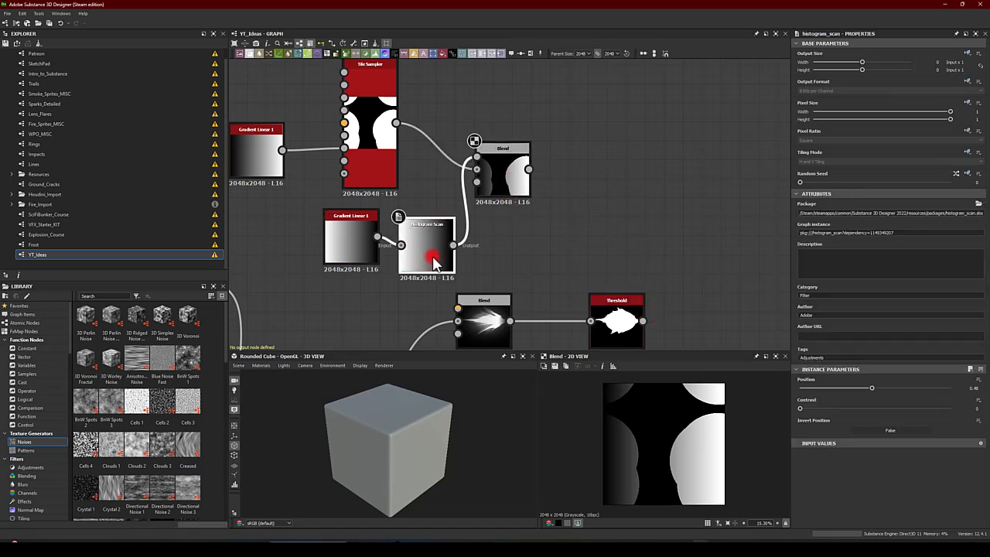
drag(801, 411, 915, 417)
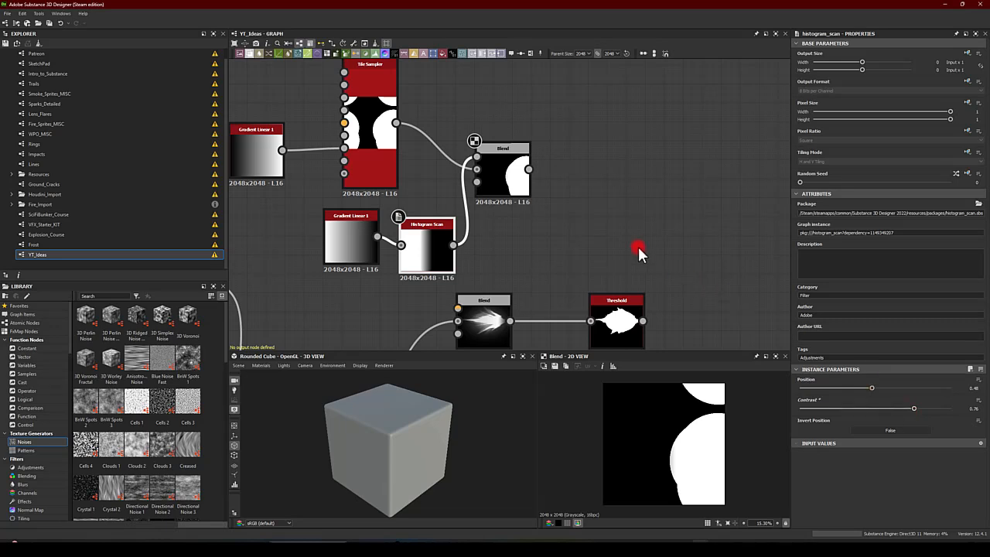
Set the Tile Sampler's X Amount to 6 and Y Amount to 9
click(494, 158)
click(356, 103)
scroll(843, 377, down, 3)
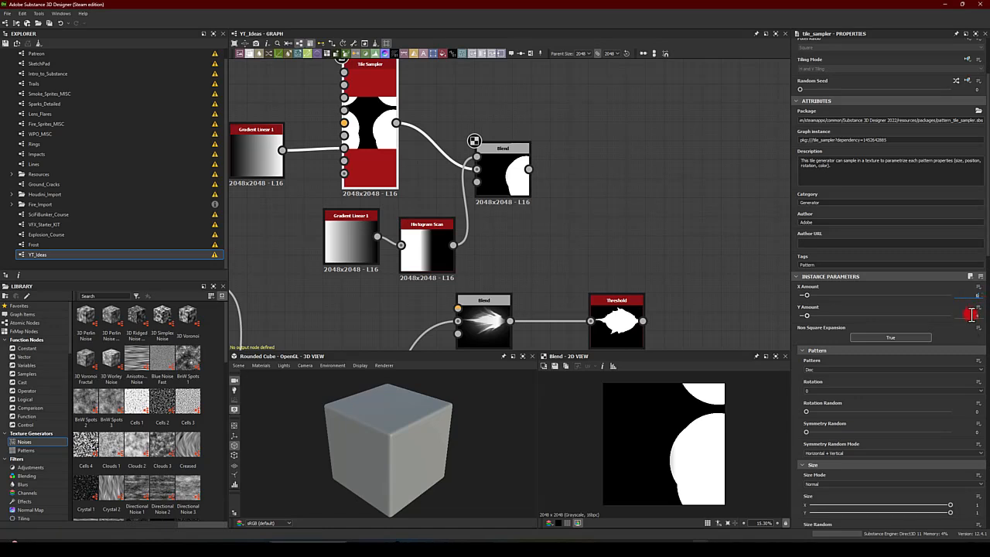
click(971, 314)
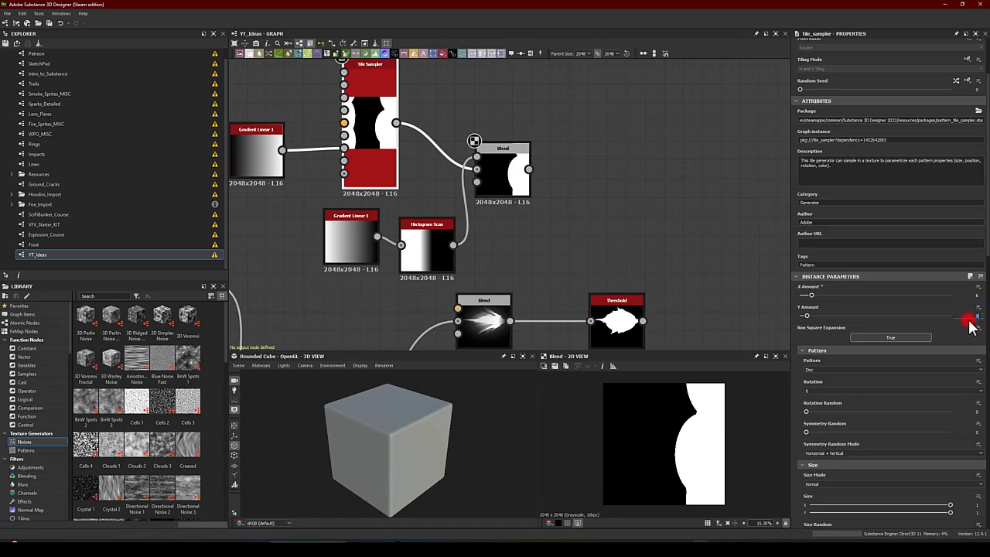
text(9)
key(Return)
Reduce the Tile Sampler's Scale to 2.11 and its Position Random to 7.43
scroll(868, 406, down, 4)
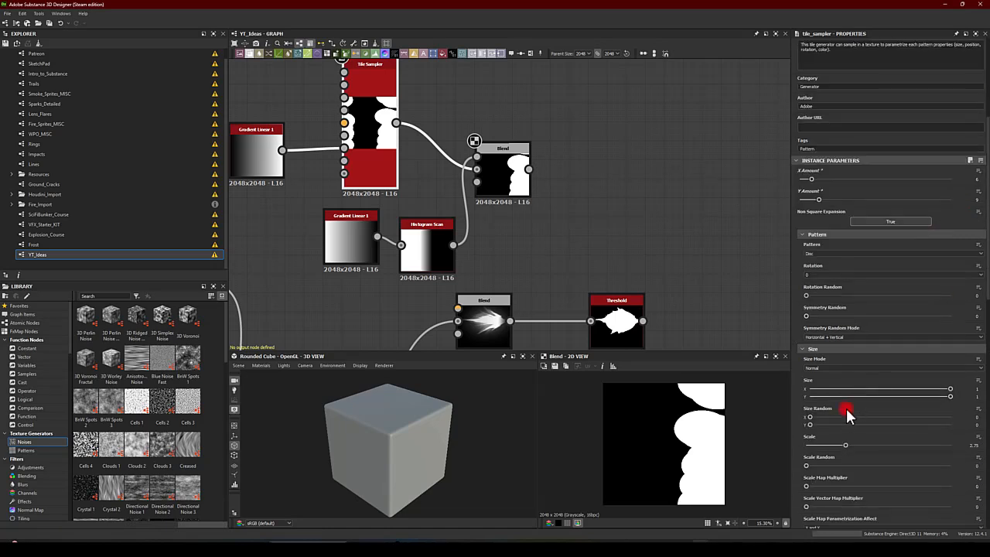
drag(845, 447, 836, 446)
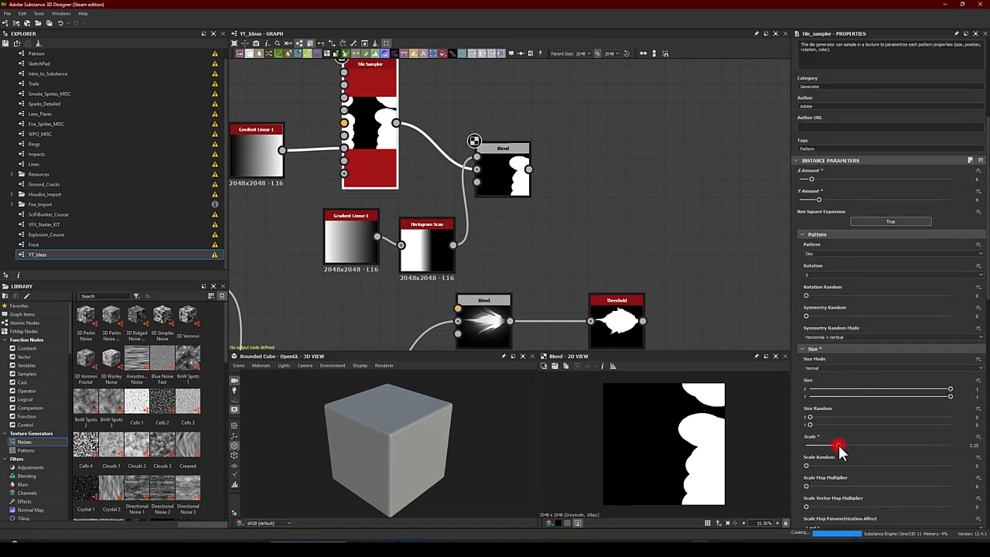
scroll(827, 407, down, 9)
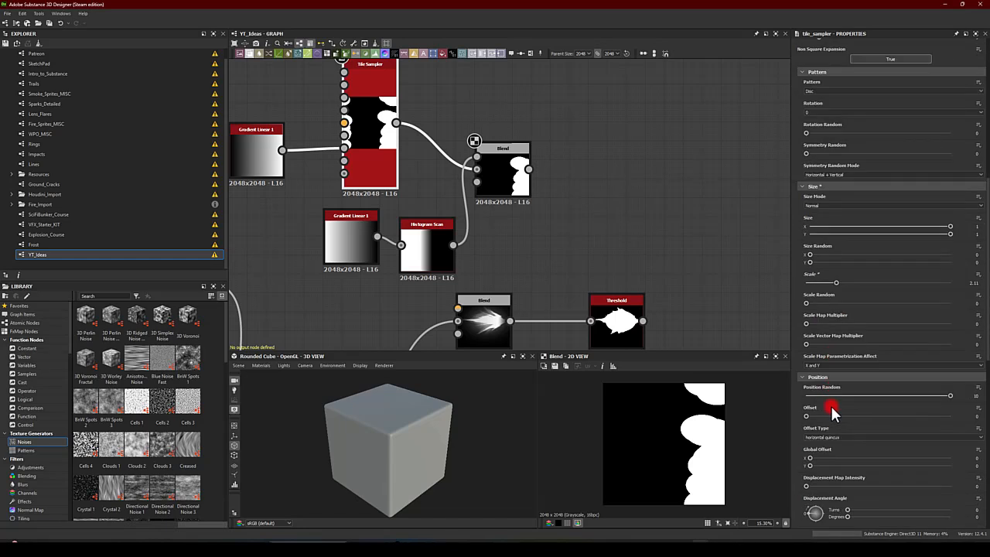
drag(934, 305, 914, 318)
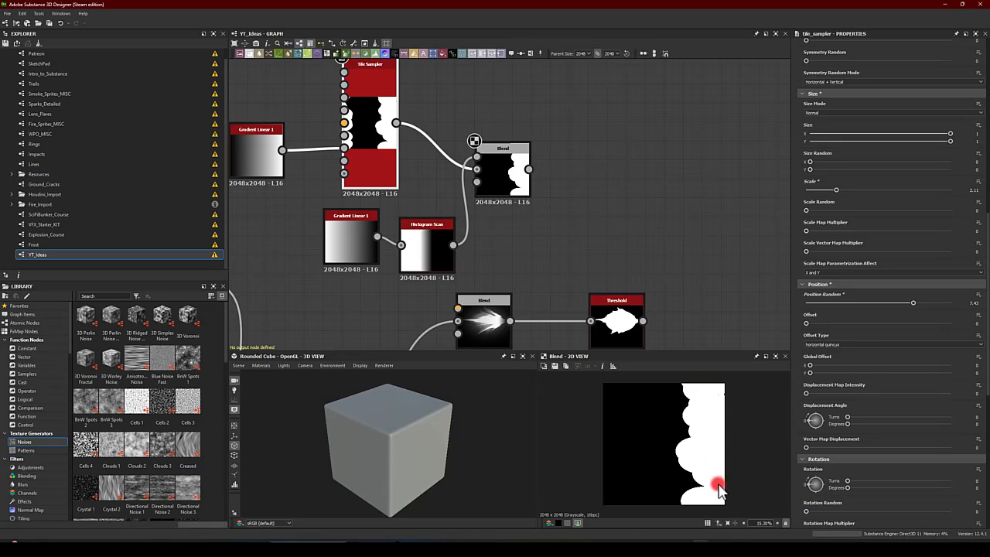
Add a Directional Blur node after the cloud mask's Subtract Blend and set its Intensity to 20
click(502, 172)
middle_drag(602, 191, 505, 185)
drag(432, 163, 486, 163)
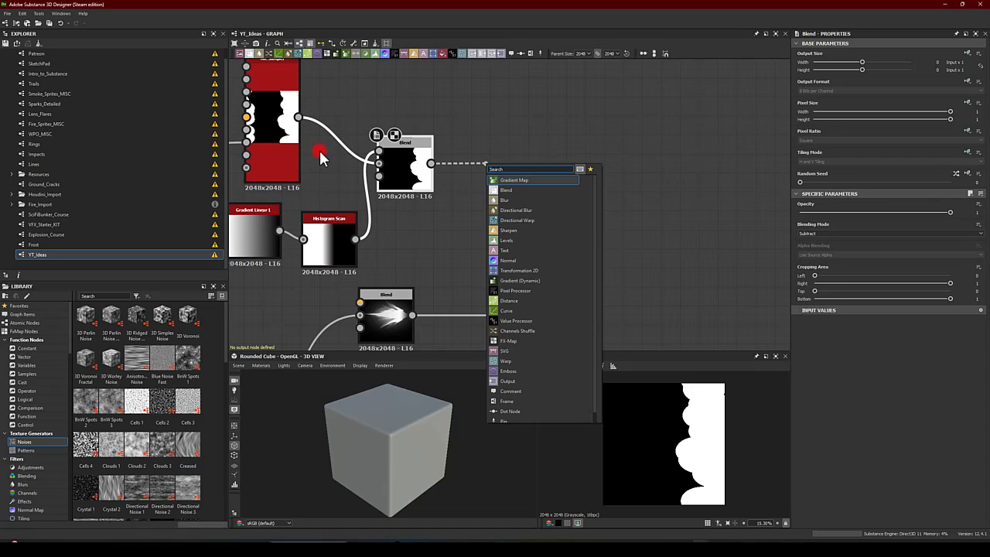
text(dire)
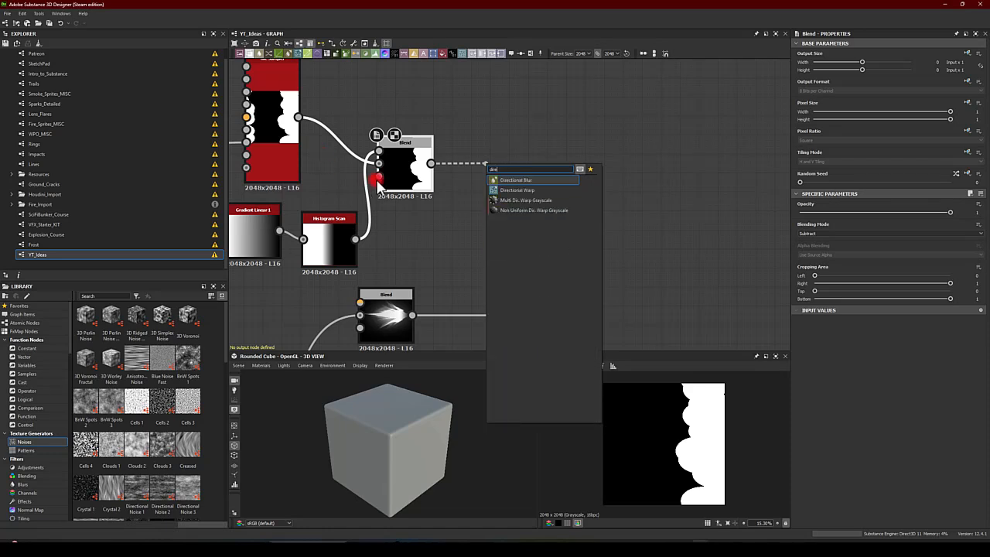
click(506, 183)
drag(872, 214, 964, 215)
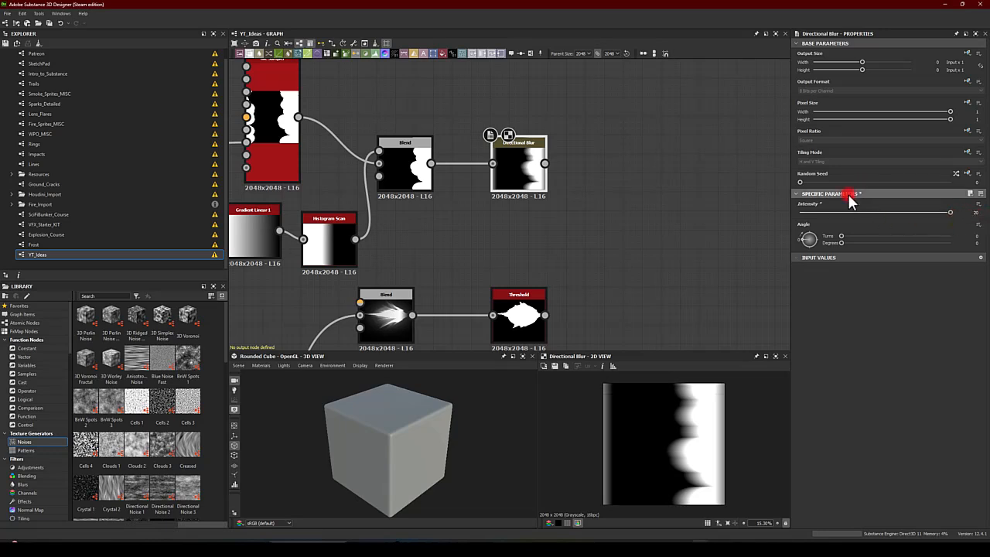
Override the Directional Blur's Tiling Mode and set it to No Tiling
click(967, 152)
click(954, 180)
click(835, 162)
click(821, 169)
click(821, 161)
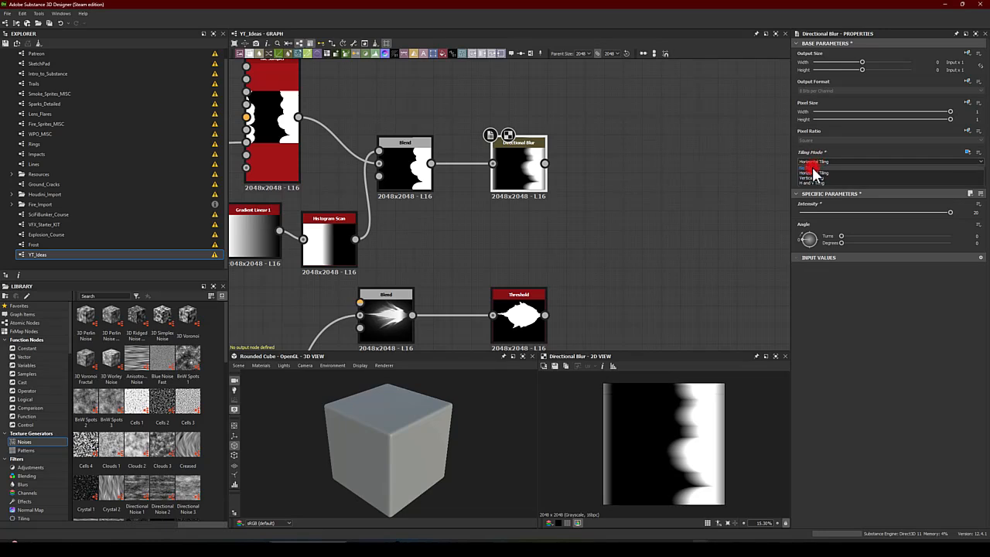
click(811, 167)
Move the muzzle-flash Blend and Threshold nodes further downstream to make room beside the Directional Blur
click(618, 185)
middle_drag(639, 201, 483, 174)
drag(376, 290, 546, 300)
click(343, 251)
middle_drag(343, 251, 470, 208)
drag(327, 265, 544, 271)
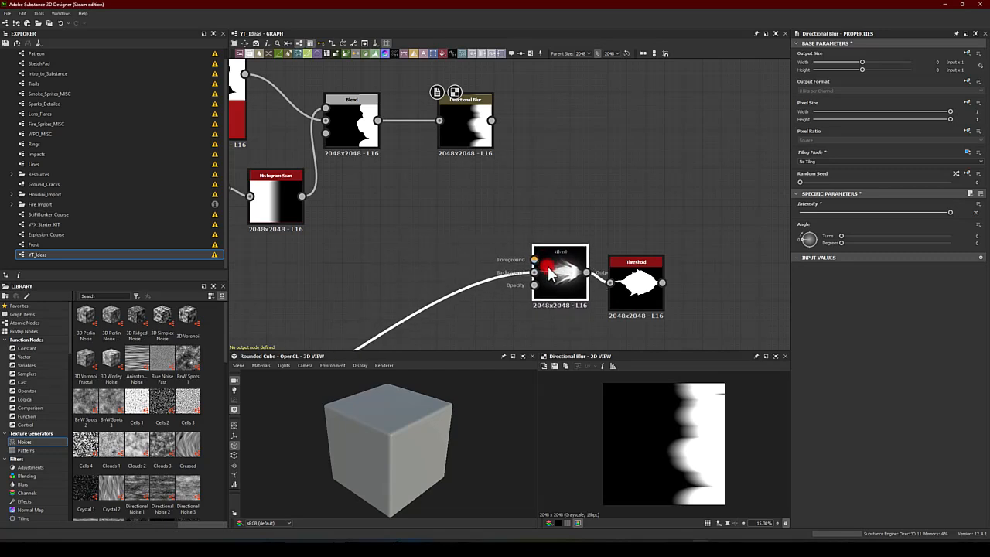
Place the Directional Blur closer to the mask Blend and set its Intensity to 50
click(474, 123)
drag(474, 123, 467, 125)
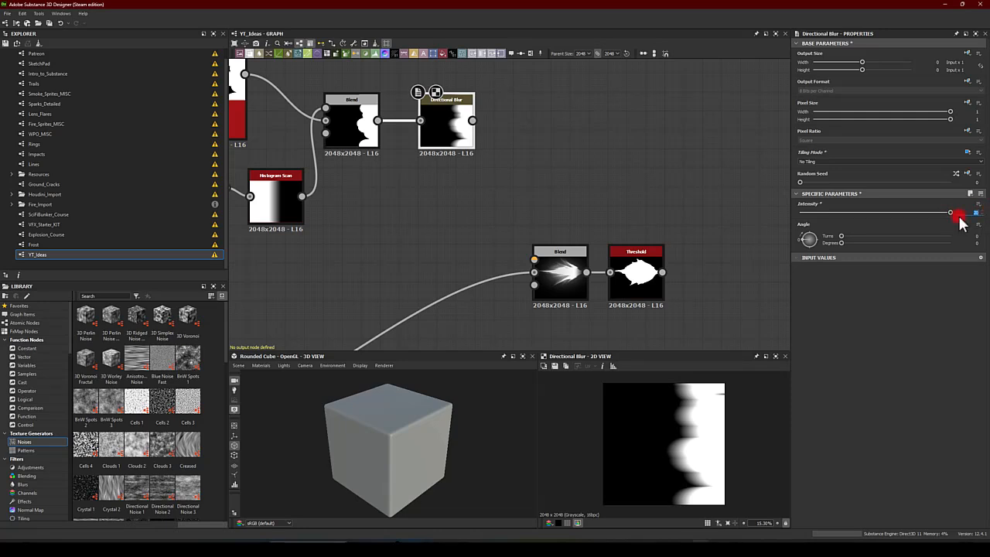
text(50)
key(Return)
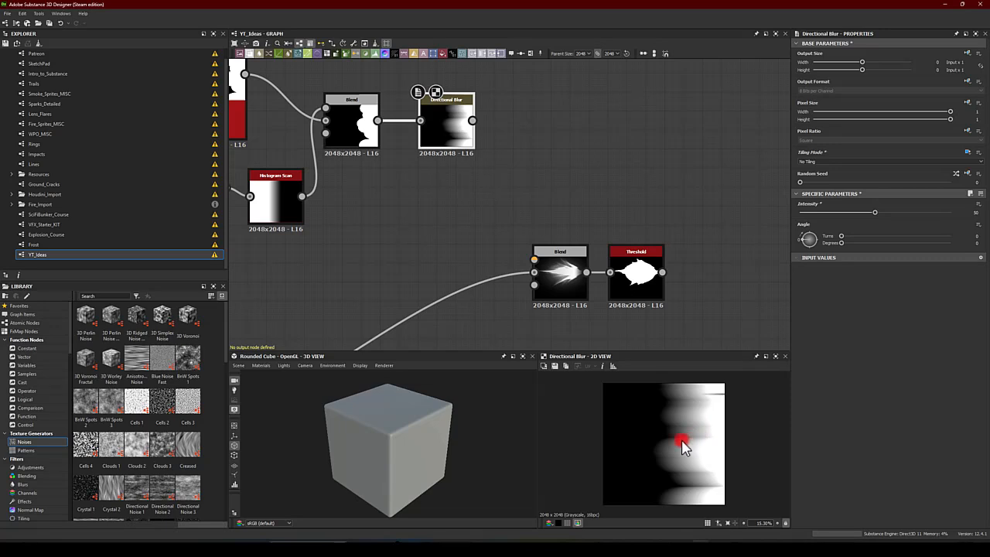
Connect the Directional Blur to the muzzle-flash Blend's Foreground input and set that Blend's mode to Subtract
drag(472, 120, 535, 272)
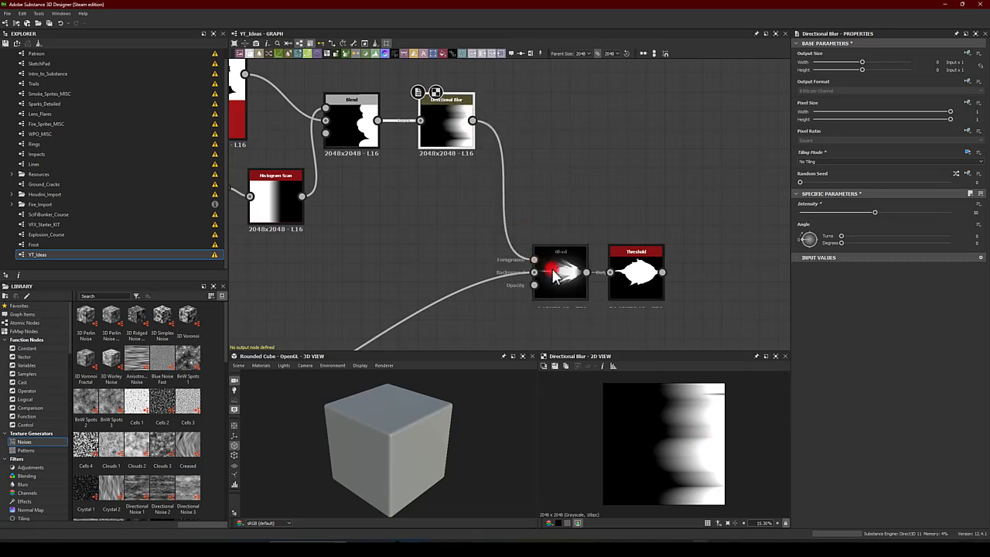
click(562, 277)
click(822, 232)
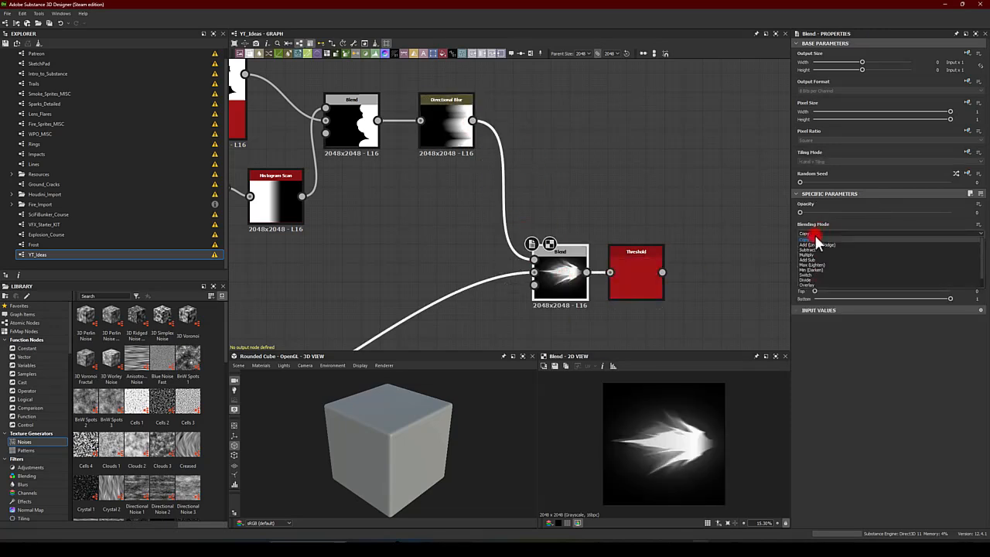
click(809, 253)
click(568, 270)
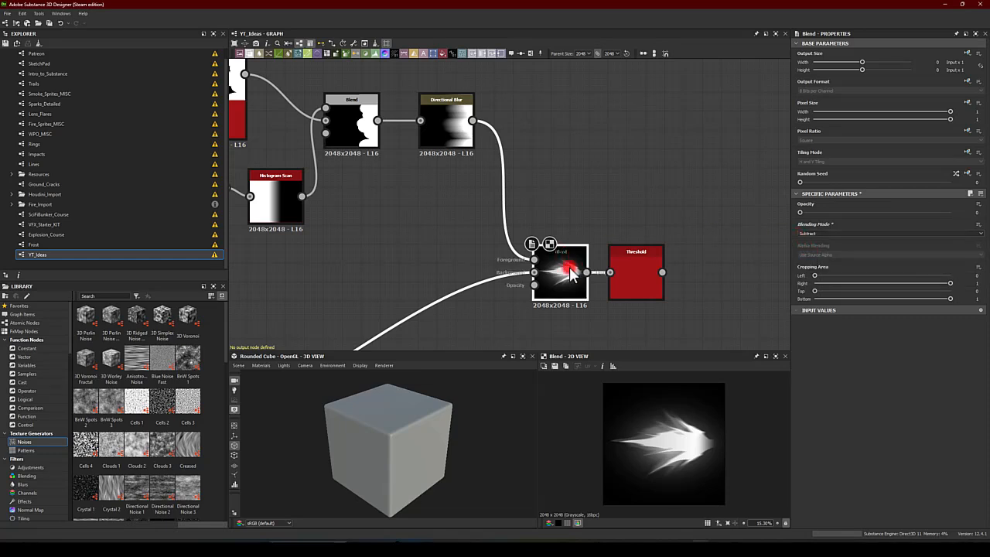
click(639, 281)
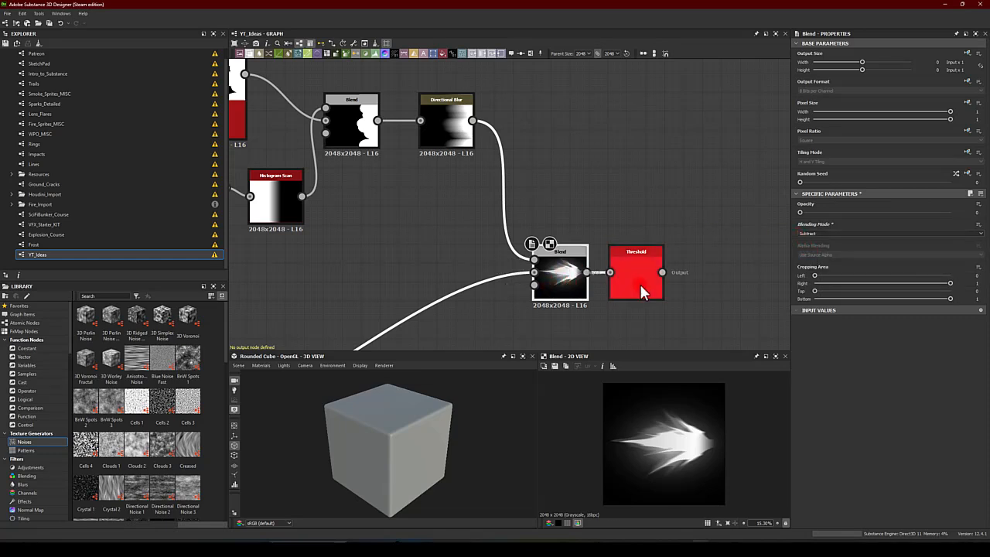
Set the muzzle-flash Blend's Opacity to 0.5
click(550, 270)
click(800, 213)
mouse_move(800, 213)
mouse_down()
mouse_move(985, 232)
mouse_move(778, 221)
mouse_move(950, 224)
mouse_move(965, 214)
mouse_up()
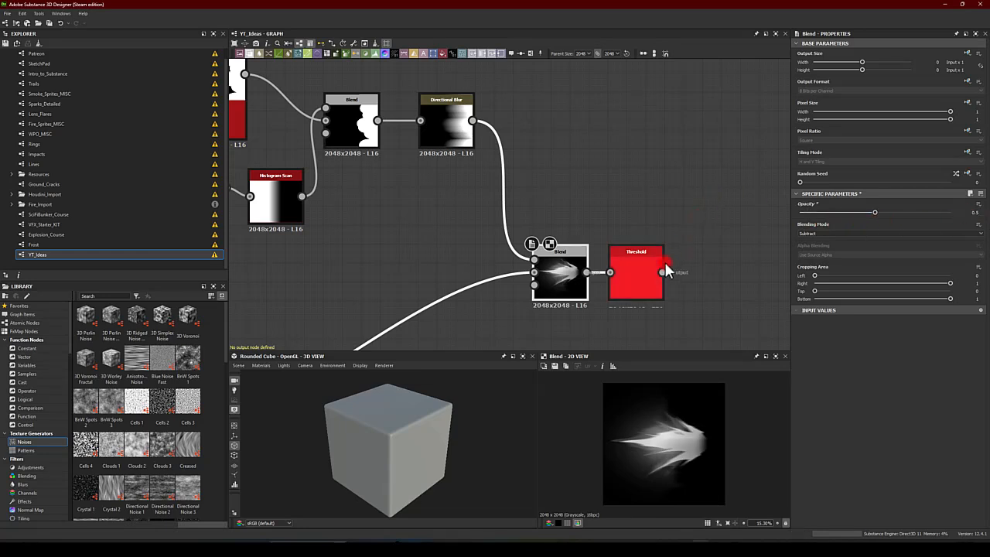
Preview the Threshold node and try several cutoff levels, ending at a Threshold of 0.81
double_click(636, 272)
mouse_move(827, 389)
mouse_down()
mouse_move(802, 390)
mouse_move(932, 391)
mouse_move(906, 391)
mouse_move(921, 396)
mouse_up()
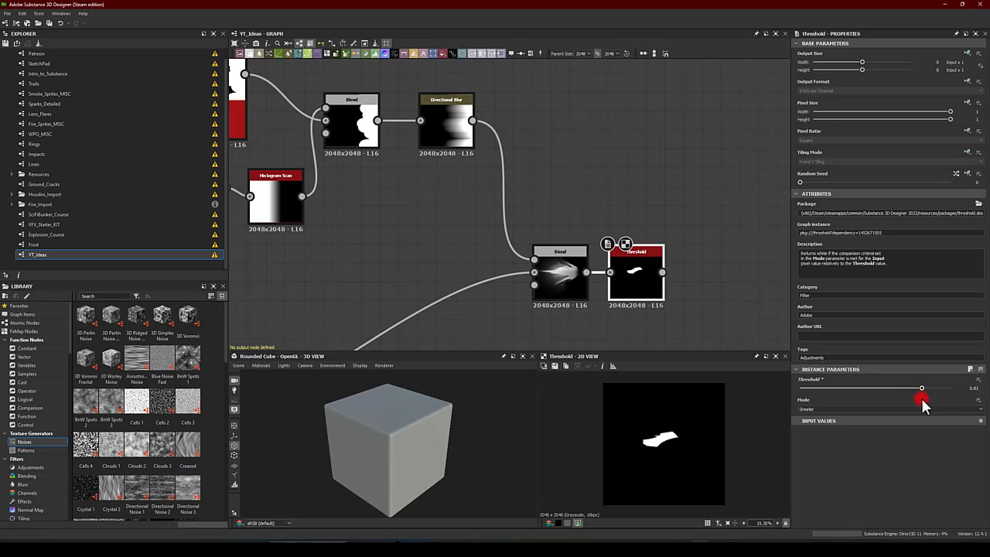
drag(923, 401, 900, 405)
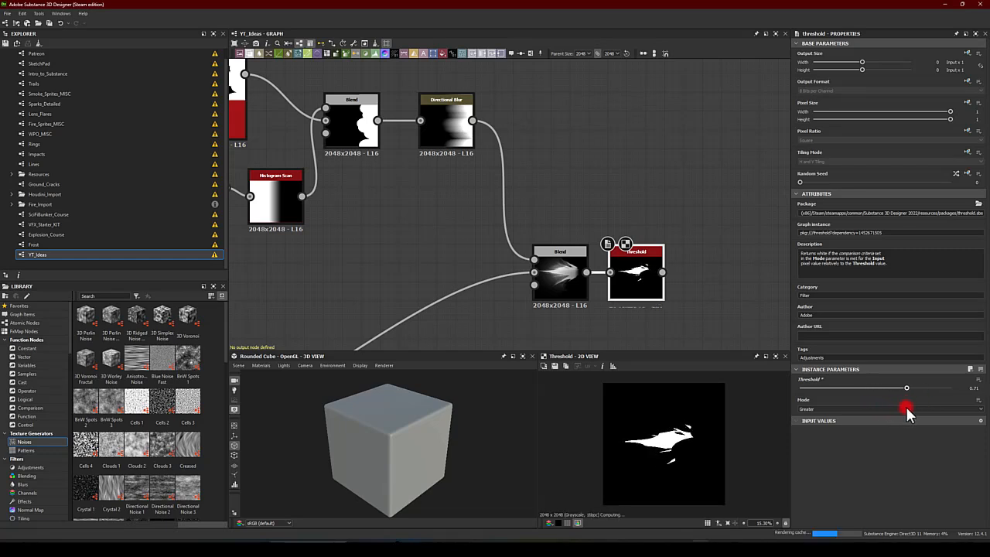
drag(922, 416, 921, 409)
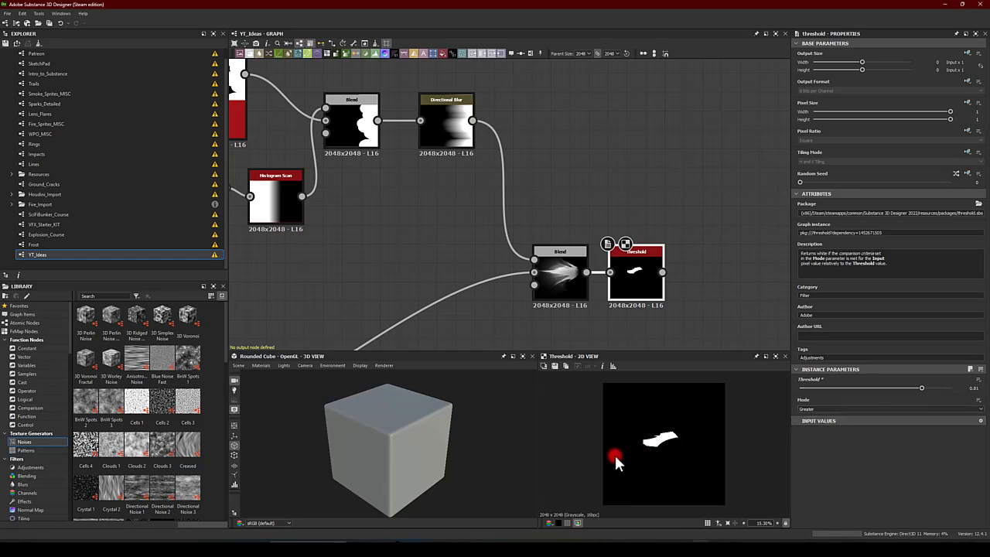
Try a Directional Blur Intensity of 100 together with a Threshold of 0.72
click(443, 139)
drag(875, 214, 974, 222)
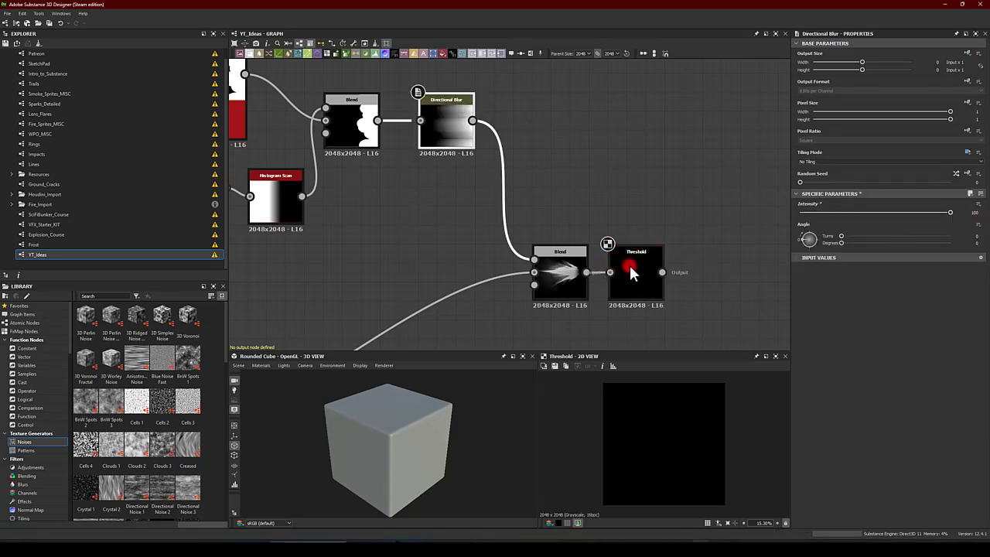
click(629, 267)
mouse_move(920, 388)
mouse_down()
mouse_move(800, 394)
mouse_move(923, 404)
mouse_move(861, 407)
mouse_move(917, 418)
mouse_move(886, 420)
mouse_move(908, 425)
mouse_up()
middle_drag(392, 200, 499, 250)
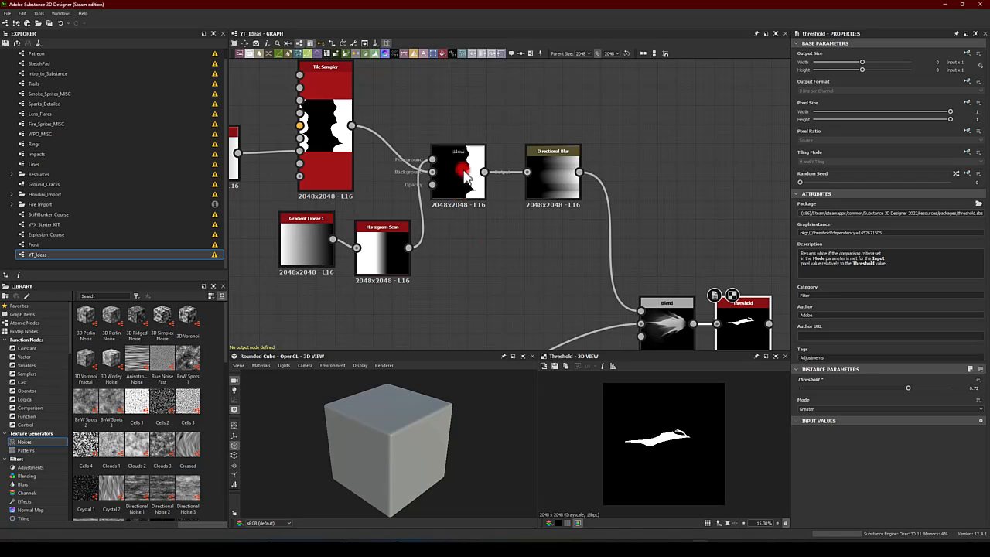
Set the Tile Sampler's X Amount to 13 and Y Amount to about 19, and set the Threshold to 0.81
click(331, 114)
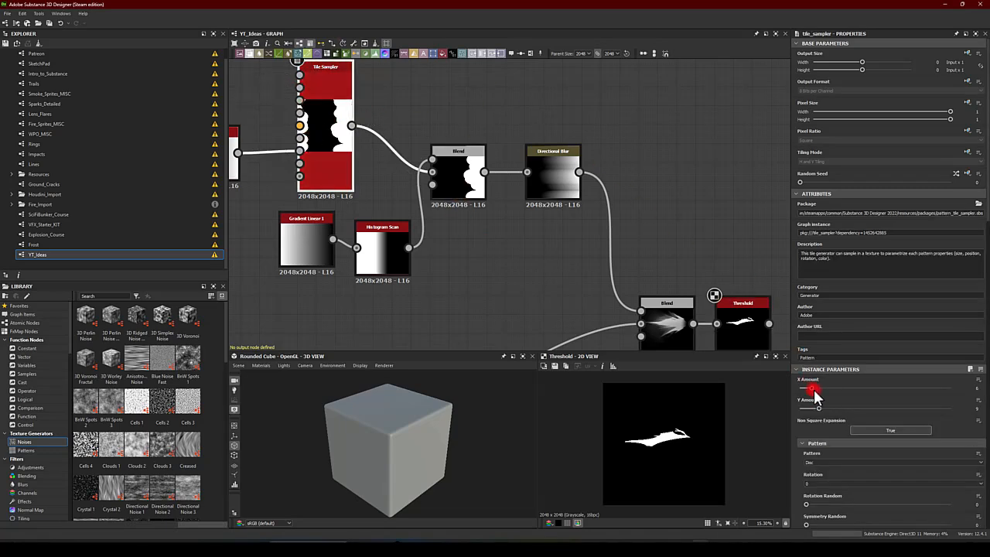
drag(813, 394, 840, 405)
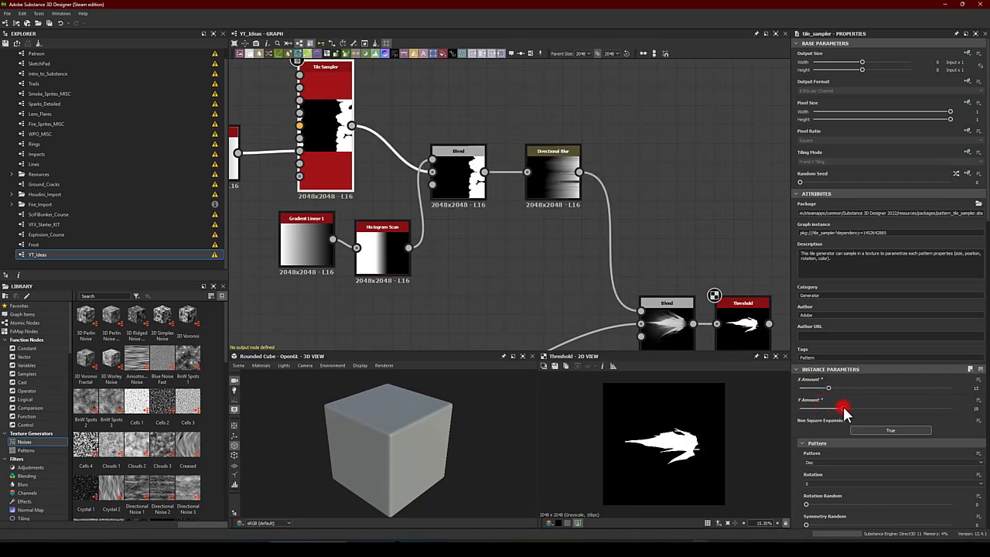
middle_drag(616, 235, 508, 160)
click(657, 290)
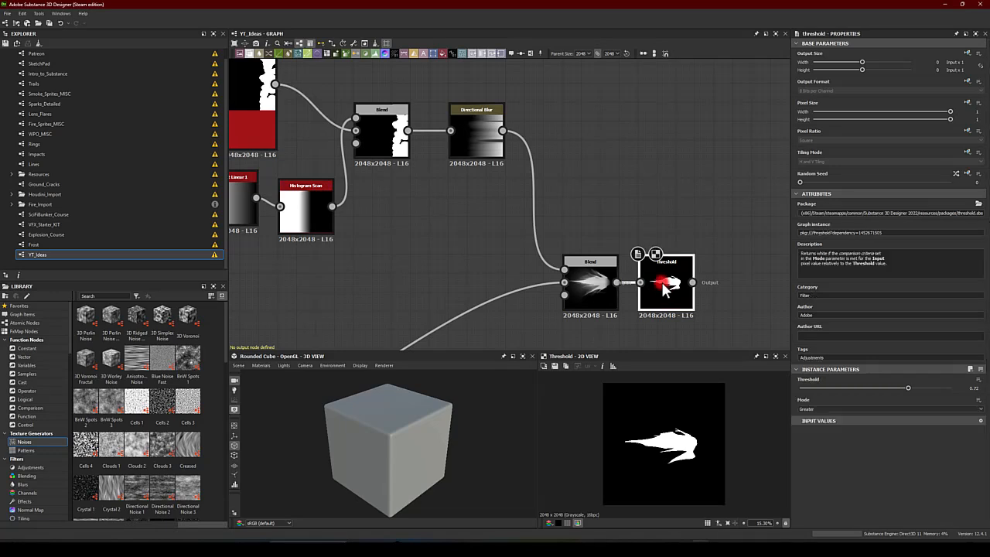
drag(906, 391, 910, 414)
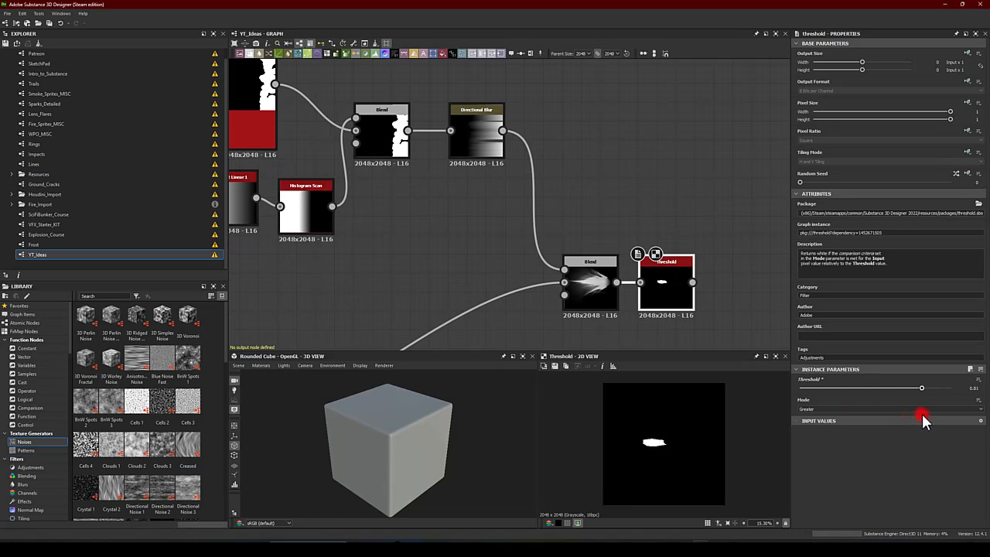
Set the Directional Blur's Intensity to 130.77 and lower the Threshold to 0.18
middle_drag(466, 224, 485, 189)
click(510, 172)
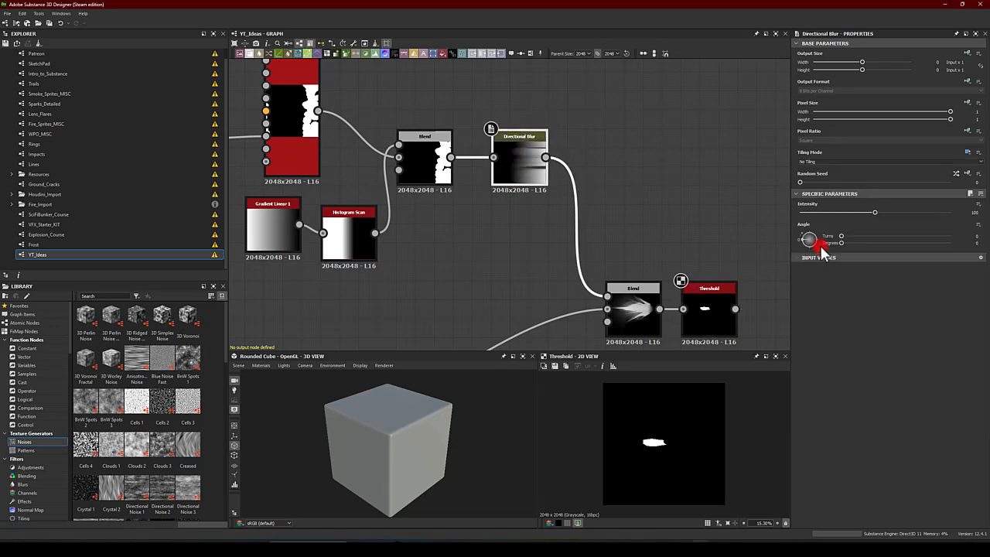
drag(872, 211, 900, 221)
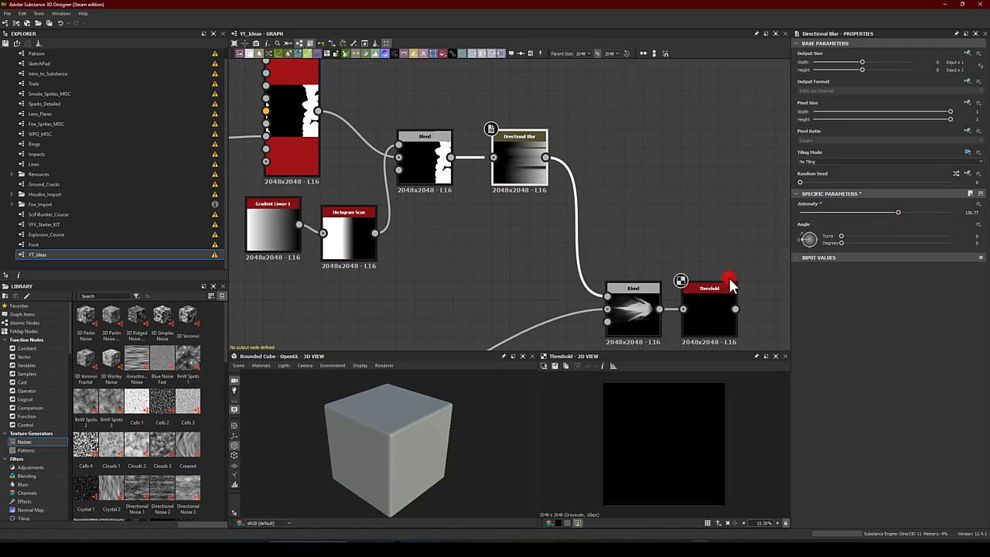
click(702, 309)
drag(921, 391, 835, 397)
Insert an Auto Levels node between the muzzle-flash Blend and the Threshold, spacing the nodes apart
middle_drag(598, 237, 536, 105)
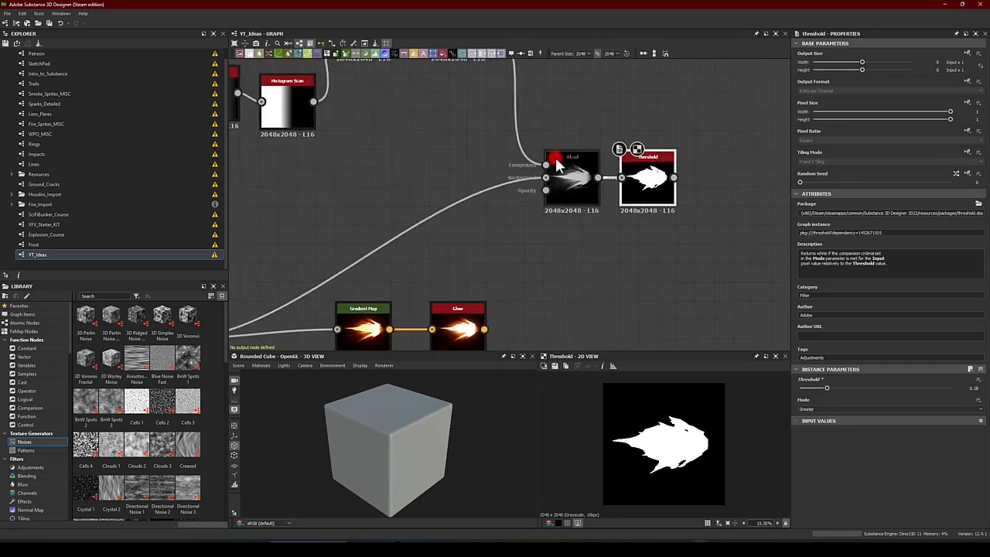
click(569, 185)
middle_drag(598, 245, 444, 276)
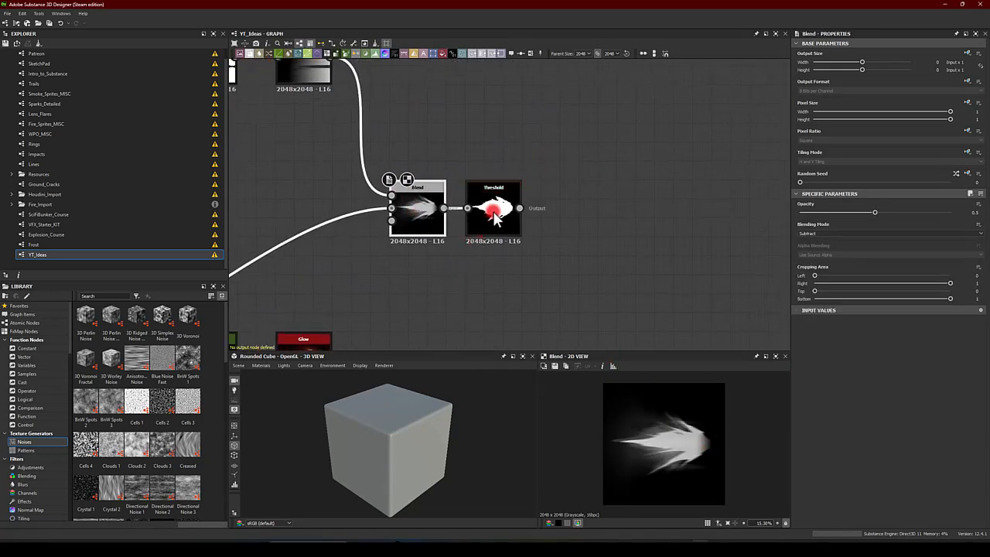
drag(499, 218, 611, 216)
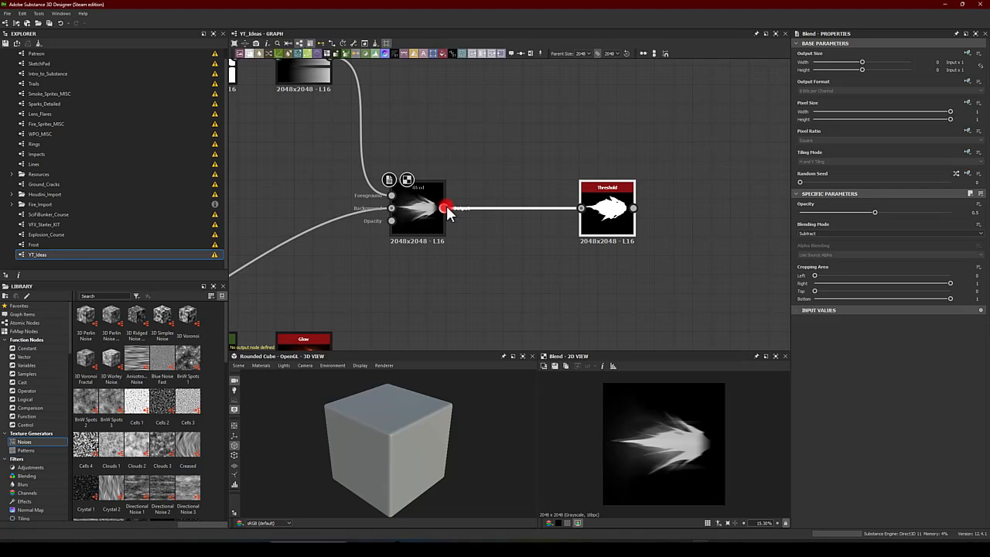
drag(445, 207, 475, 261)
text(aut)
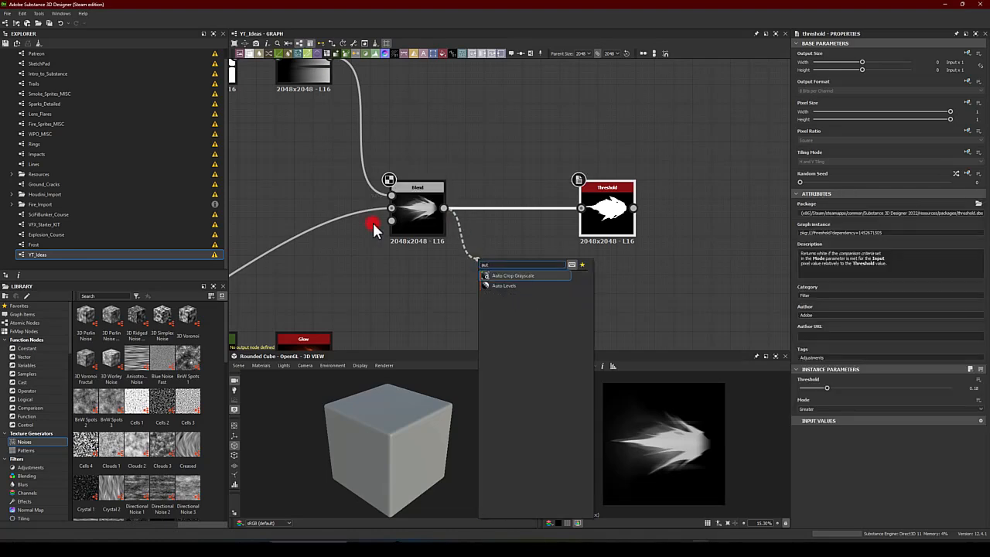
click(503, 286)
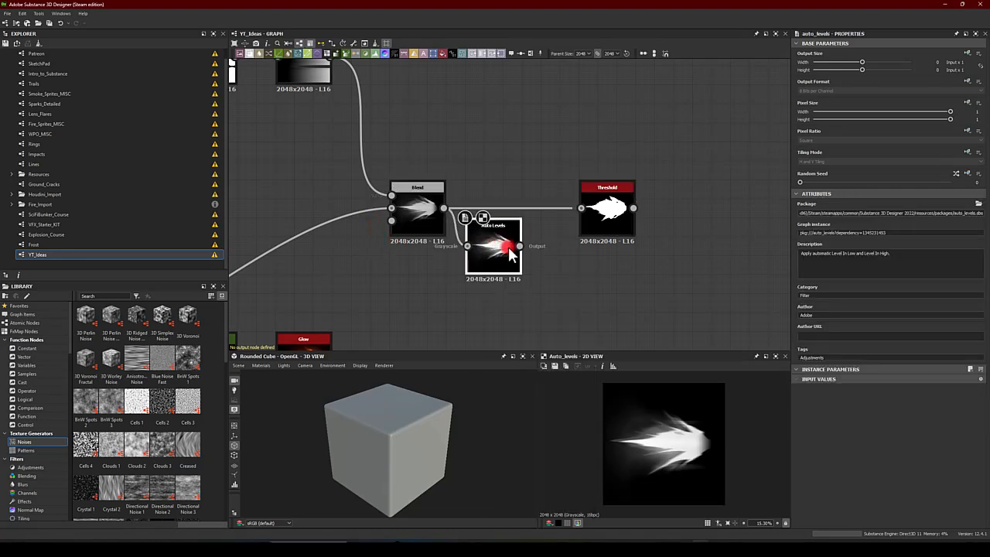
drag(520, 245, 609, 199)
click(609, 198)
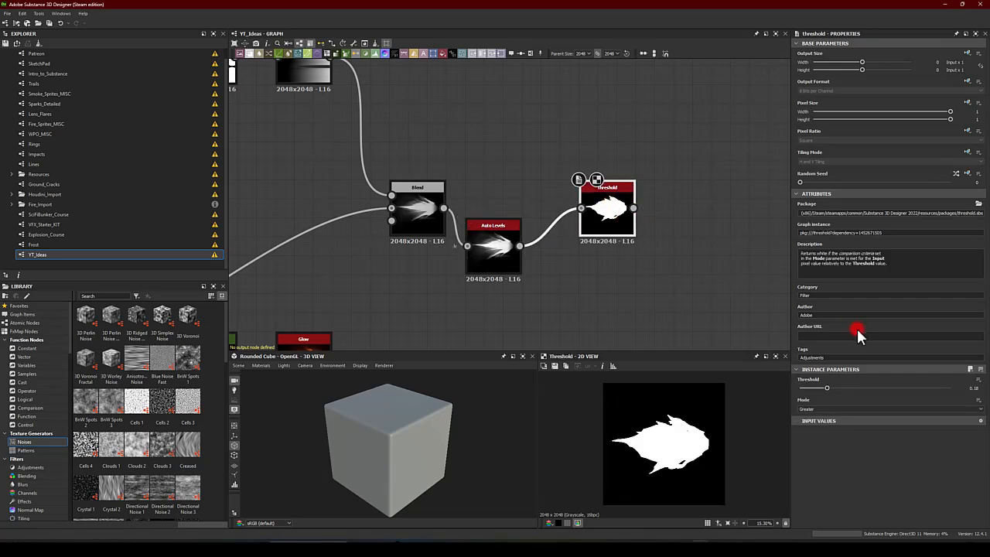
Raise the Threshold value, line the Auto Levels node up between Blend and Threshold, and preview Auto Levels
drag(826, 389, 941, 410)
click(498, 263)
drag(499, 263, 499, 222)
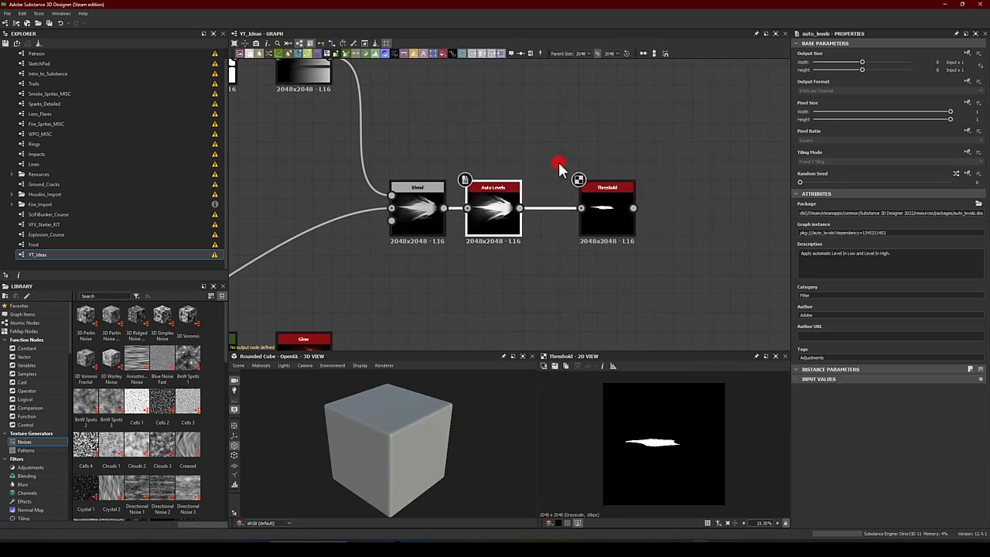
drag(608, 209, 696, 210)
double_click(483, 210)
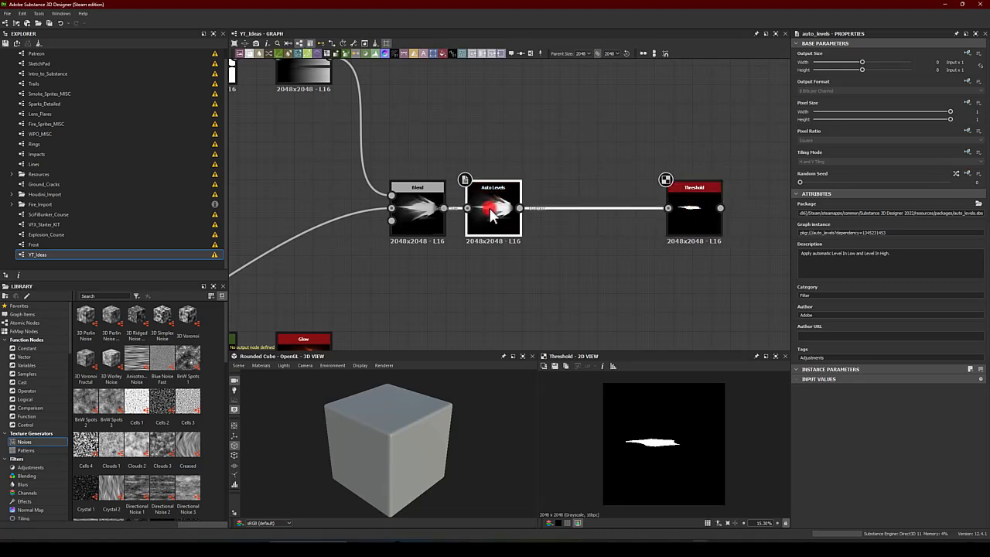
Move the Gradient Map and Glow nodes together to just below the Blend and Auto Levels nodes
middle_drag(339, 261, 380, 204)
scroll(361, 194, down, 2)
drag(362, 213, 320, 254)
drag(385, 255, 504, 242)
click(545, 177)
key(space)
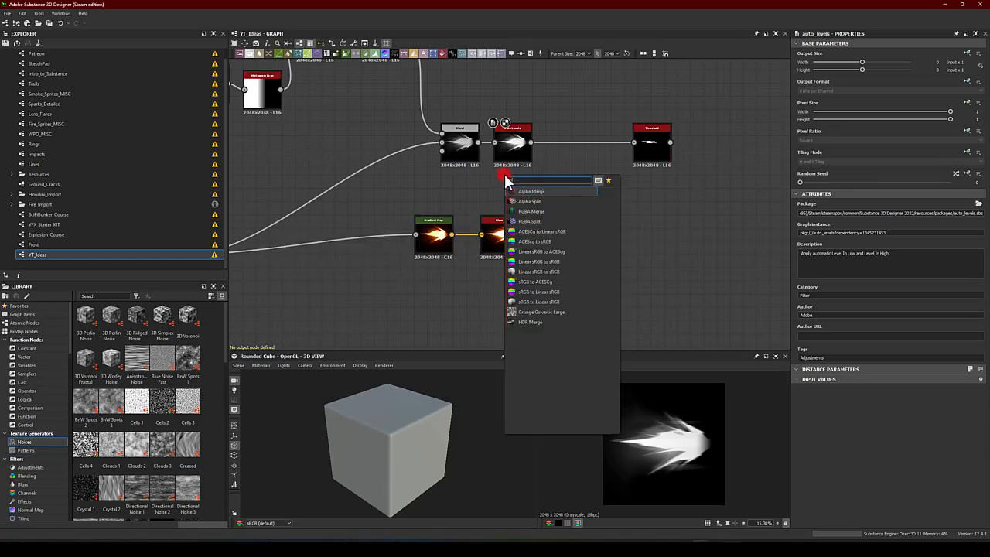
click(531, 211)
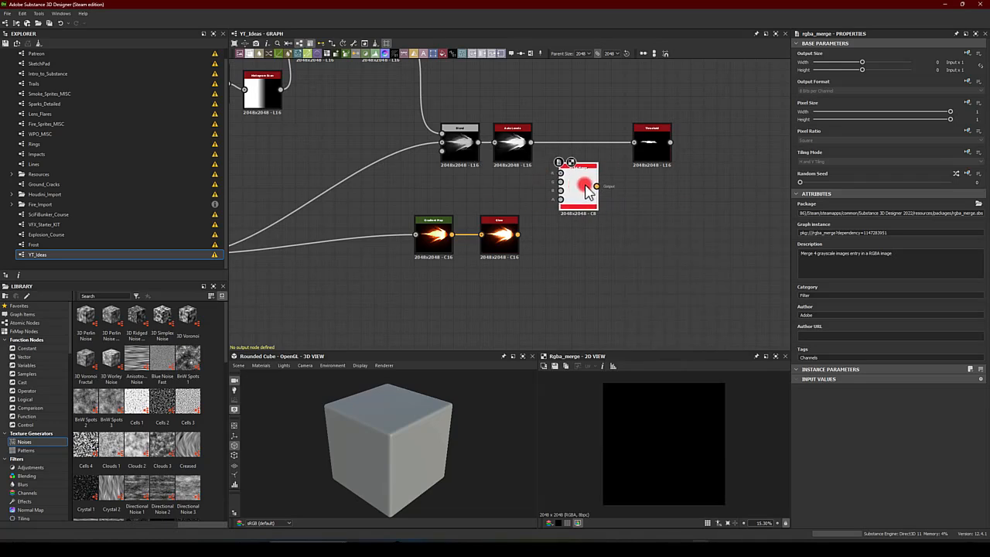
scroll(538, 113, up, 2)
drag(576, 205, 572, 199)
click(592, 216)
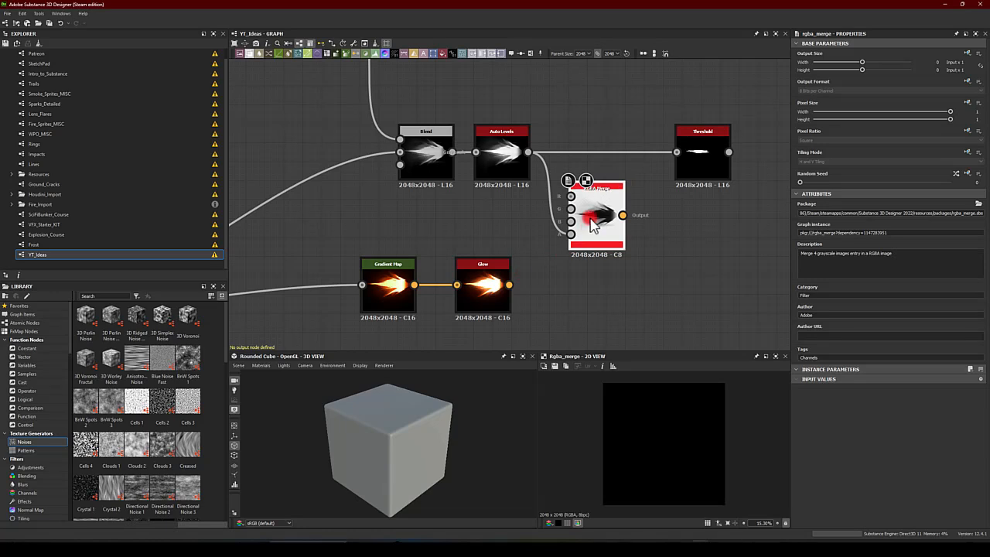
key(Delete)
key(space)
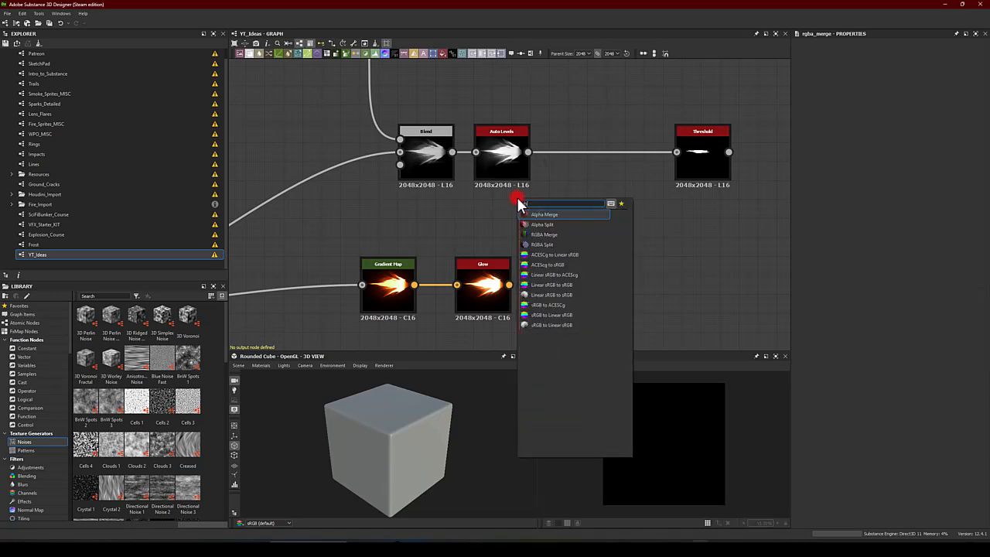
click(532, 225)
drag(519, 192, 576, 212)
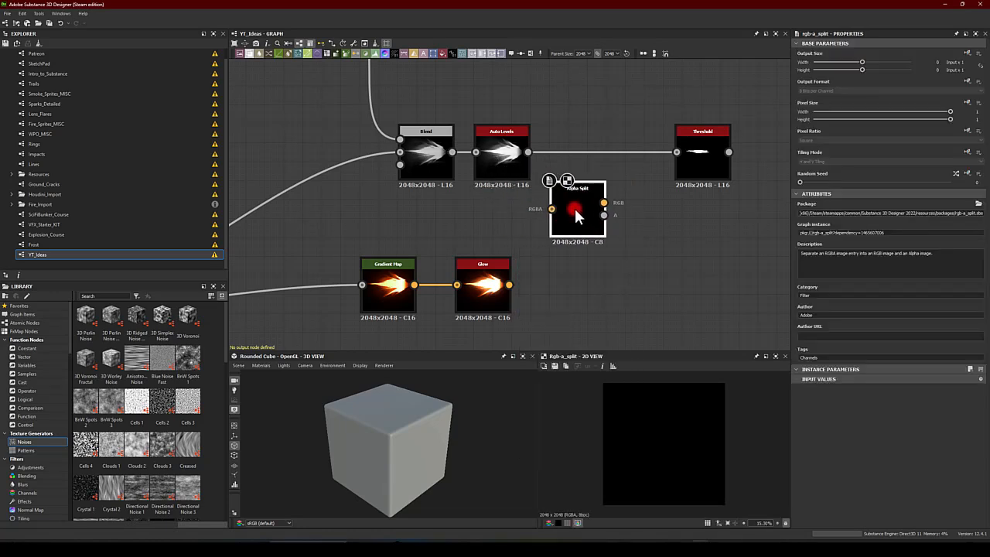
key(Delete)
Add an Alpha Merge node, feeding Glow into its RGB input and Auto Levels into its alpha input
key(space)
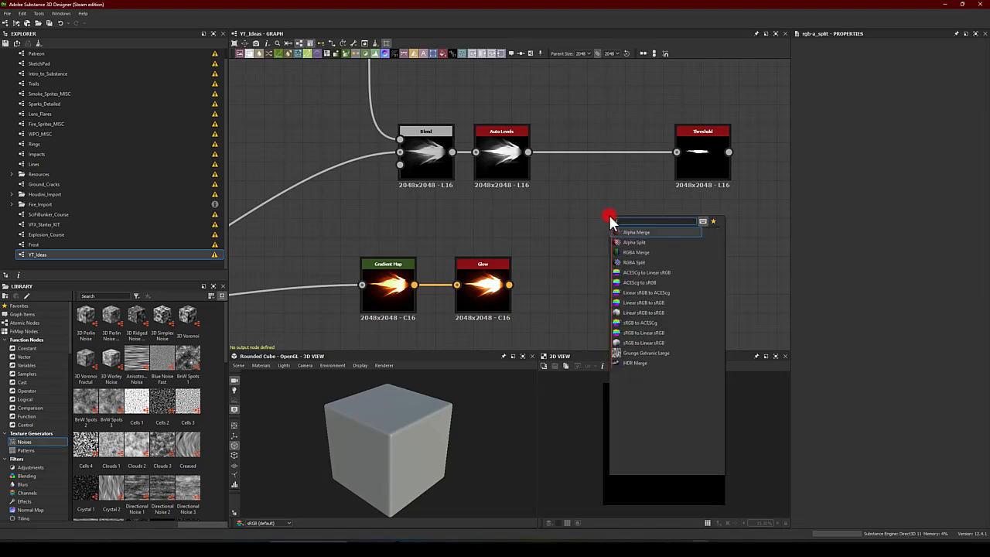
text(rgb)
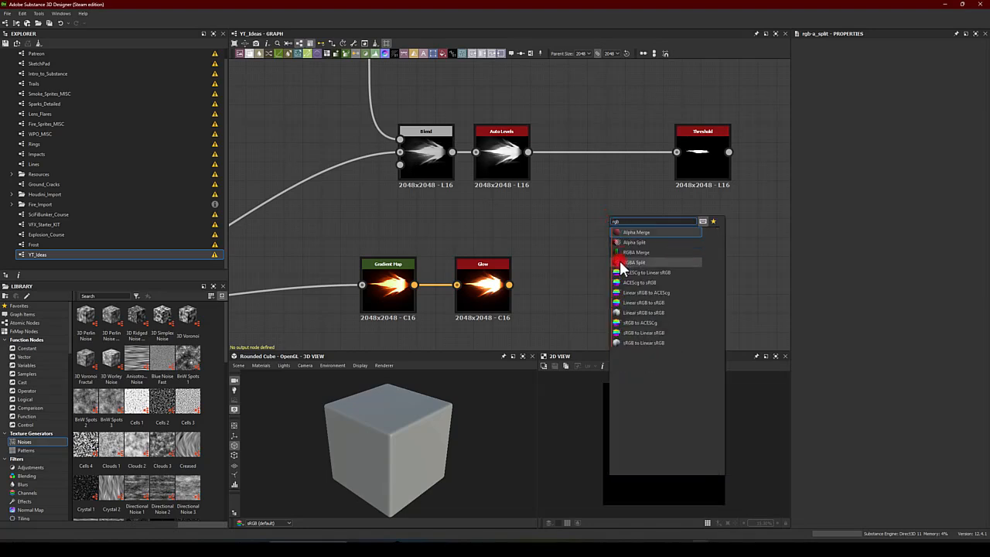
click(620, 232)
drag(615, 209, 618, 219)
click(558, 207)
drag(533, 152, 589, 223)
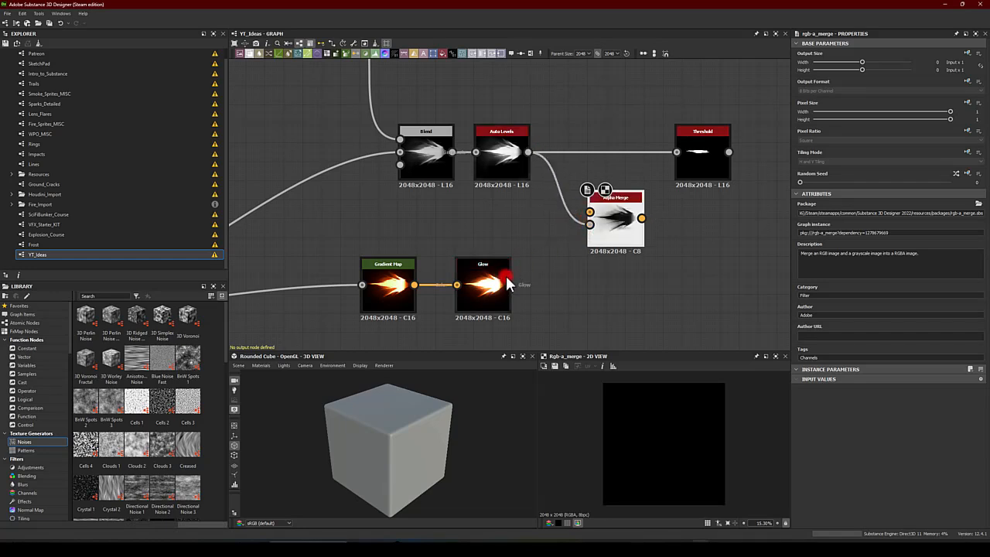
drag(511, 284, 590, 212)
click(611, 226)
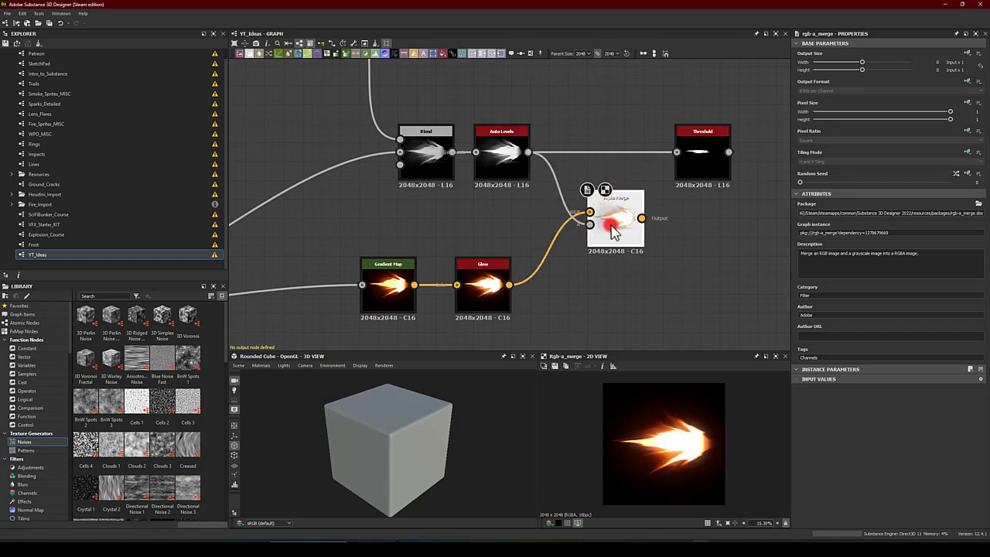
Preview the Alpha Merge result's alpha channel, then return the preview to full colour
click(669, 478)
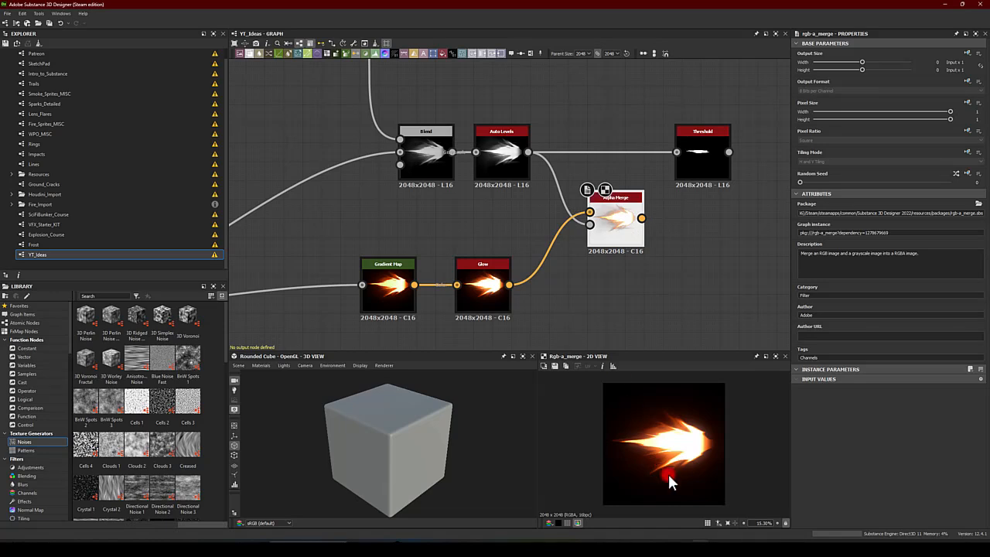
click(549, 524)
click(553, 512)
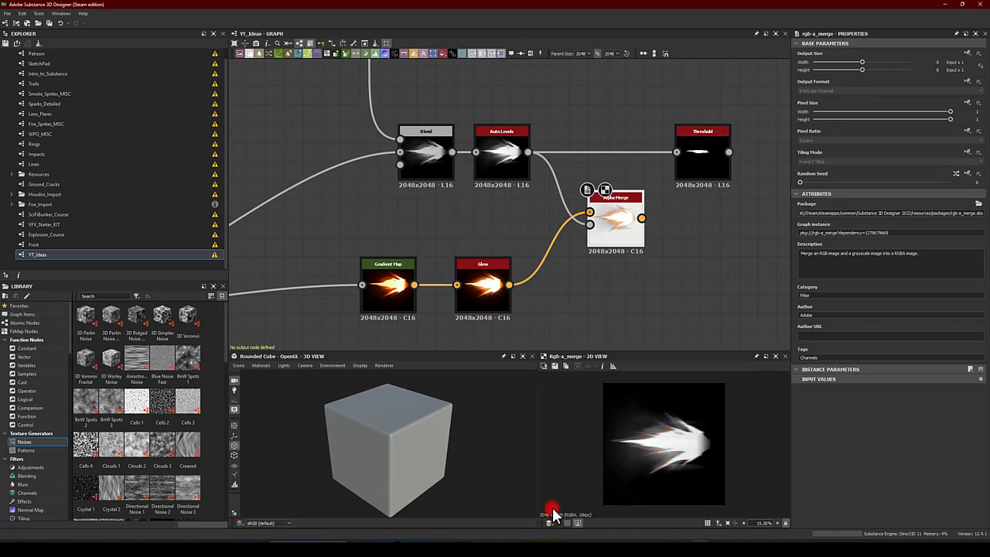
click(549, 523)
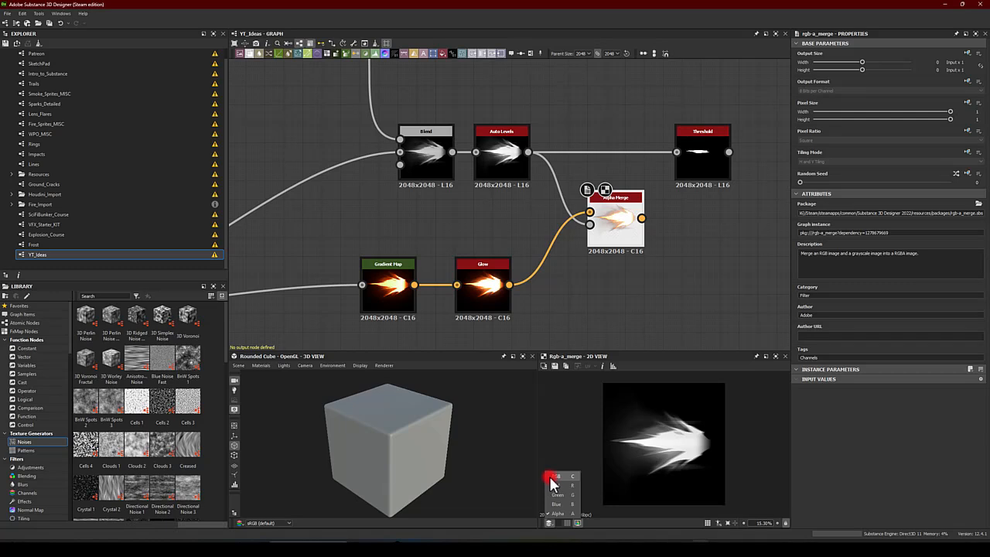
click(548, 475)
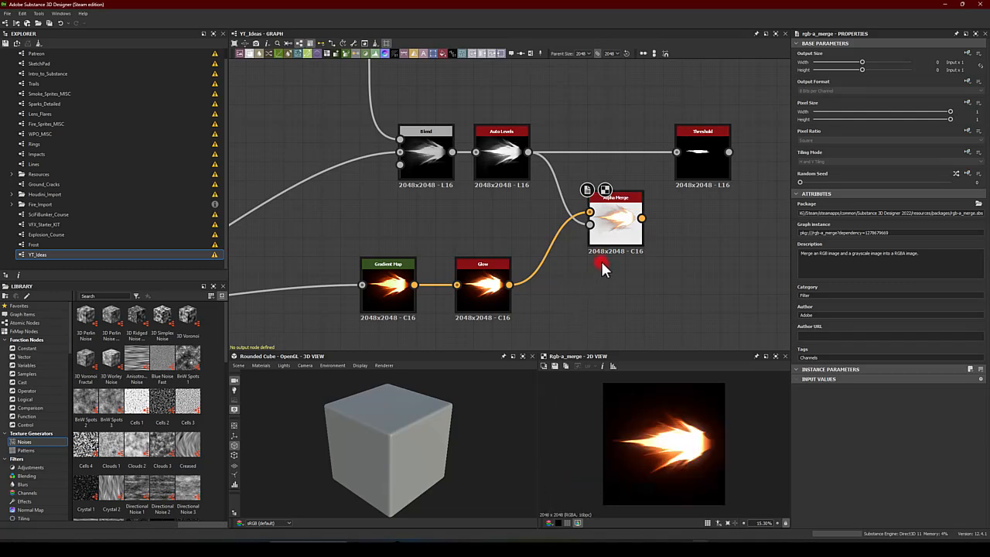
click(634, 224)
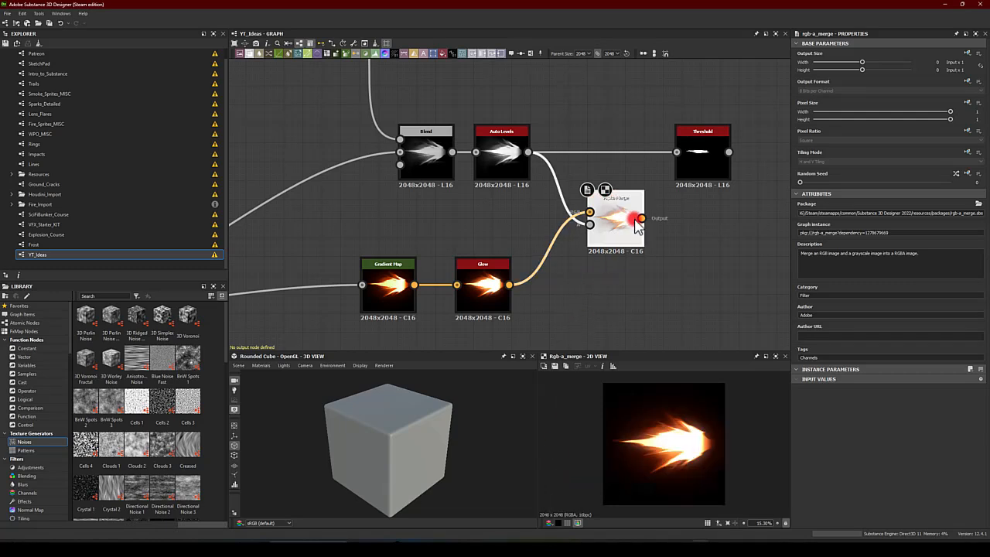
Duplicate the Var 1 frame with its Splatter Circular and Transformation 2D nodes, placing the copy above the original
scroll(453, 221, down, 2)
middle_drag(453, 221, 751, 206)
scroll(667, 236, down, 2)
scroll(555, 268, down, 2)
middle_drag(238, 247, 646, 190)
middle_drag(243, 174, 444, 180)
scroll(445, 184, up, 2)
drag(497, 177, 506, 206)
middle_drag(498, 172, 438, 180)
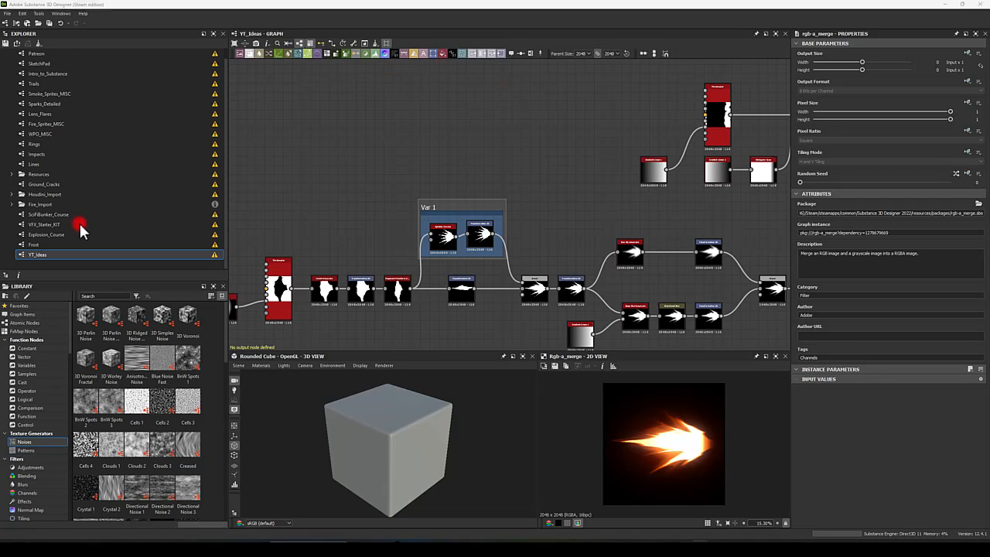
drag(405, 171, 523, 251)
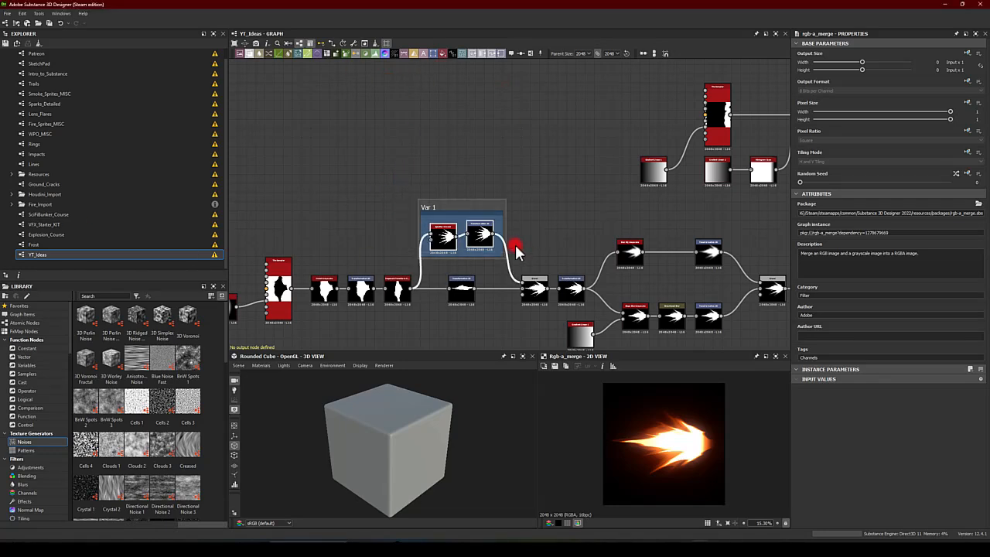
key(ctrl+d)
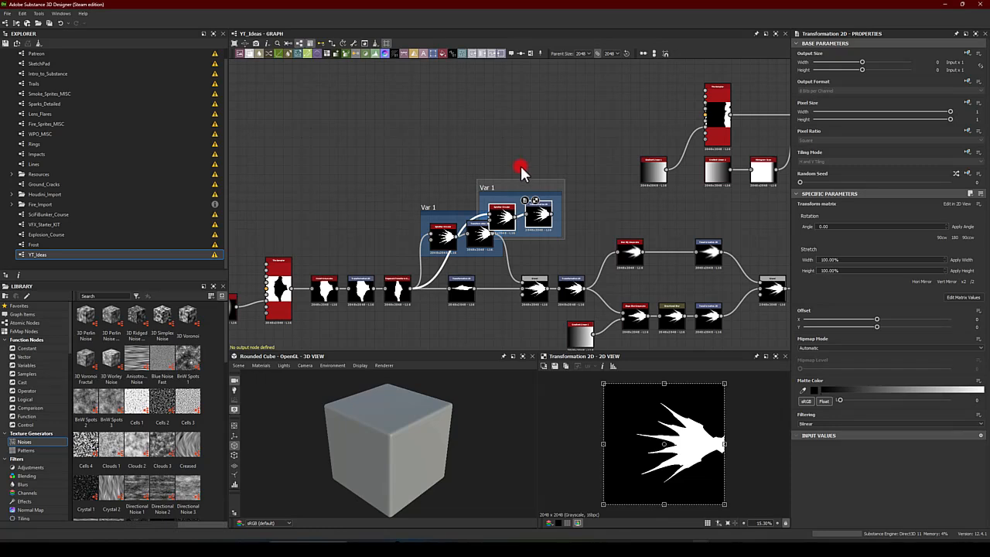
drag(518, 185, 418, 123)
Retitle the duplicated frame as Var 2
click(394, 121)
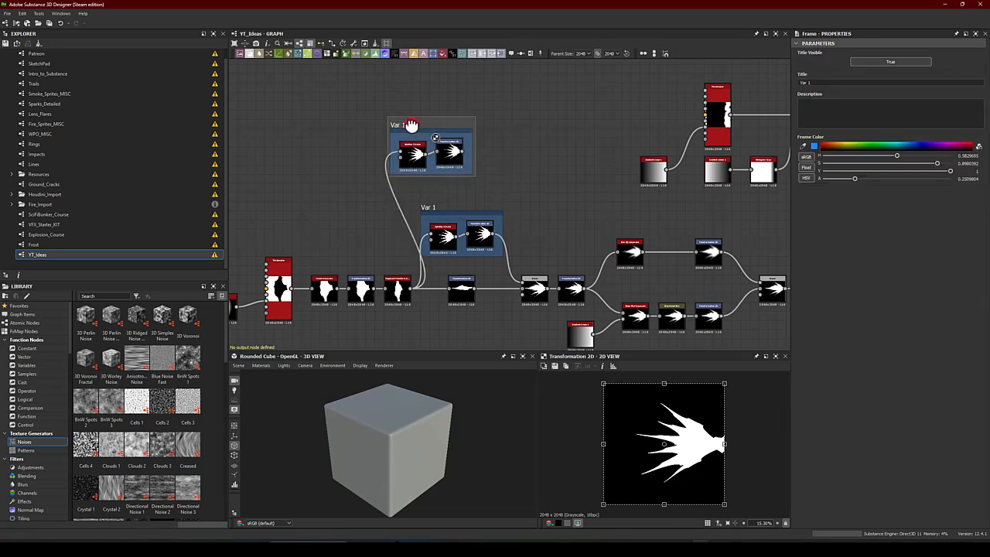
click(830, 83)
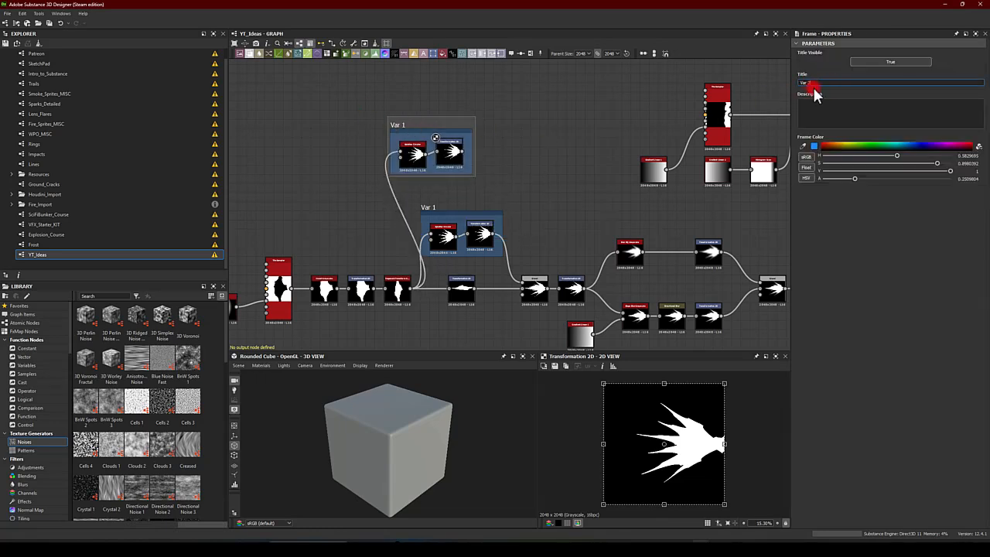
scroll(457, 161, up, 3)
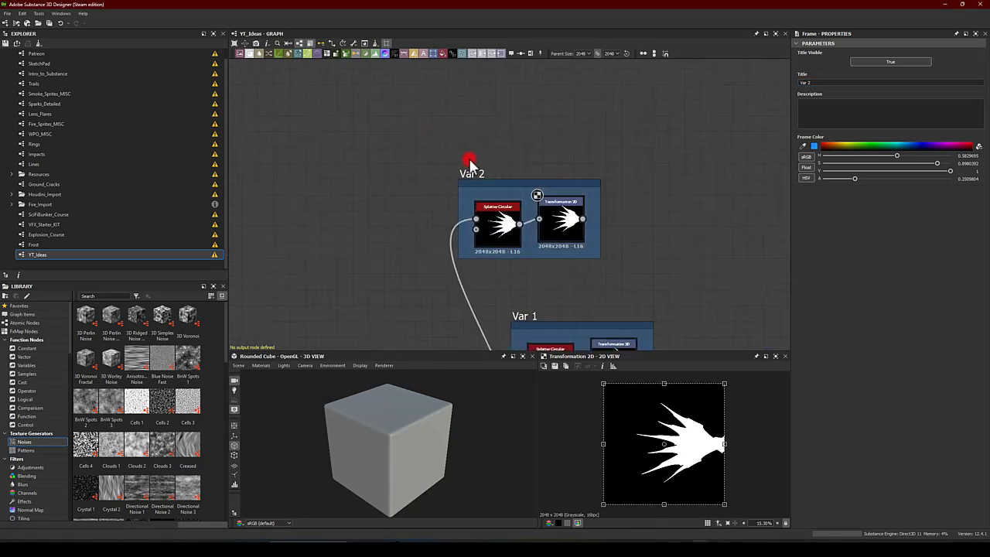
Delete the frame around the duplicated nodes and line up the Splatter Circular copy with its Transformation 2D
key(Delete)
middle_drag(548, 222, 493, 209)
mouse_move(511, 210)
mouse_down()
mouse_move(511, 221)
mouse_move(516, 208)
mouse_up()
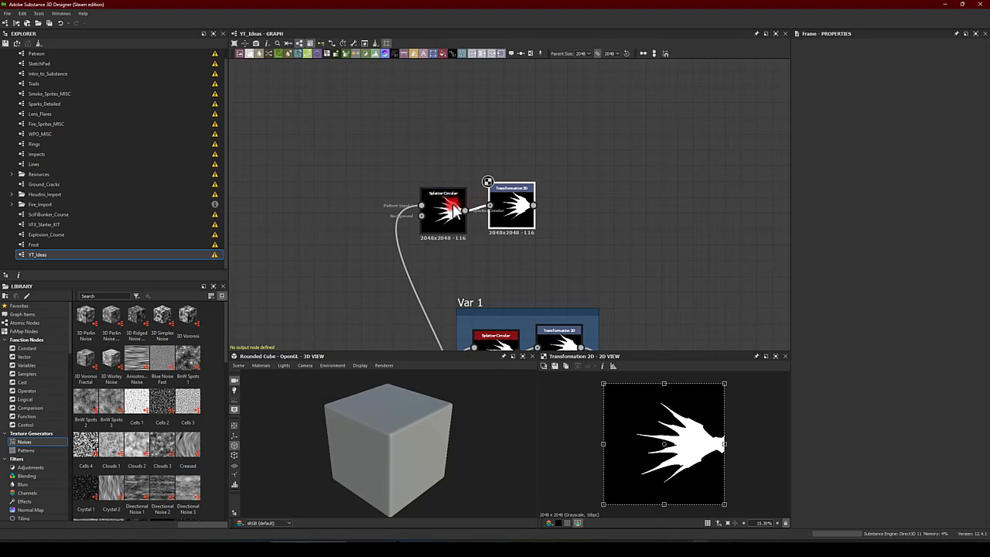
drag(453, 203, 459, 198)
click(439, 162)
middle_drag(435, 171, 314, 148)
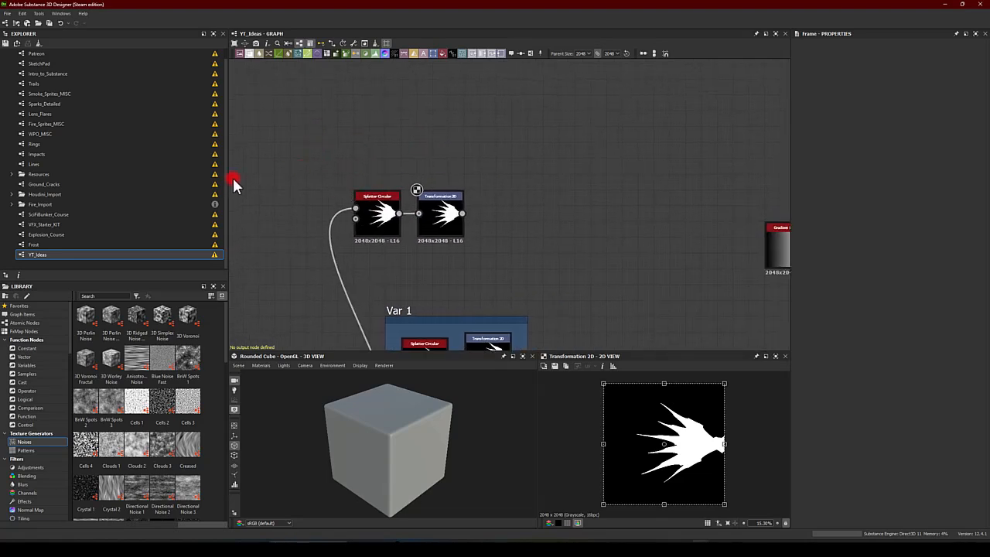
Add a Blend node fed by the duplicated Transformation 2D node's output
scroll(373, 229, up, 2)
click(368, 213)
click(470, 205)
drag(502, 210, 562, 177)
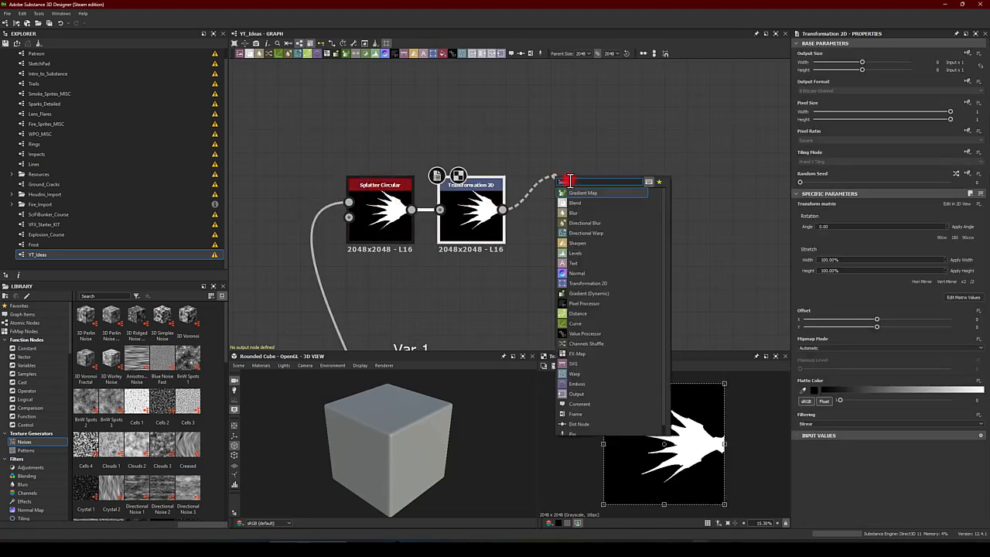
click(574, 192)
Duplicate the Splatter Circular node beside the unframed Transformation 2D and place the copy above the pair
middle_drag(375, 101, 335, 171)
click(344, 275)
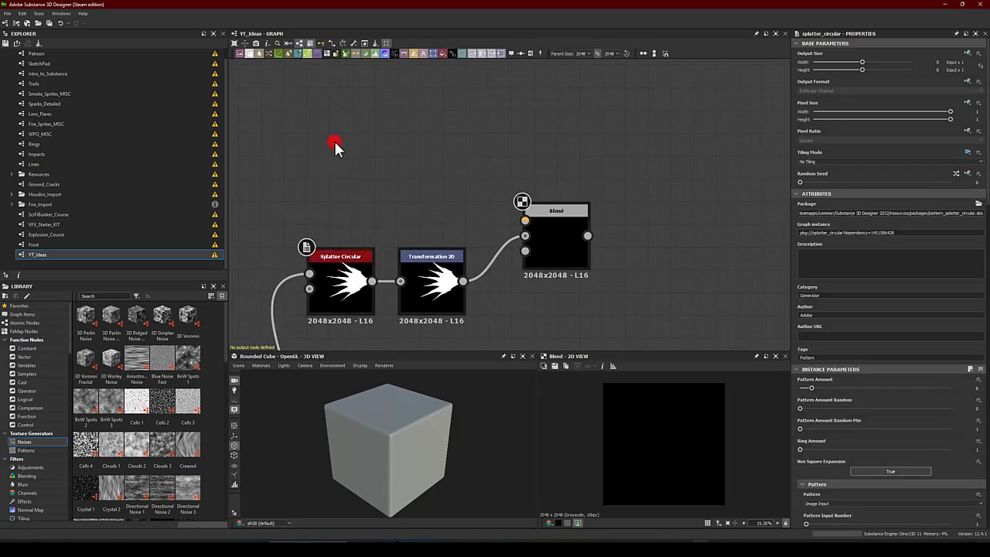
key(space)
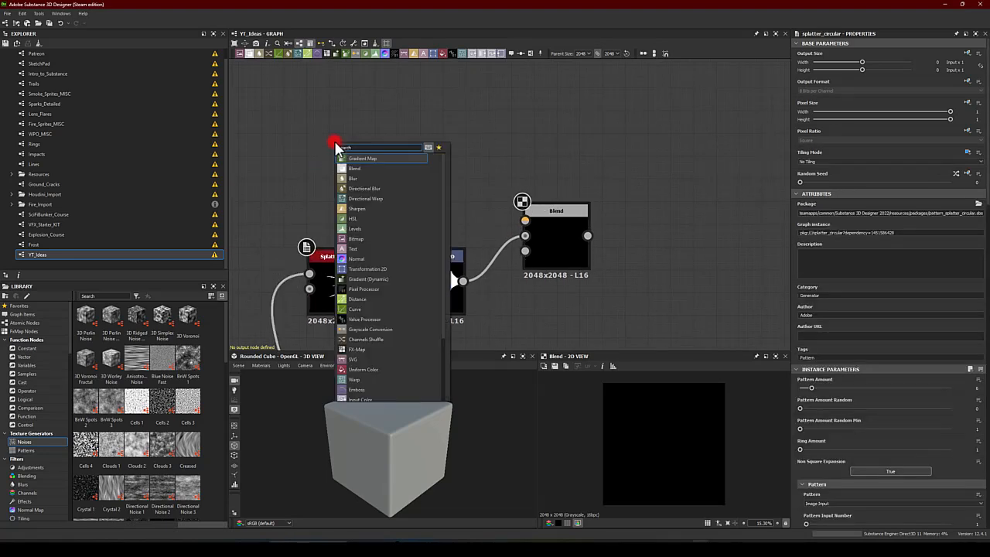
click(275, 166)
click(348, 256)
click(364, 145)
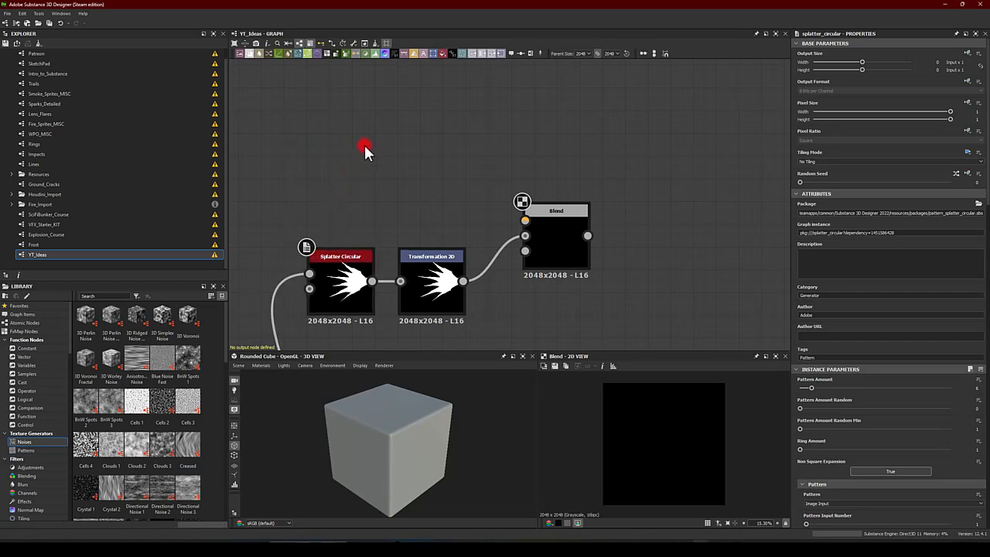
key(ctrl+v)
drag(492, 199, 407, 143)
middle_drag(310, 116, 356, 177)
Add a Shape node with the Disc pattern and connect it to the upper Splatter Circular's pattern input
click(332, 158)
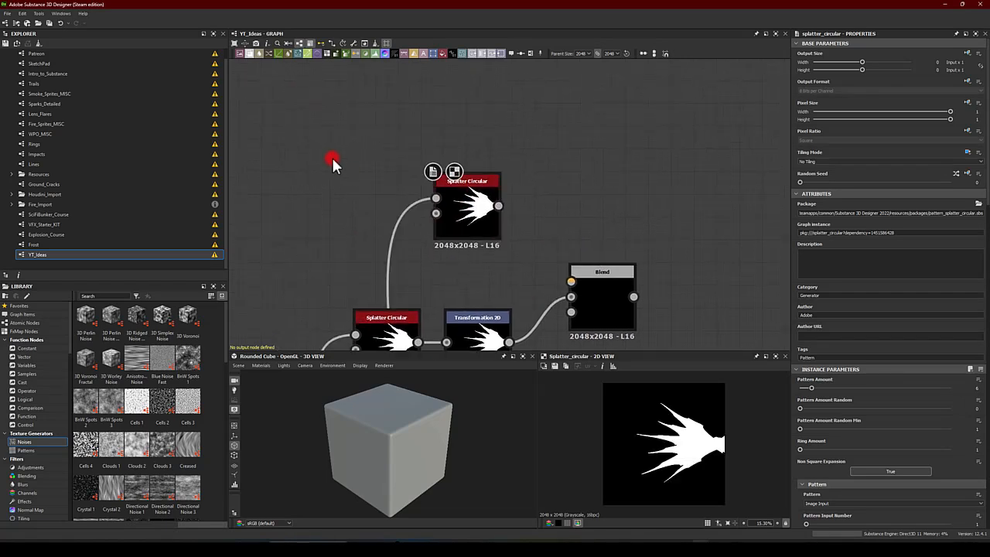
key(space)
text(shape)
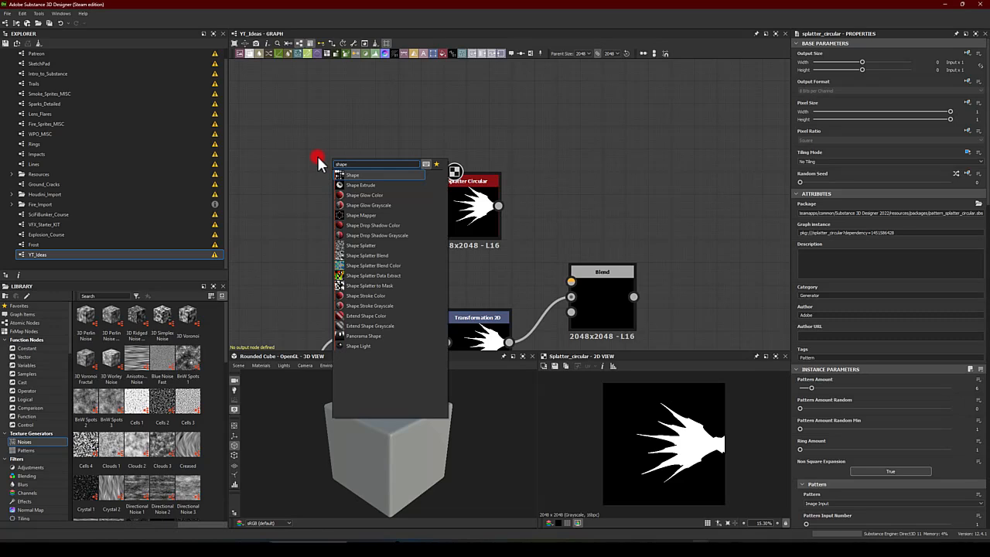
click(344, 175)
click(804, 407)
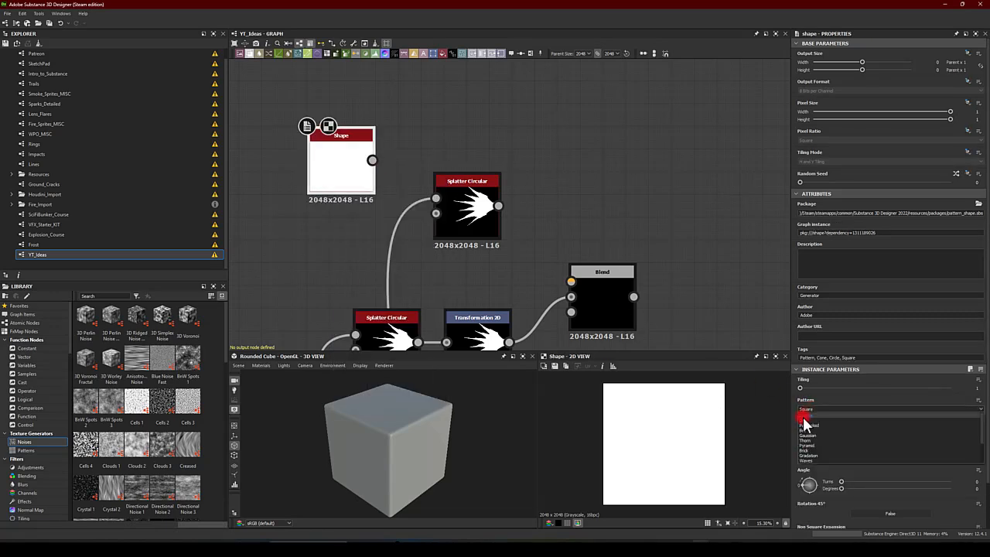
click(804, 418)
mouse_move(953, 456)
mouse_down()
mouse_move(861, 451)
mouse_move(970, 451)
mouse_up()
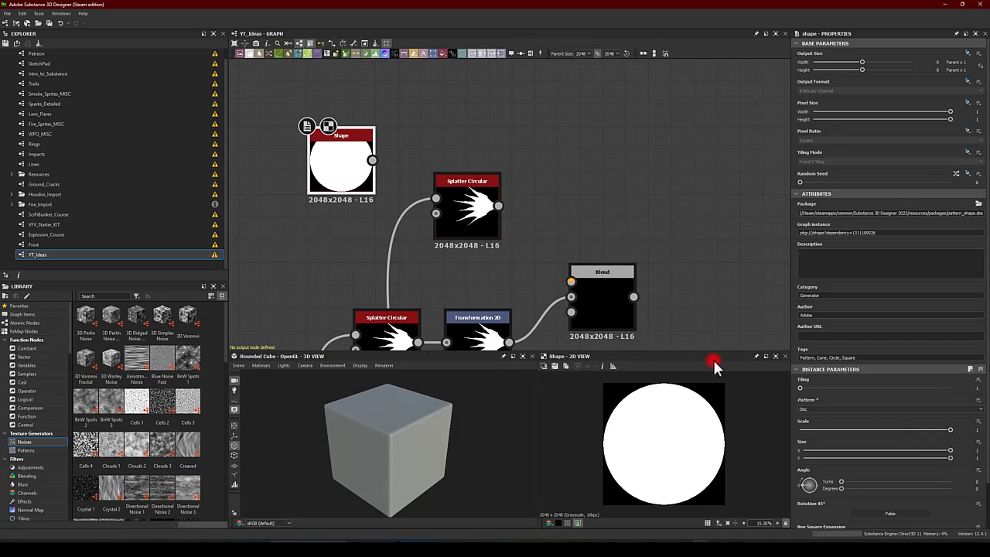
drag(371, 160, 437, 201)
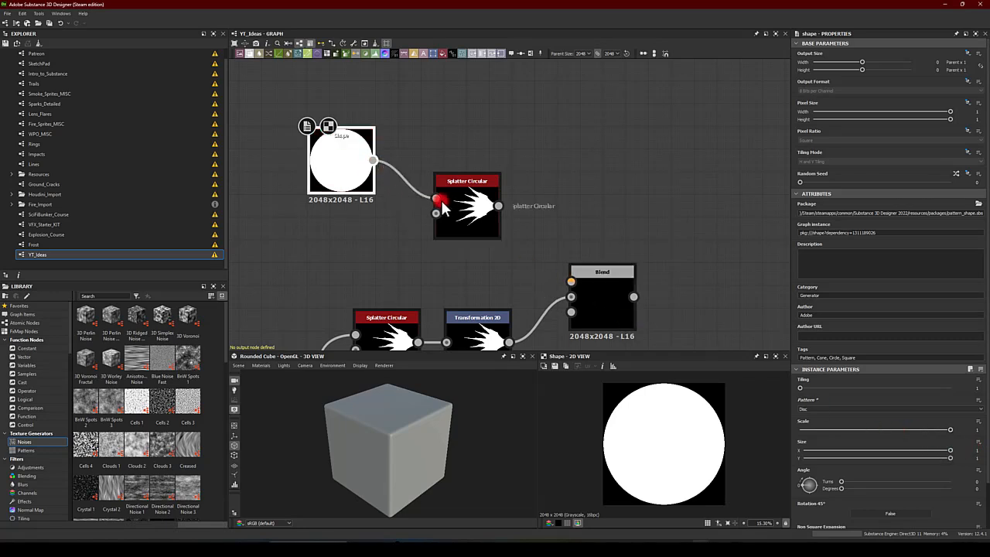
Set the upper Splatter Circular's Size to X 0.11 and Y 2.34, and increase its Radius
double_click(468, 206)
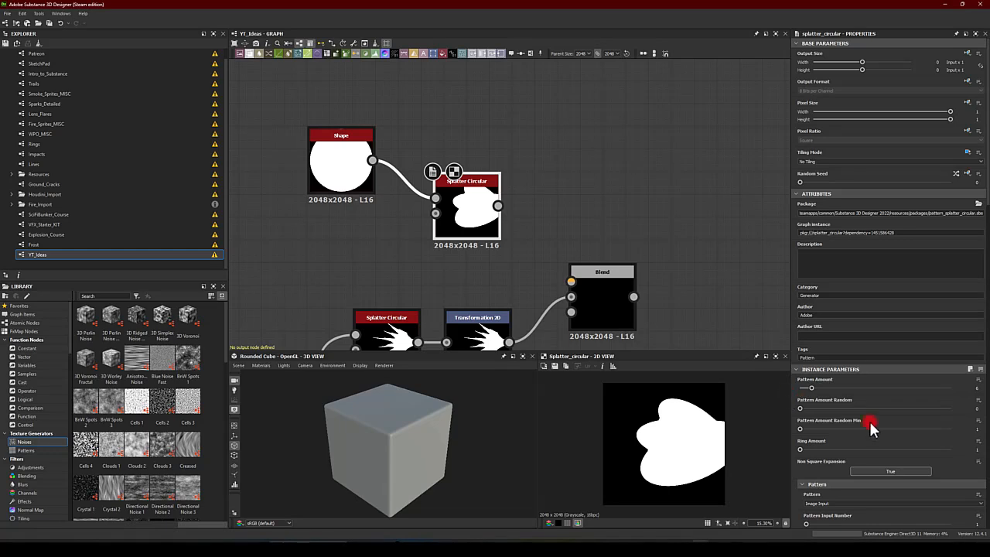
scroll(871, 427, down, 10)
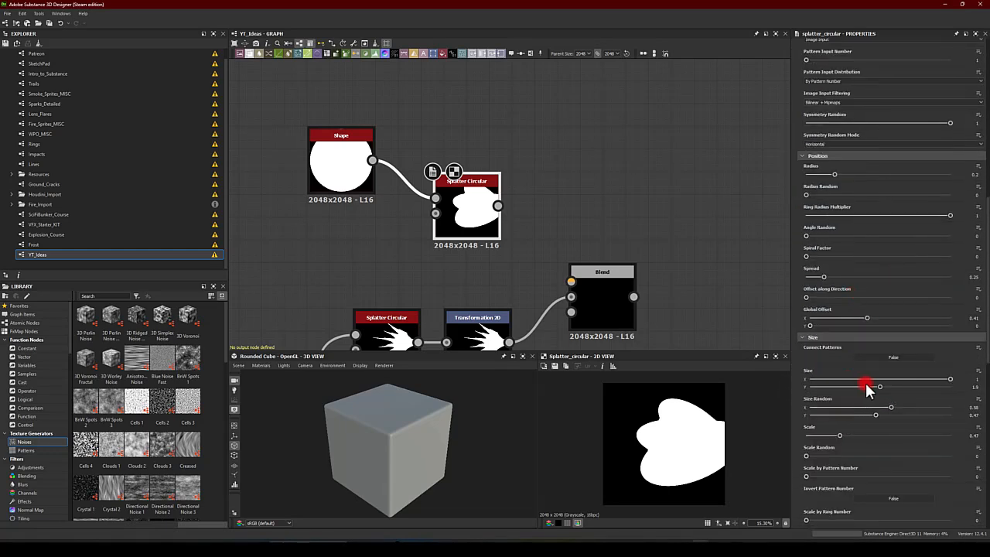
mouse_move(881, 390)
mouse_down()
mouse_move(824, 389)
mouse_move(896, 391)
mouse_up()
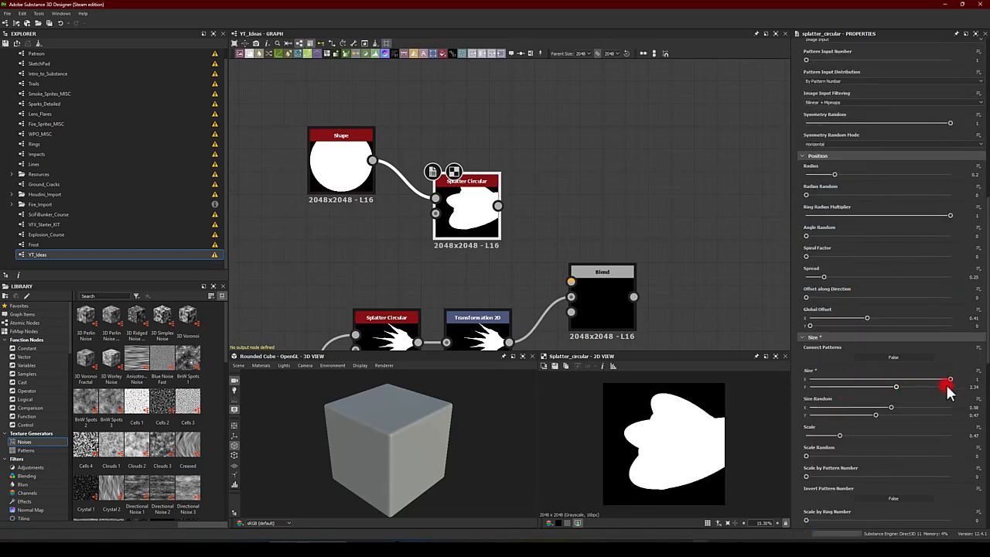
drag(951, 383, 826, 385)
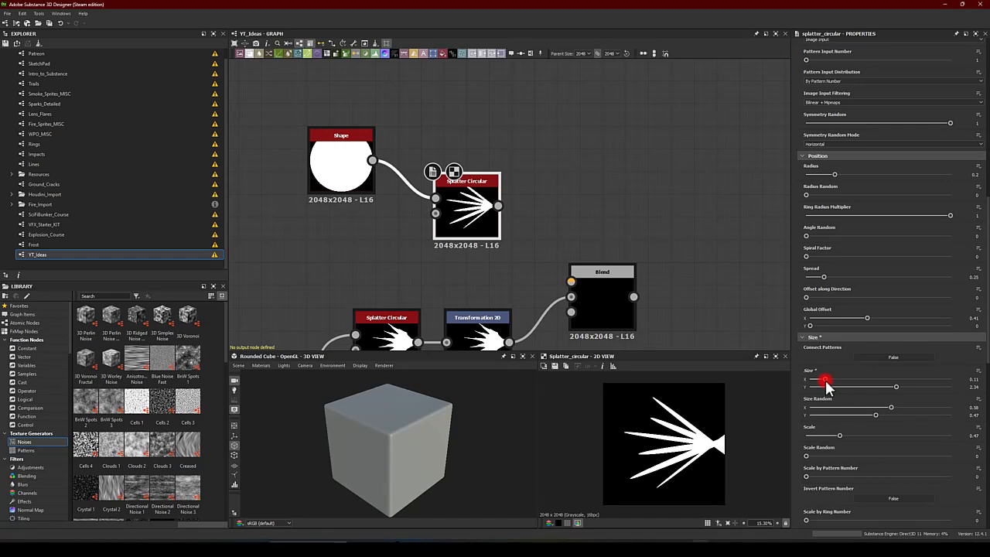
drag(834, 176, 912, 201)
Connect the upper Splatter Circular to the Blend's foreground input and set the Blending Mode to Subtract
drag(497, 205, 599, 286)
click(614, 284)
click(812, 234)
click(808, 255)
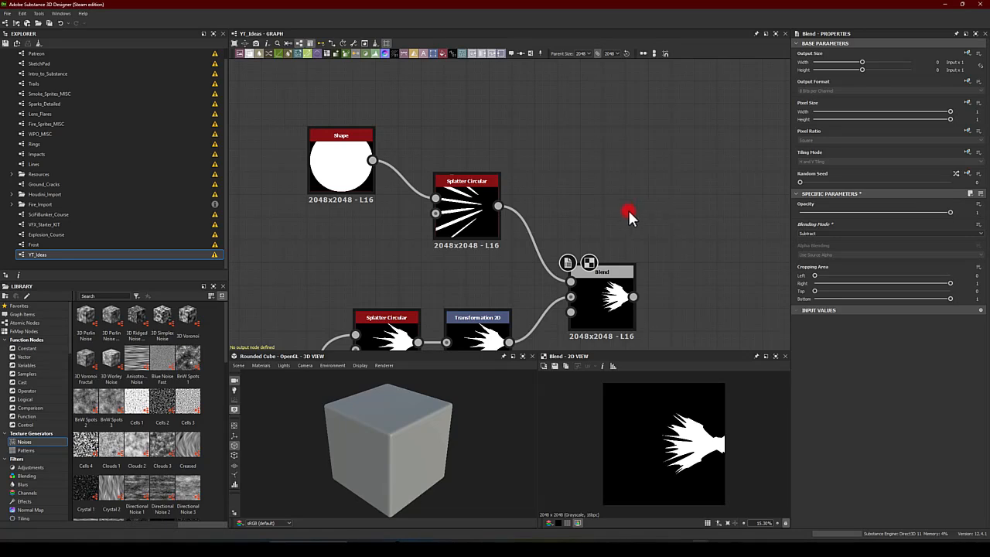
middle_drag(607, 192, 584, 157)
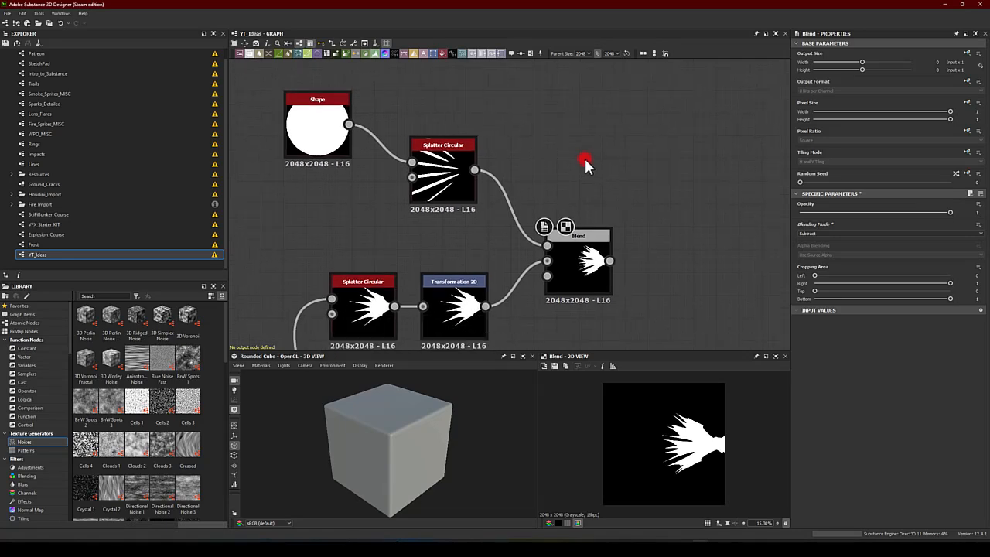
click(430, 163)
click(585, 260)
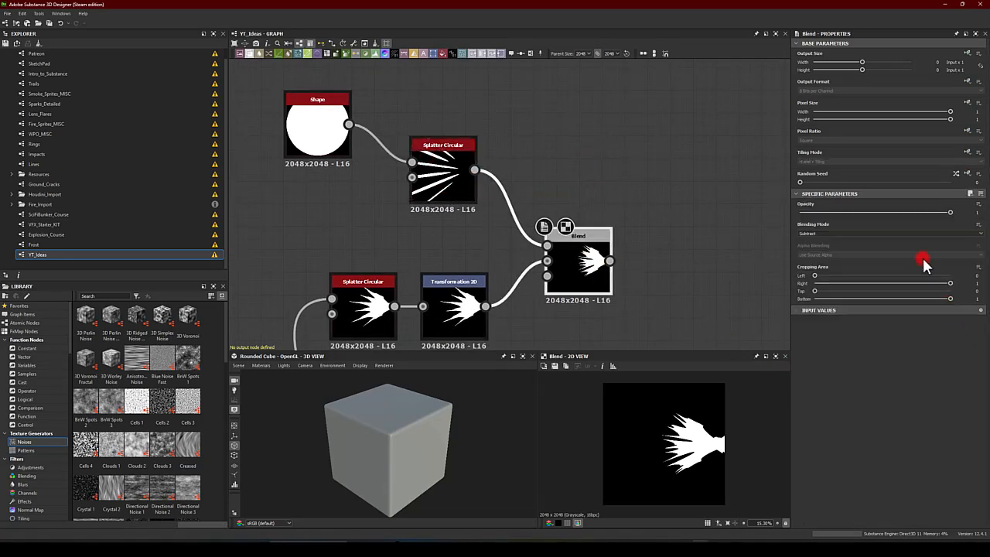
Set the Subtract Blend's Opacity to 0.5 and the upper Splatter Circular's Pattern Amount to 10
text(0.5)
key(Return)
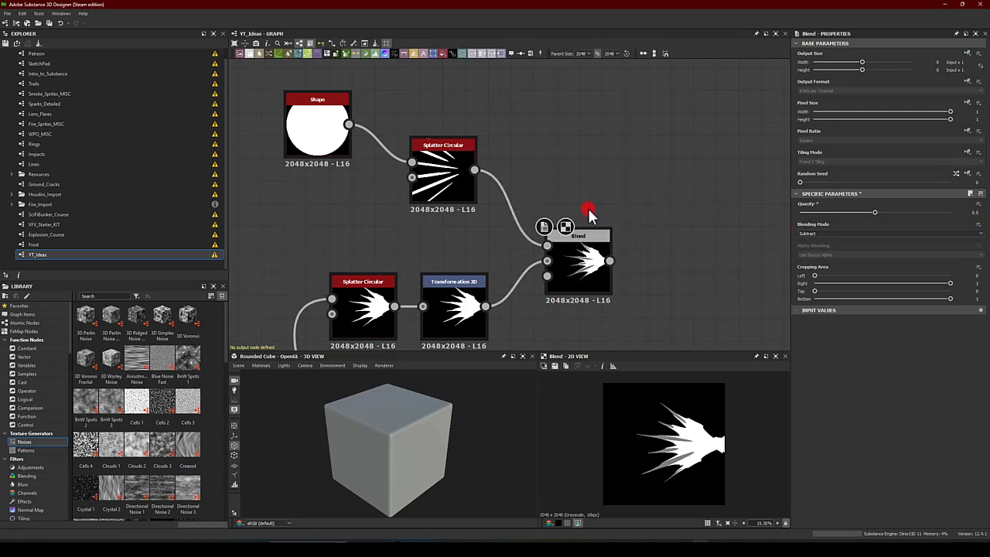
click(445, 166)
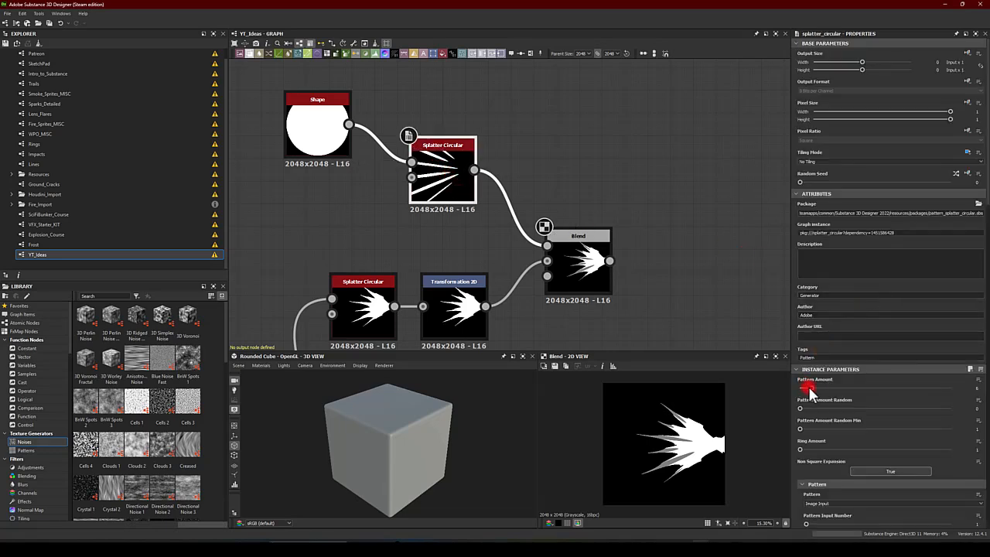
drag(813, 392, 822, 393)
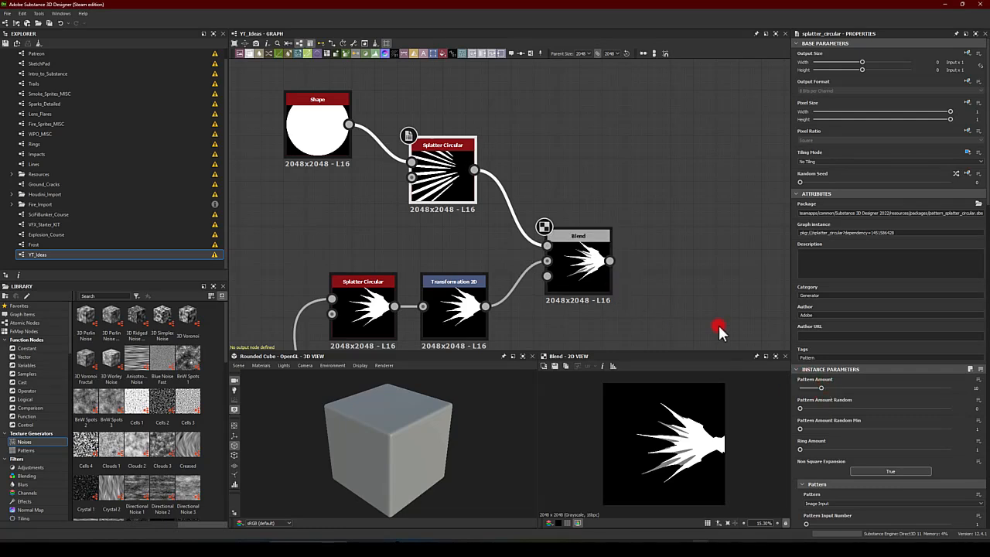
Set the upper Splatter Circular's Radius to 0.57, Size to X 0.1 and Y 2.11, and Size Random X to 0
scroll(812, 394, down, 9)
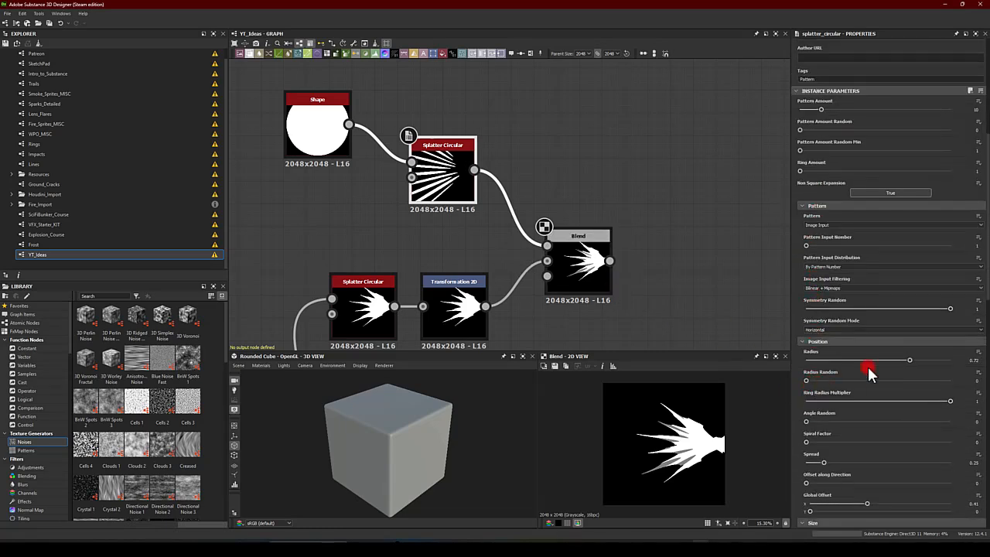
drag(908, 361, 887, 357)
scroll(834, 362, down, 7)
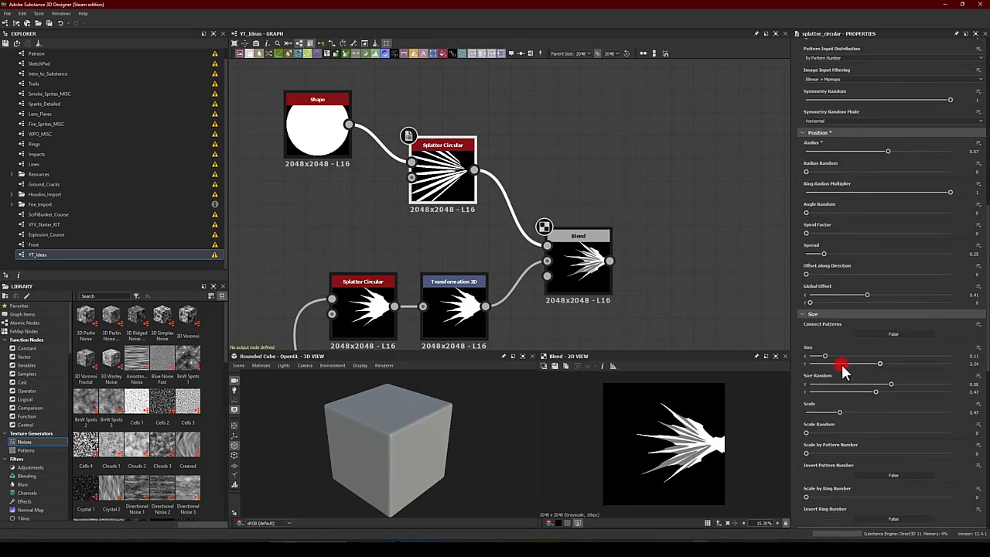
drag(822, 353, 768, 371)
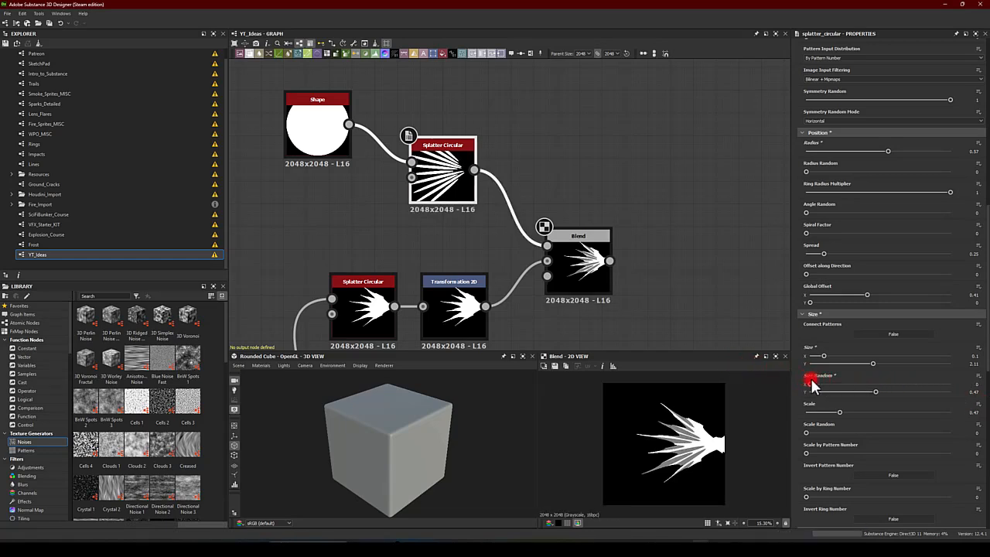
Show the final RGBA merge node's result in the 2D view
middle_drag(674, 235, 629, 190)
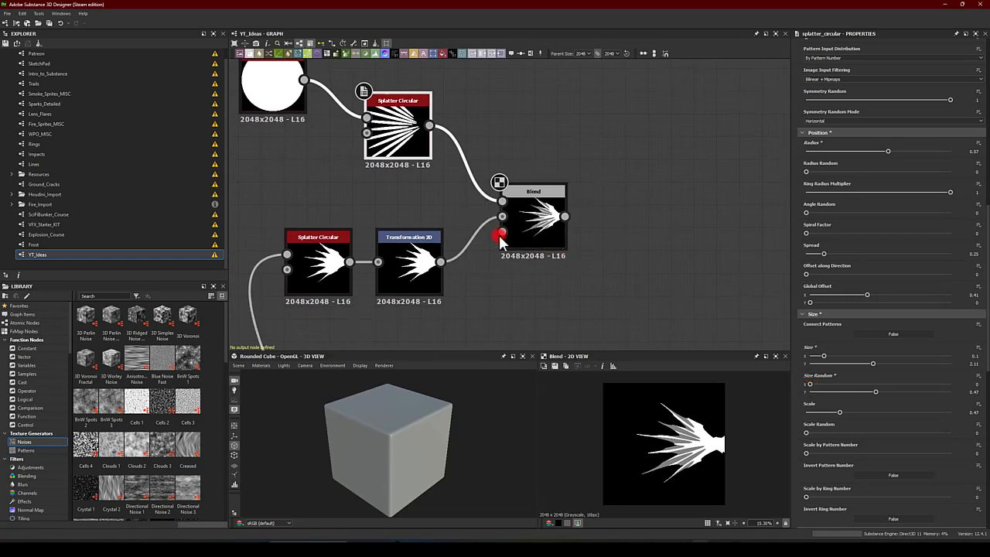
middle_drag(575, 241, 413, 181)
scroll(508, 294, down, 3)
scroll(413, 181, down, 3)
middle_drag(669, 230, 567, 238)
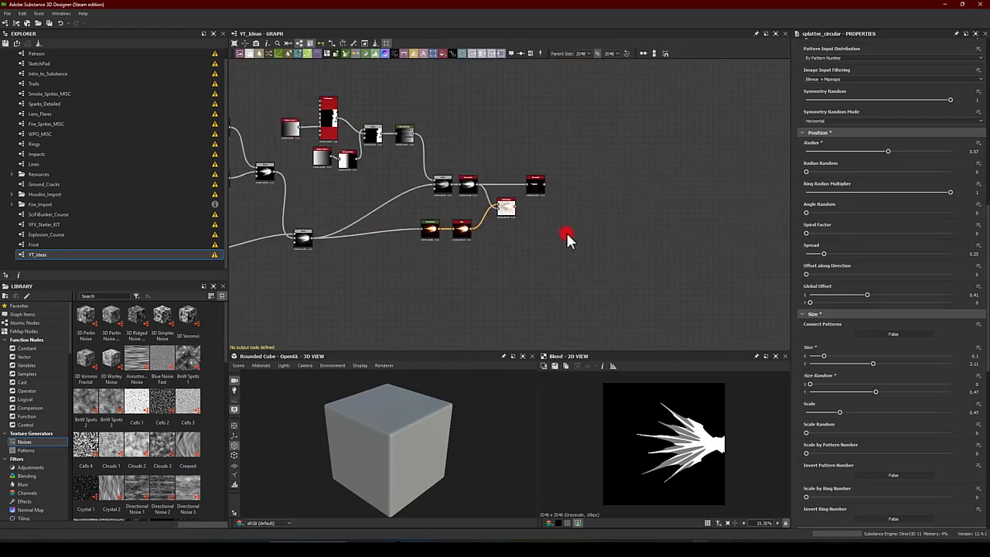
double_click(506, 207)
Connect the new variation's Blend output to the foreground input of the main chain's Blend beneath Var 1
middle_drag(382, 219, 781, 213)
middle_drag(298, 186, 488, 187)
scroll(489, 187, up, 5)
drag(461, 89, 481, 298)
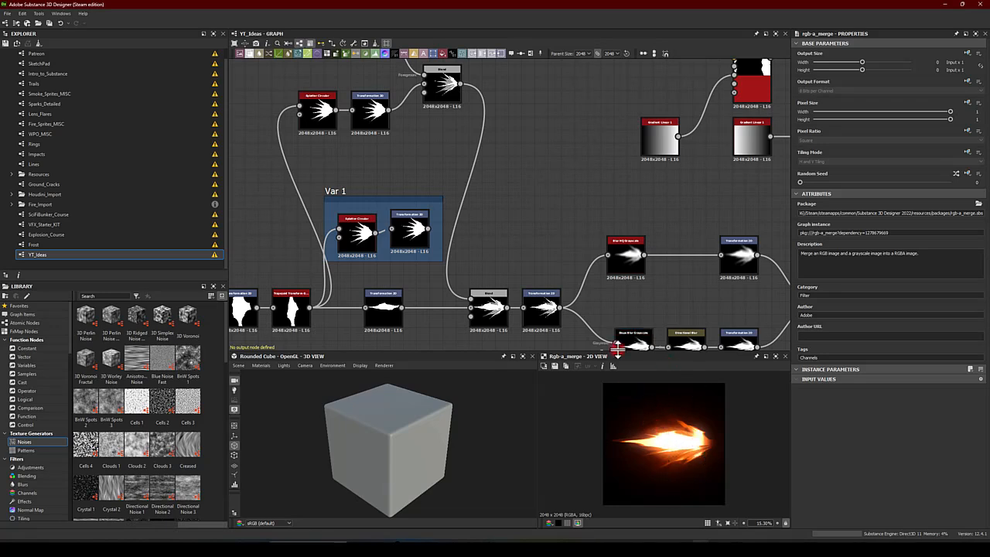
Set the Spread to 0.3 and the Radius to 0.24 on the unframed Splatter Circular feeding the Transformation 2D
middle_drag(416, 154, 439, 194)
click(341, 159)
scroll(851, 431, down, 5)
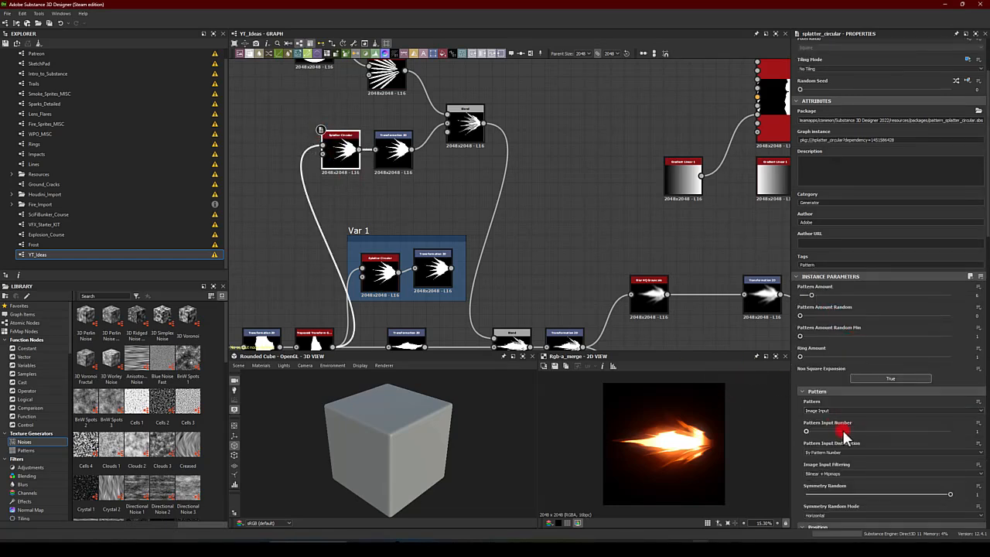
scroll(833, 439, down, 2)
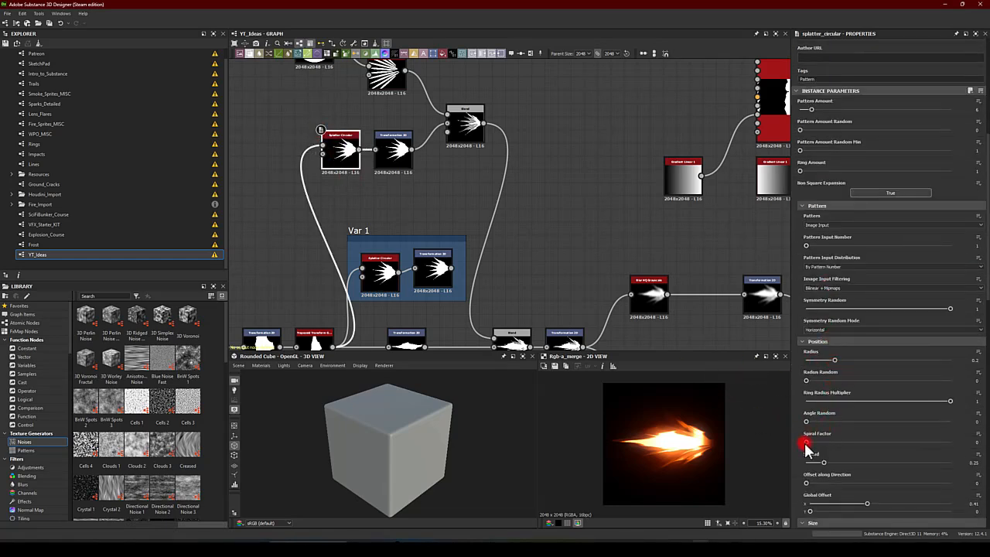
drag(807, 443, 828, 474)
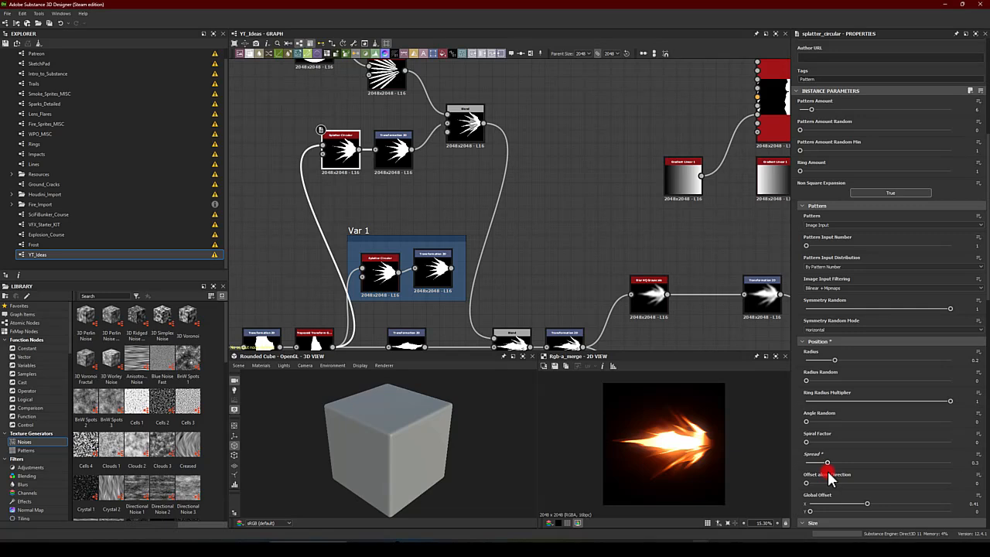
mouse_move(833, 368)
mouse_down()
mouse_move(852, 370)
mouse_move(841, 373)
mouse_up()
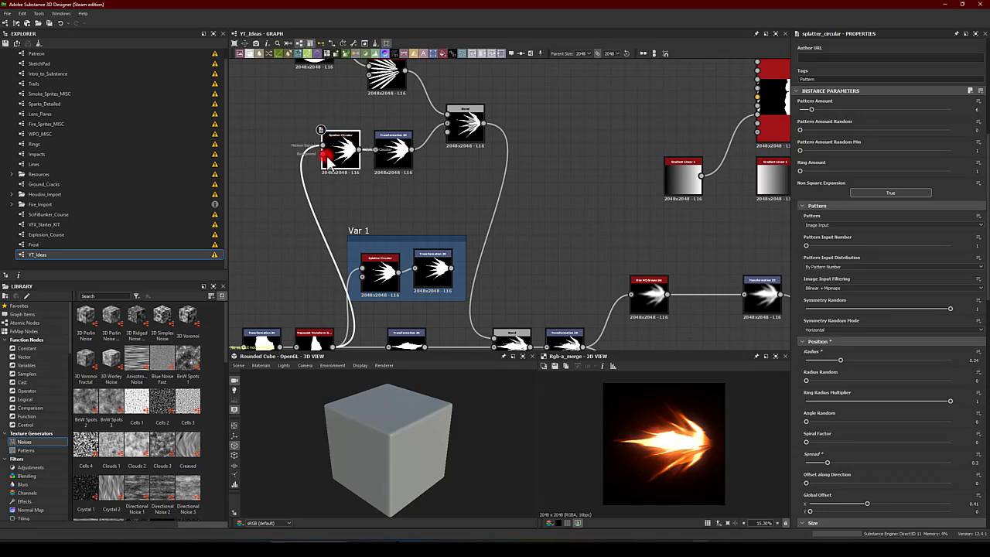
Try an Opacity of 0.38 on the new variation's Subtract Blend and return it to 0.5
middle_drag(345, 116, 331, 118)
click(448, 127)
middle_drag(506, 282, 472, 246)
click(421, 91)
click(789, 232)
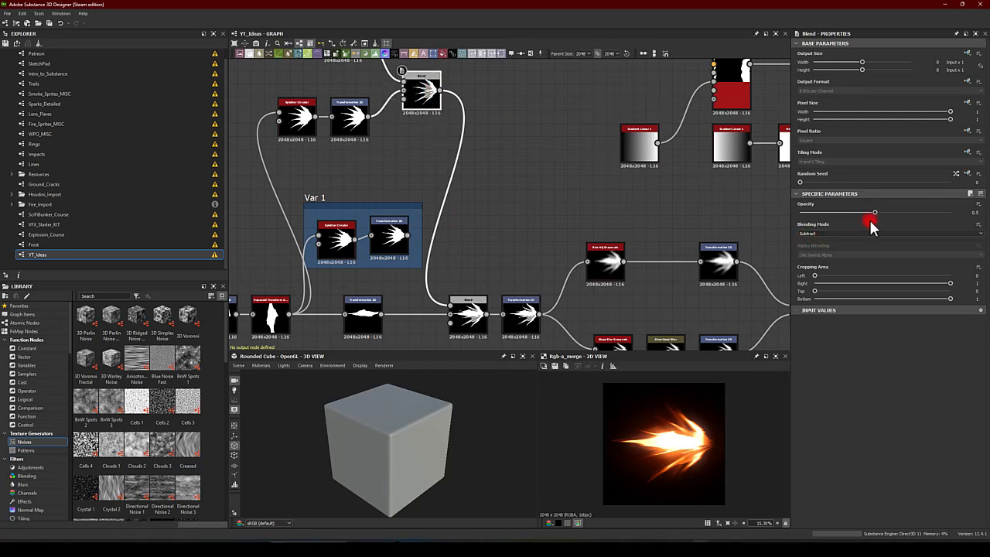
drag(873, 216, 857, 234)
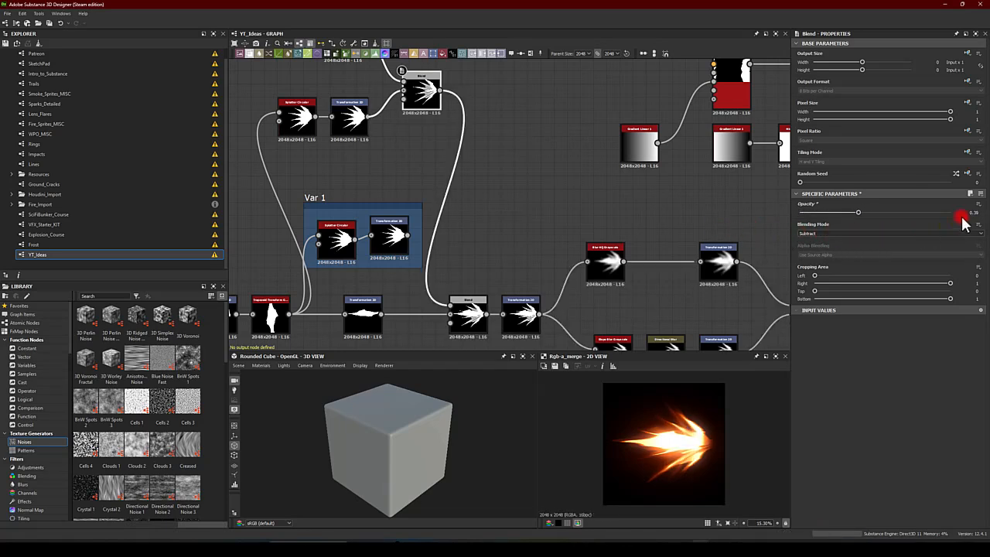
drag(964, 228, 874, 260)
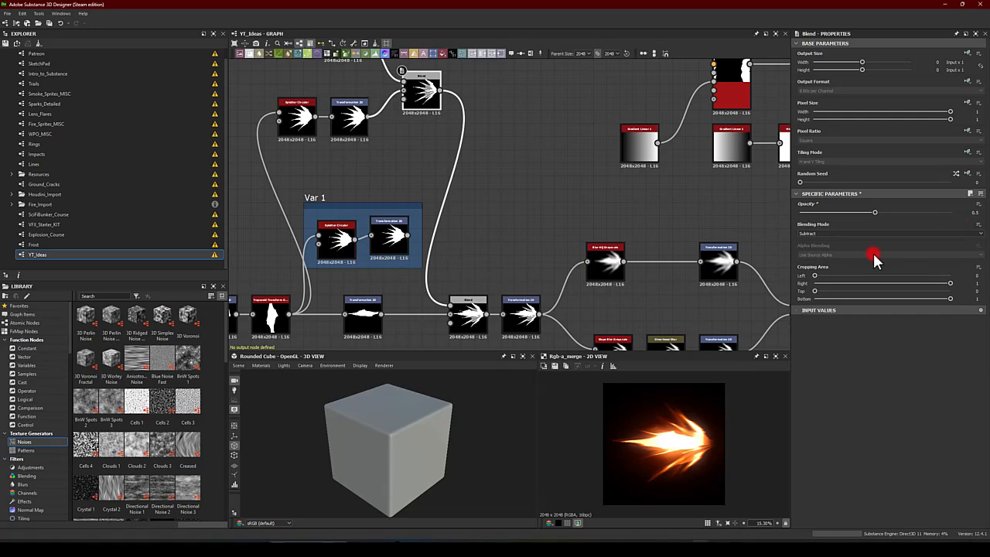
Set the disc-based Splatter Circular's Pattern Amount to 7, Spread to 0.24 and Radius to 0.47
middle_drag(448, 104, 475, 173)
click(366, 115)
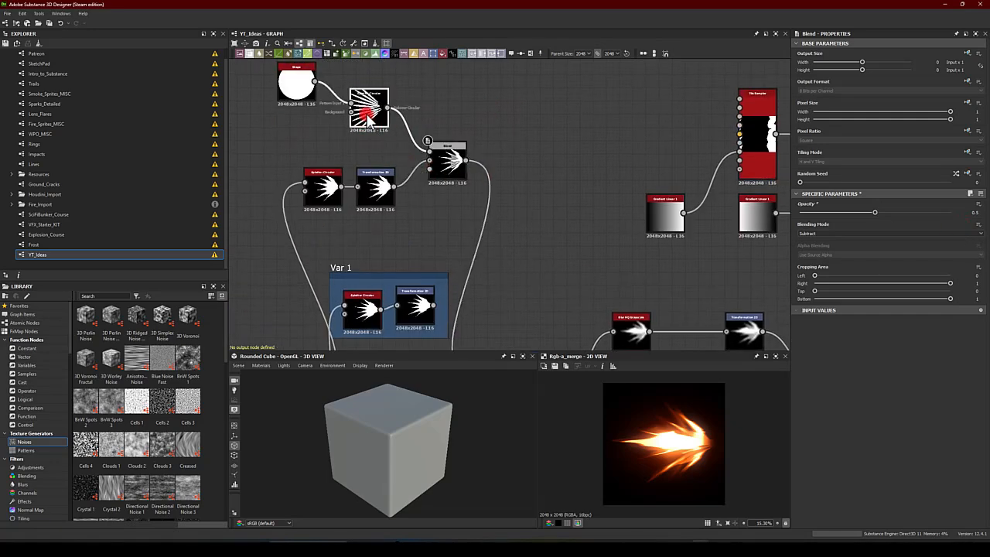
scroll(858, 372, down, 2)
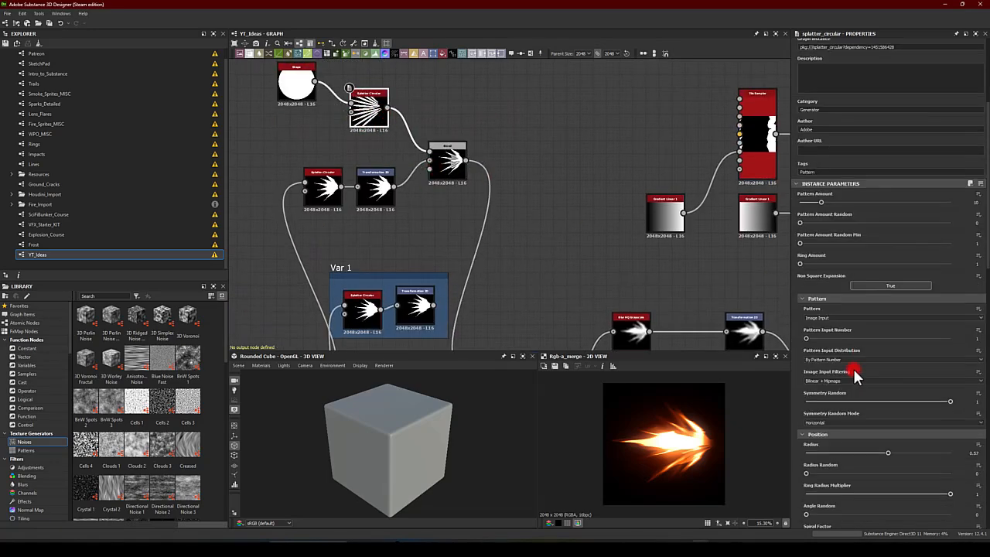
mouse_move(821, 205)
mouse_down()
mouse_move(787, 203)
mouse_move(816, 205)
mouse_up()
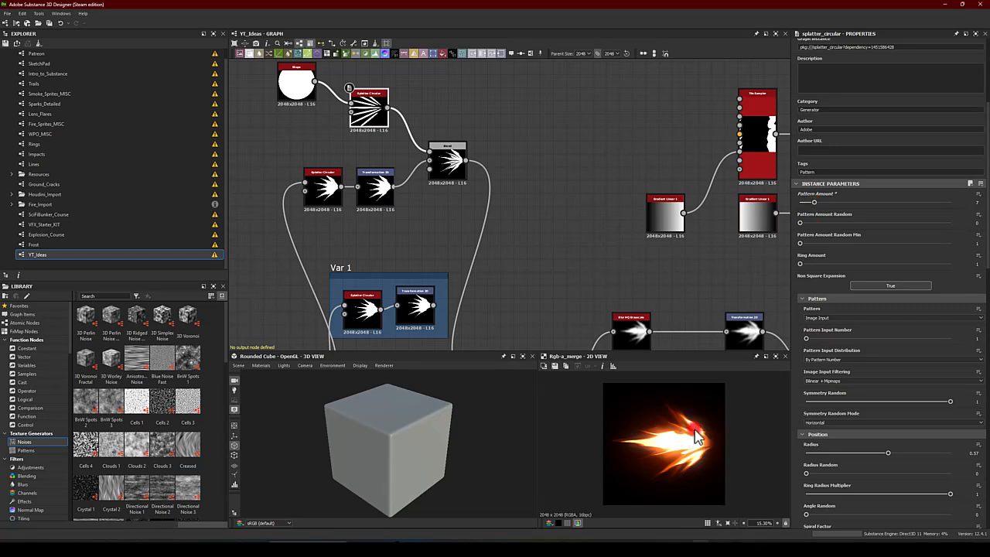
scroll(874, 437, down, 2)
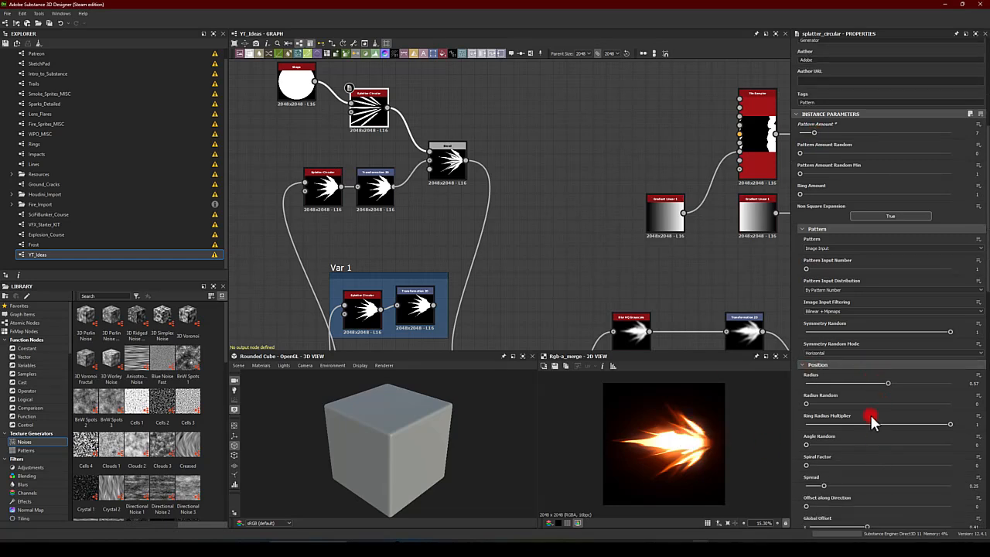
mouse_move(826, 485)
mouse_down()
mouse_move(845, 484)
mouse_move(794, 485)
mouse_move(824, 485)
mouse_up()
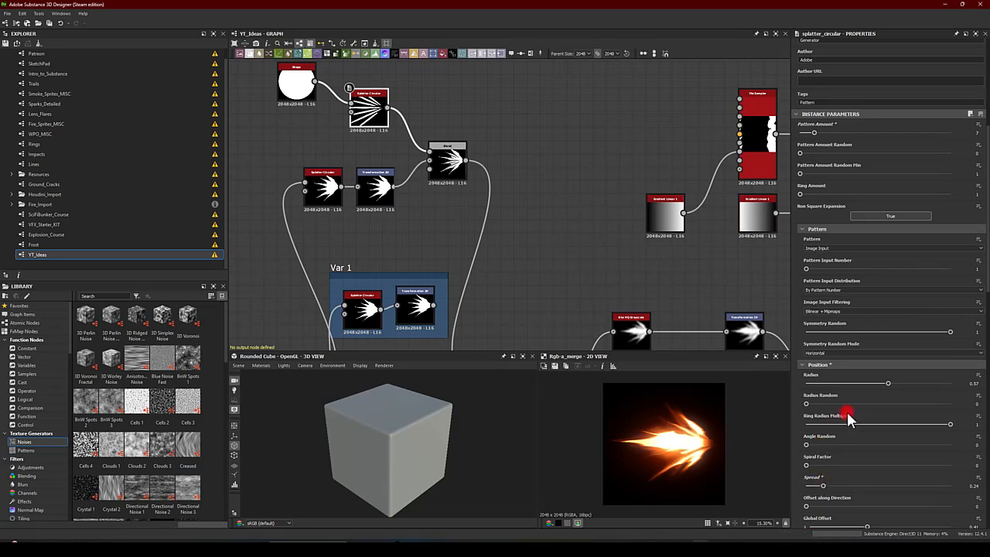
mouse_move(889, 386)
mouse_down()
mouse_move(864, 386)
mouse_move(873, 384)
mouse_up()
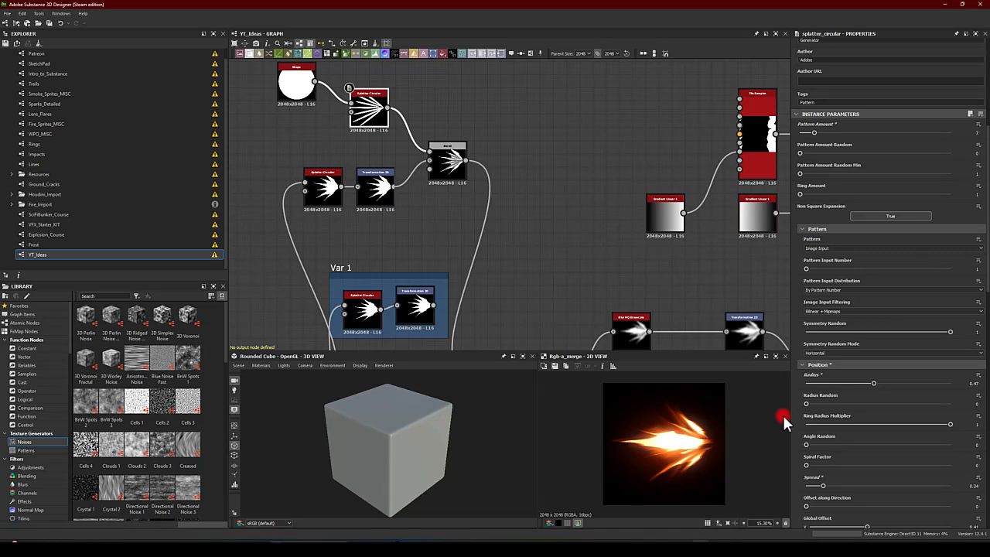
Move the Shape, disc-based Splatter Circular and Subtract Blend closer together above the lower splatter pair
middle_drag(569, 191, 584, 229)
drag(312, 113, 325, 139)
drag(390, 140, 386, 148)
drag(475, 198, 462, 187)
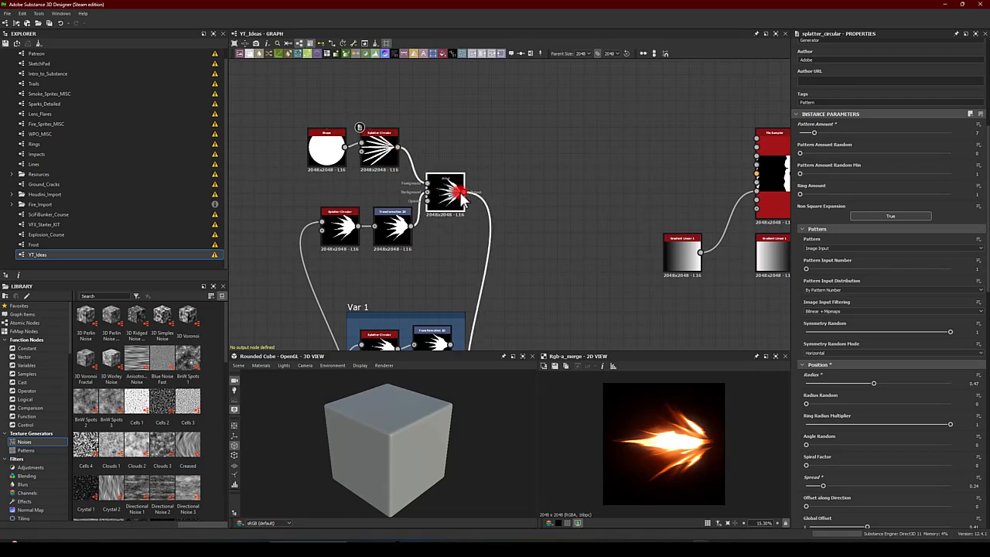
Enclose the new variation's five nodes in a frame titled Var 2 and tidy the frame around them
middle_drag(458, 168, 497, 215)
drag(298, 145, 514, 329)
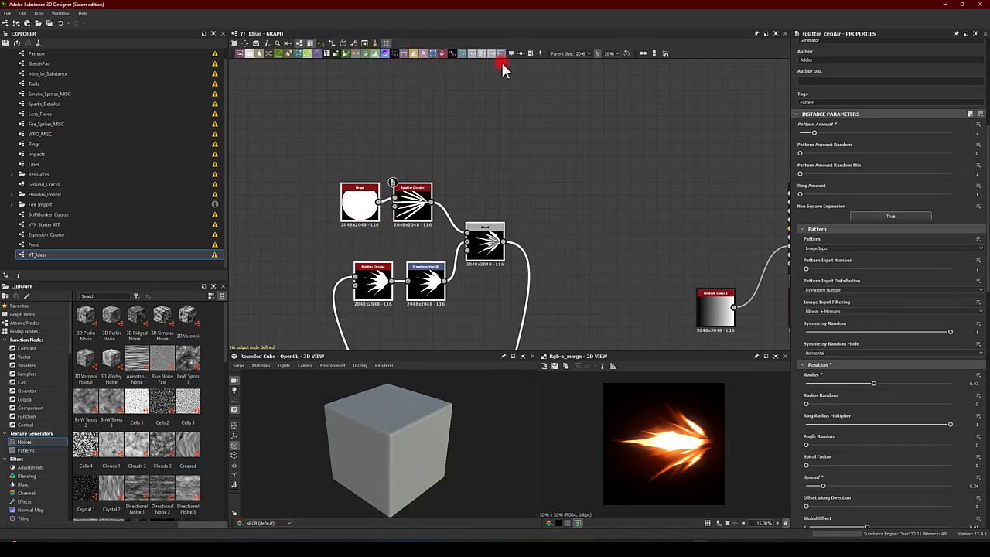
click(529, 54)
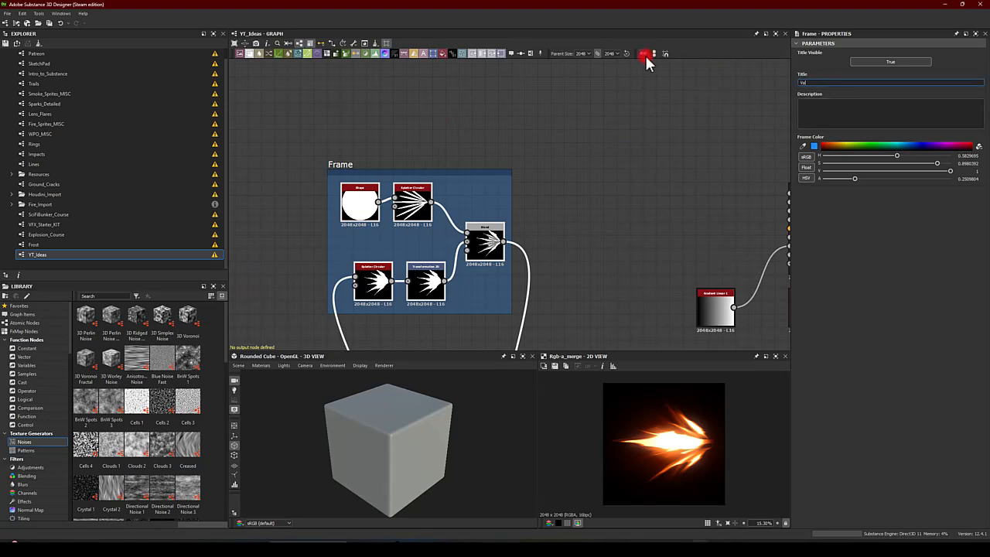
key(Return)
click(388, 115)
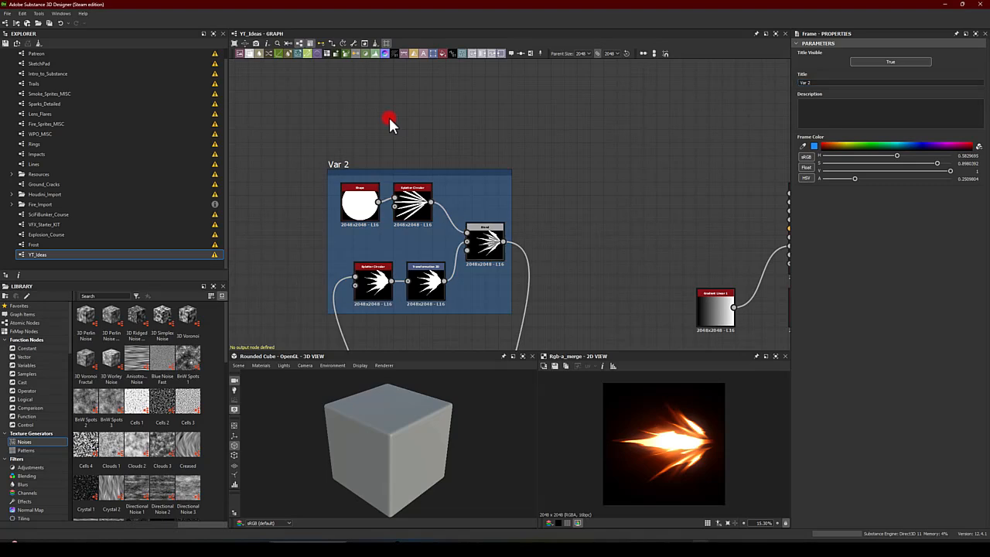
middle_drag(381, 130, 382, 117)
scroll(382, 116, down, 3)
drag(351, 134, 368, 137)
click(360, 133)
click(161, 245)
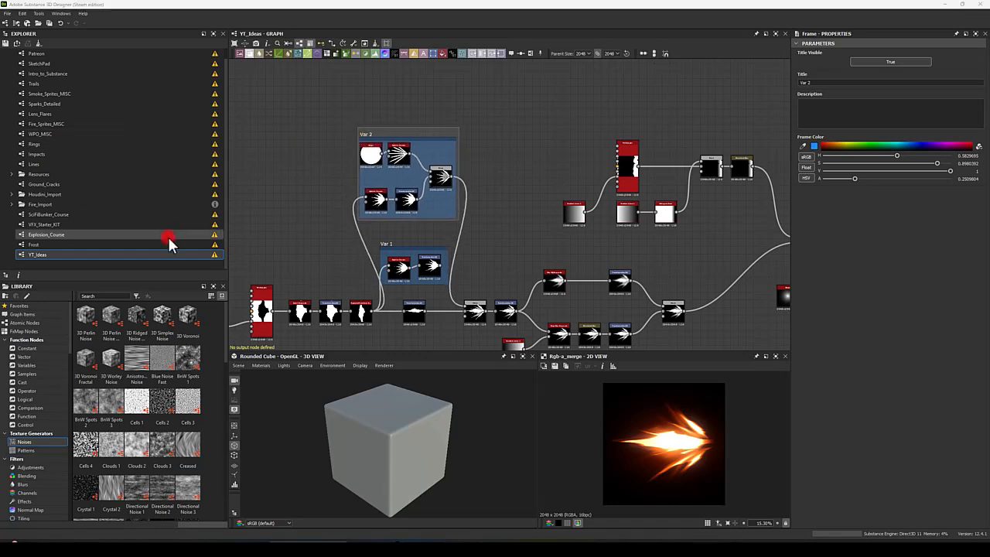
Move the nodes that follow the main chain's Blend further right to leave room for another node
middle_drag(541, 285, 457, 174)
drag(415, 151, 658, 200)
click(418, 180)
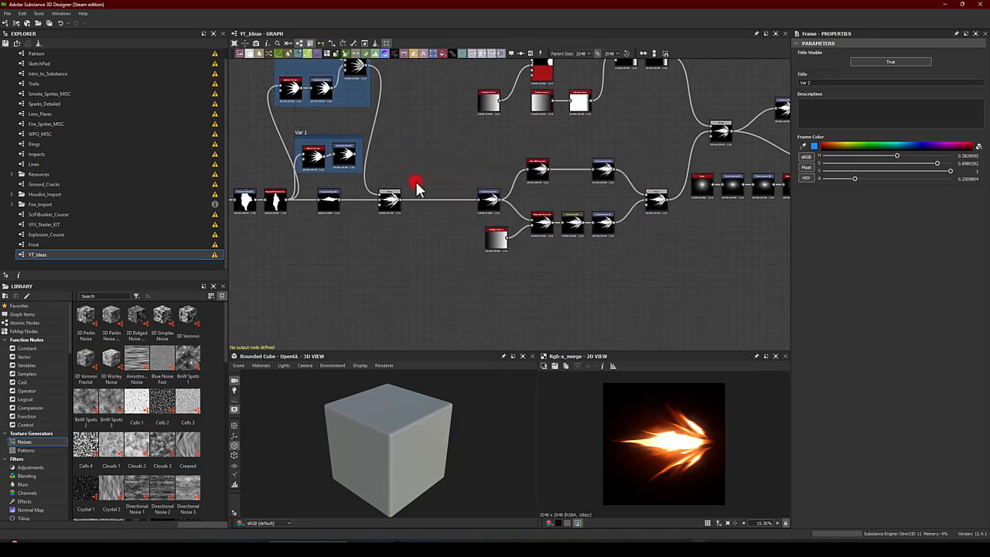
scroll(418, 179, up, 2)
middle_drag(374, 155, 376, 256)
Insert a Blend between the main chain's Blend and Transformation 2D, with Blending Mode Subtract and Opacity 0.5
drag(394, 312, 466, 290)
text(bl)
click(451, 302)
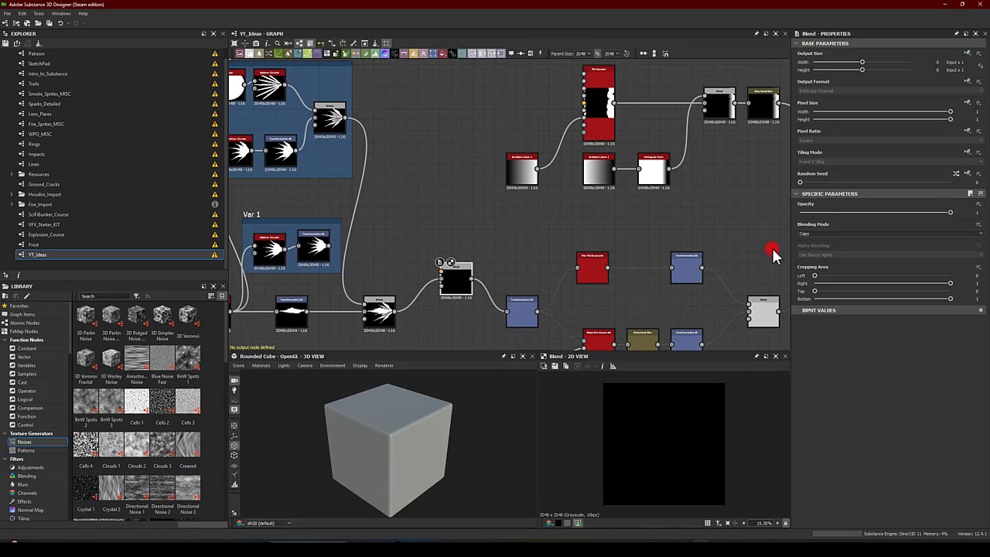
click(808, 232)
click(804, 250)
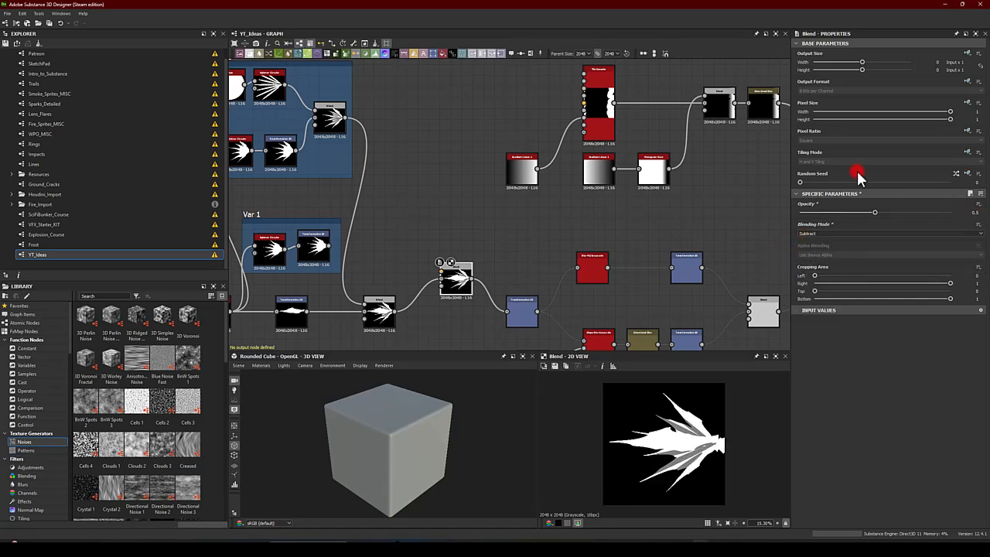
Duplicate the Var 2 frame with its nodes, place the copy above the original and title it Var 3
middle_drag(759, 307, 608, 223)
scroll(608, 223, down, 3)
middle_drag(701, 206, 415, 218)
middle_drag(280, 161, 708, 194)
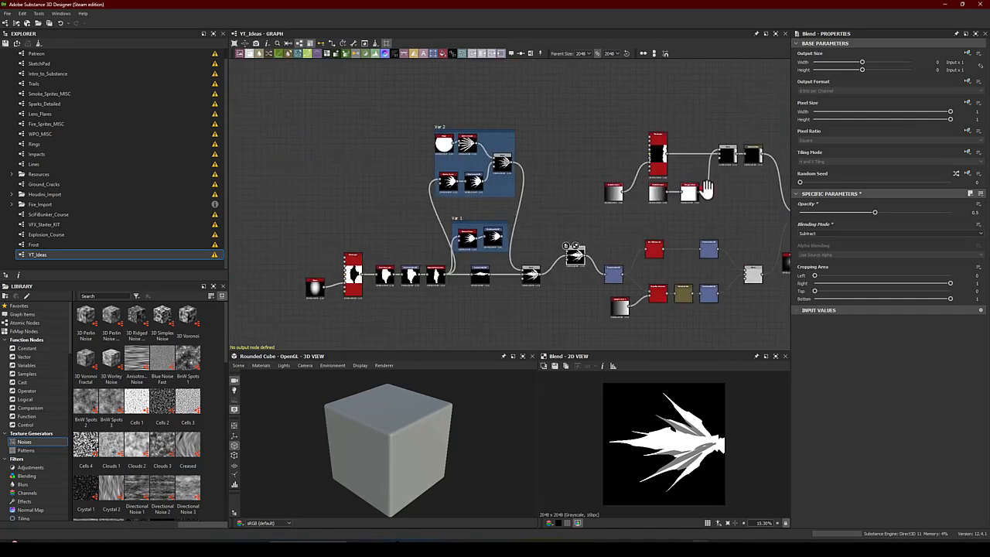
scroll(563, 152, up, 2)
drag(334, 98, 510, 220)
middle_drag(506, 177, 499, 270)
click(366, 107)
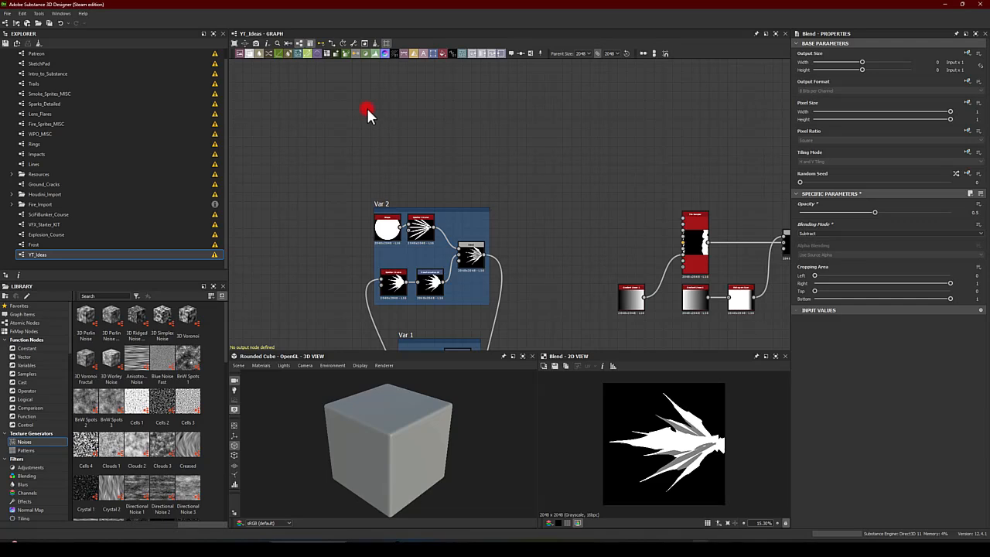
key(ctrl+v)
drag(492, 162, 381, 77)
click(372, 78)
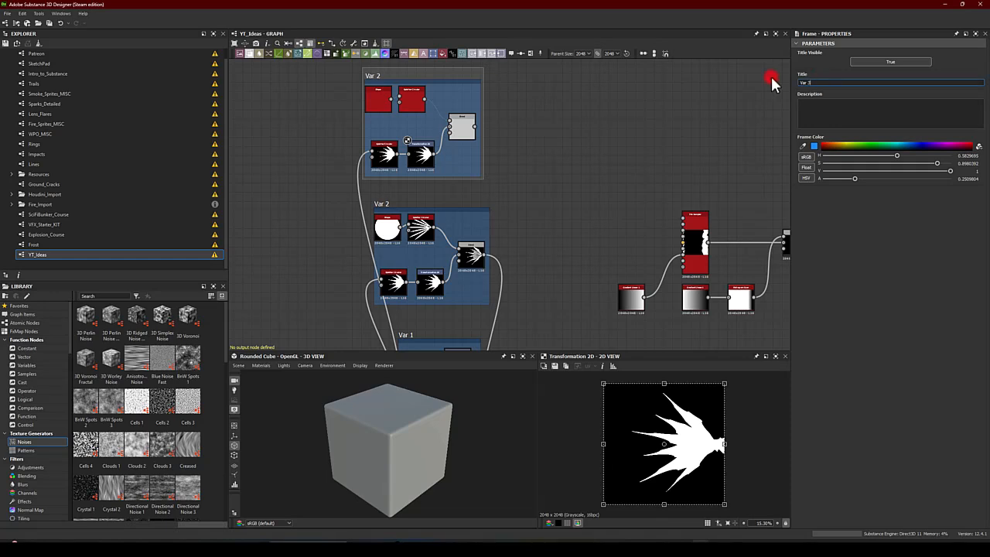
Set the Opacity of the Subtract Blend in Var 3 to 1
click(464, 129)
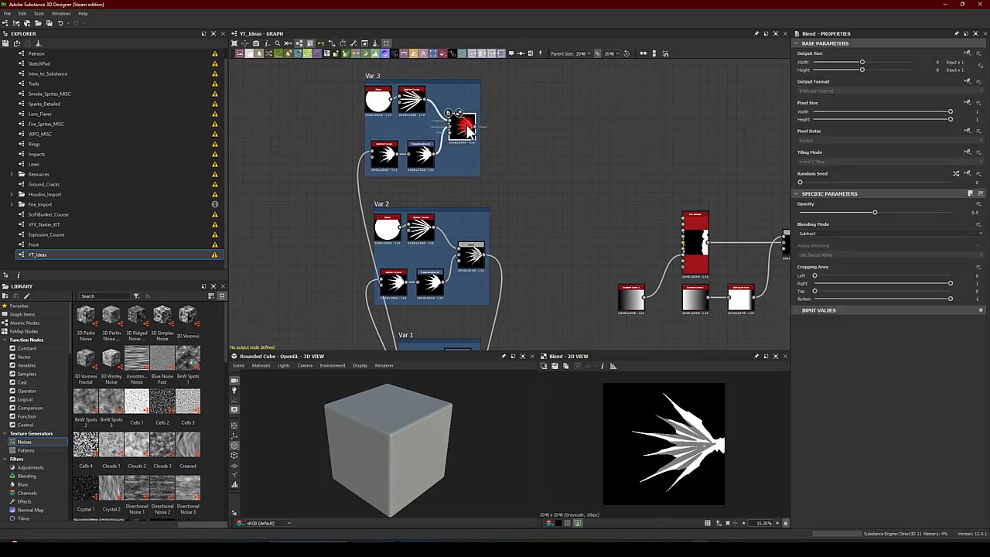
middle_drag(542, 161, 568, 212)
scroll(456, 222, up, 3)
middle_drag(364, 120, 383, 169)
drag(562, 179, 987, 225)
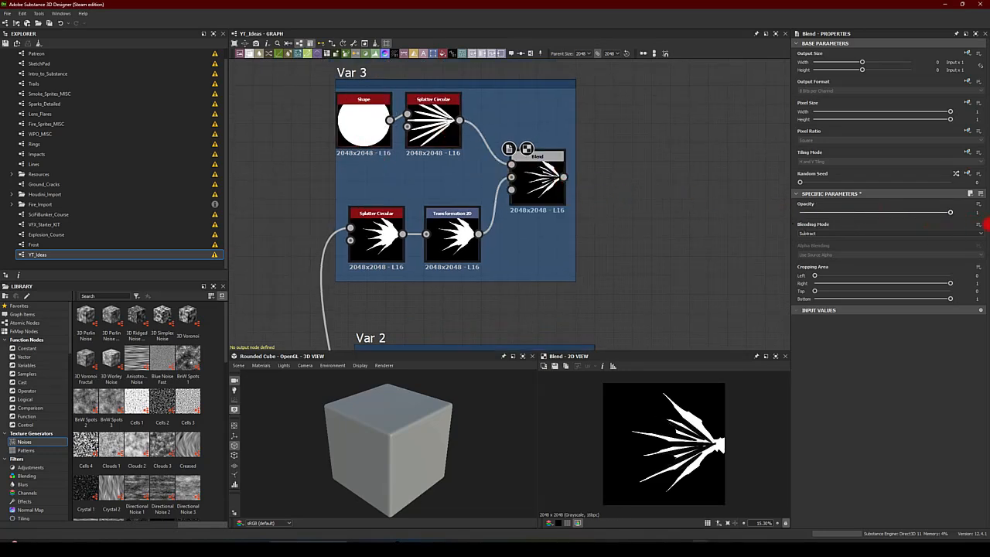
Set the Radius of the upper Splatter Circular in the Var 3 frame to 0.13
click(447, 124)
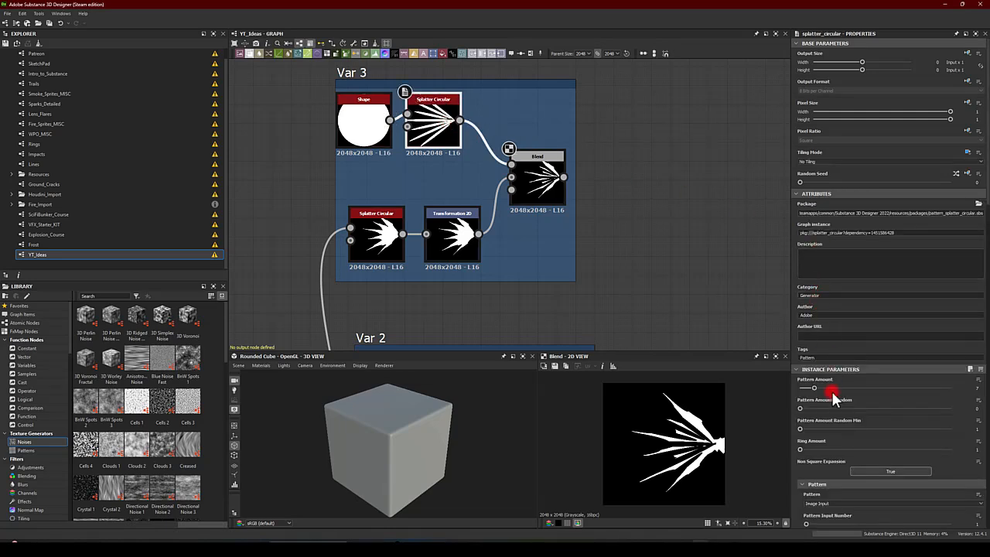
scroll(839, 460, down, 5)
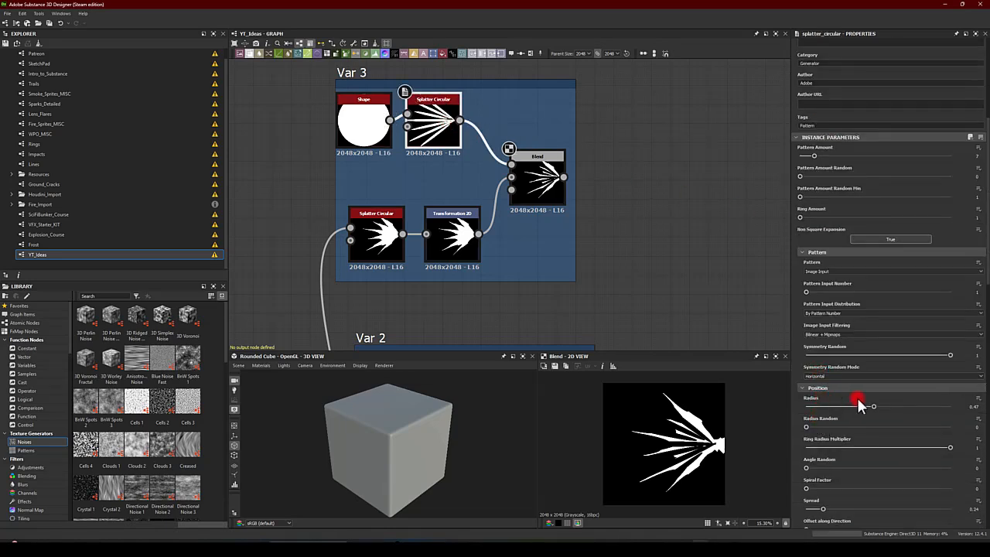
drag(871, 403, 831, 408)
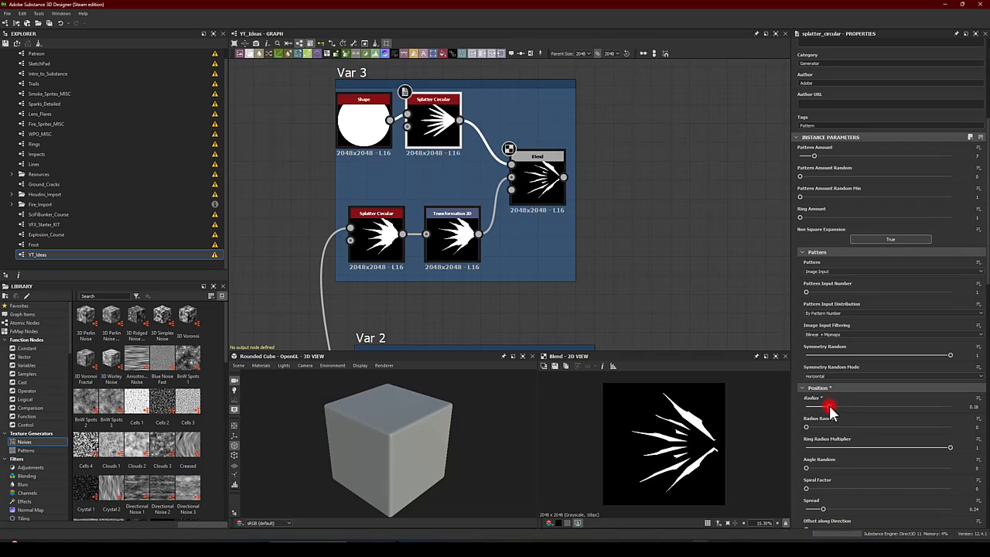
mouse_move(831, 410)
mouse_down()
mouse_move(907, 414)
mouse_move(821, 407)
mouse_up()
Delete the Blend, Transformation 2D and lower Splatter Circular from Var 3, and centre the remaining Shape and Splatter Circular in the frame
scroll(567, 187, down, 4)
middle_drag(670, 272, 501, 193)
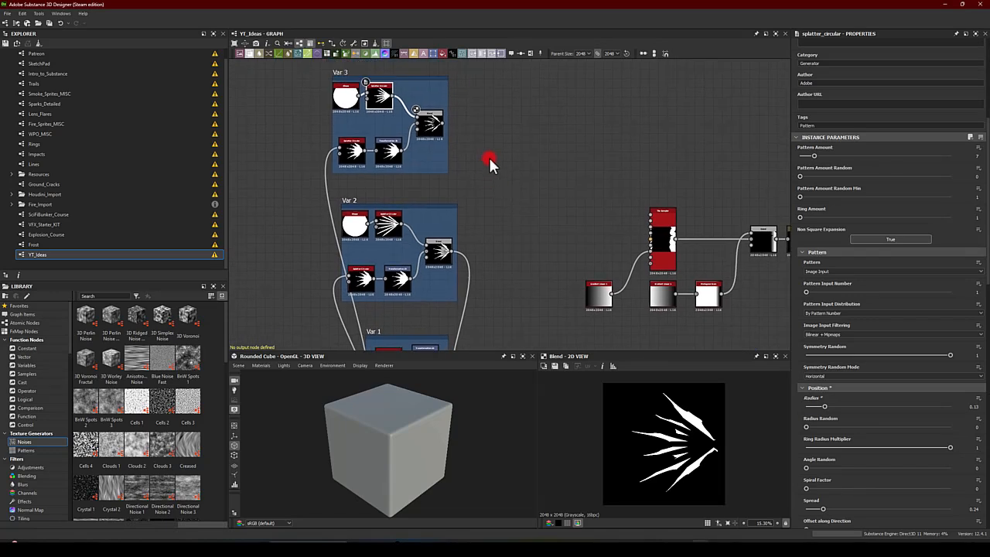
click(427, 128)
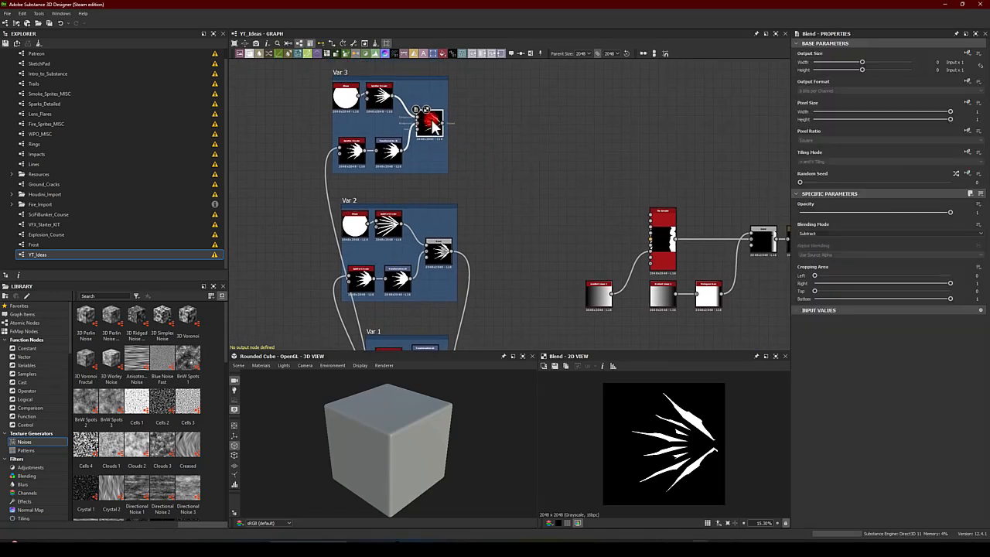
key(Delete)
click(389, 151)
key(Delete)
click(353, 152)
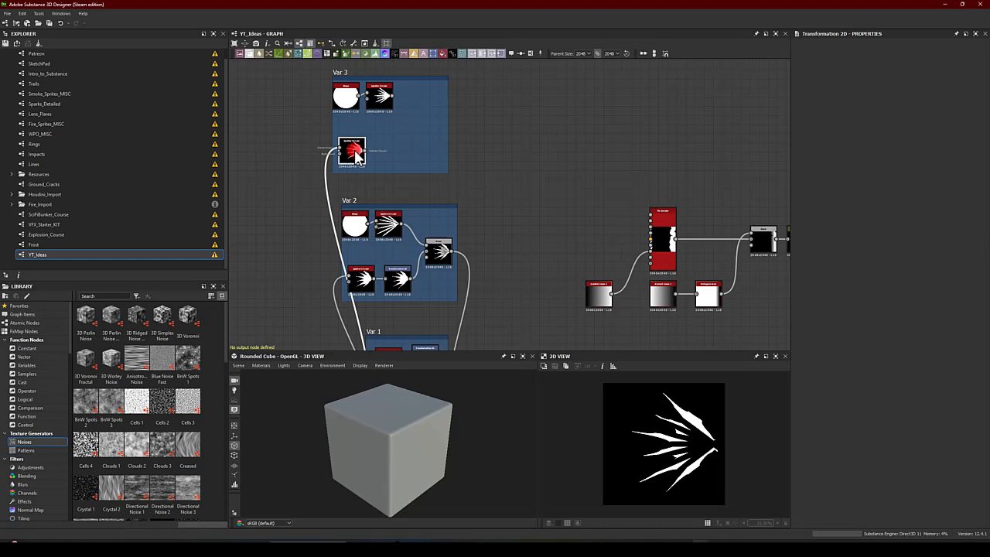
key(Delete)
drag(395, 124, 375, 132)
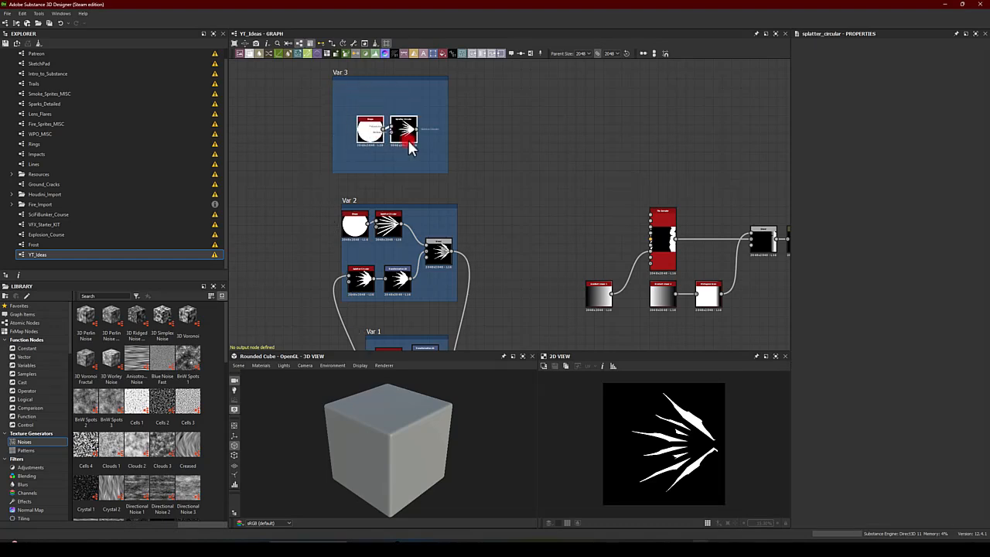
Connect the output of Var 3's Splatter Circular to the foreground input of the main chain's Subtract Blend
middle_drag(459, 187, 421, 147)
scroll(421, 147, down, 1)
middle_drag(489, 170, 423, 167)
scroll(395, 110, up, 1)
scroll(425, 135, down, 2)
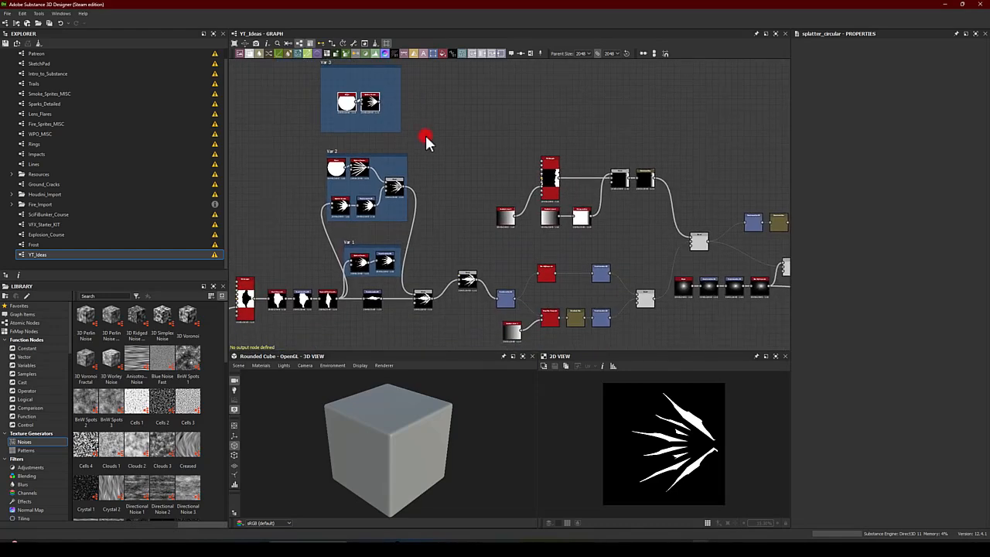
drag(382, 104, 480, 285)
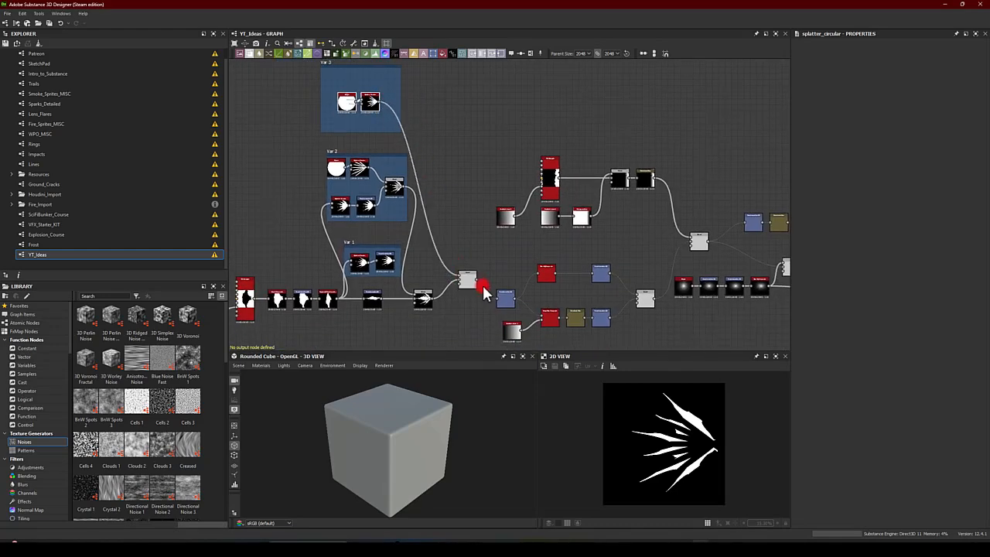
Display the RGB-A Merge node's coloured flash in the 2D view
scroll(480, 284, up, 4)
middle_drag(748, 233, 455, 182)
scroll(454, 179, down, 3)
middle_drag(611, 178, 417, 186)
middle_drag(722, 190, 139, 223)
double_click(591, 192)
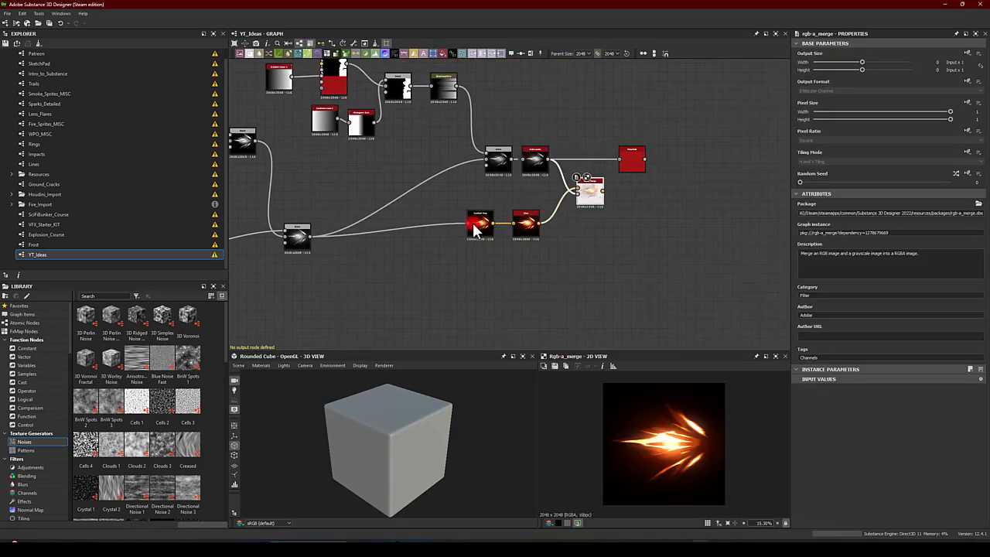
Set the main chain's second Blend to Blending Mode Subtract with an Opacity of 0.5
middle_drag(208, 220, 691, 161)
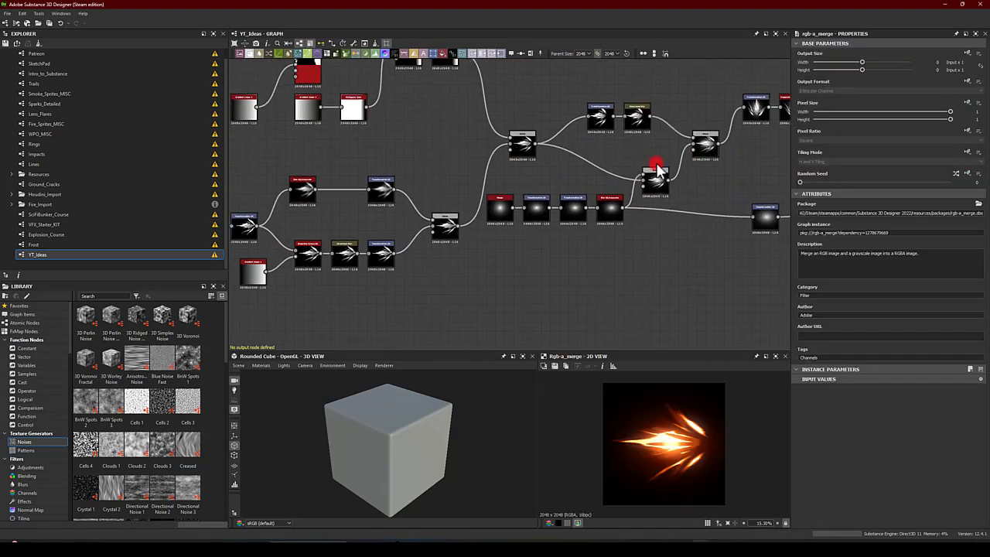
middle_drag(415, 164, 454, 191)
scroll(426, 230, up, 4)
scroll(415, 205, down, 2)
middle_drag(385, 157, 410, 240)
middle_drag(365, 182, 552, 152)
scroll(503, 218, down, 2)
middle_drag(502, 219, 697, 169)
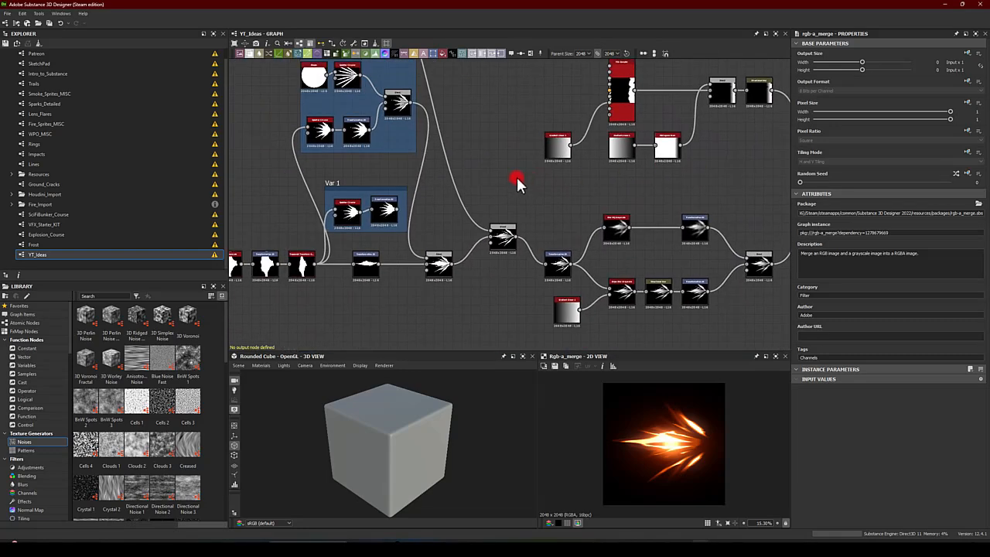
middle_drag(524, 181, 552, 207)
click(534, 270)
click(844, 235)
drag(878, 225, 979, 230)
text(0.5)
key(Return)
Set Pattern Amount to 8 and Spread to 0.34 on Var 3's Splatter Circular
middle_drag(472, 143, 488, 194)
middle_drag(422, 94, 415, 145)
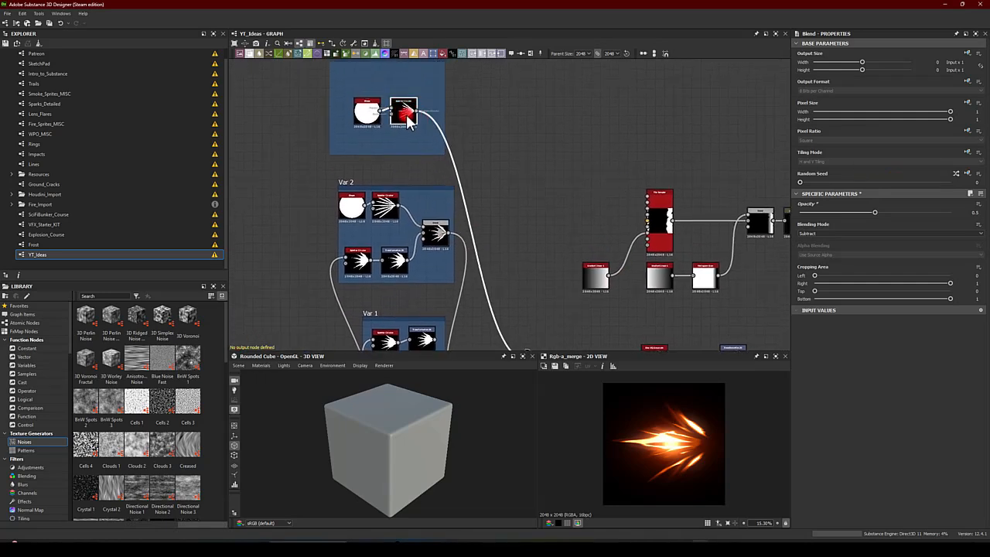
click(406, 114)
mouse_move(815, 389)
mouse_down()
mouse_move(830, 391)
mouse_move(806, 385)
mouse_move(816, 379)
mouse_up()
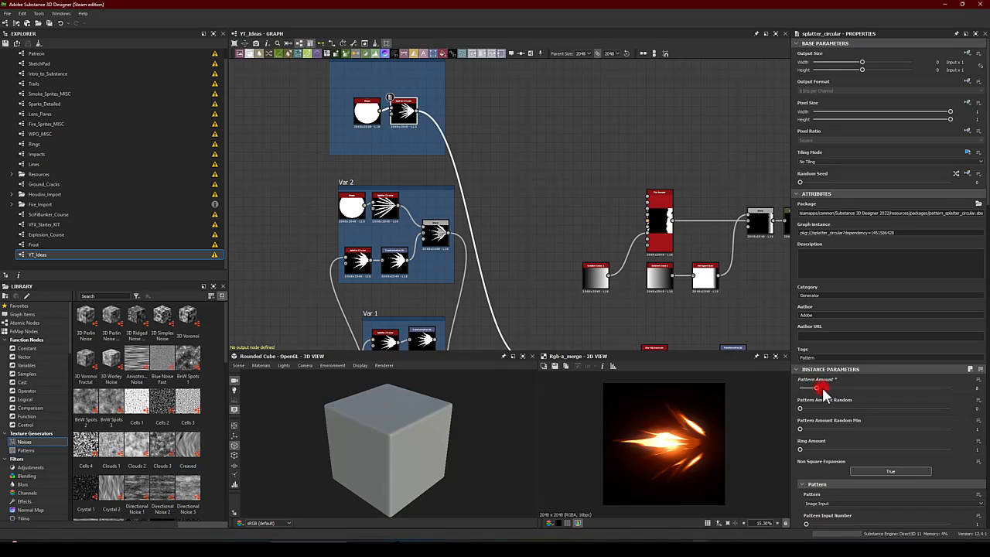
scroll(824, 393, down, 3)
scroll(854, 417, down, 3)
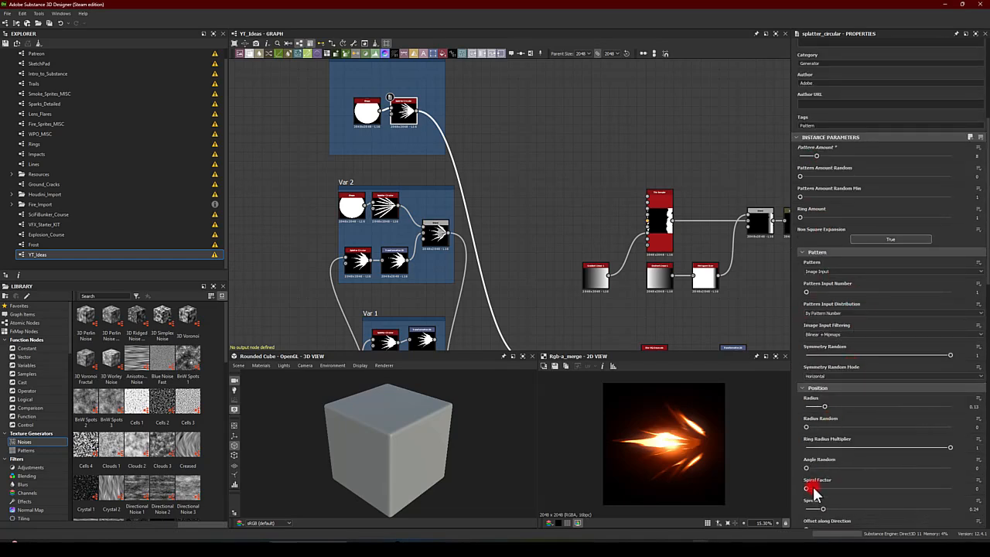
mouse_move(823, 512)
mouse_down()
mouse_move(853, 515)
mouse_move(833, 516)
mouse_up()
Set Var 3's Splatter Circular to Size X 0.18, Size Random X 0.83 and Size Random Y 0.38
scroll(802, 470, down, 3)
mouse_move(821, 474)
mouse_down()
mouse_move(932, 482)
mouse_move(807, 475)
mouse_move(894, 482)
mouse_move(817, 473)
mouse_move(849, 479)
mouse_move(835, 480)
mouse_up()
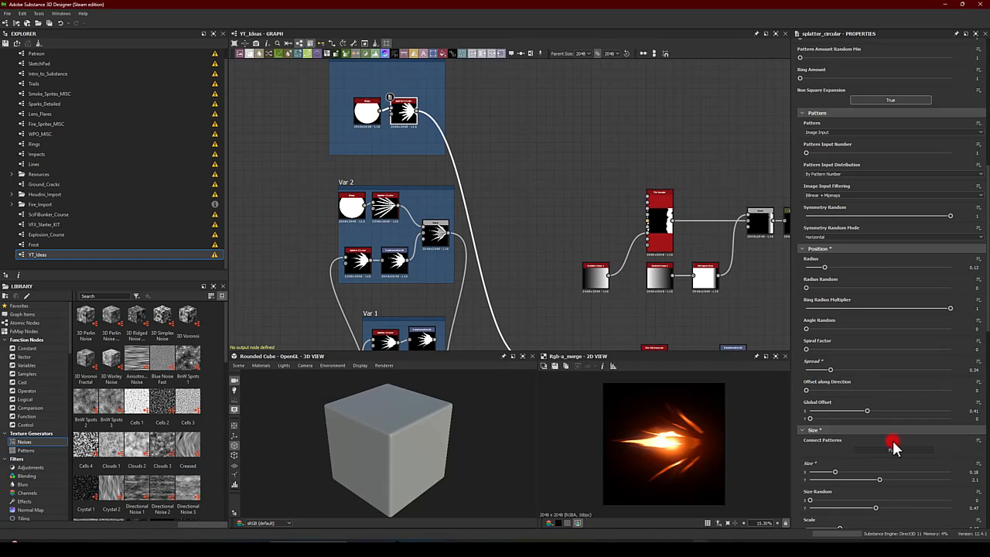
scroll(842, 484, down, 3)
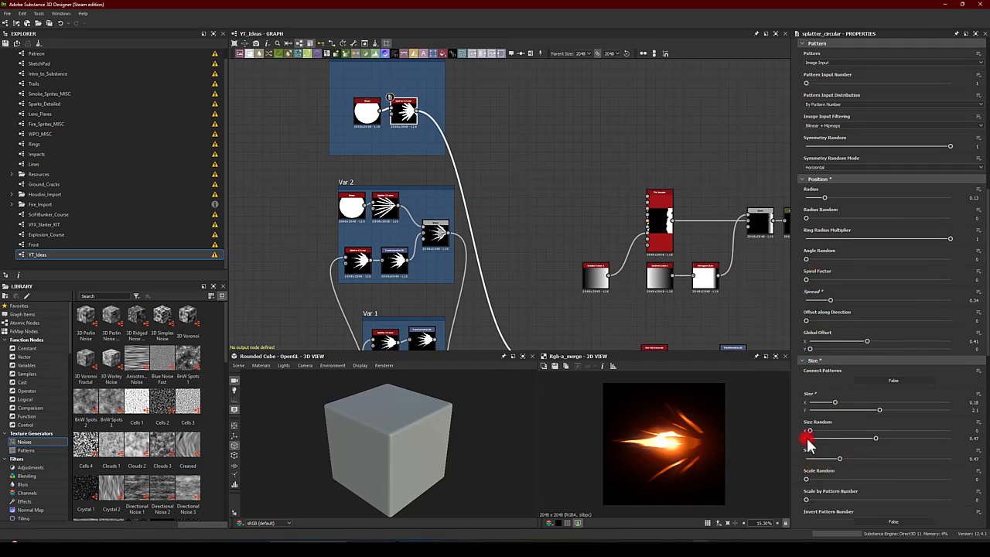
drag(809, 433, 928, 439)
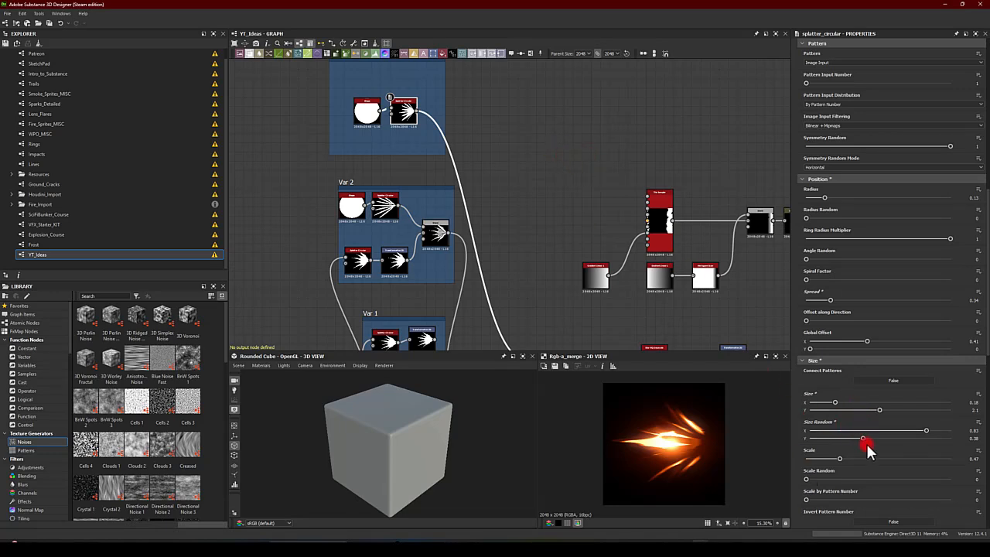
mouse_move(806, 480)
mouse_down()
mouse_move(866, 486)
mouse_move(790, 488)
mouse_up()
Adjust the Radius of Var 3's Splatter Circular to 0.3
scroll(828, 406, up, 2)
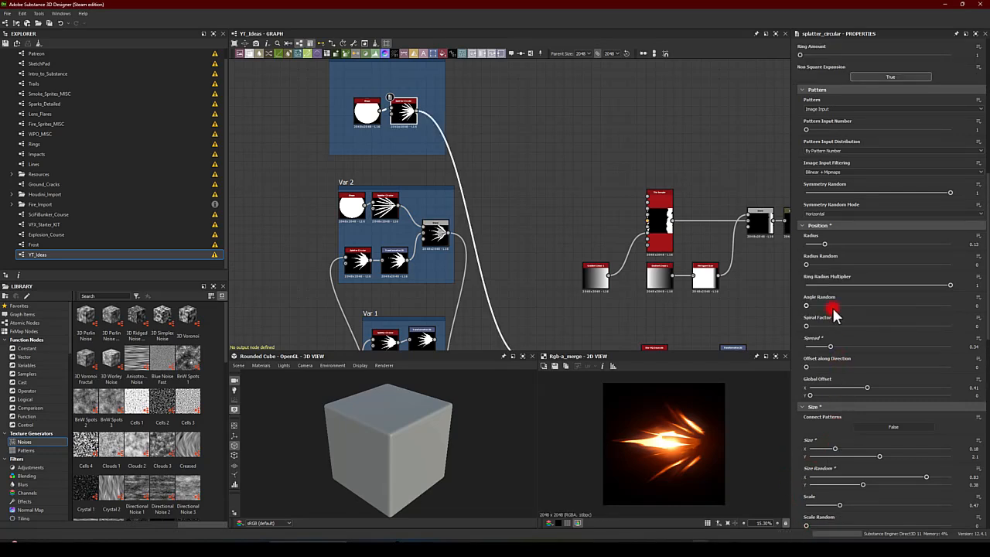
drag(834, 247, 806, 258)
drag(776, 250, 890, 259)
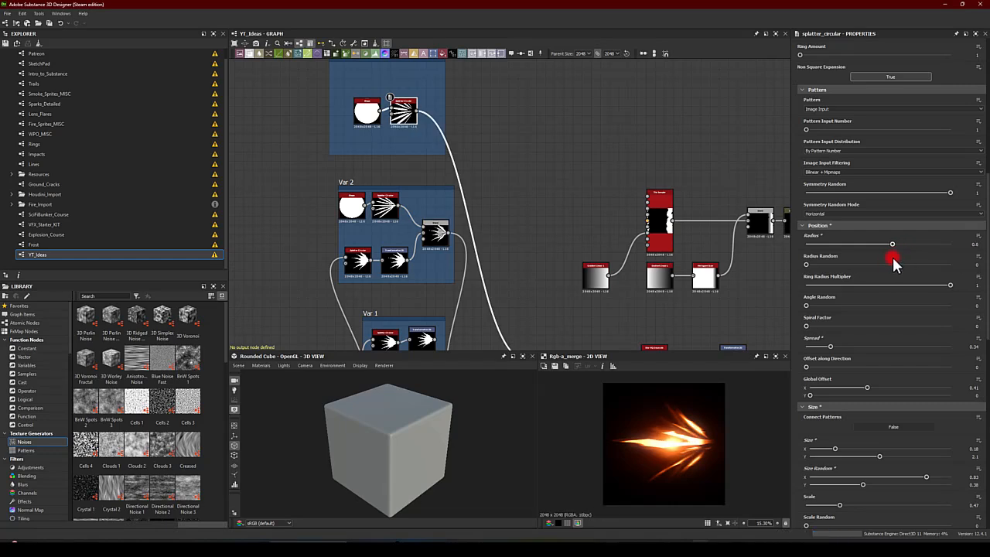
drag(890, 247, 893, 245)
drag(893, 246, 848, 240)
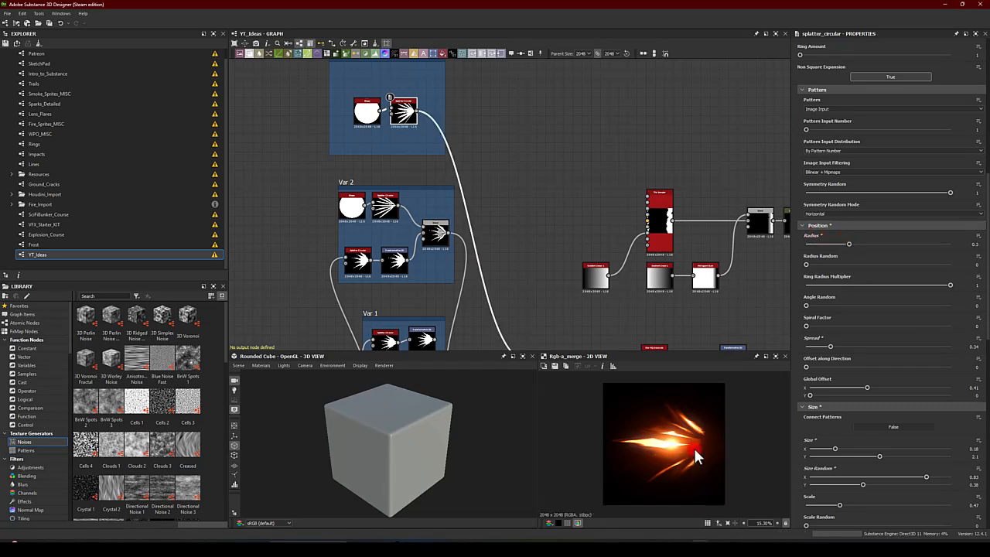
Feed Var 1's Transformation 2D into the main chain's first Blend in place of Var 2
middle_drag(618, 256, 571, 200)
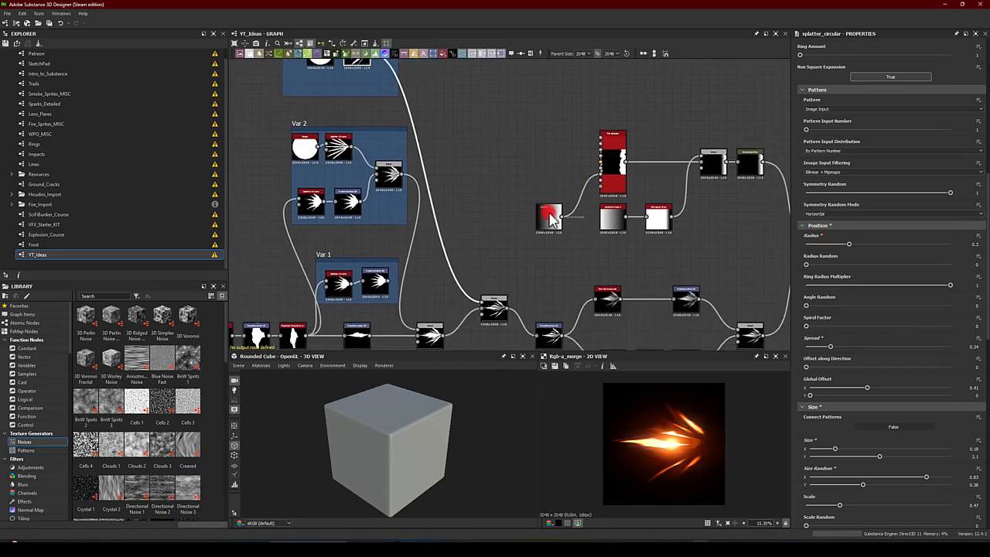
middle_drag(610, 242, 504, 174)
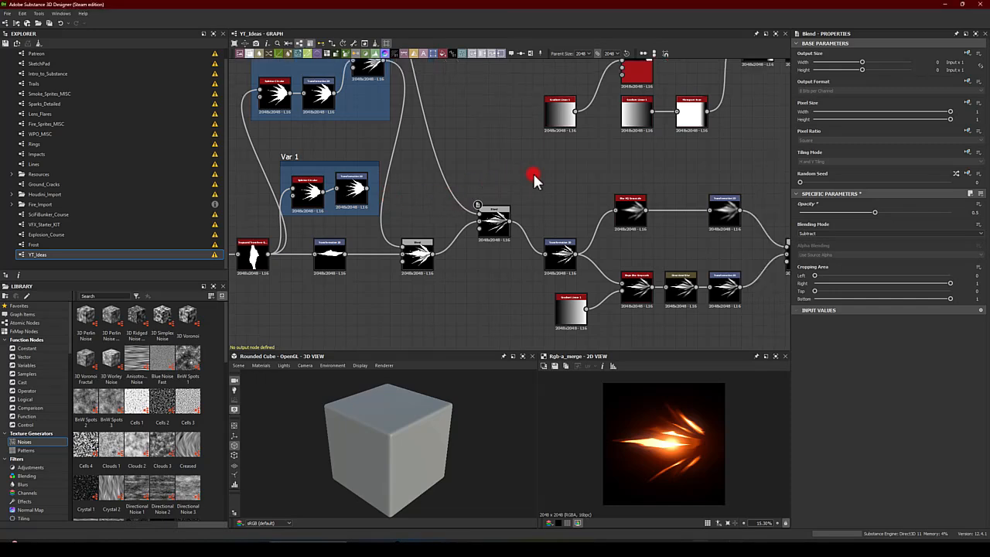
middle_drag(497, 188, 514, 181)
middle_drag(449, 87, 473, 150)
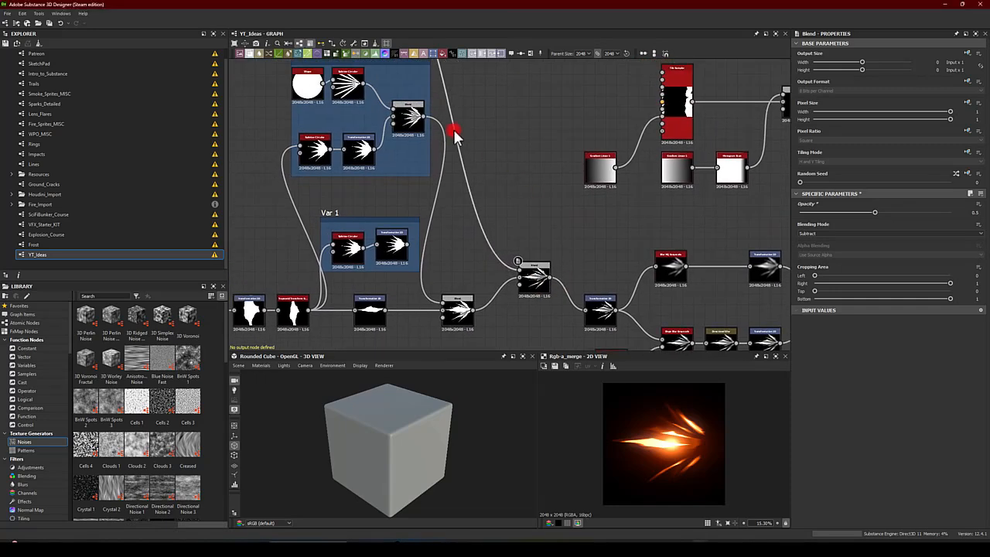
click(536, 283)
middle_drag(508, 216, 565, 176)
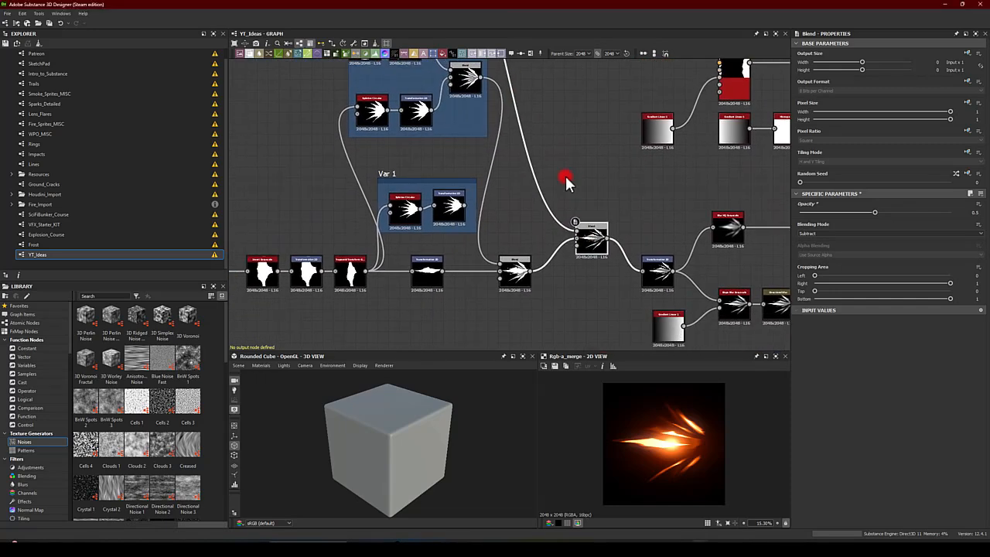
middle_drag(628, 153, 595, 177)
middle_drag(596, 216, 544, 170)
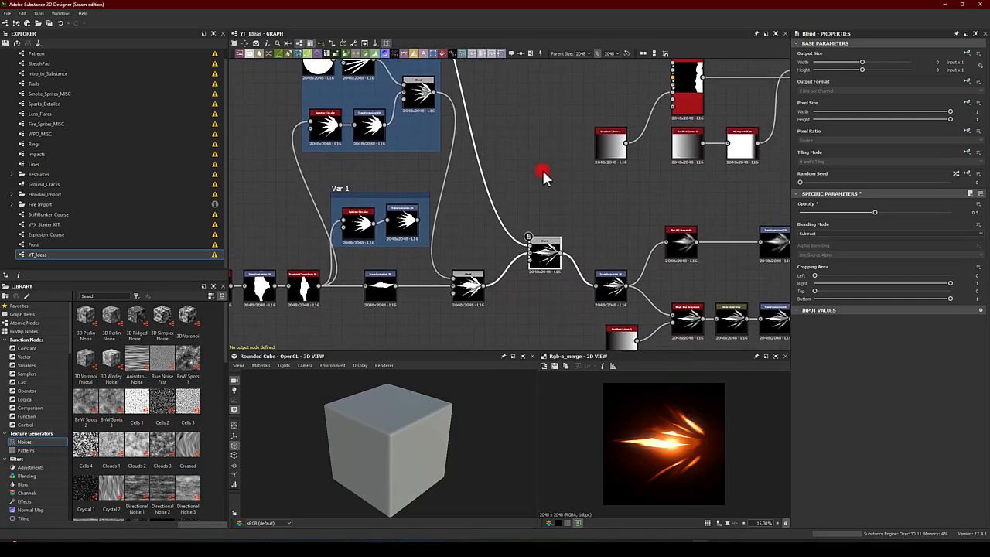
drag(417, 221, 454, 283)
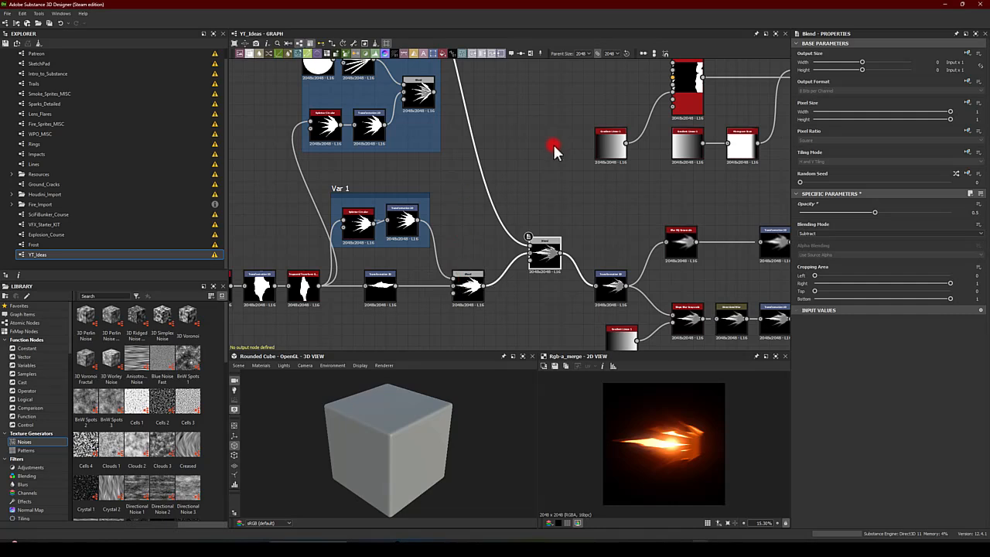
Reconnect Var 2's Blend to the main chain's first Blend in place of Var 1
middle_drag(552, 147, 558, 149)
middle_drag(542, 195, 538, 235)
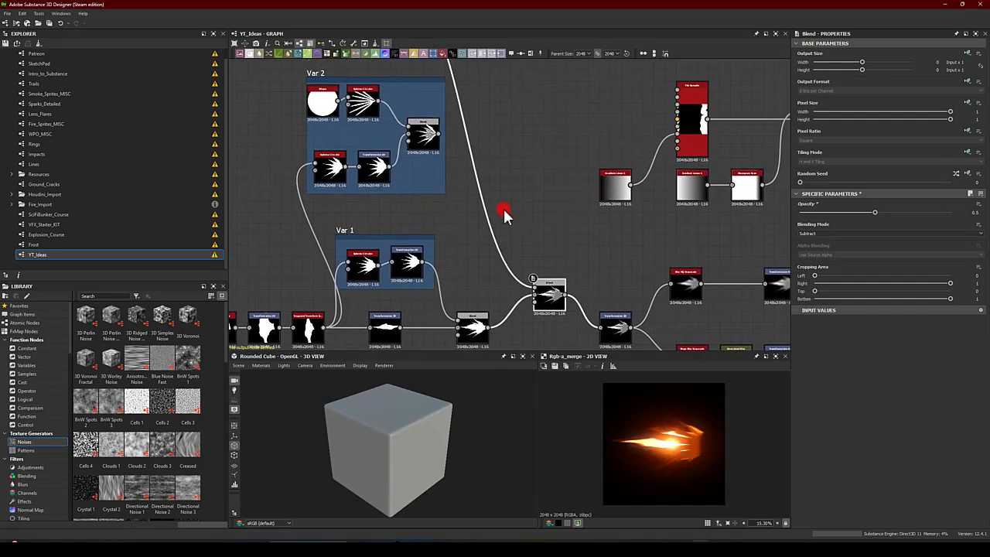
drag(442, 148, 459, 321)
click(675, 424)
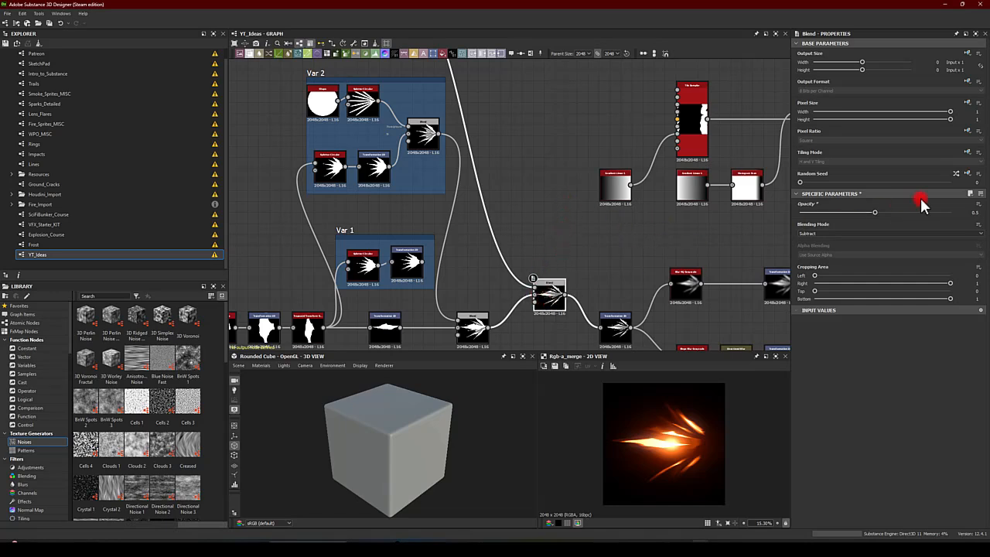
Set the Subtract Blend's Opacity to 0 and switch the main chain's first Blend back to Var 1's Transformation 2D
drag(873, 218, 630, 222)
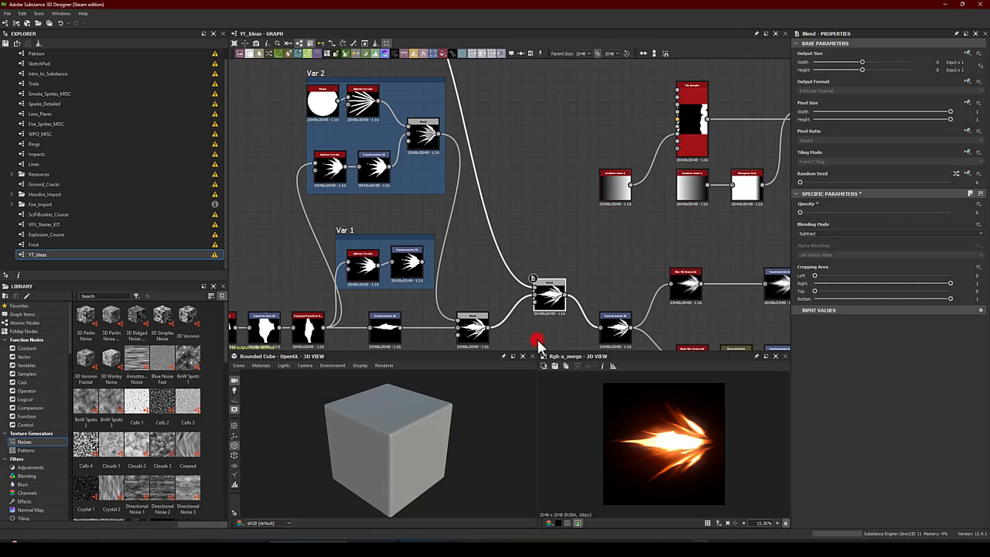
middle_drag(536, 270, 525, 180)
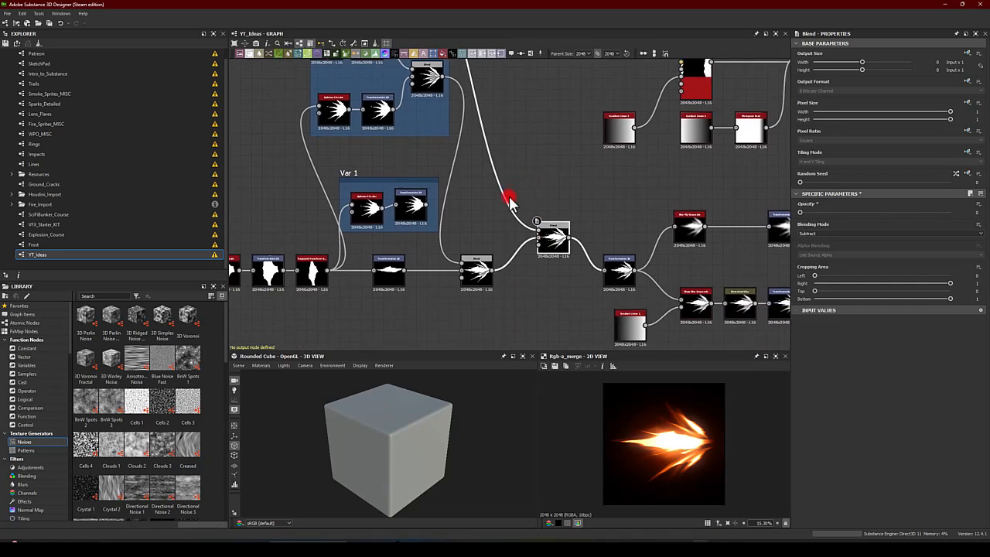
drag(427, 207, 465, 266)
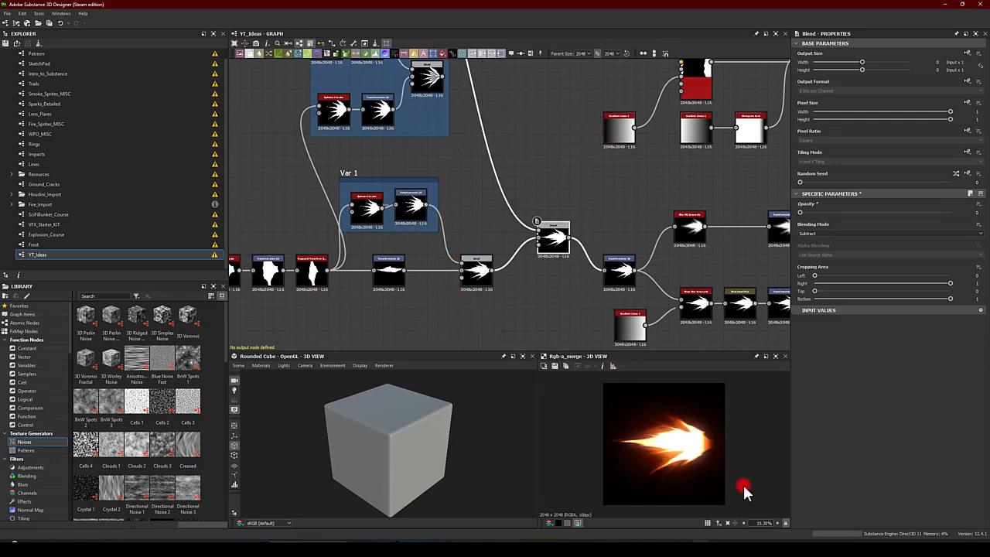
Examine the final Gradient Map and RGB-A Merge nodes at the end of the graph
scroll(531, 239, down, 4)
middle_drag(735, 220, 489, 209)
middle_drag(441, 178, 517, 170)
scroll(608, 133, up, 2)
click(611, 111)
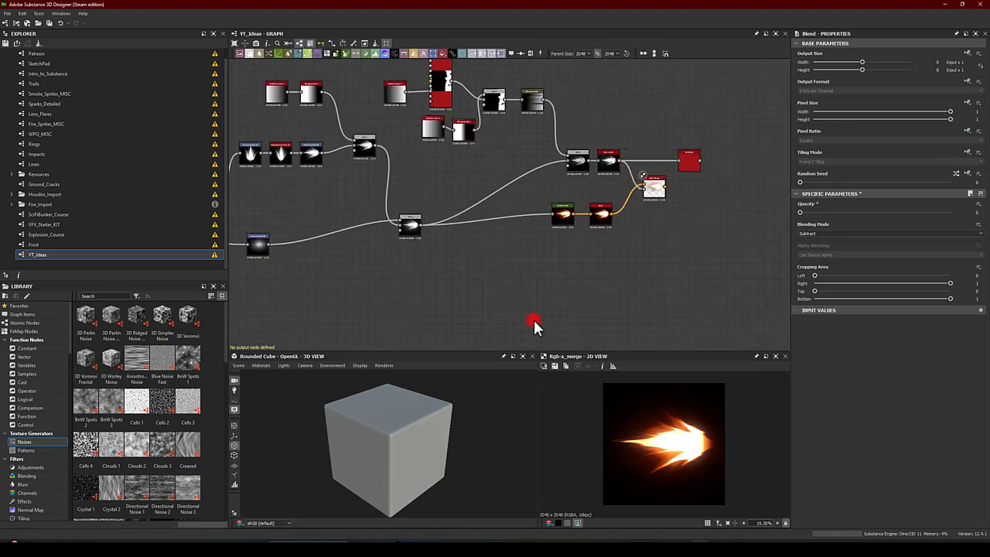